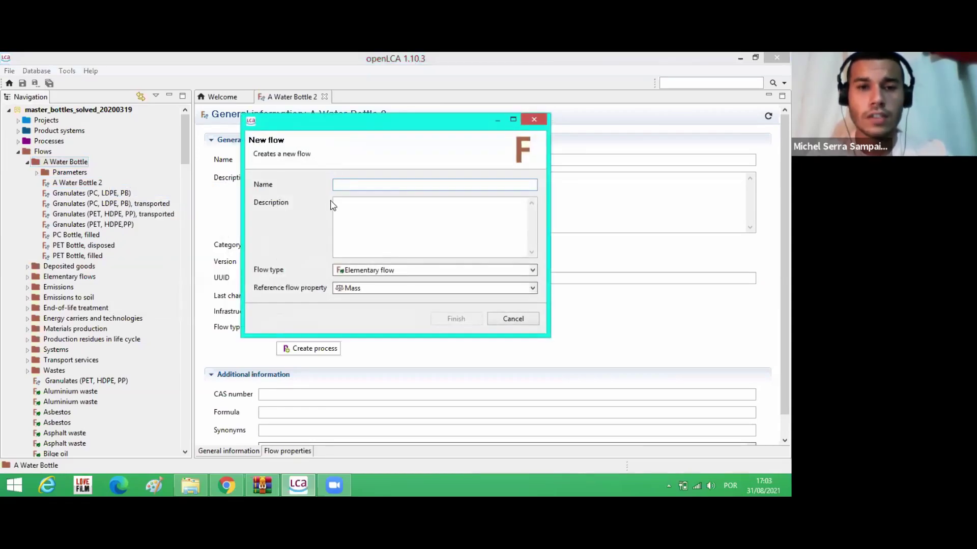
Step: Name the new flow Granulates (PET, HDPE, PP), transported, copied from Table 1 of the bottle tutorial PDF in Chrome, and set its type to Product
{"action": "left_click", "coordinate": [226, 486]}
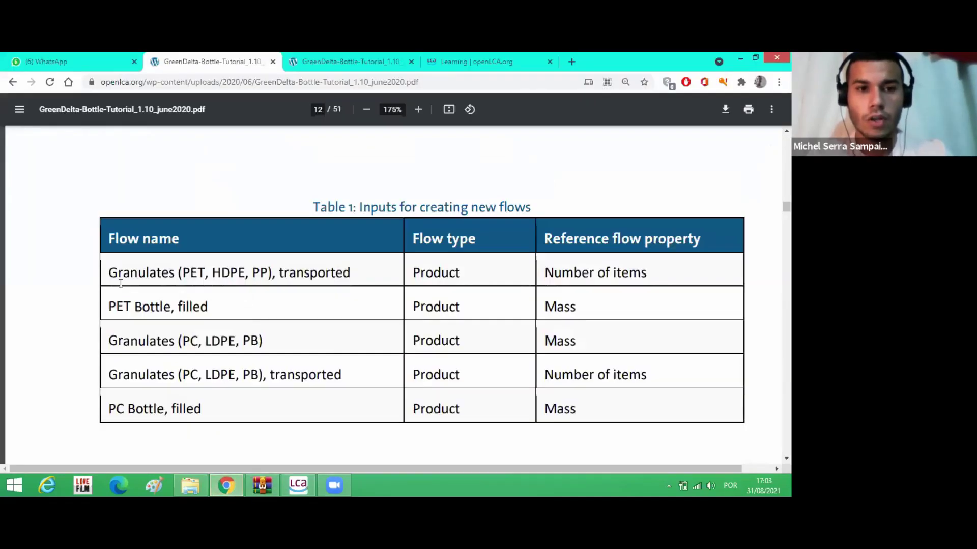
{"action": "left_click_drag", "start_coordinate": [112, 273], "coordinate": [360, 262]}
{"action": "key", "text": "ctrl+c"}
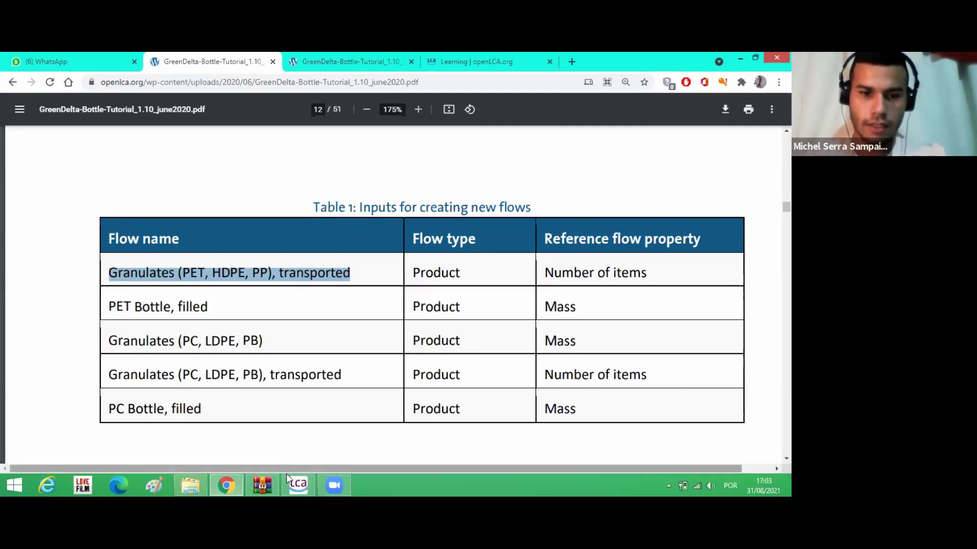
{"action": "left_click", "coordinate": [298, 486]}
{"action": "key", "text": "ctrl+v"}
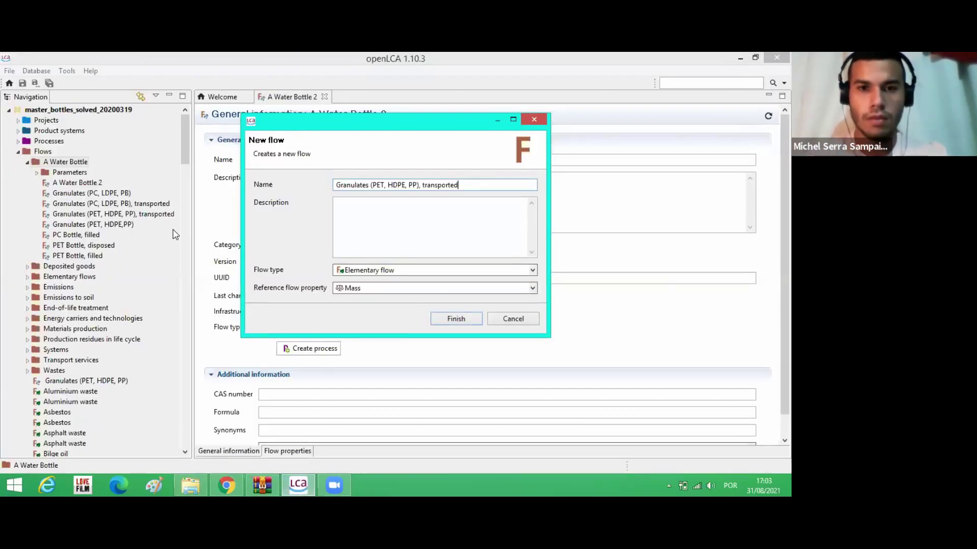
{"action": "left_click", "coordinate": [382, 271]}
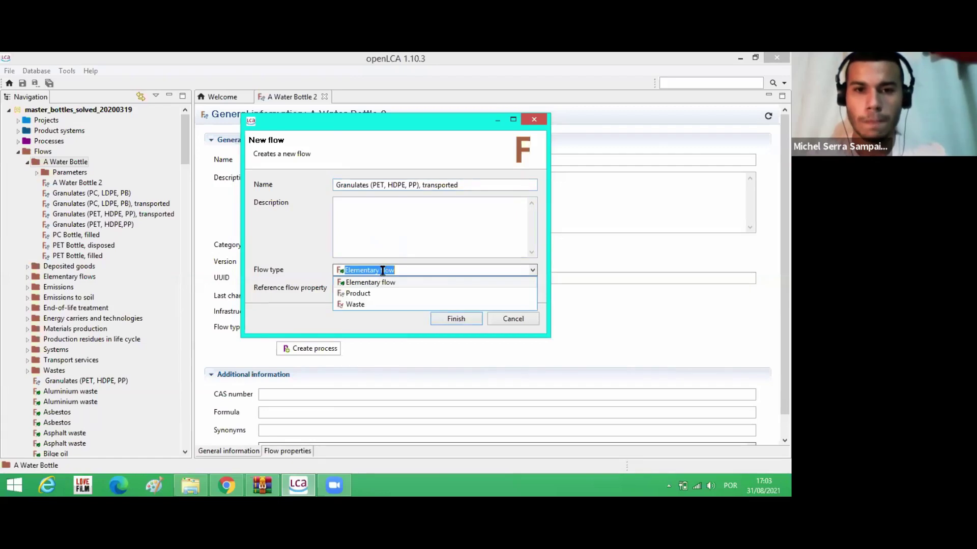
{"action": "left_click", "coordinate": [388, 291]}
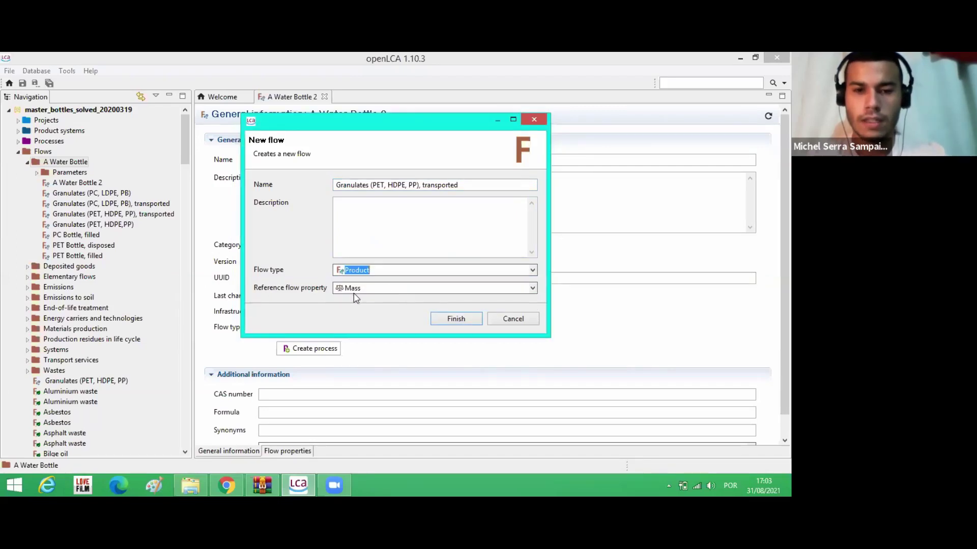
Step: Set the new flow's reference flow property to Number of items and create the flow
{"action": "left_click", "coordinate": [360, 288]}
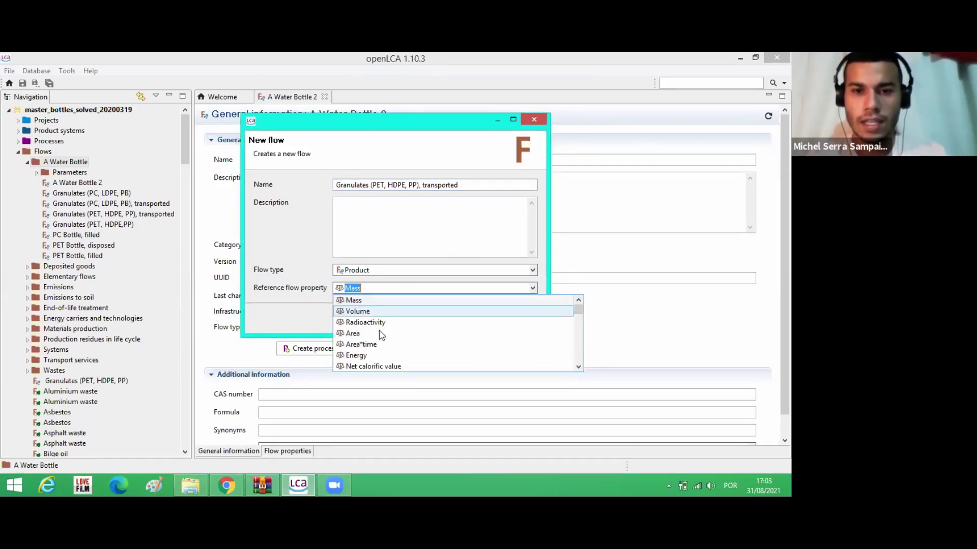
{"action": "left_click", "coordinate": [575, 350]}
{"action": "scroll", "coordinate": [575, 353], "scroll_direction": "down", "scroll_amount": 10}
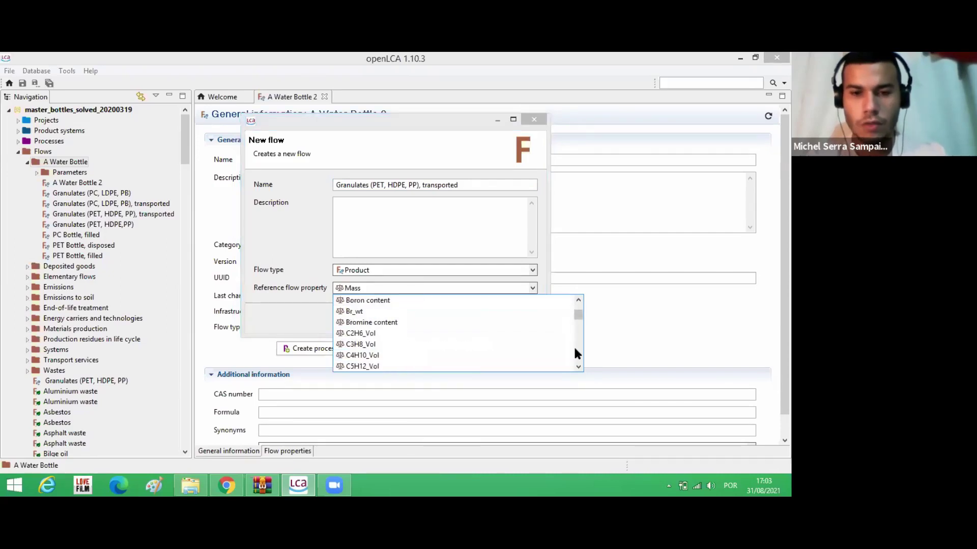
{"action": "scroll", "coordinate": [576, 351], "scroll_direction": "down", "scroll_amount": 10}
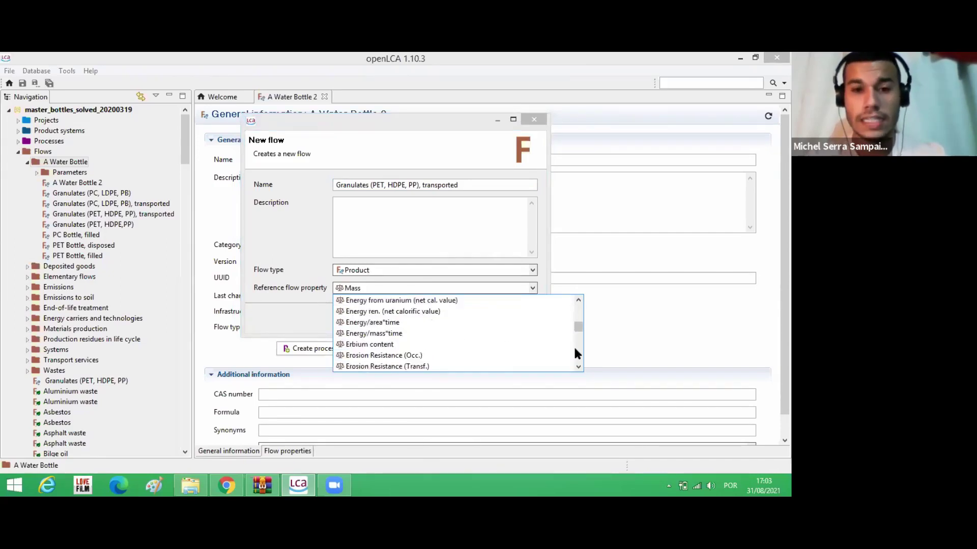
{"action": "scroll", "coordinate": [575, 349], "scroll_direction": "down", "scroll_amount": 10}
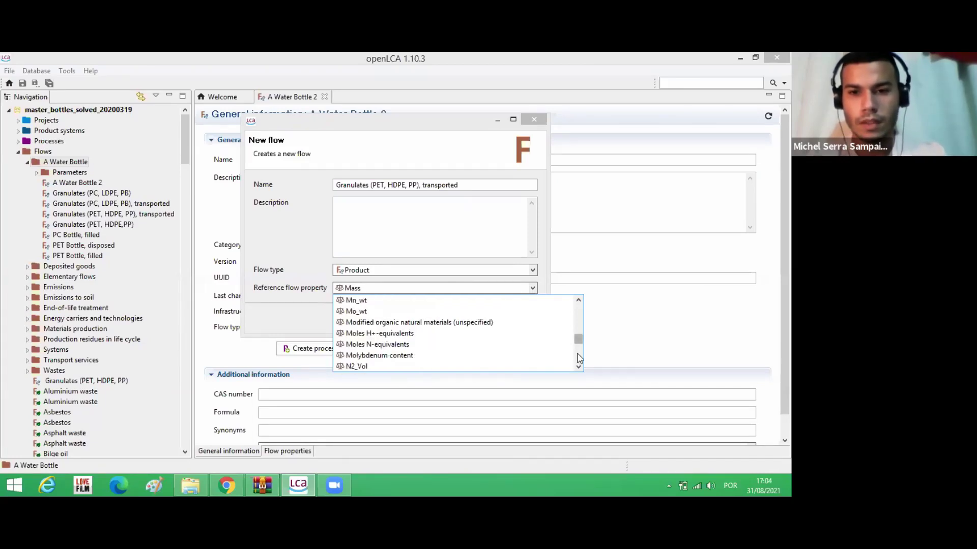
{"action": "scroll", "coordinate": [577, 353], "scroll_direction": "down", "scroll_amount": 5}
{"action": "scroll", "coordinate": [578, 360], "scroll_direction": "down", "scroll_amount": 4}
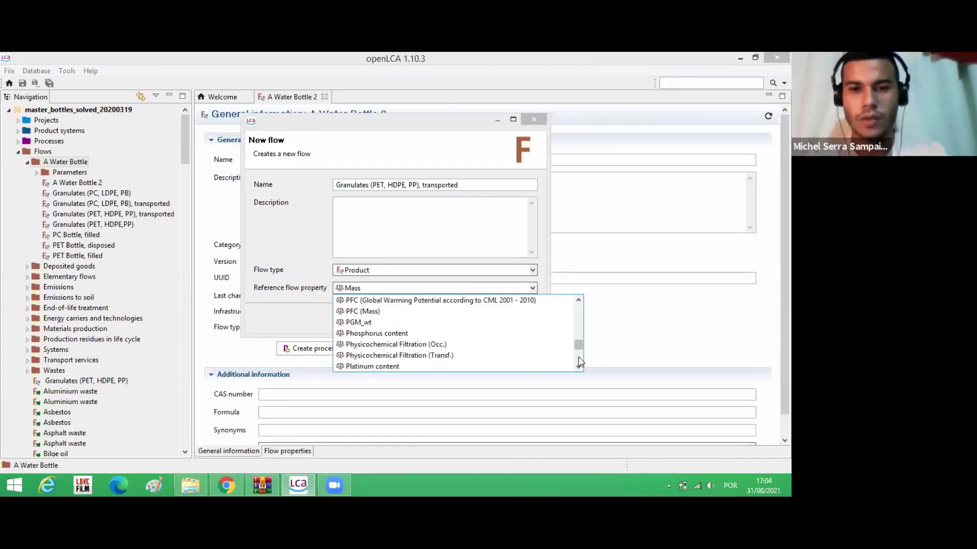
{"action": "scroll", "coordinate": [580, 362], "scroll_direction": "down", "scroll_amount": 3}
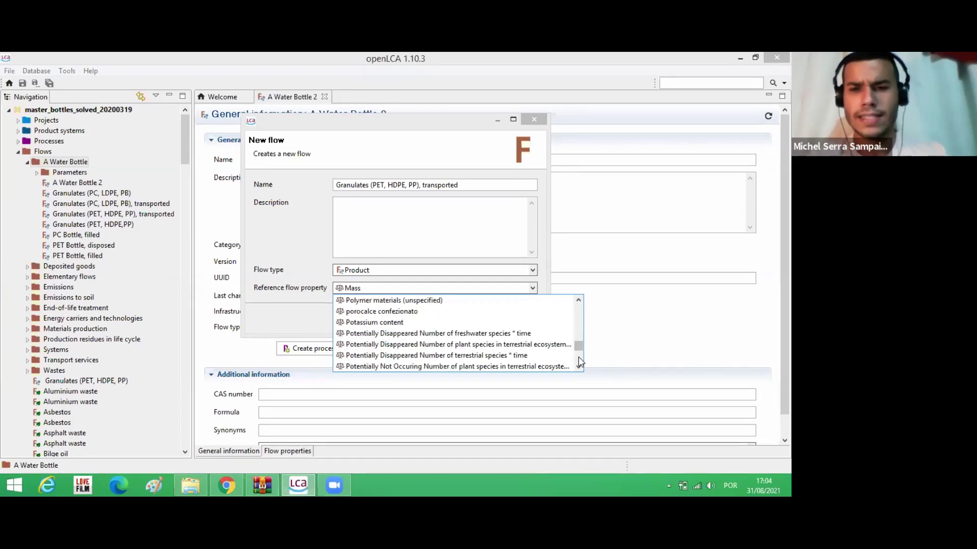
{"action": "scroll", "coordinate": [580, 361], "scroll_direction": "down", "scroll_amount": 3}
{"action": "scroll", "coordinate": [576, 359], "scroll_direction": "up", "scroll_amount": 12}
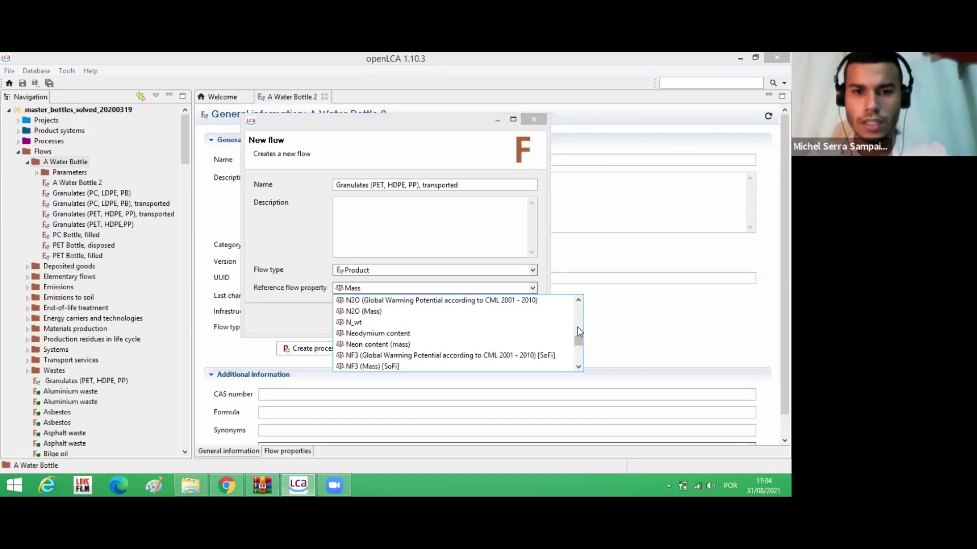
{"action": "scroll", "coordinate": [559, 363], "scroll_direction": "down", "scroll_amount": 3}
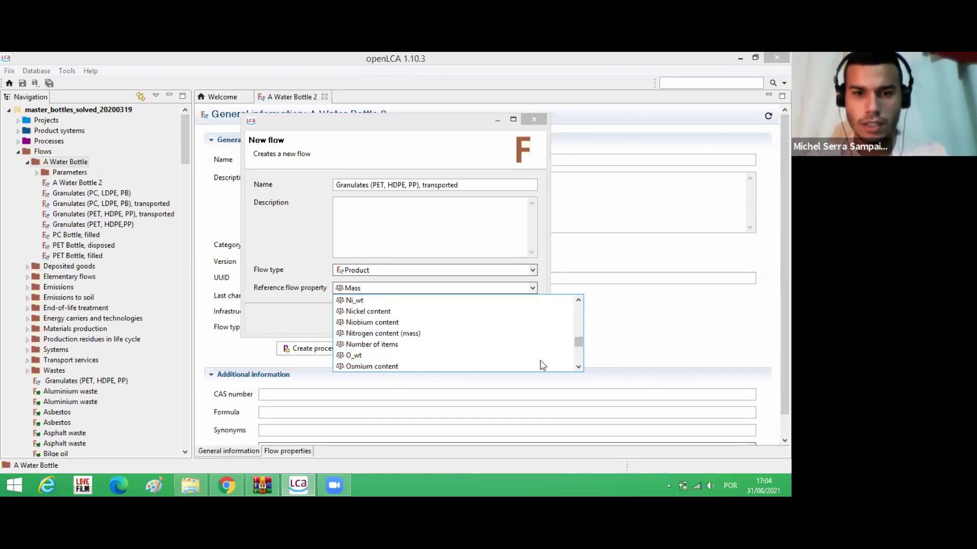
{"action": "left_click", "coordinate": [372, 345]}
{"action": "left_click", "coordinate": [468, 320]}
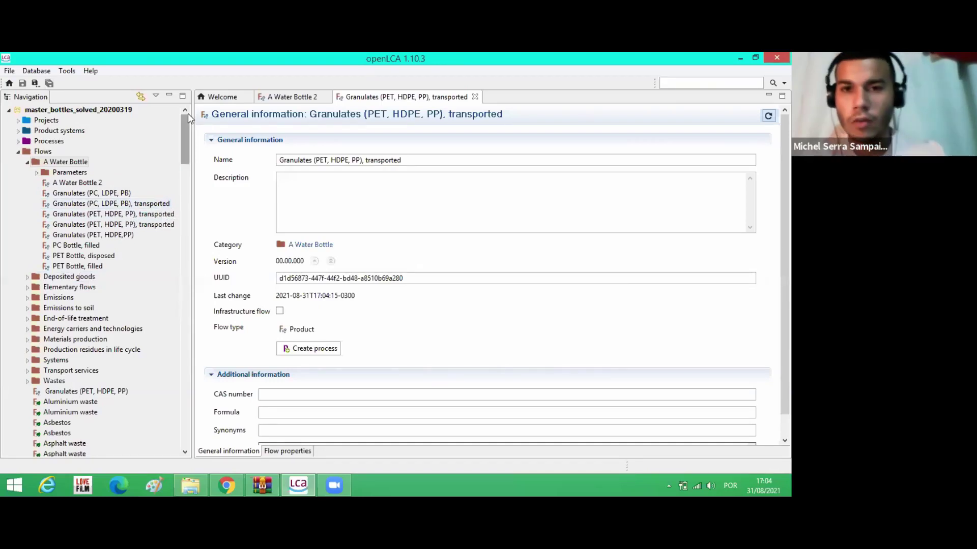
Step: Open the flow Granulates (PC, LDPE, PB), transported in the A Water Bottle folder to view its general information
{"action": "left_click", "coordinate": [94, 206]}
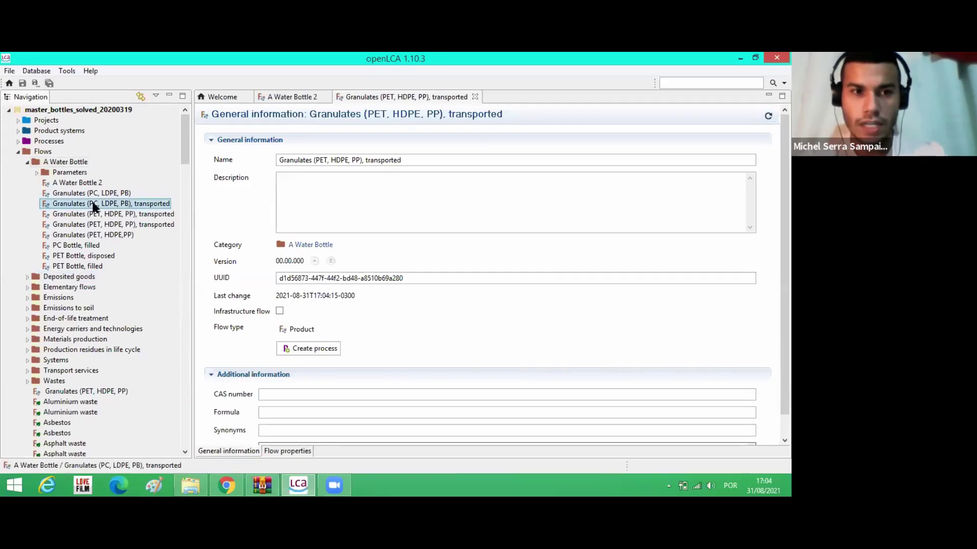
{"action": "right_click", "coordinate": [95, 206]}
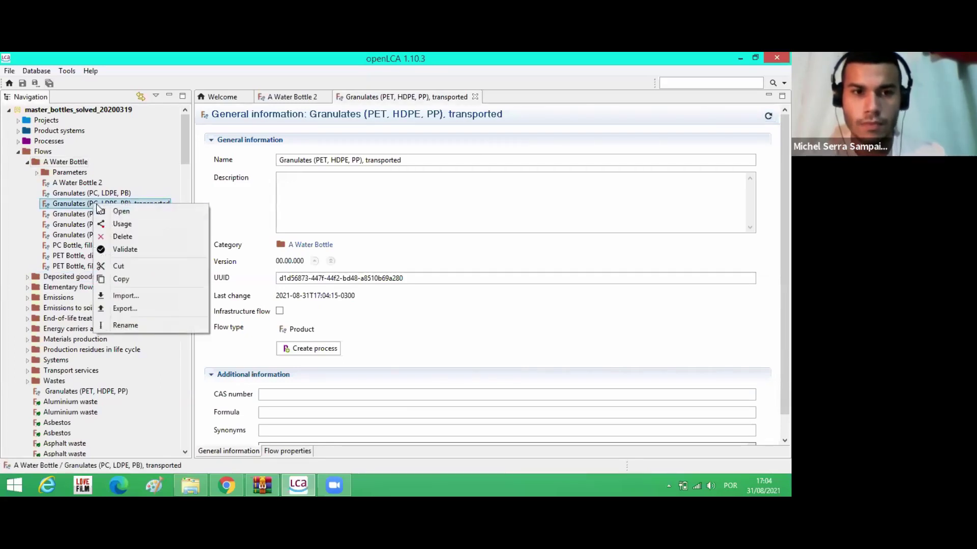
{"action": "left_click", "coordinate": [166, 167]}
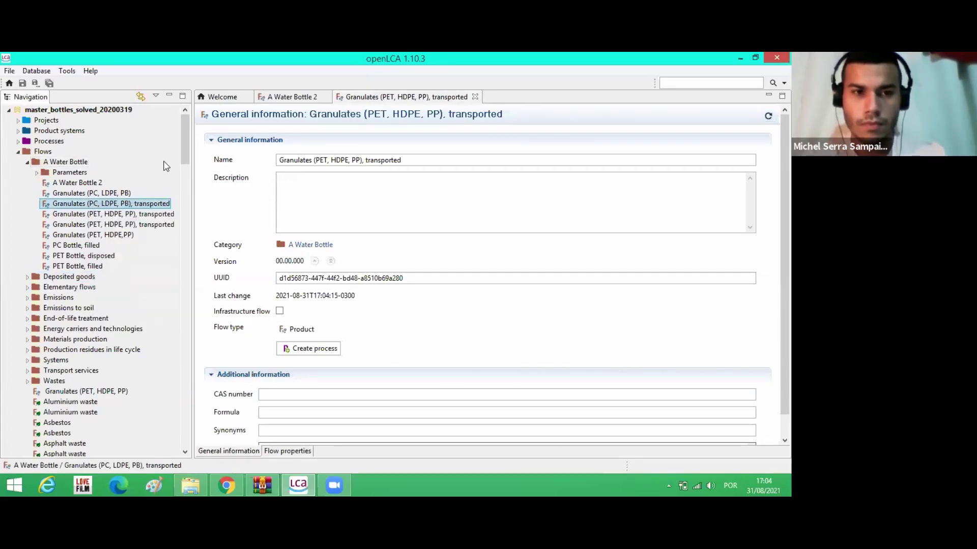
{"action": "double_click", "coordinate": [138, 206]}
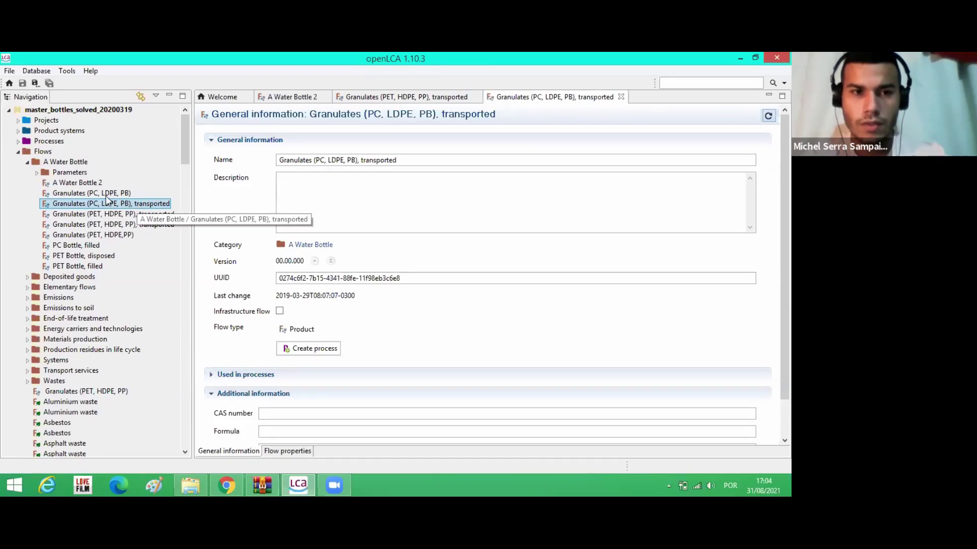
Step: Open the upper of the two Granulates (PET, HDPE, PP), transported flows and examine its general information and flow properties
{"action": "double_click", "coordinate": [134, 216]}
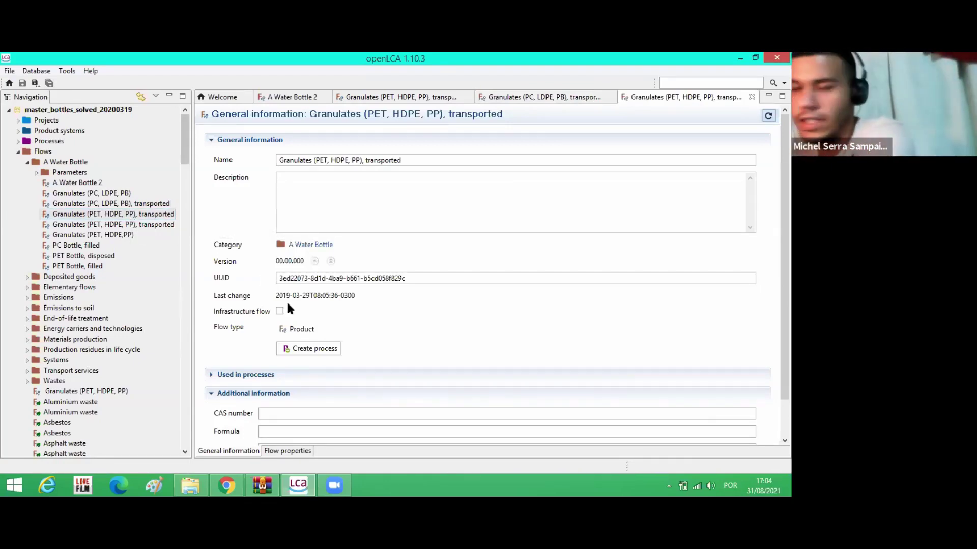
{"action": "scroll", "coordinate": [251, 305], "scroll_direction": "down", "scroll_amount": 1}
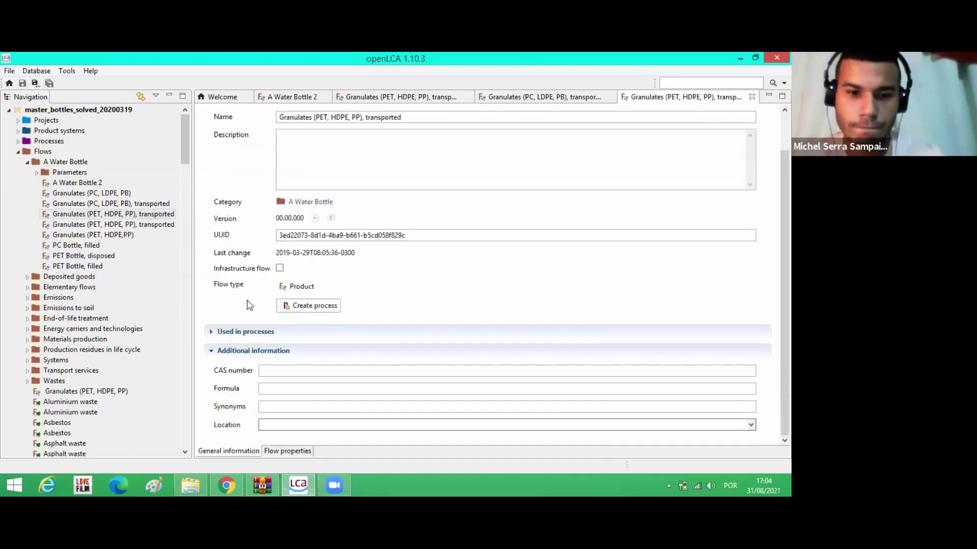
{"action": "left_click", "coordinate": [283, 452]}
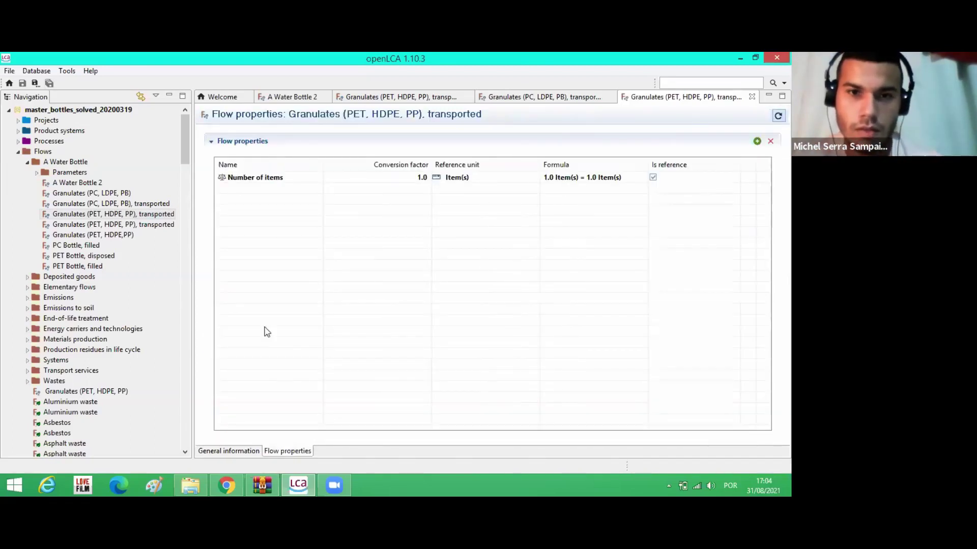
{"action": "left_click", "coordinate": [238, 452]}
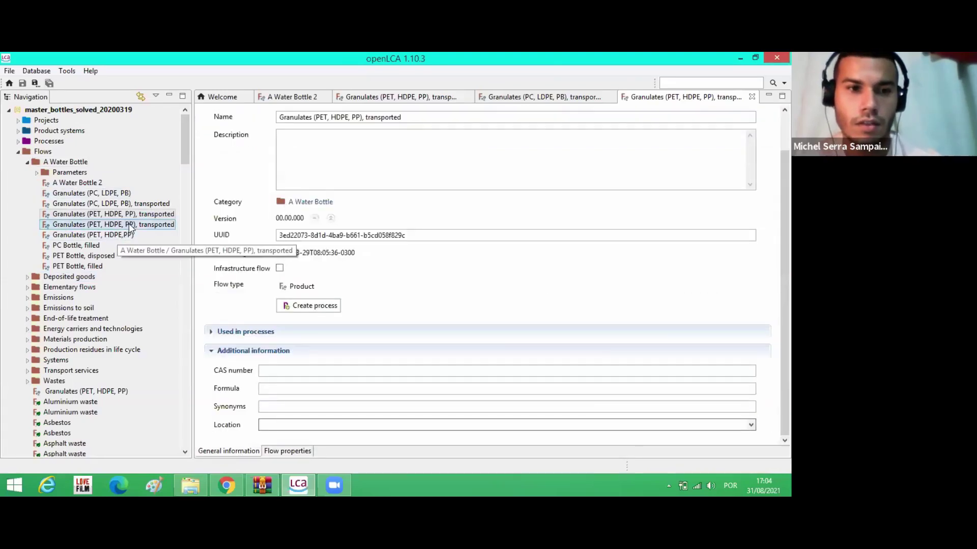
Step: Delete the lower of the two Granulates (PET, HDPE, PP), transported flows from the A Water Bottle folder
{"action": "left_click", "coordinate": [129, 223]}
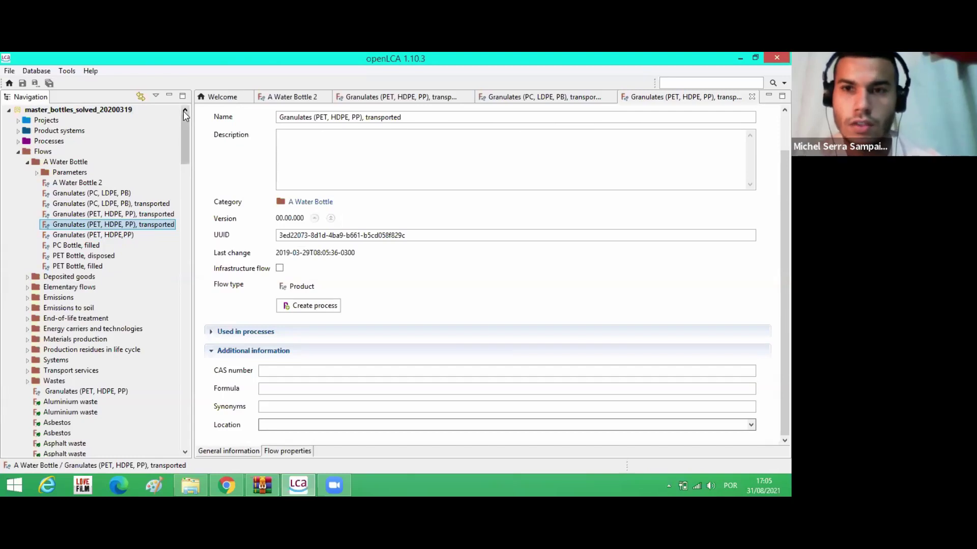
{"action": "key", "text": "super+c"}
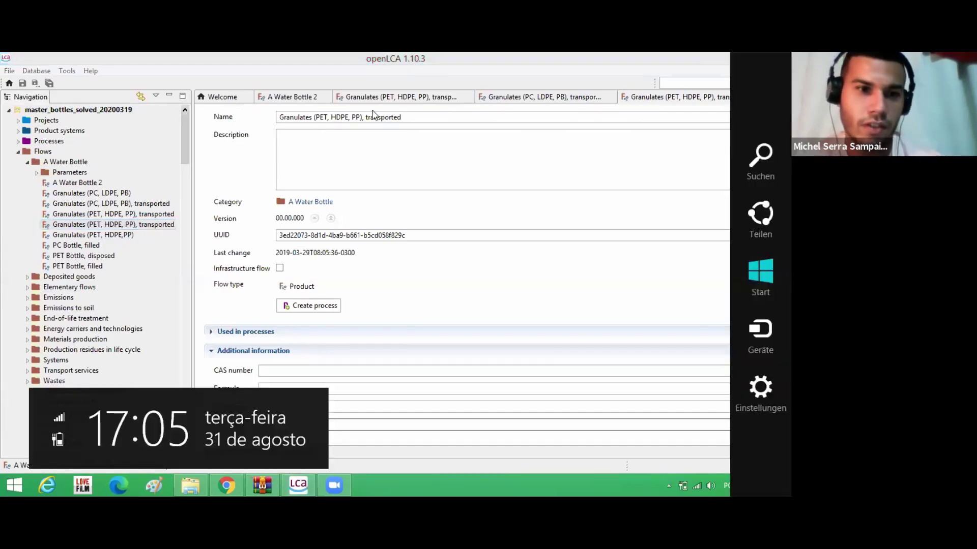
{"action": "left_click", "coordinate": [137, 216]}
{"action": "right_click", "coordinate": [141, 226]}
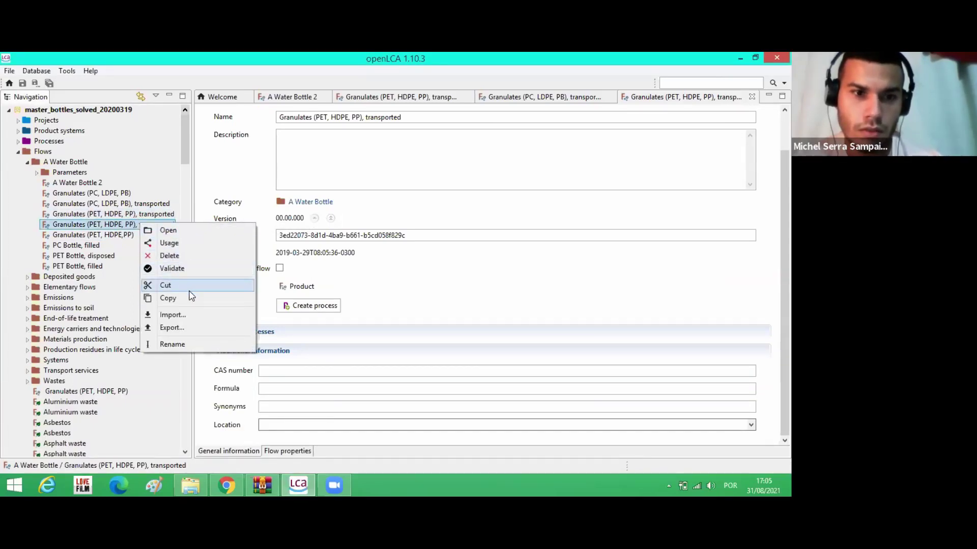
{"action": "left_click", "coordinate": [174, 256]}
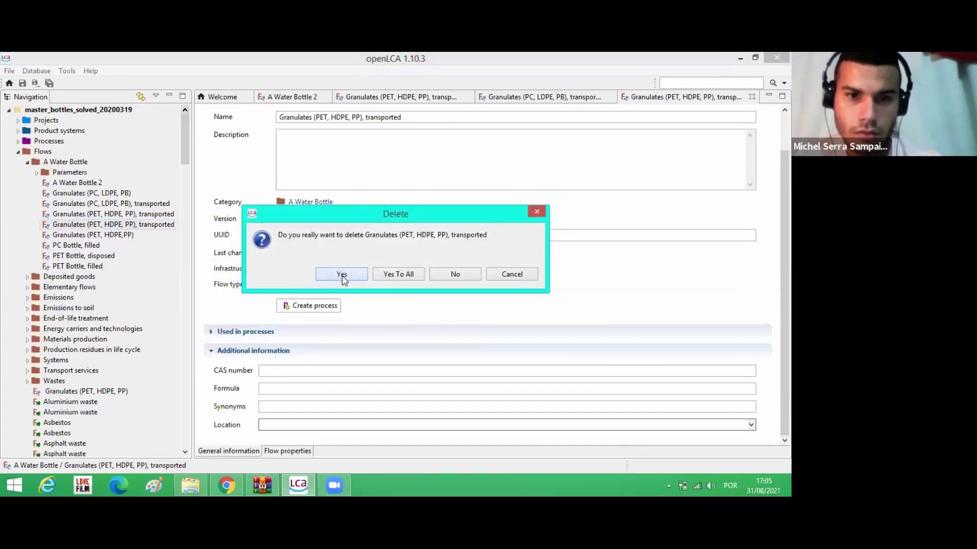
{"action": "left_click", "coordinate": [341, 278]}
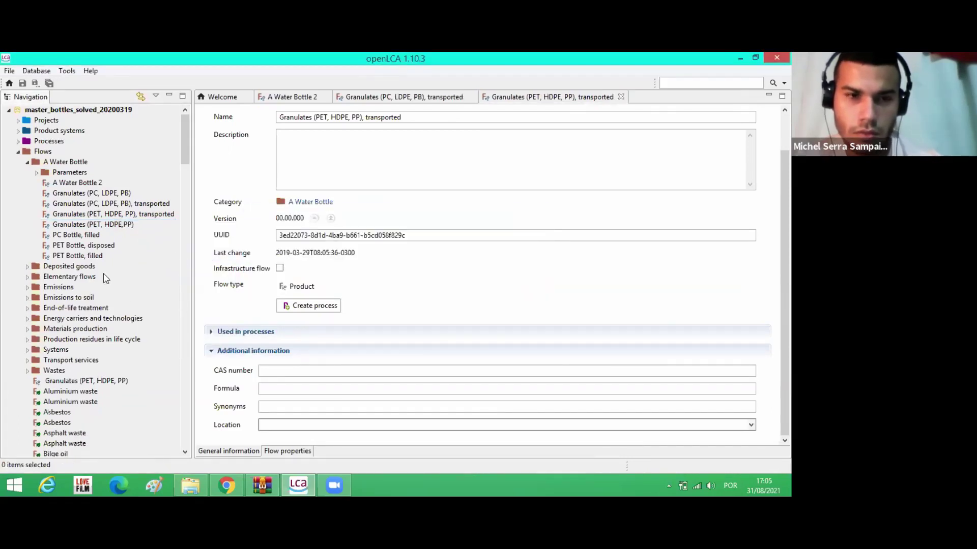
Step: Delete the flow A Water Bottle 2 from the A Water Bottle folder
{"action": "right_click", "coordinate": [88, 184]}
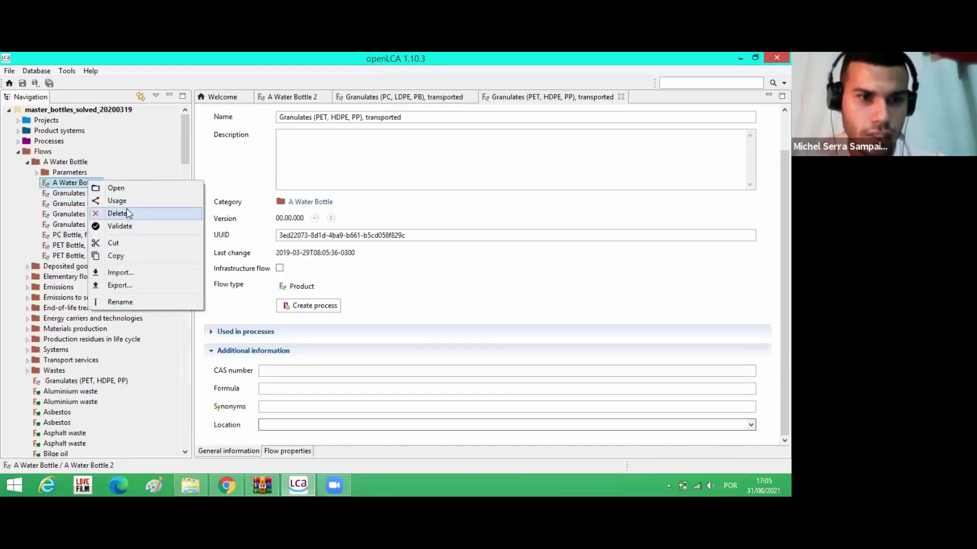
{"action": "key", "text": "Return"}
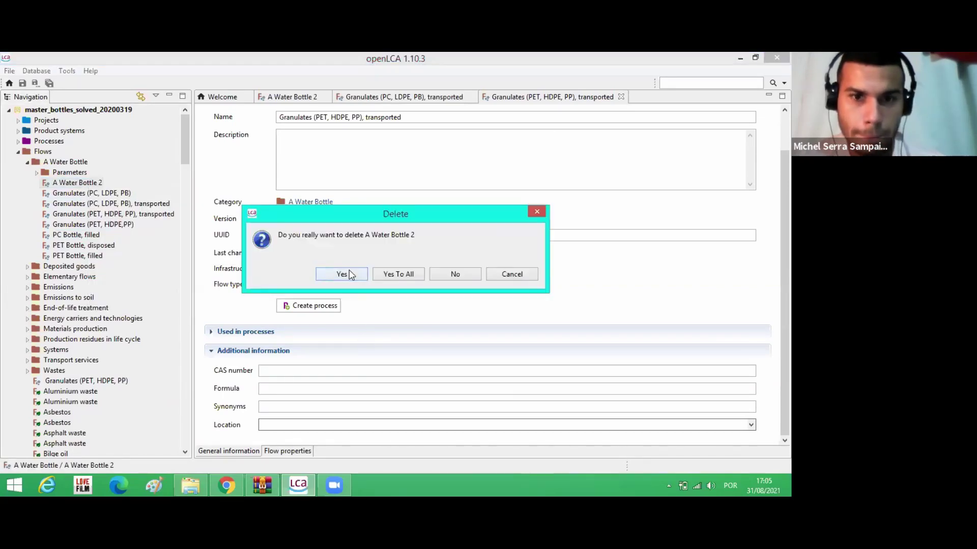
{"action": "left_click", "coordinate": [342, 274]}
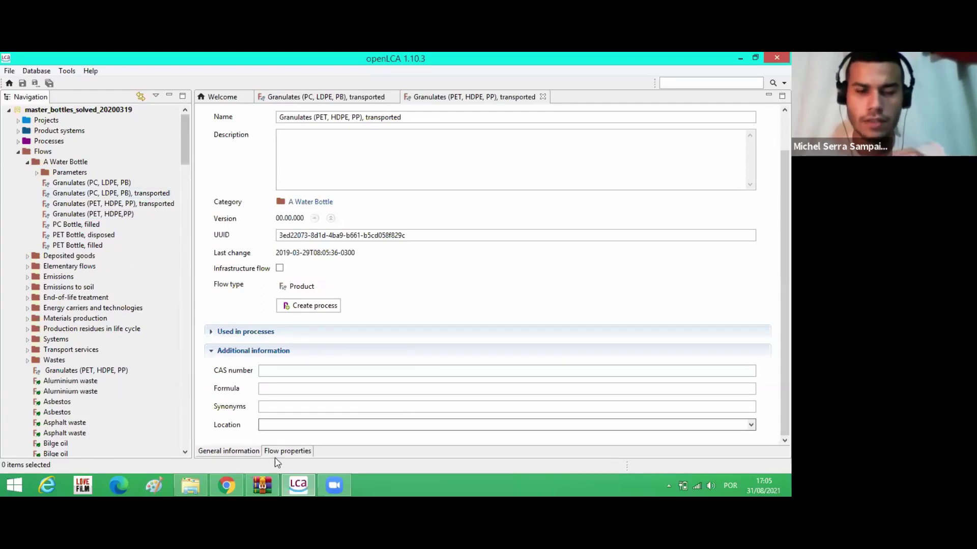
Step: Check the PET Bottle, filled entry in Table 1 of the tutorial PDF in Chrome and return to openLCA
{"action": "left_click", "coordinate": [232, 478]}
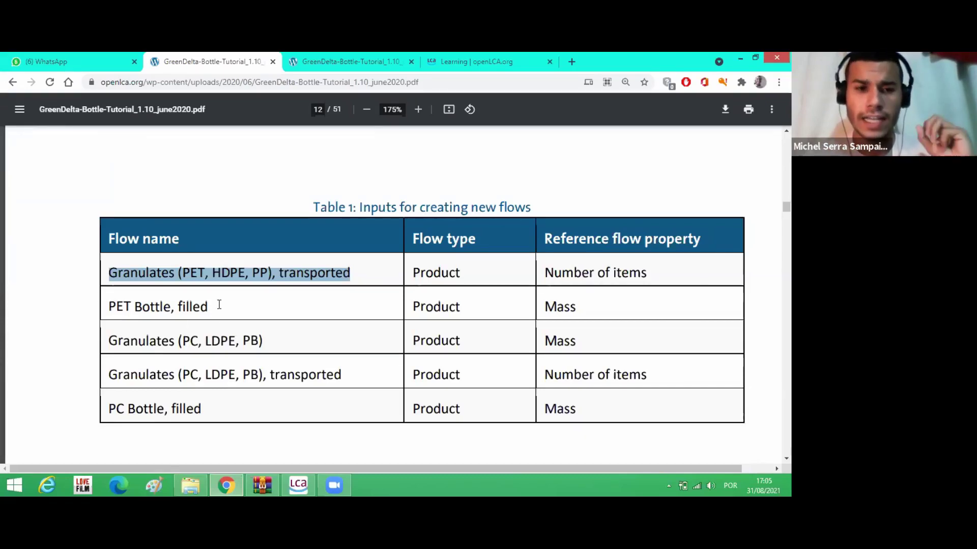
{"action": "left_click_drag", "start_coordinate": [109, 307], "coordinate": [213, 310]}
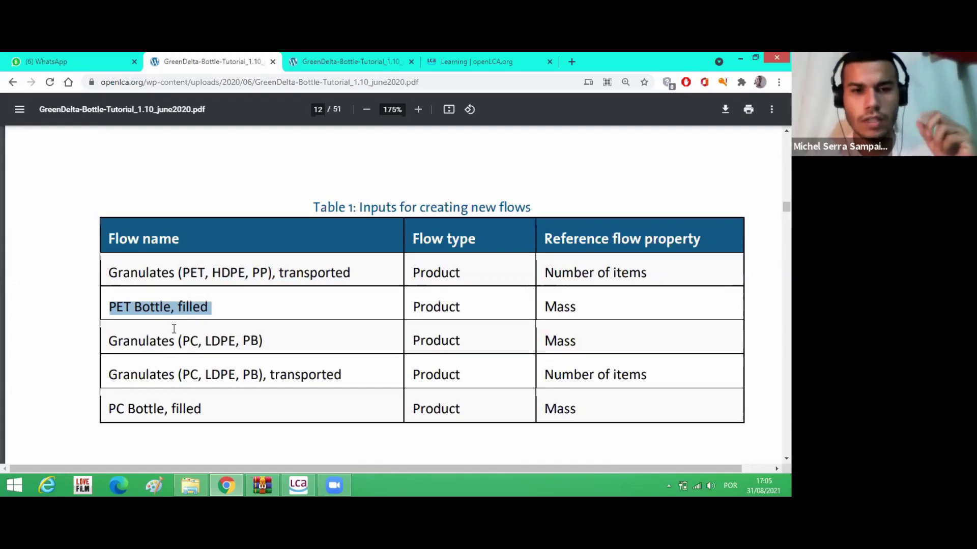
{"action": "left_click", "coordinate": [298, 485]}
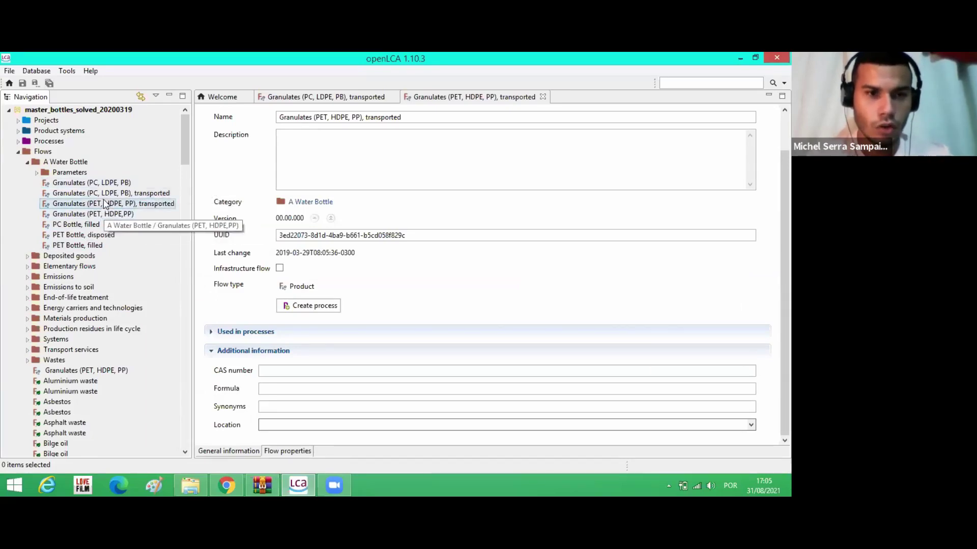
Step: Try to delete the flow PET Bottle, disposed from the A Water Bottle folder
{"action": "right_click", "coordinate": [96, 236]}
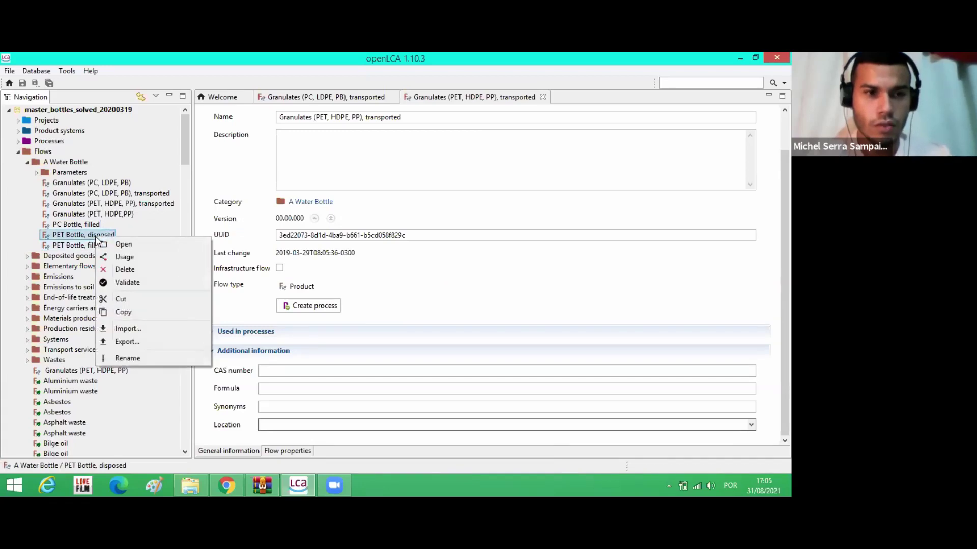
{"action": "left_click", "coordinate": [138, 270]}
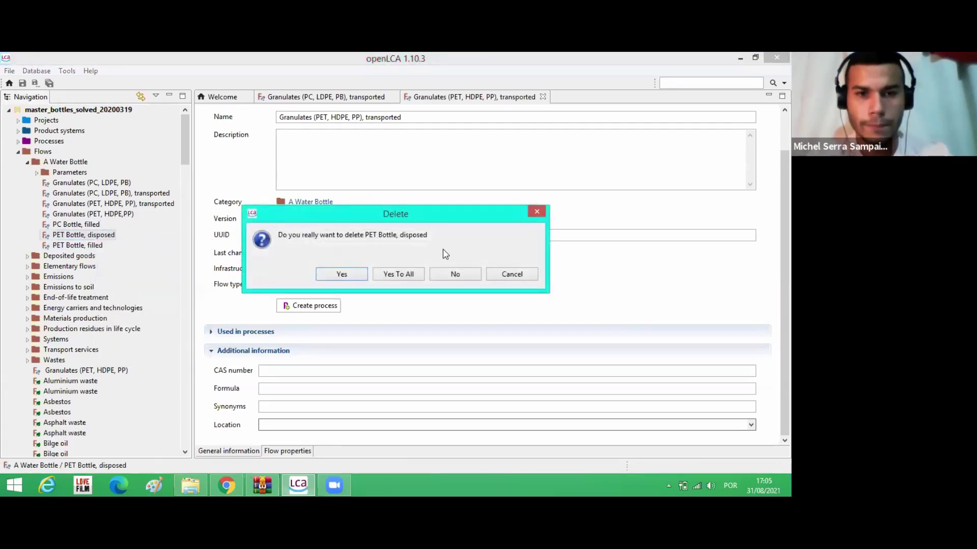
{"action": "left_click", "coordinate": [342, 274]}
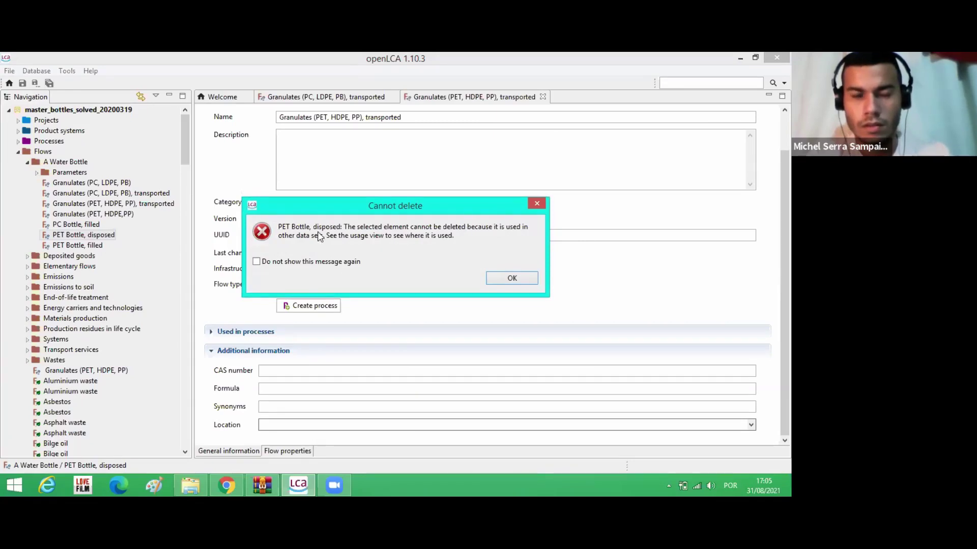
{"action": "left_click", "coordinate": [513, 279]}
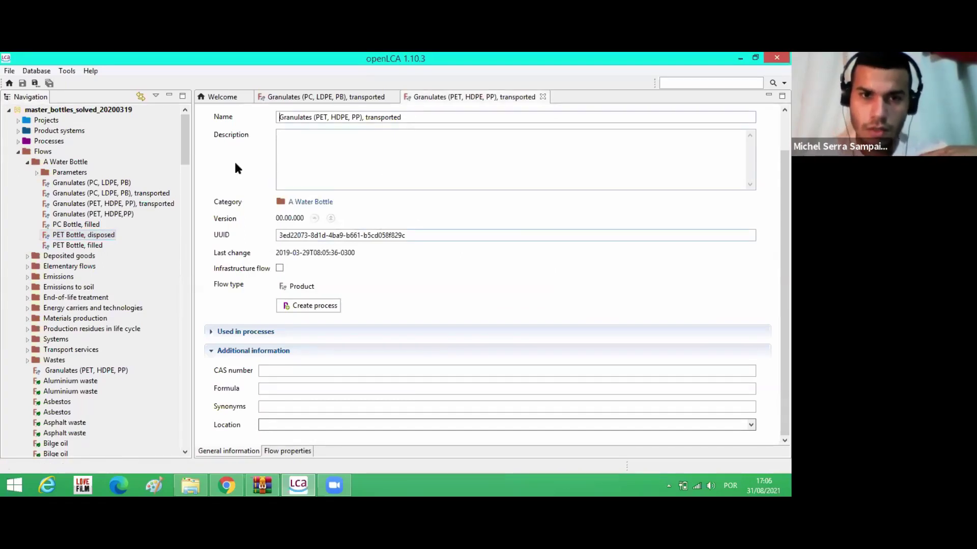
Step: Close the two open transported granulates flows, leaving only the Welcome page open
{"action": "left_click", "coordinate": [264, 97]}
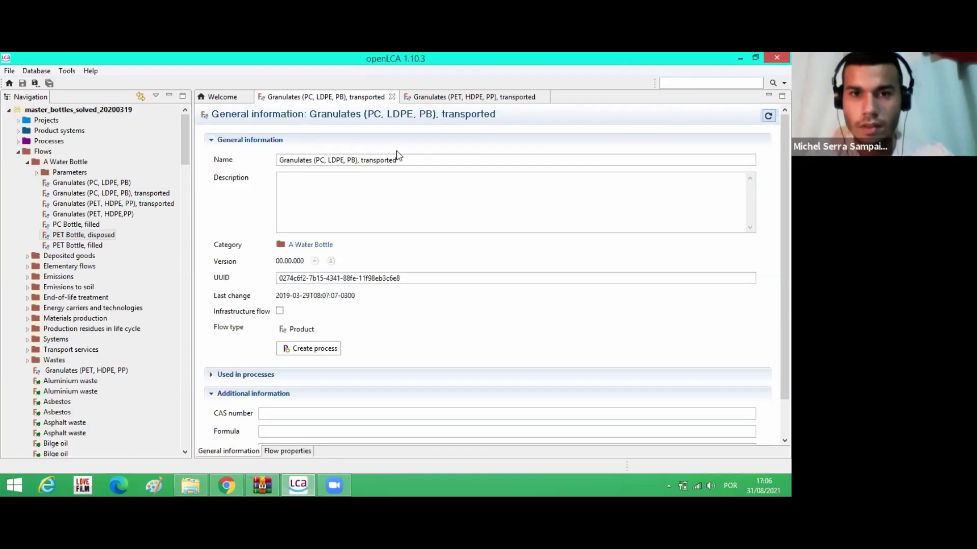
{"action": "left_click", "coordinate": [393, 98]}
{"action": "left_click", "coordinate": [398, 99]}
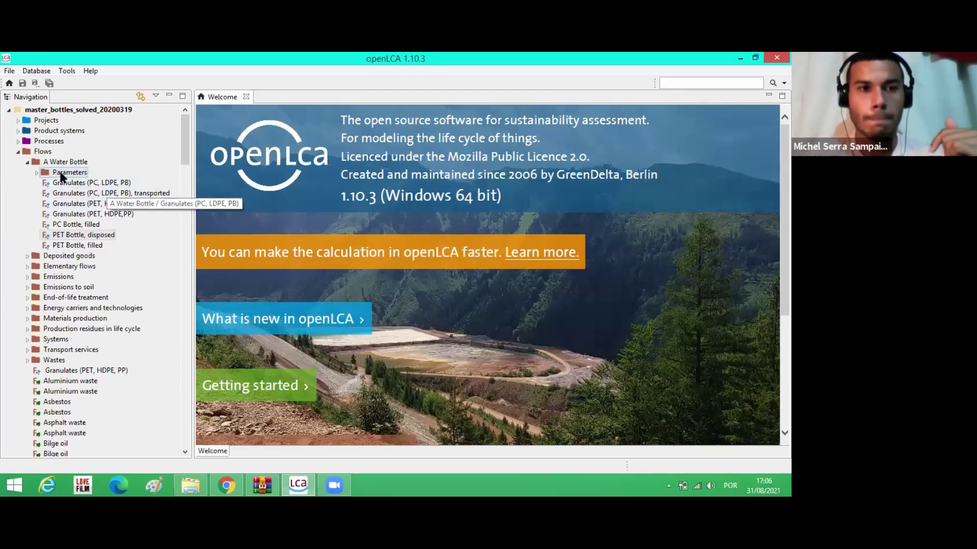
Step: Expand Processes and its A Water Bottle folder to view the processes it contains
{"action": "left_click", "coordinate": [28, 163]}
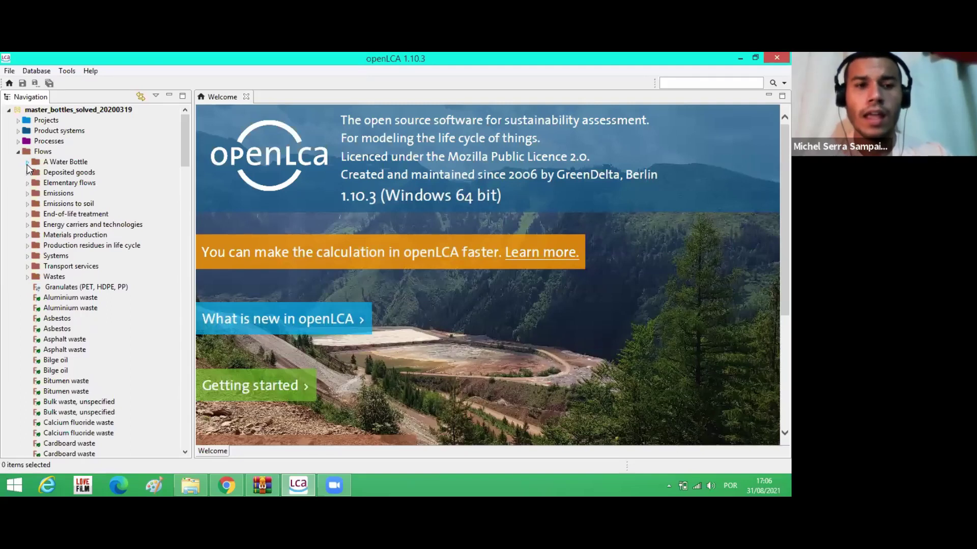
{"action": "left_click", "coordinate": [27, 162]}
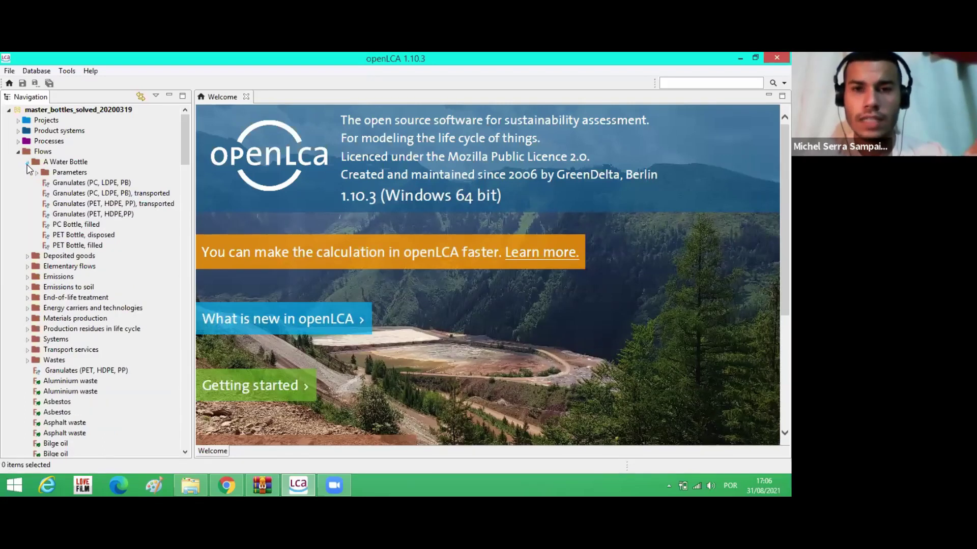
{"action": "left_click", "coordinate": [18, 141]}
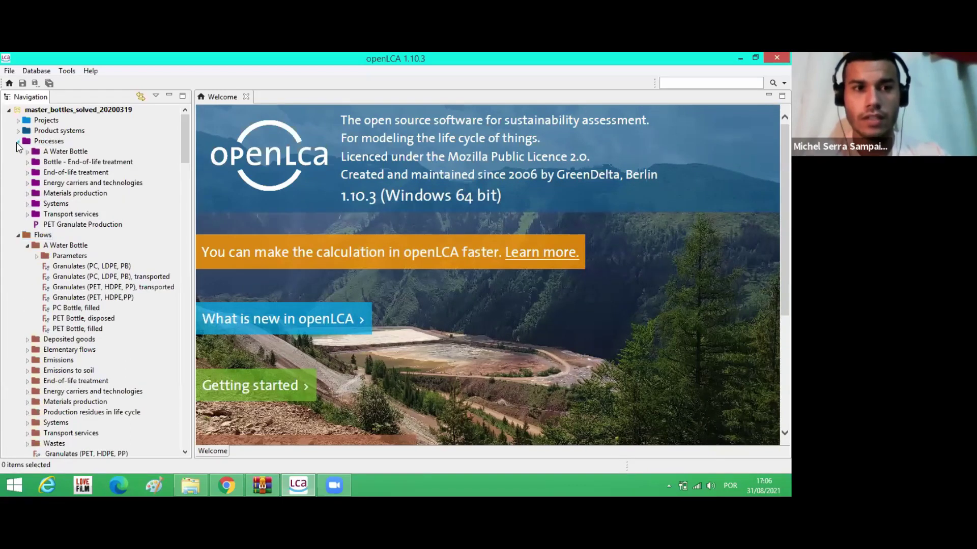
{"action": "left_click", "coordinate": [51, 151]}
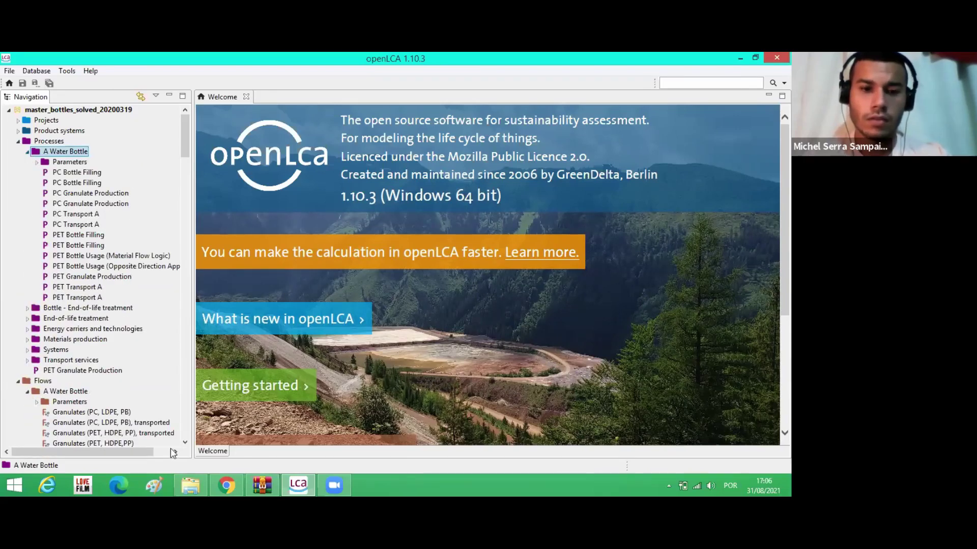
Step: Read the tutorial PDF's section on creating a new process in Chrome, through Figure 9, and return to openLCA
{"action": "left_click", "coordinate": [226, 485]}
{"action": "scroll", "coordinate": [393, 295], "scroll_direction": "down", "scroll_amount": 10}
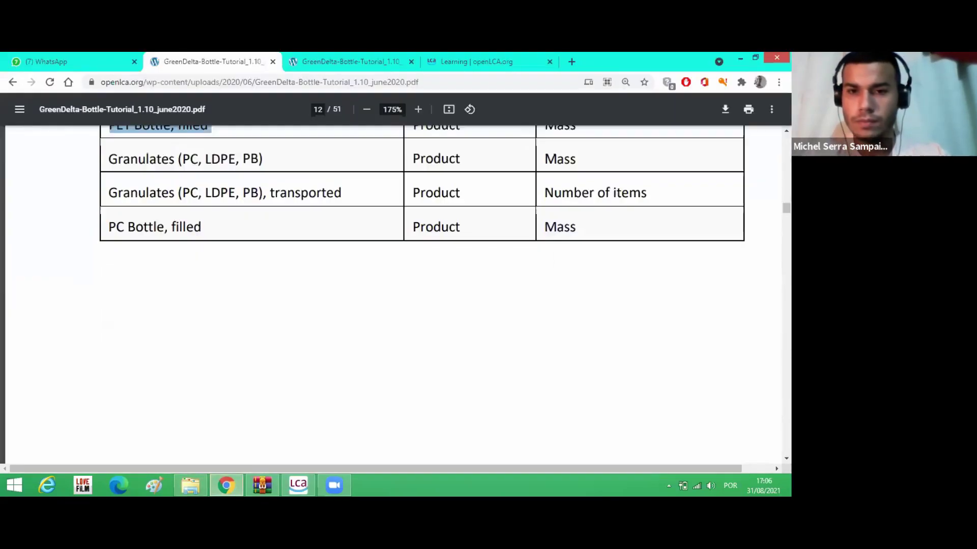
{"action": "scroll", "coordinate": [773, 245], "scroll_direction": "down", "scroll_amount": 12}
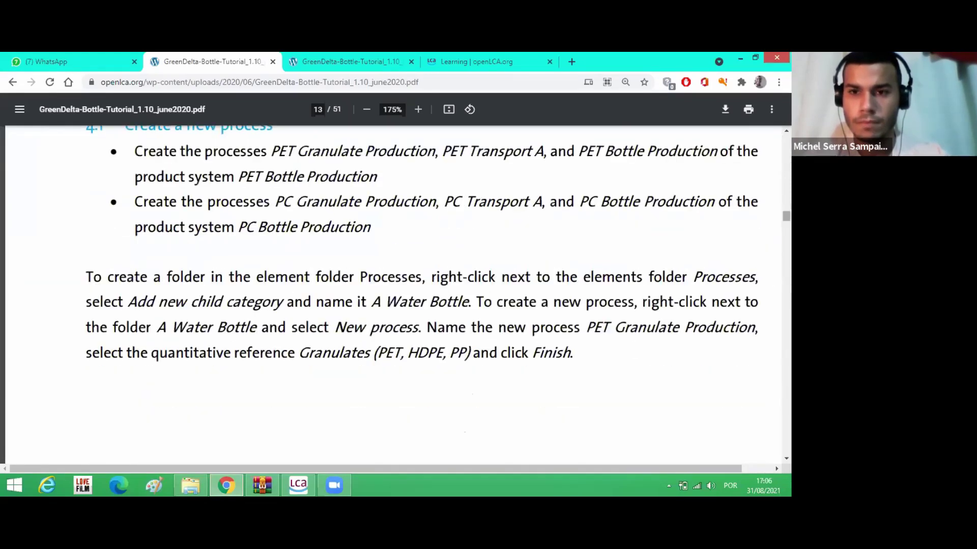
{"action": "scroll", "coordinate": [393, 295], "scroll_direction": "down", "scroll_amount": 6}
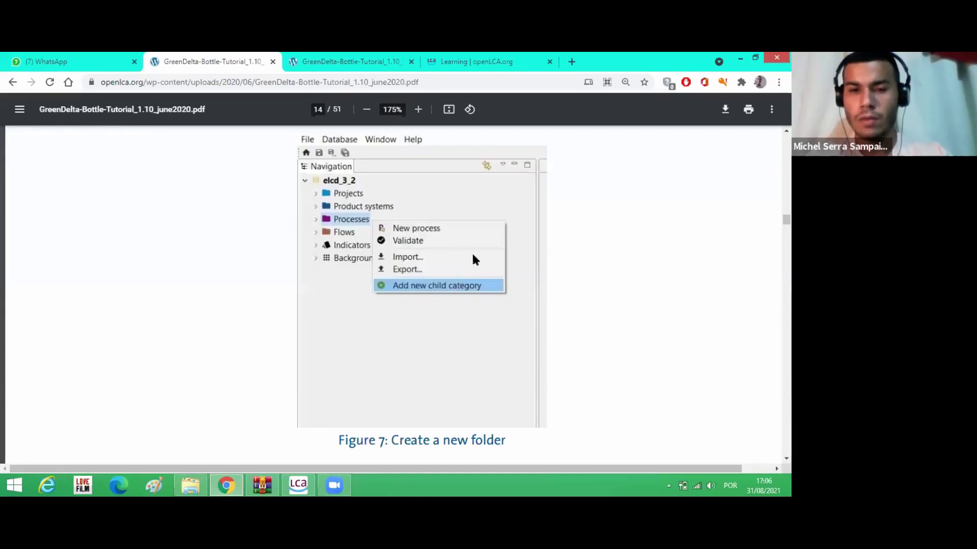
{"action": "scroll", "coordinate": [422, 295], "scroll_direction": "down", "scroll_amount": 10}
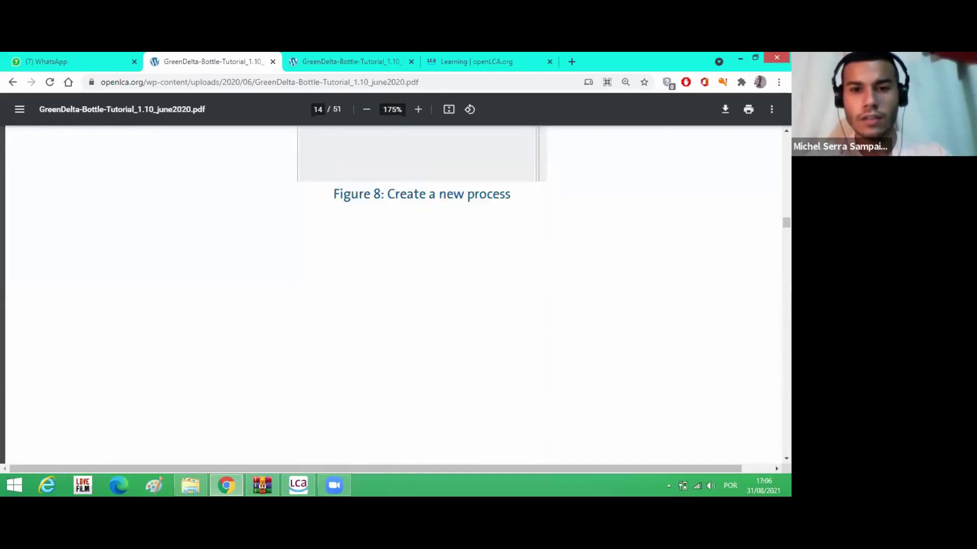
{"action": "scroll", "coordinate": [365, 314], "scroll_direction": "up", "scroll_amount": 6}
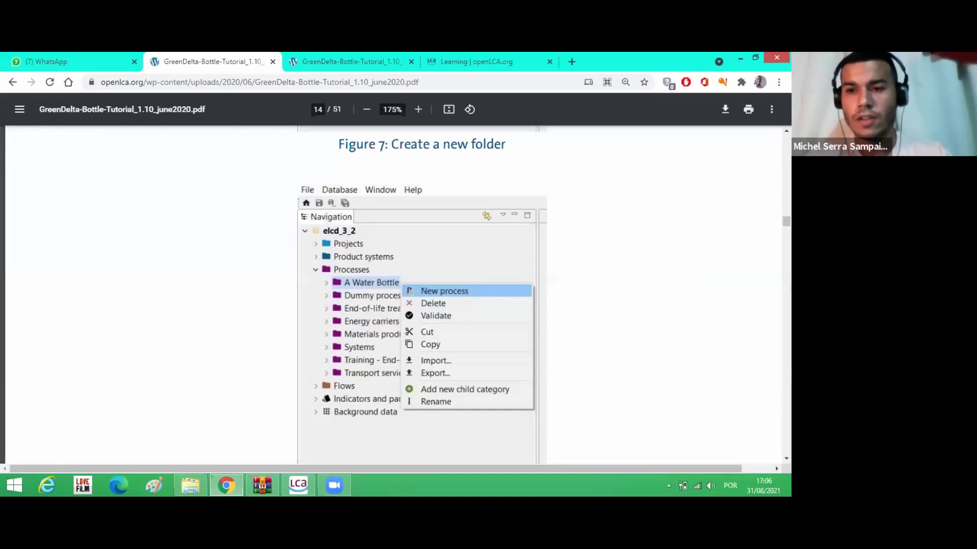
{"action": "scroll", "coordinate": [396, 295], "scroll_direction": "down", "scroll_amount": 10}
{"action": "scroll", "coordinate": [396, 295], "scroll_direction": "down", "scroll_amount": 10}
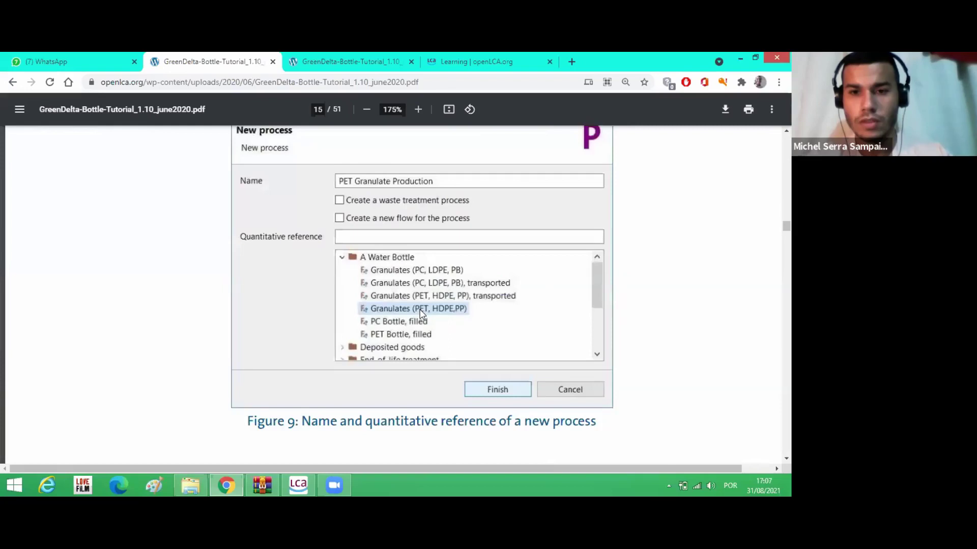
{"action": "scroll", "coordinate": [420, 312], "scroll_direction": "up", "scroll_amount": 1}
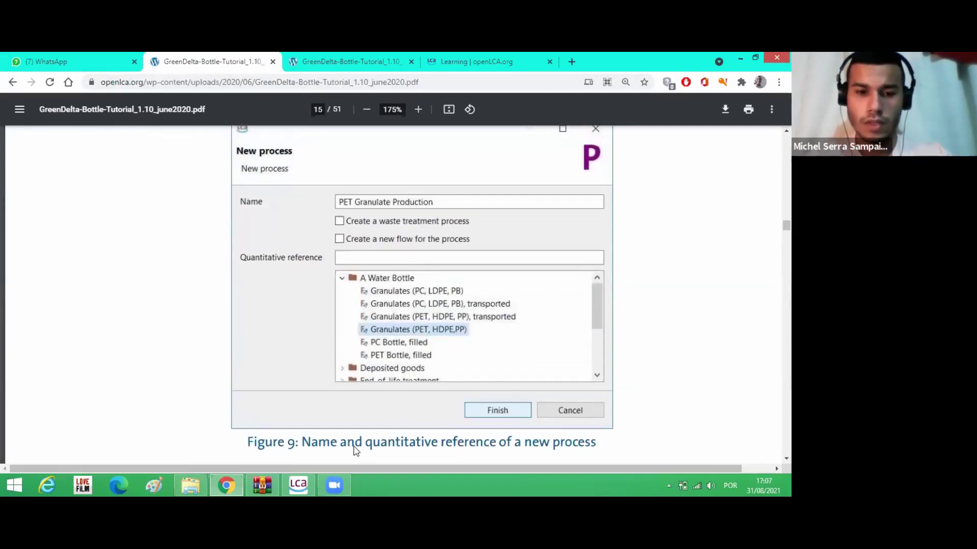
{"action": "key", "text": "alt+Tab"}
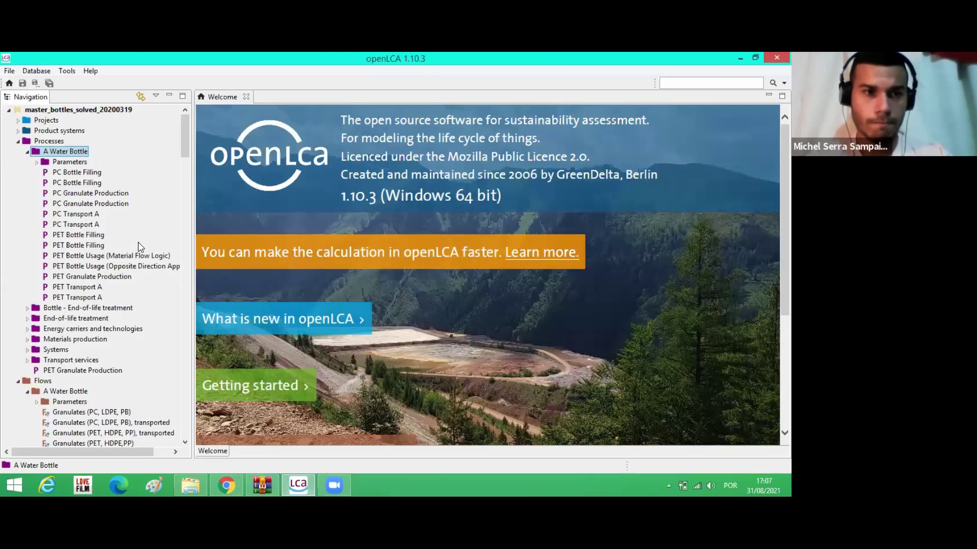
Step: Create a process named PC Production in the A Water Bottle folder with Granulates (PC, LDPE, PB) as quantitative reference
{"action": "right_click", "coordinate": [92, 164]}
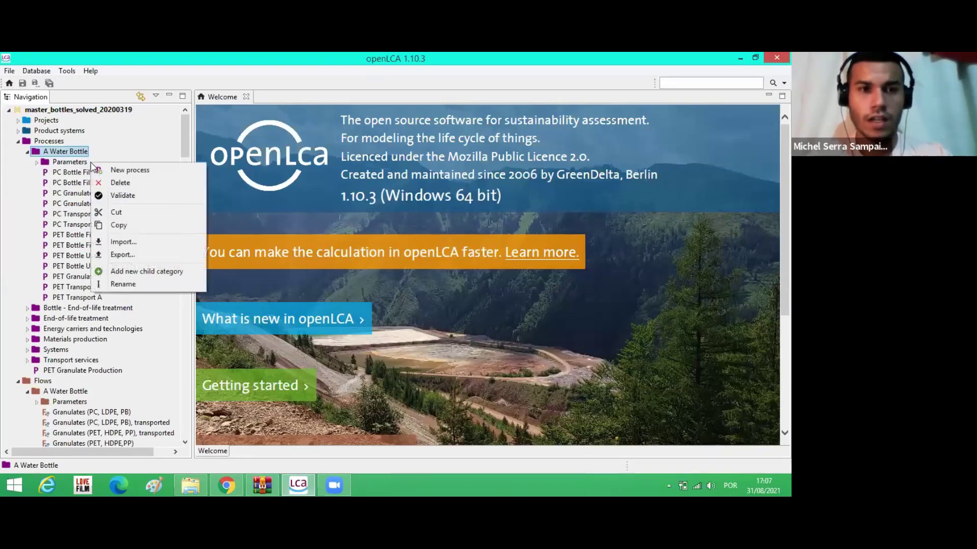
{"action": "left_click", "coordinate": [110, 172]}
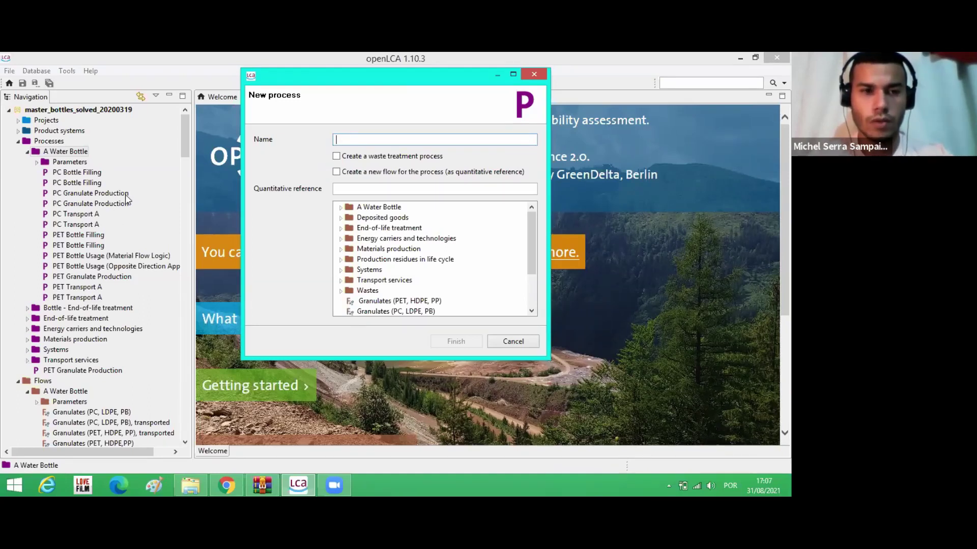
{"action": "type", "text": "PC "}
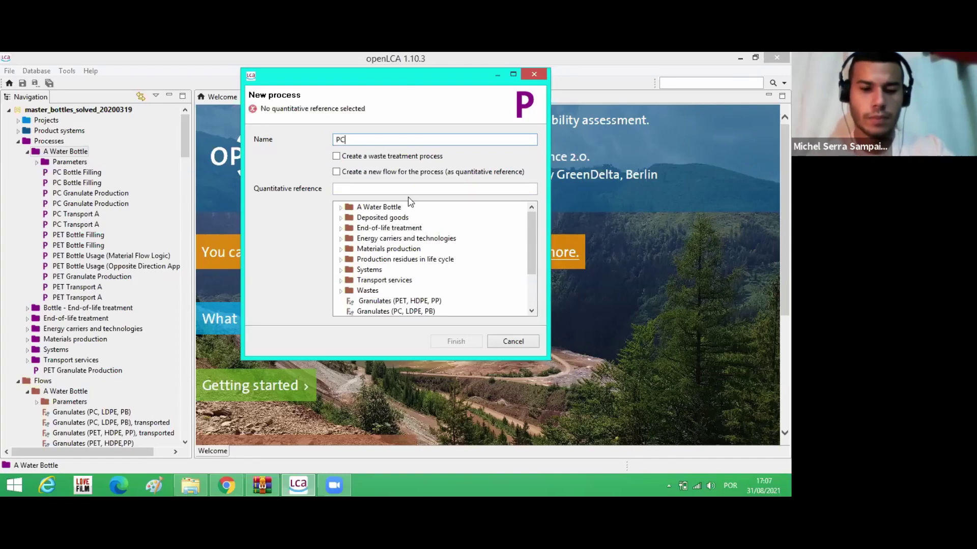
{"action": "type", "text": "Production"}
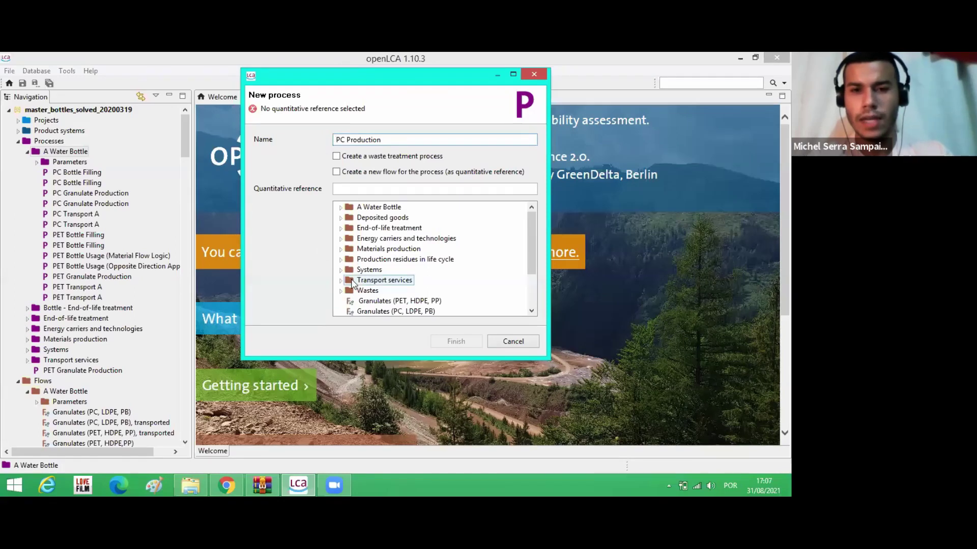
{"action": "left_click_drag", "start_coordinate": [530, 249], "coordinate": [529, 272]}
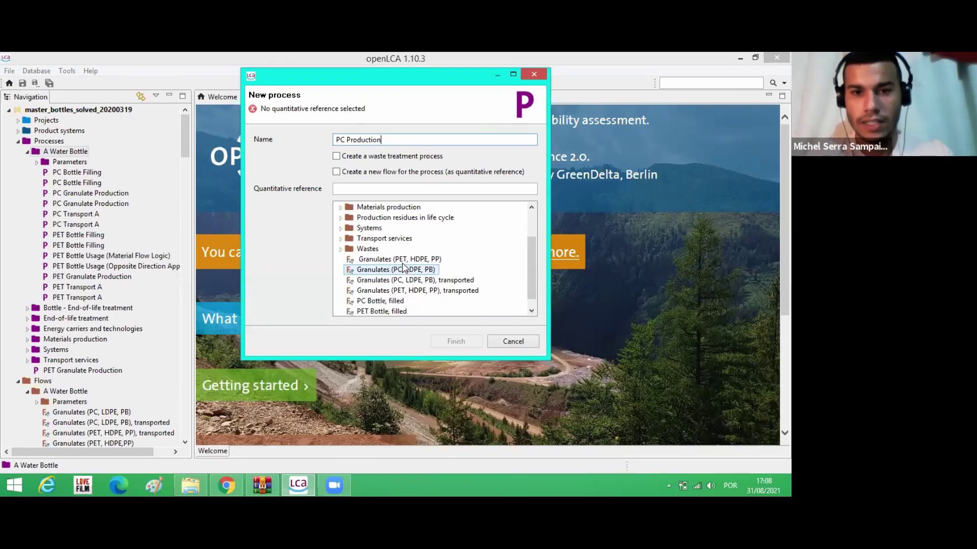
{"action": "left_click", "coordinate": [401, 271]}
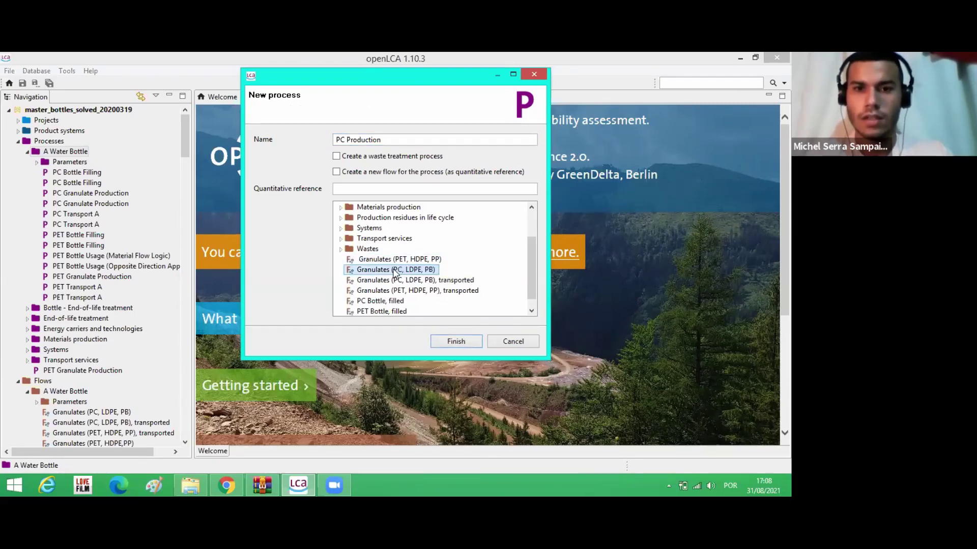
{"action": "left_click", "coordinate": [454, 340]}
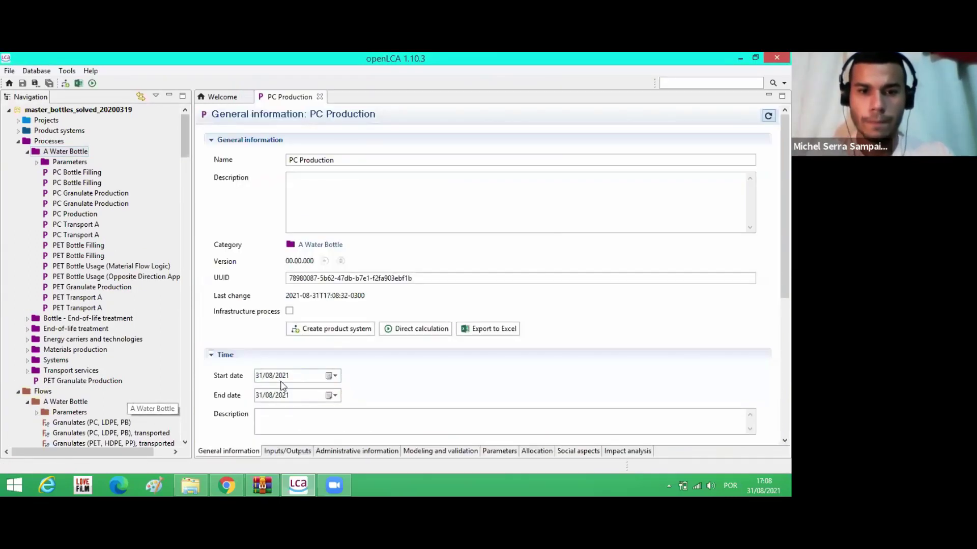
Step: Examine the general information and the inputs and outputs of the PC Production process
{"action": "scroll", "coordinate": [283, 384], "scroll_direction": "down", "scroll_amount": 3}
{"action": "scroll", "coordinate": [283, 386], "scroll_direction": "down", "scroll_amount": 3}
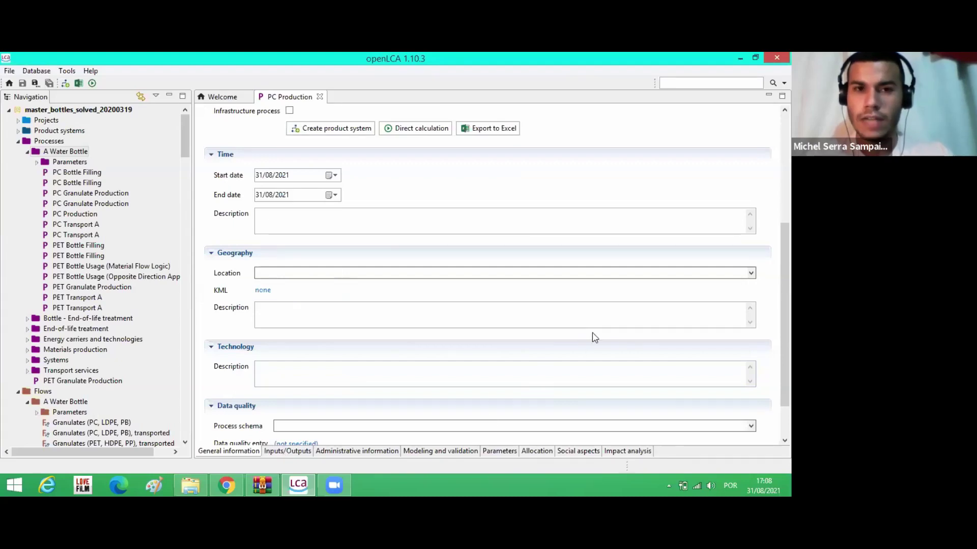
{"action": "left_click", "coordinate": [290, 452]}
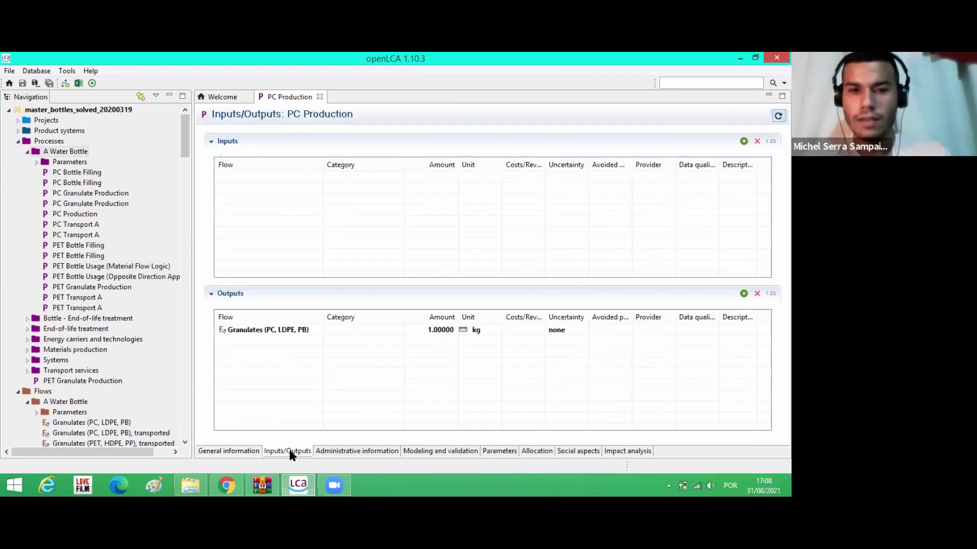
{"action": "left_click", "coordinate": [242, 333]}
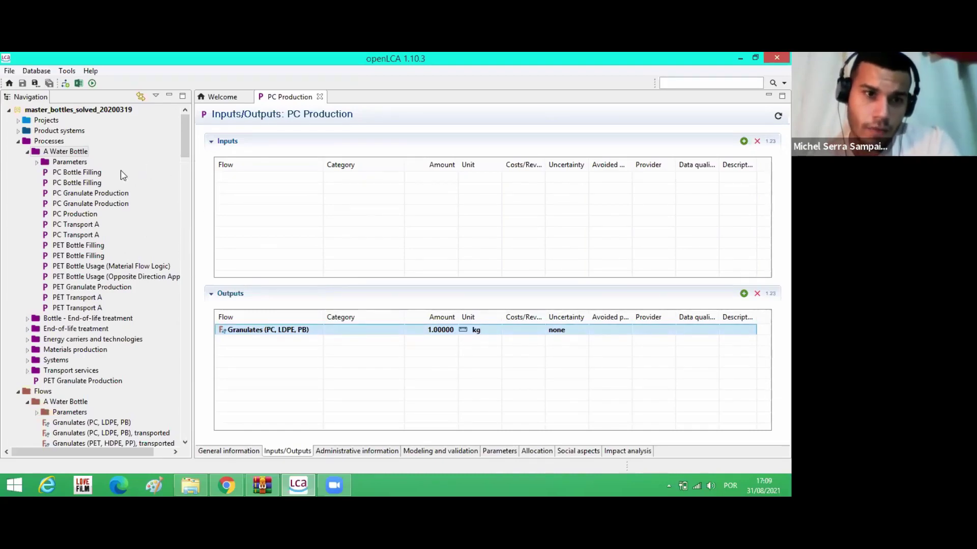
Step: Delete the PC Production process from the A Water Bottle folder
{"action": "left_click", "coordinate": [80, 215]}
{"action": "right_click", "coordinate": [79, 217]}
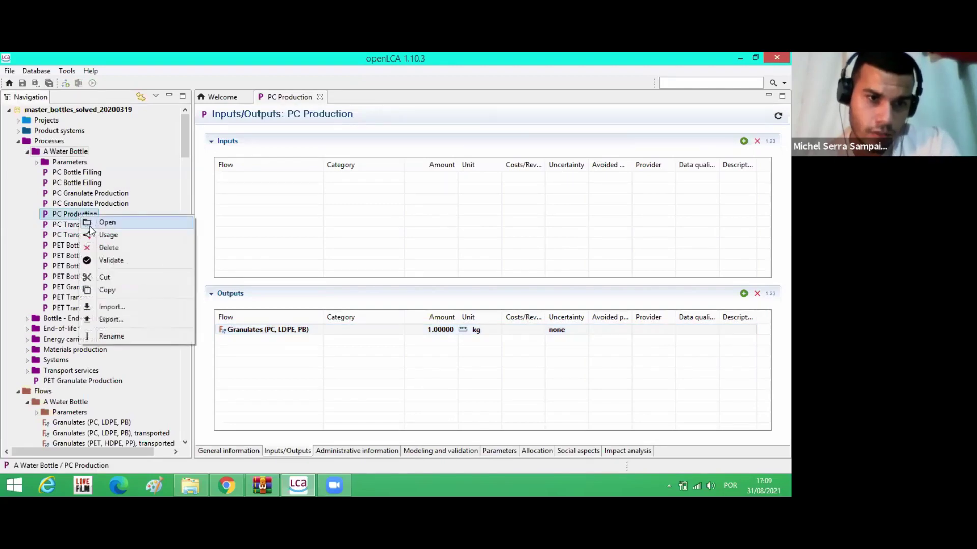
{"action": "left_click", "coordinate": [115, 245]}
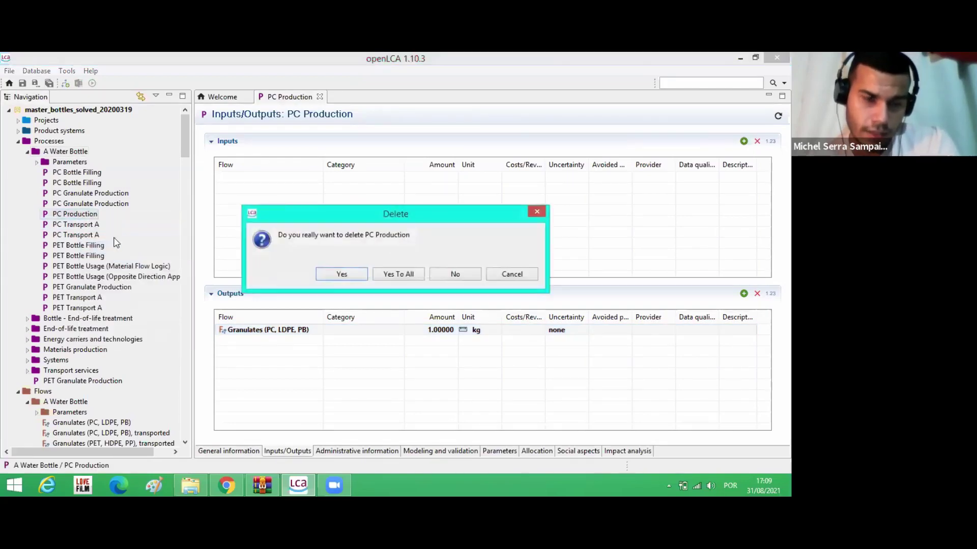
{"action": "left_click", "coordinate": [349, 274]}
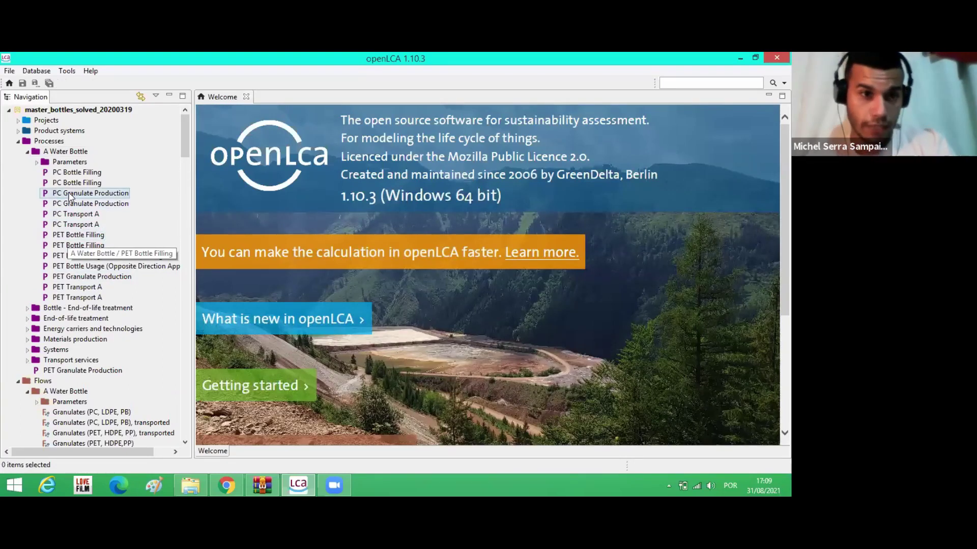
Step: Open the upper of the two PC Granulate Production processes and examine its general information and its inputs and outputs
{"action": "left_click", "coordinate": [113, 196]}
{"action": "double_click", "coordinate": [113, 196]}
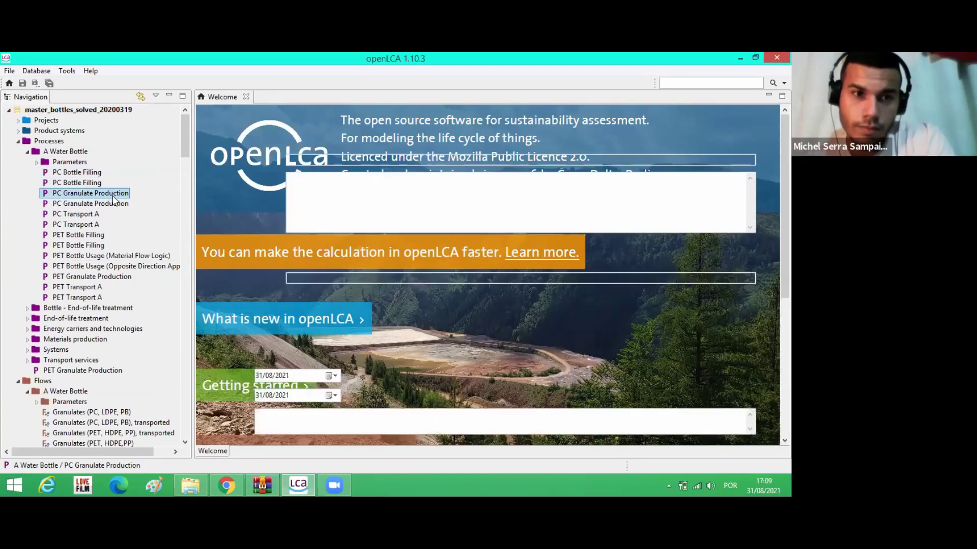
{"action": "scroll", "coordinate": [259, 309], "scroll_direction": "down", "scroll_amount": 1}
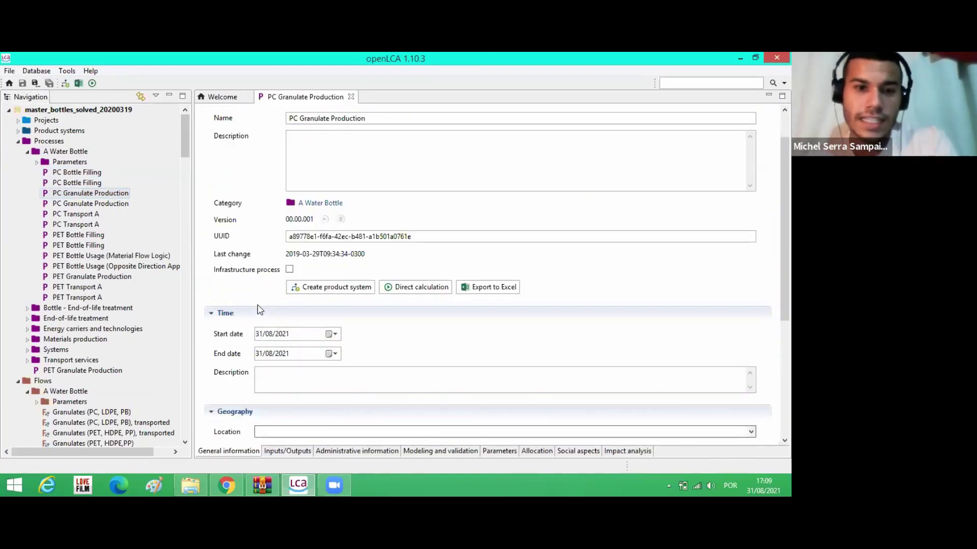
{"action": "scroll", "coordinate": [259, 310], "scroll_direction": "down", "scroll_amount": 5}
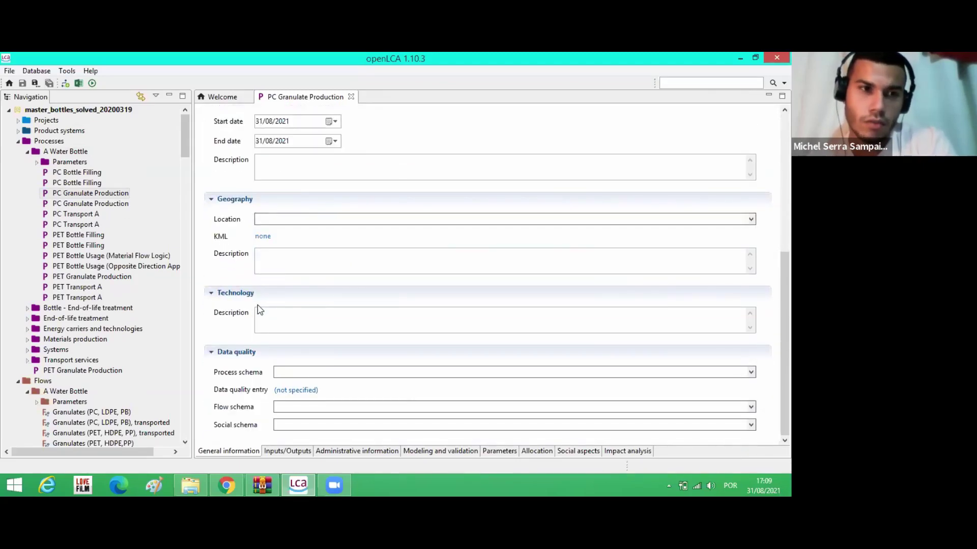
{"action": "left_click", "coordinate": [298, 452]}
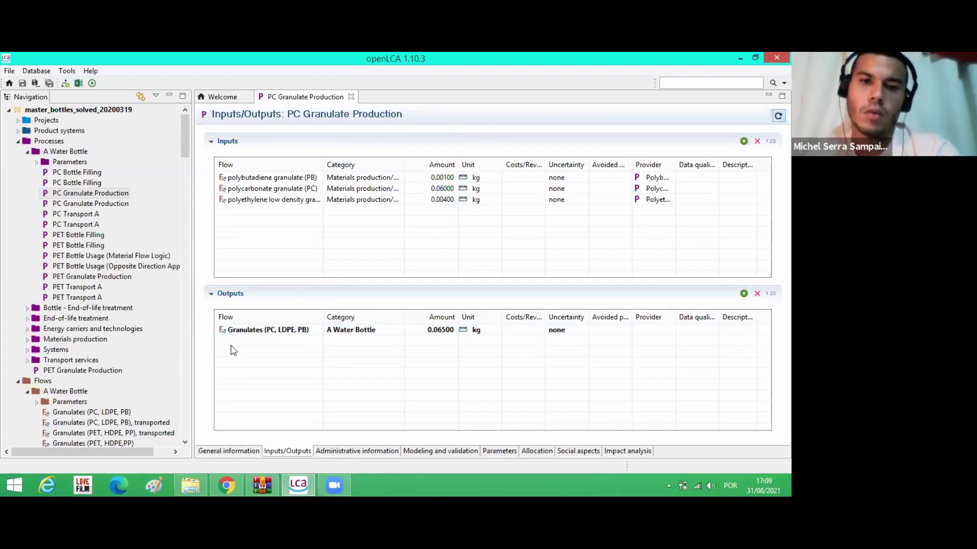
Step: Review the output and input flows of PC Granulate Production and open the flow selection for a new input
{"action": "left_click", "coordinate": [249, 332]}
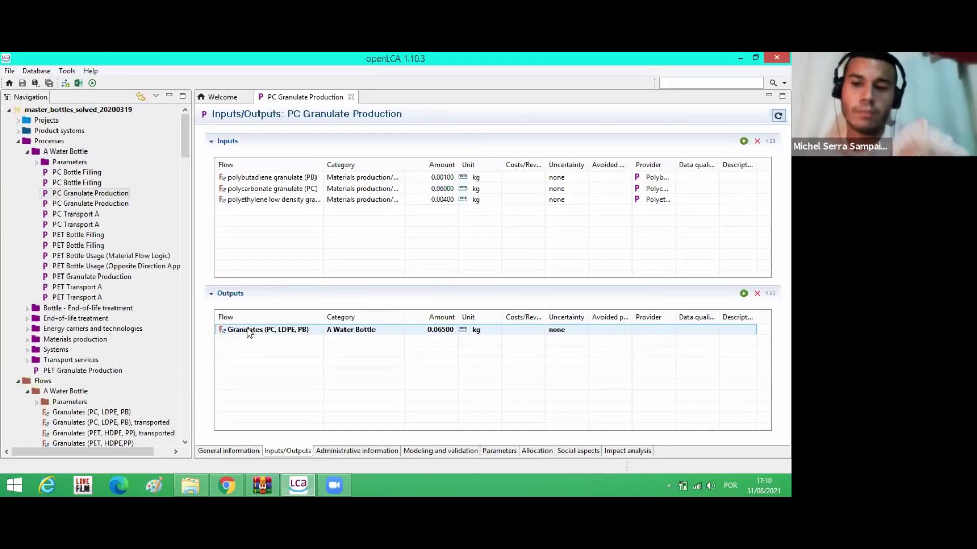
{"action": "left_click", "coordinate": [249, 332]}
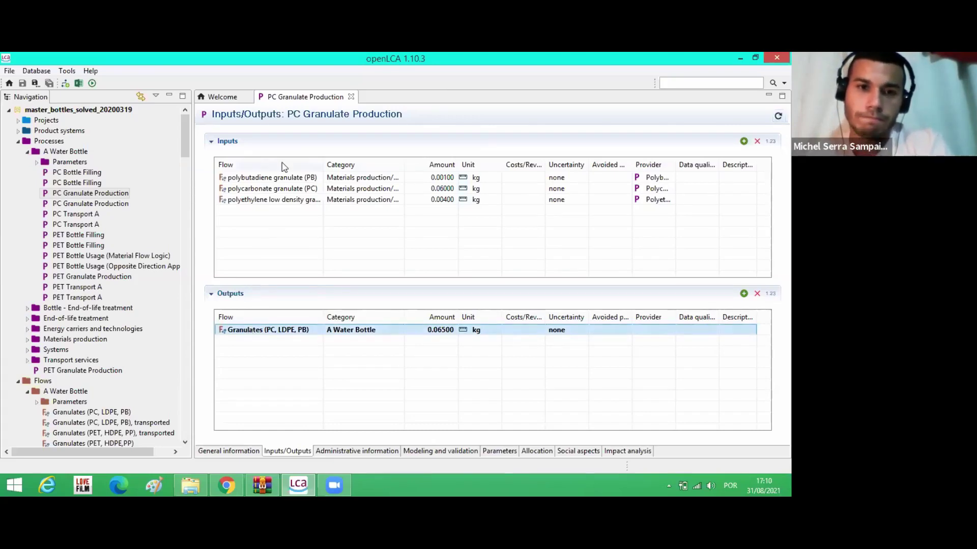
{"action": "left_click", "coordinate": [291, 179]}
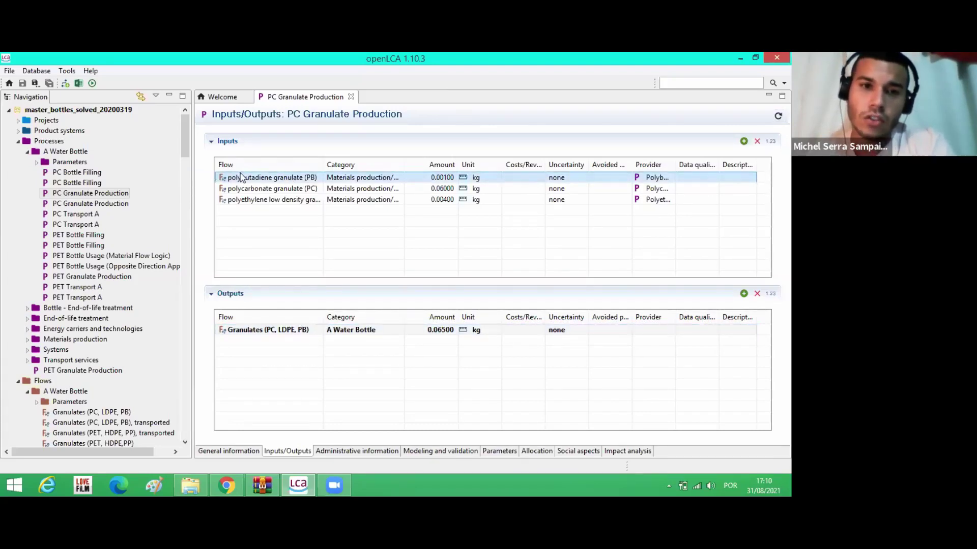
{"action": "double_click", "coordinate": [249, 214]}
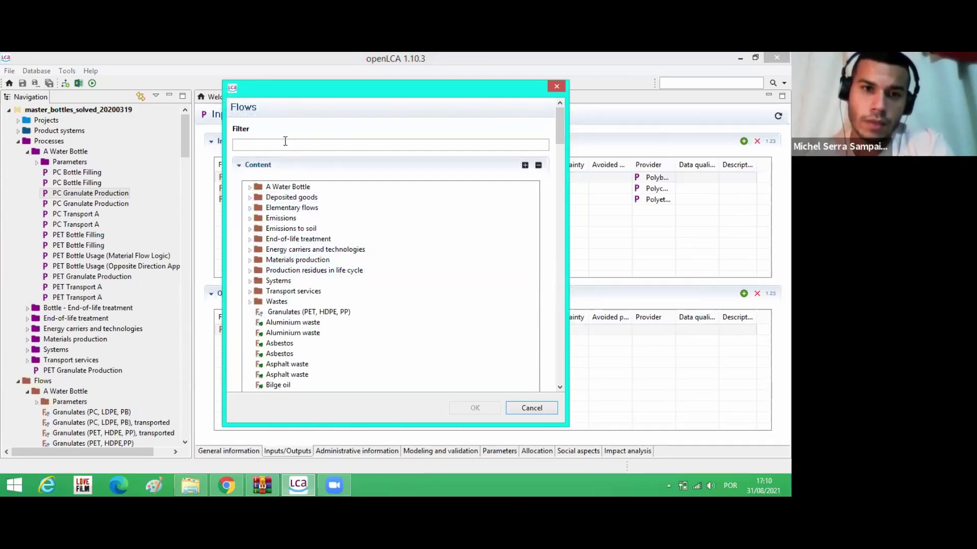
Step: Switch to Chrome and look up the polyethylene terephthalate (PET) granulate input flow of PET Granulate Production in Table 2 of the bottle tutorial
{"action": "left_click", "coordinate": [226, 486]}
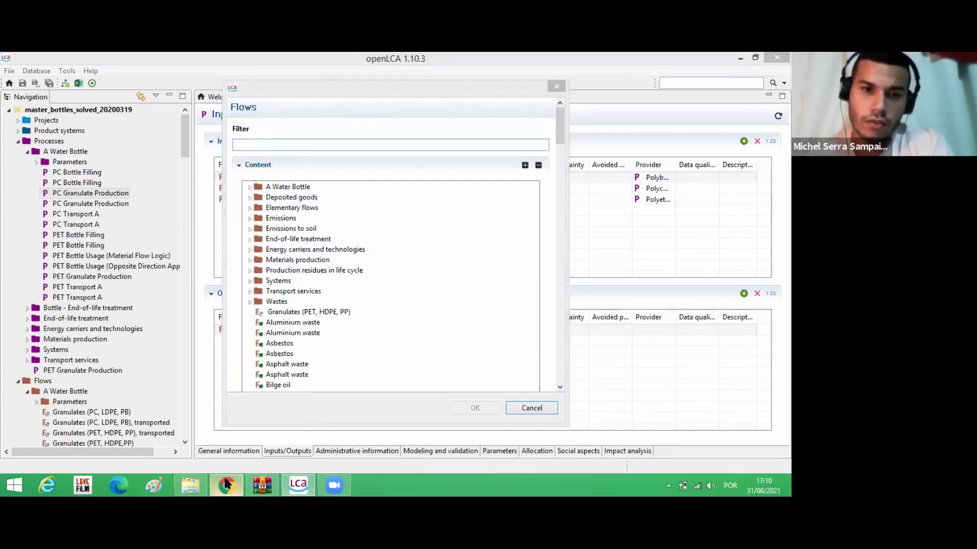
{"action": "scroll", "coordinate": [293, 258], "scroll_direction": "up", "scroll_amount": 12}
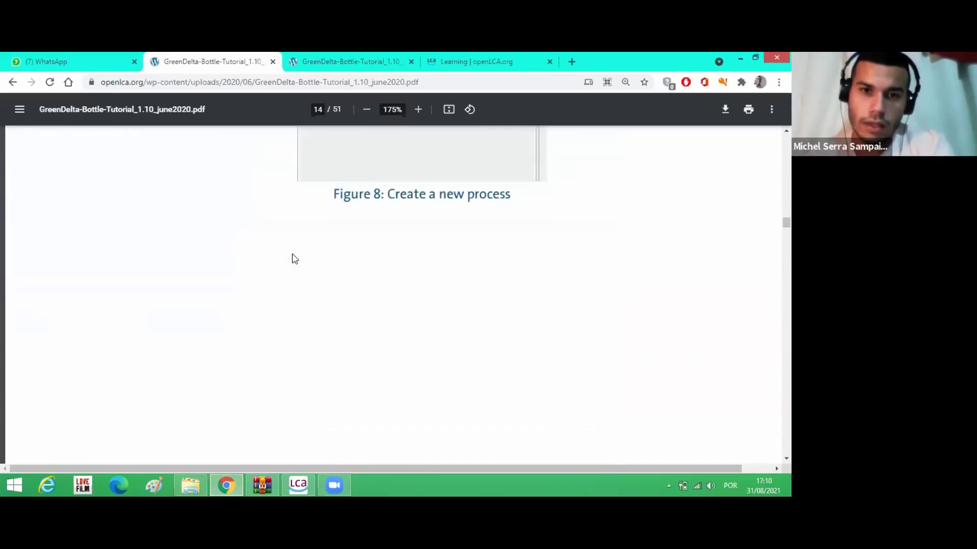
{"action": "scroll", "coordinate": [293, 258], "scroll_direction": "down", "scroll_amount": 15}
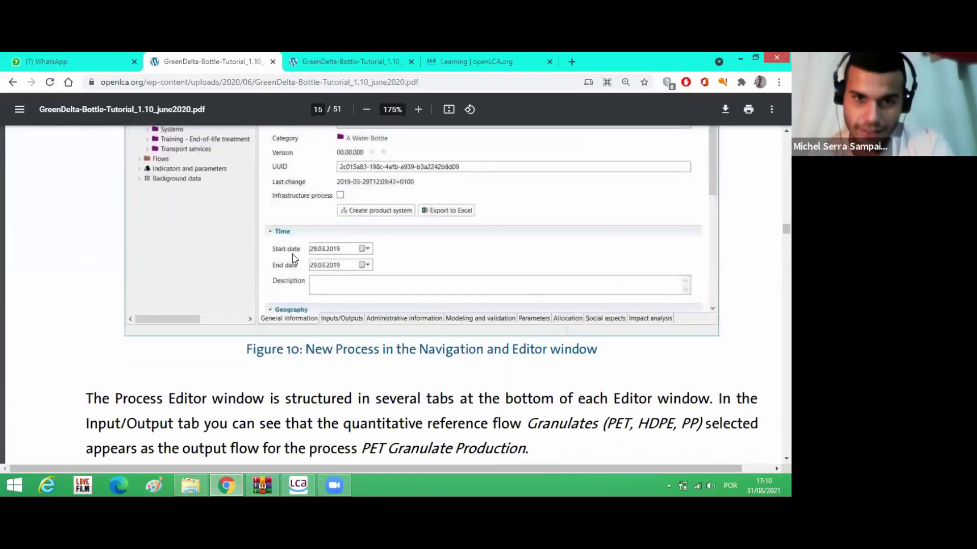
{"action": "scroll", "coordinate": [293, 258], "scroll_direction": "up", "scroll_amount": 2}
{"action": "scroll", "coordinate": [293, 258], "scroll_direction": "down", "scroll_amount": 15}
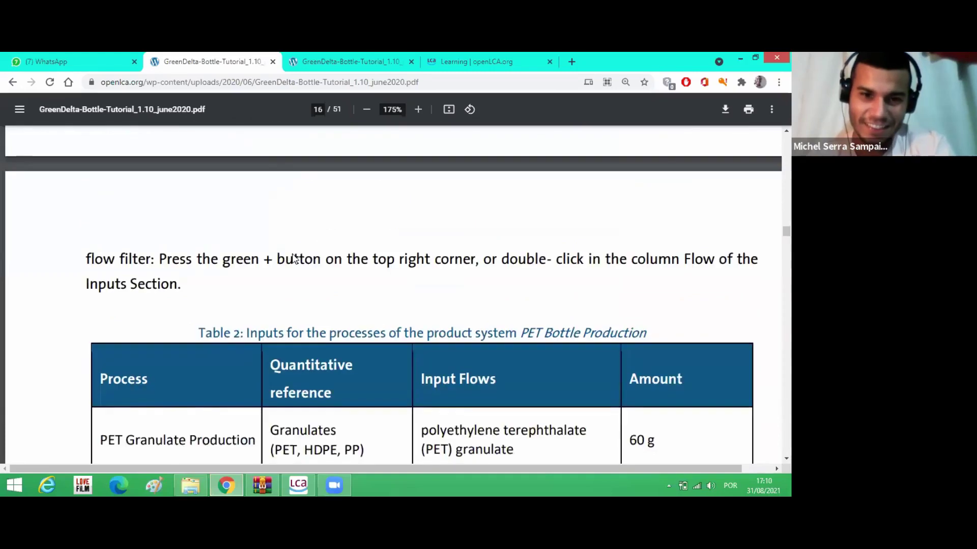
{"action": "scroll", "coordinate": [293, 258], "scroll_direction": "down", "scroll_amount": 2}
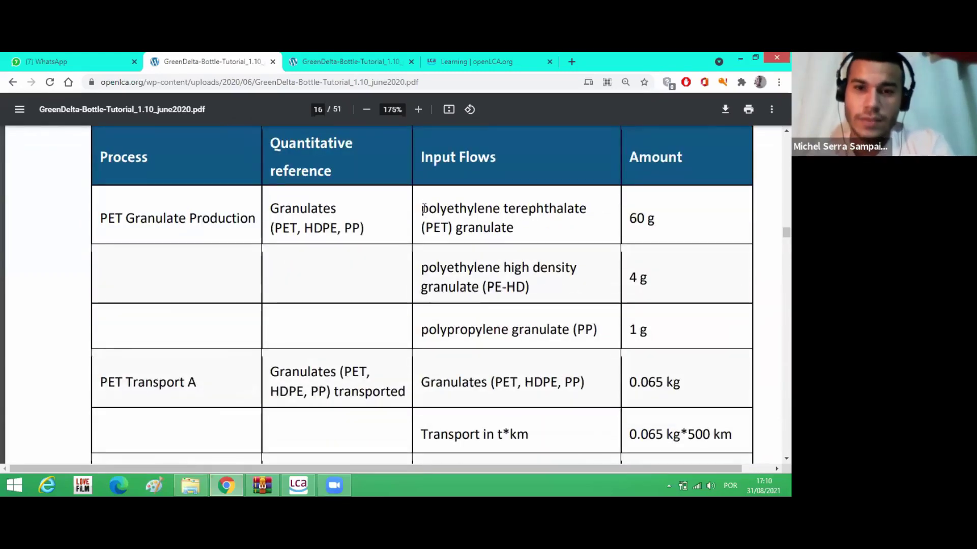
{"action": "left_click_drag", "start_coordinate": [459, 209], "coordinate": [519, 230]}
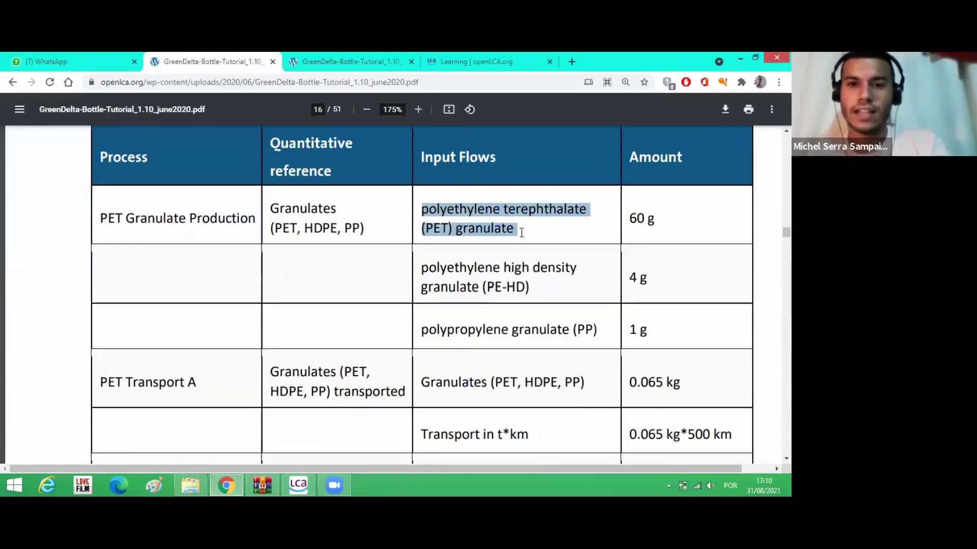
Step: Switch back to openLCA, filter the flows for polyethylene terephthalate and add the upper PET granulate flow as a PC Granulate Production input
{"action": "left_click", "coordinate": [226, 484]}
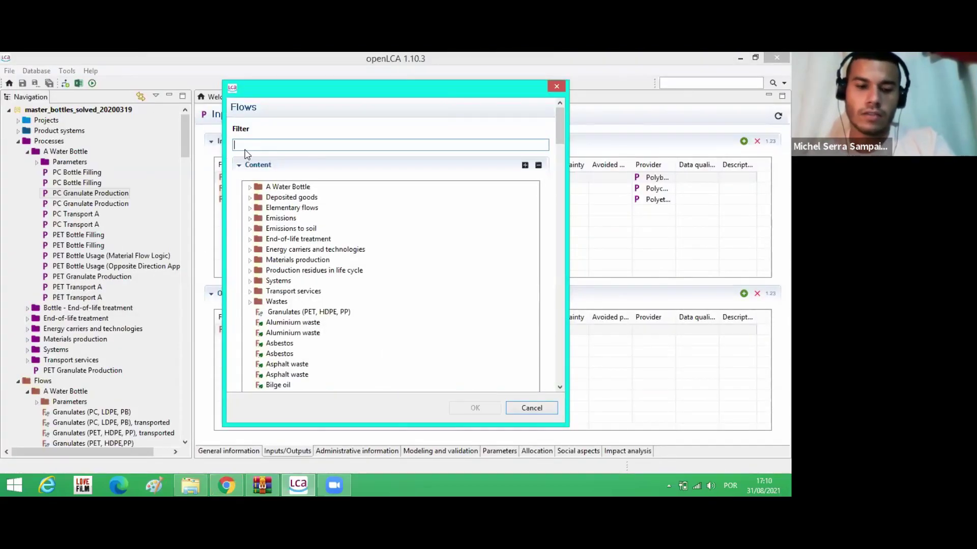
{"action": "type", "text": "polyethylene terephthalate"}
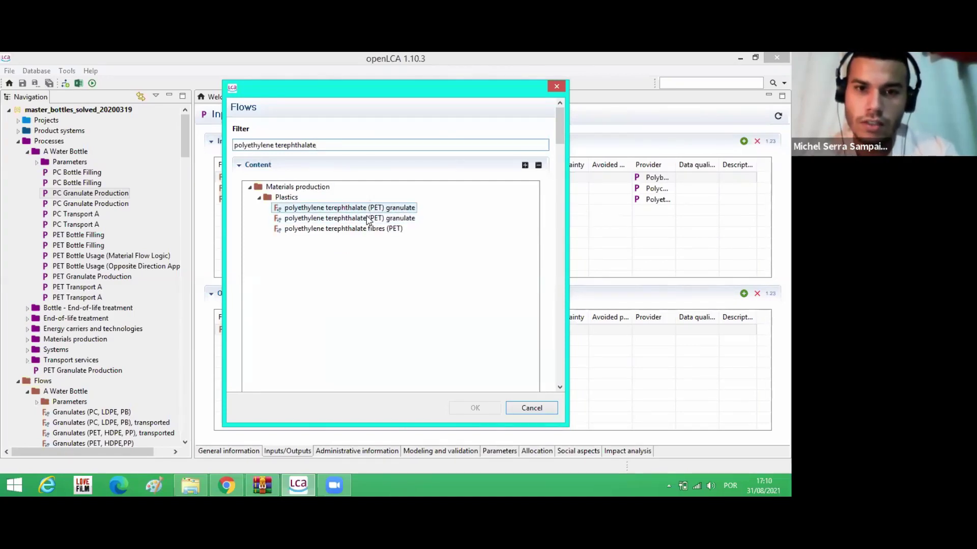
{"action": "left_click", "coordinate": [393, 210]}
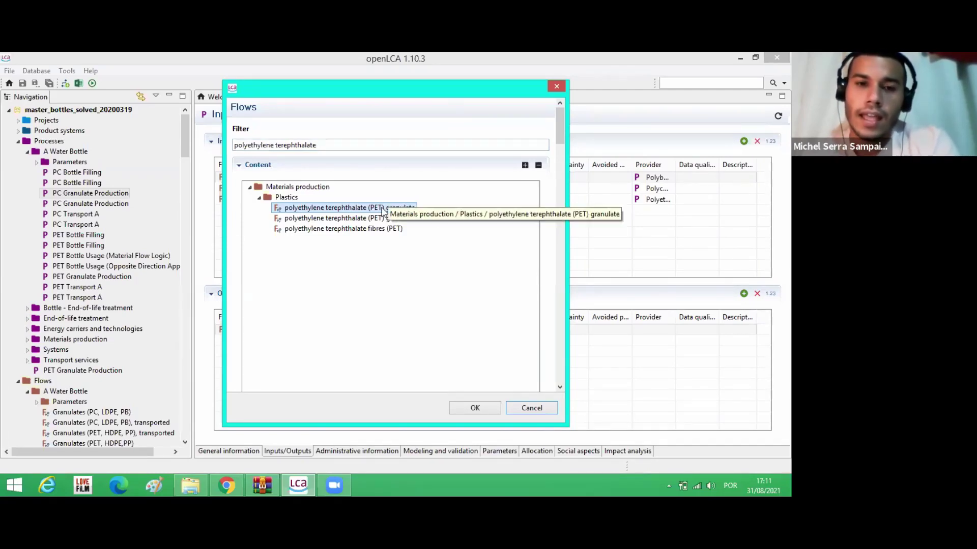
{"action": "left_click", "coordinate": [475, 409]}
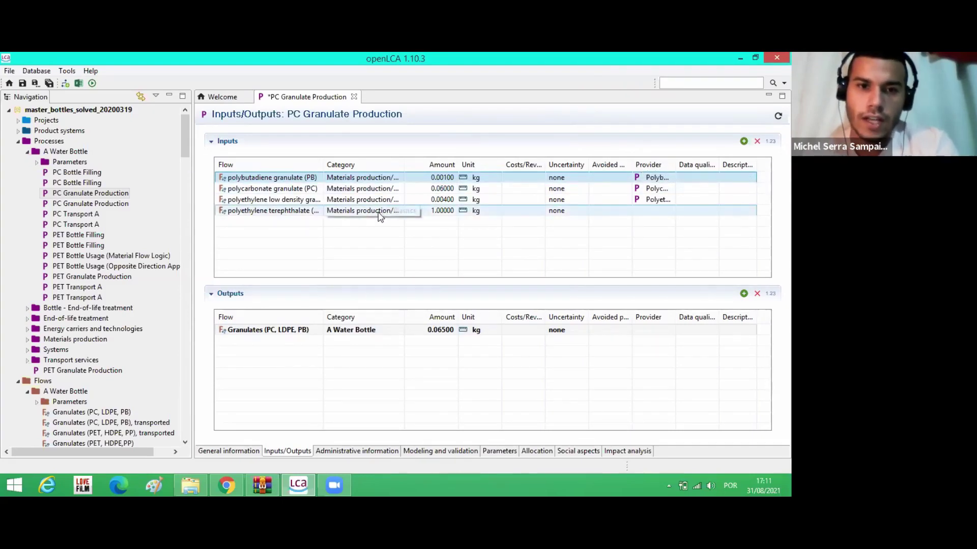
Step: Check which providers are offered for the newly added polyethylene terephthalate granulate input, without choosing one
{"action": "left_click", "coordinate": [664, 211]}
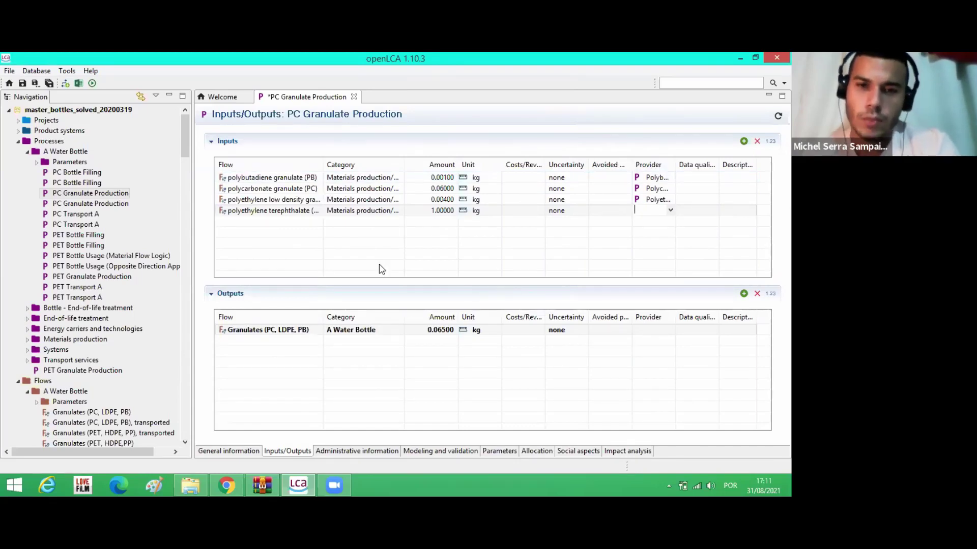
{"action": "left_click", "coordinate": [671, 212]}
{"action": "left_click", "coordinate": [671, 211]}
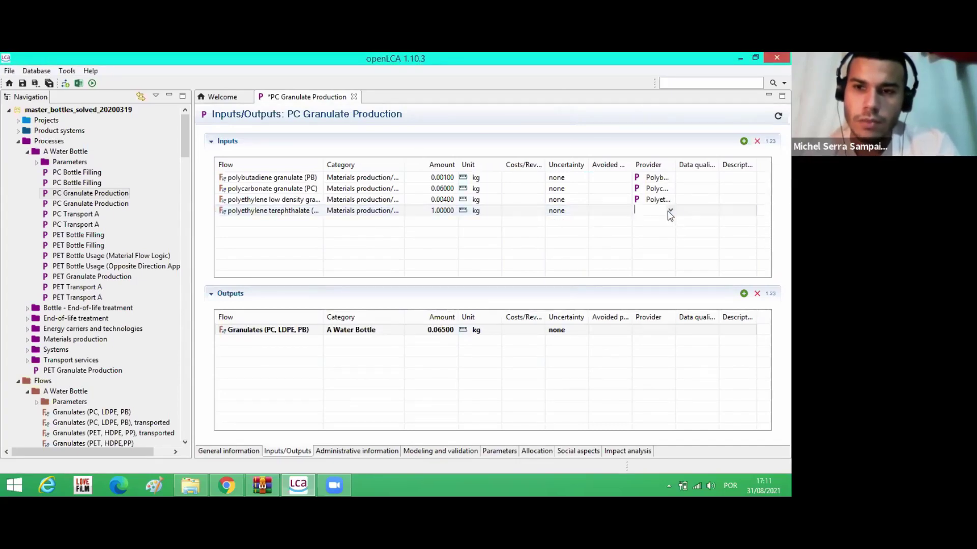
{"action": "left_click", "coordinate": [671, 212]}
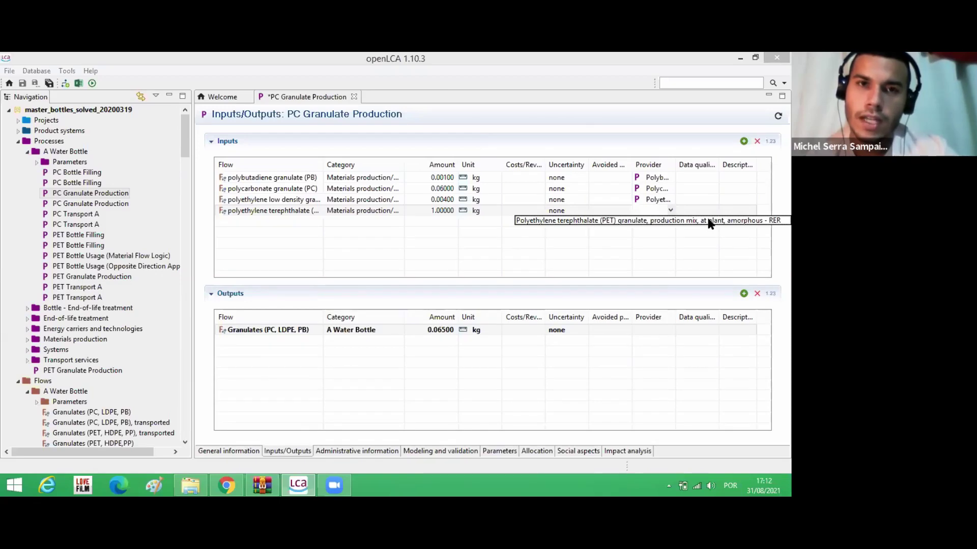
{"action": "left_click", "coordinate": [566, 236]}
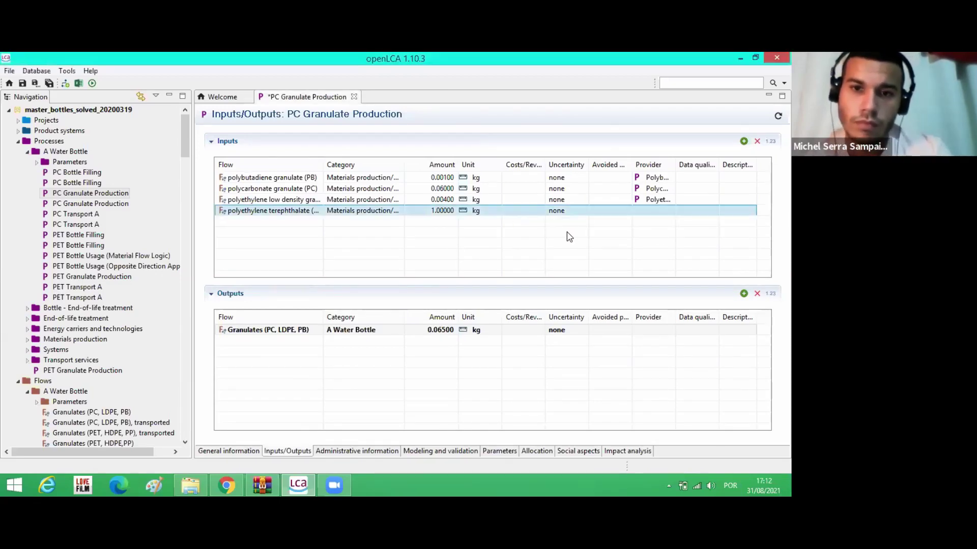
Step: Add the lower of the two polyethylene terephthalate (PET) granulate flows to the inputs, filtering by polyethylene terephthalate
{"action": "left_click", "coordinate": [282, 215]}
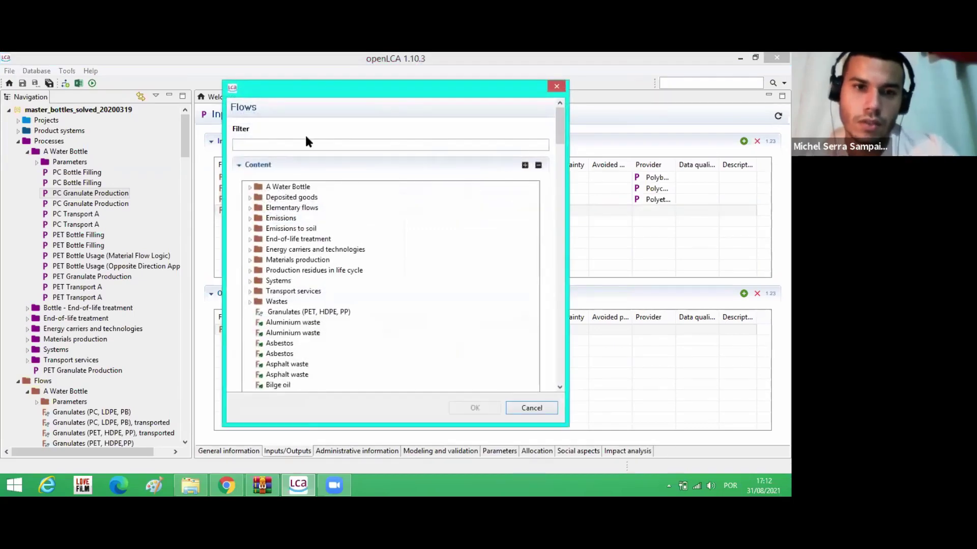
{"action": "type", "text": "polyethylene terephthalate"}
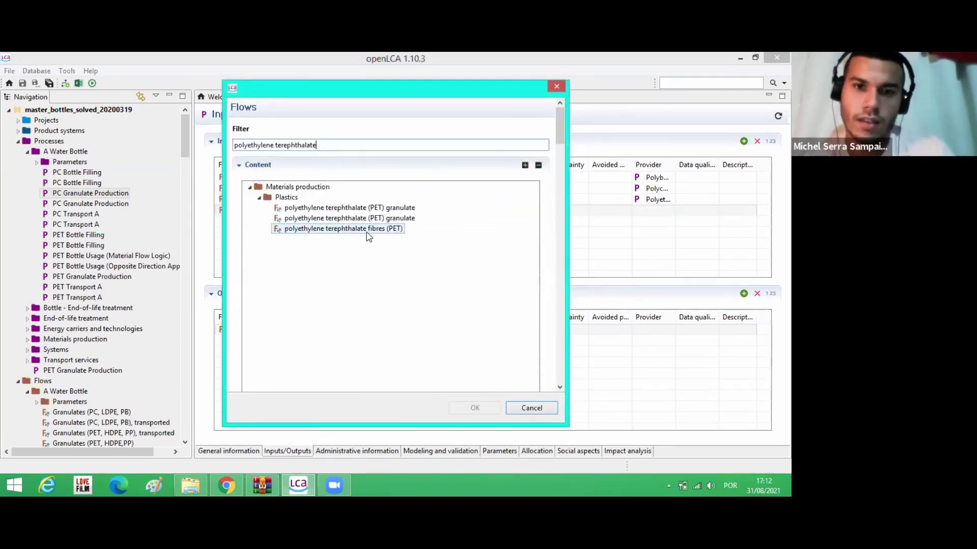
{"action": "left_click", "coordinate": [379, 218]}
{"action": "left_click", "coordinate": [491, 408]}
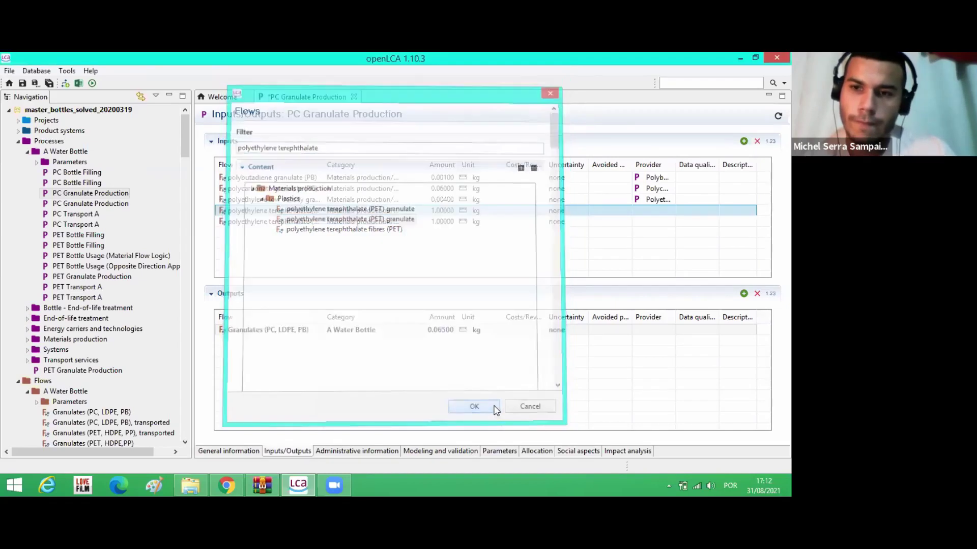
Step: Check the provider choices for the second polyethylene terephthalate granulate input
{"action": "left_click", "coordinate": [671, 223]}
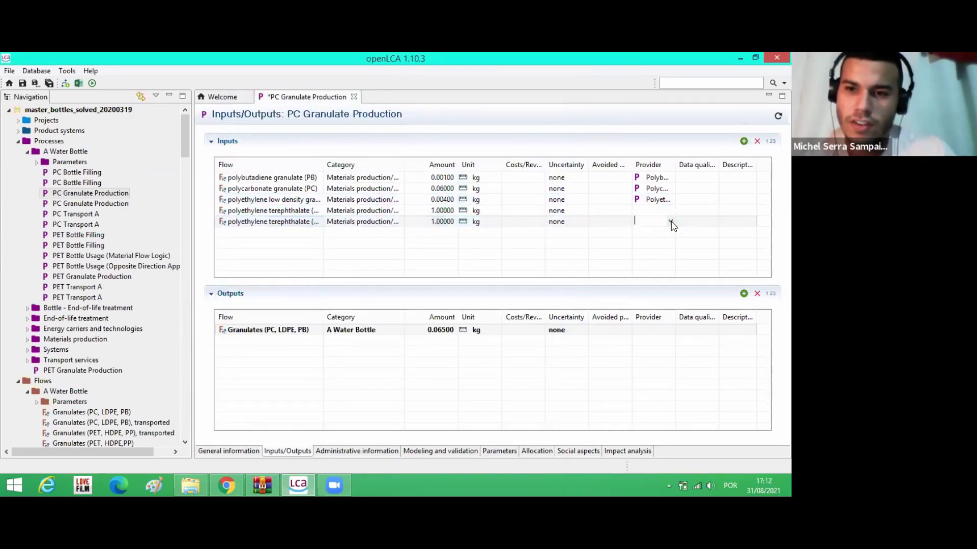
{"action": "left_click", "coordinate": [672, 225]}
{"action": "left_click", "coordinate": [671, 223]}
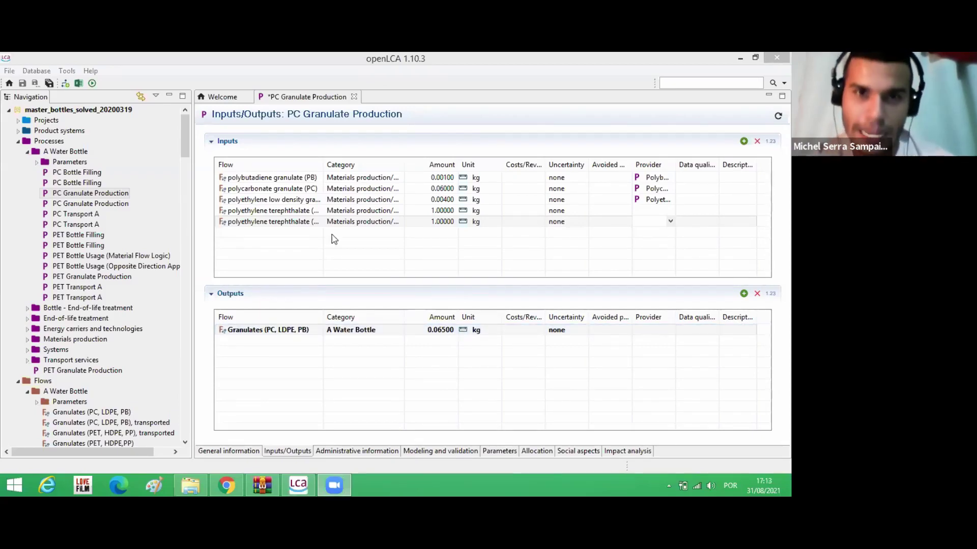
Step: Browse the fully expanded flow selection without adding a flow, and look through the flows in the database tree
{"action": "double_click", "coordinate": [285, 222]}
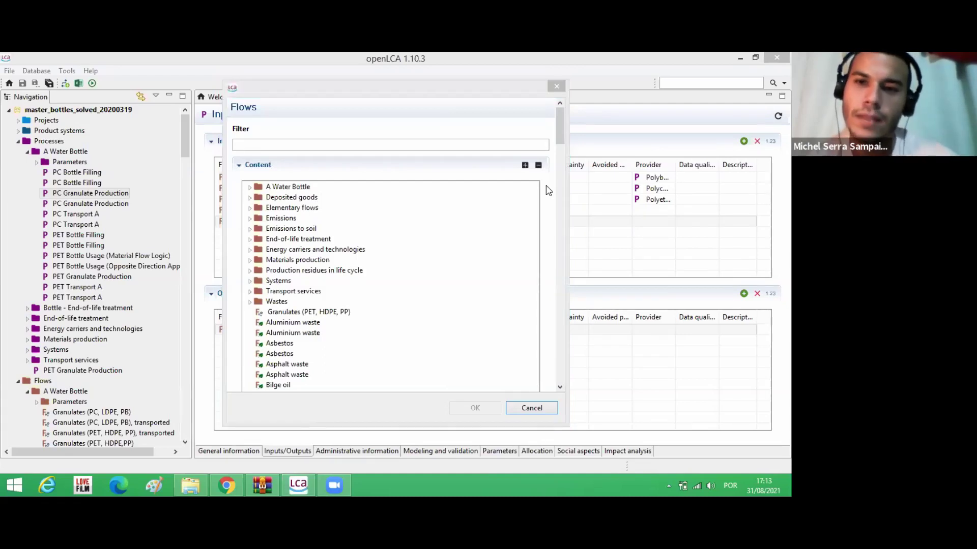
{"action": "left_click", "coordinate": [525, 165]}
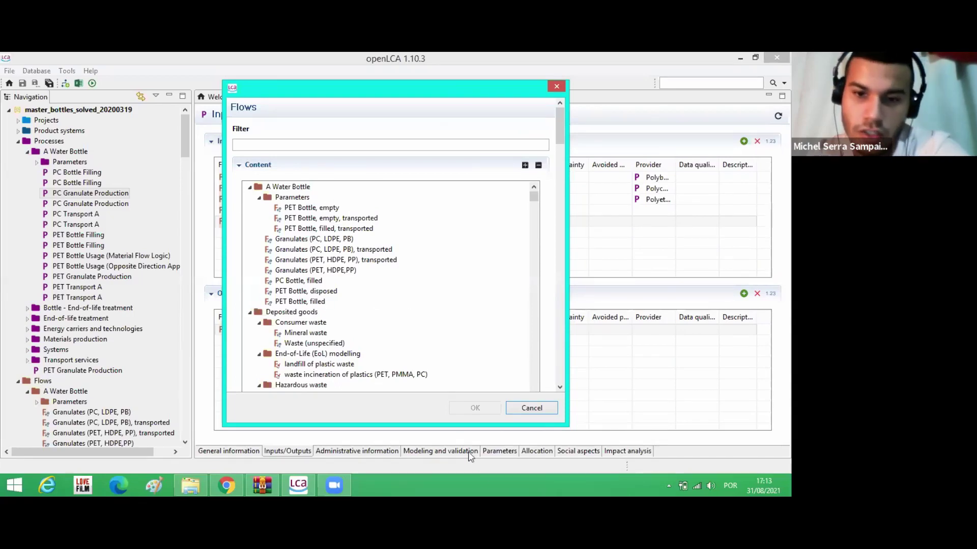
{"action": "left_click", "coordinate": [519, 409]}
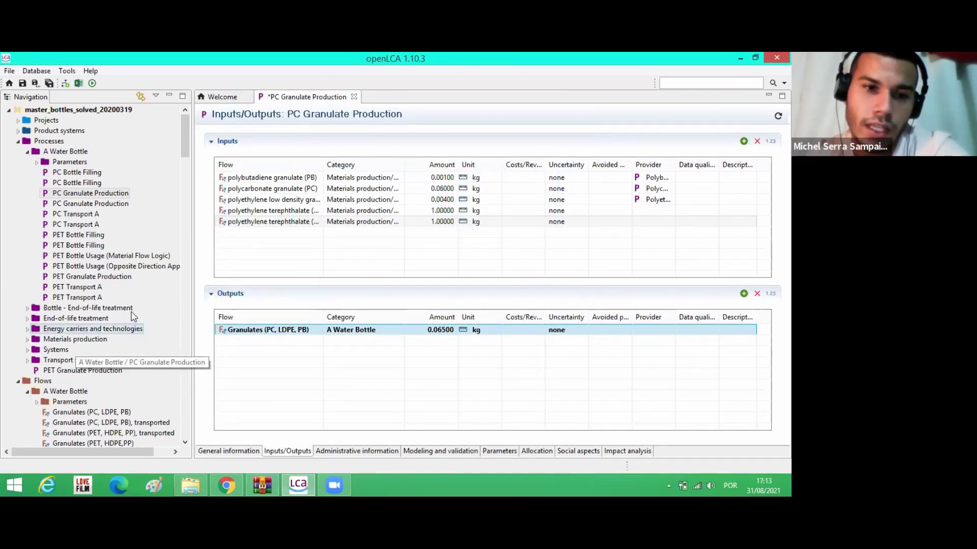
{"action": "left_click_drag", "start_coordinate": [184, 130], "coordinate": [186, 261]}
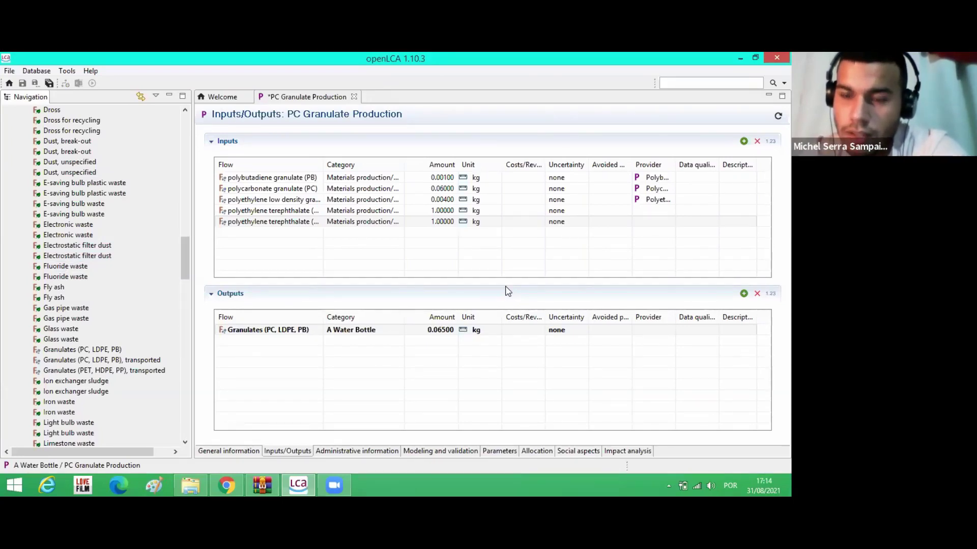
Step: Remove both polyethylene terephthalate granulate flows from the inputs of PC Granulate Production
{"action": "right_click", "coordinate": [295, 211]}
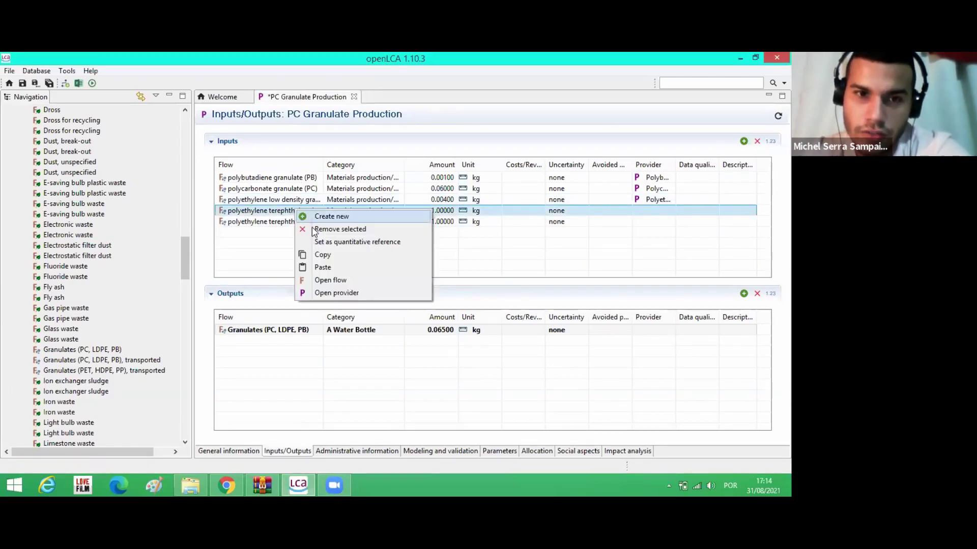
{"action": "left_click", "coordinate": [331, 229]}
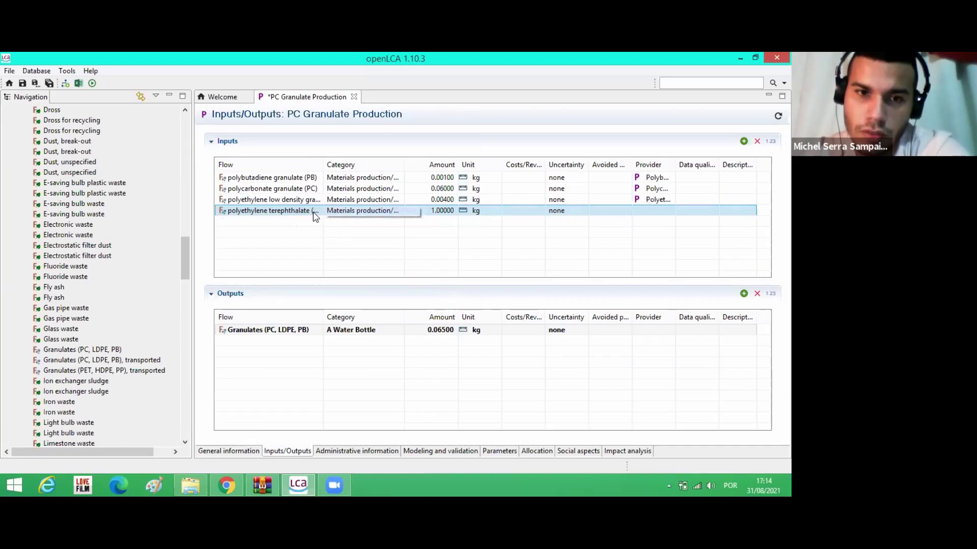
{"action": "right_click", "coordinate": [311, 216]}
{"action": "left_click", "coordinate": [327, 233]}
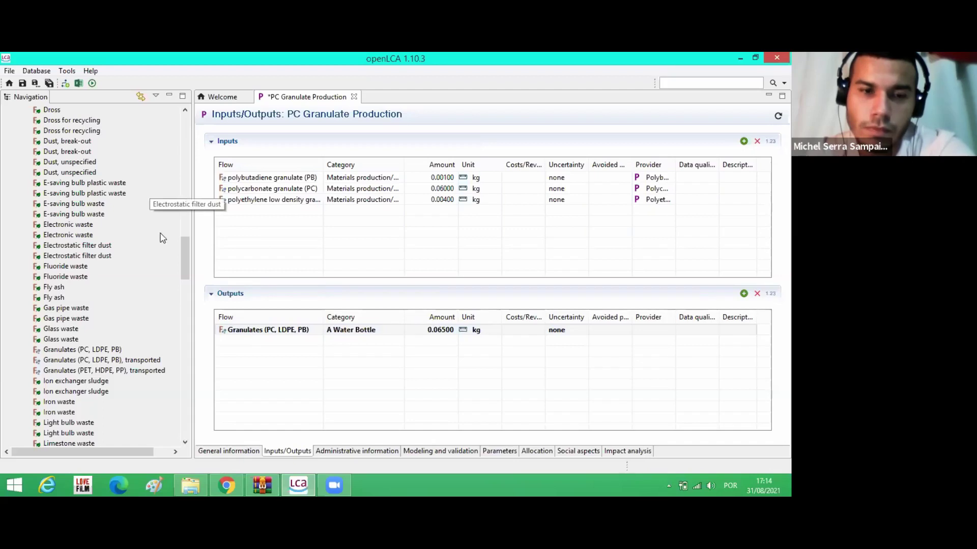
Step: Open the upper PC Transport A process, examine its general information and its inputs and outputs, and open its Granulates (PC, LDPE, PB) input flow
{"action": "left_click_drag", "start_coordinate": [185, 257], "coordinate": [187, 120]}
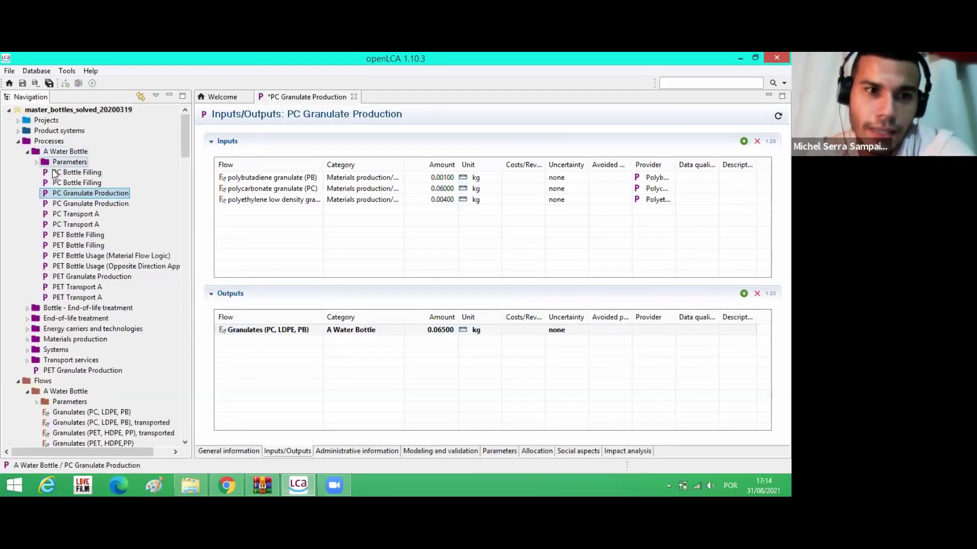
{"action": "double_click", "coordinate": [85, 214]}
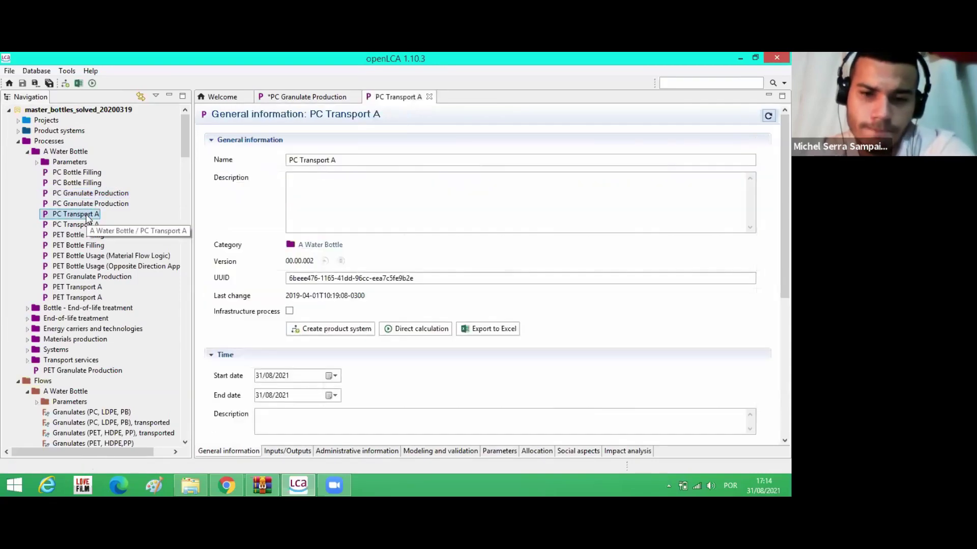
{"action": "scroll", "coordinate": [300, 285], "scroll_direction": "down", "scroll_amount": 5}
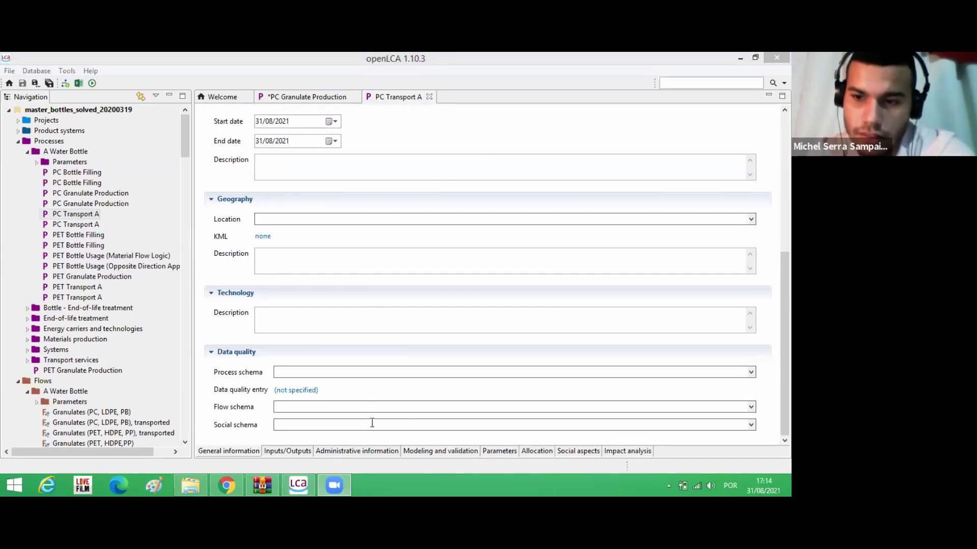
{"action": "left_click", "coordinate": [270, 454]}
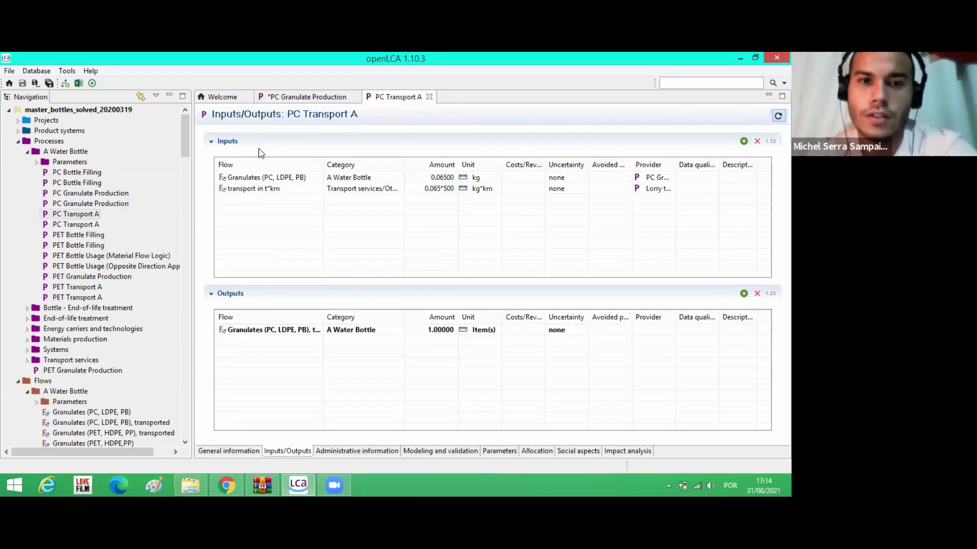
{"action": "double_click", "coordinate": [236, 182]}
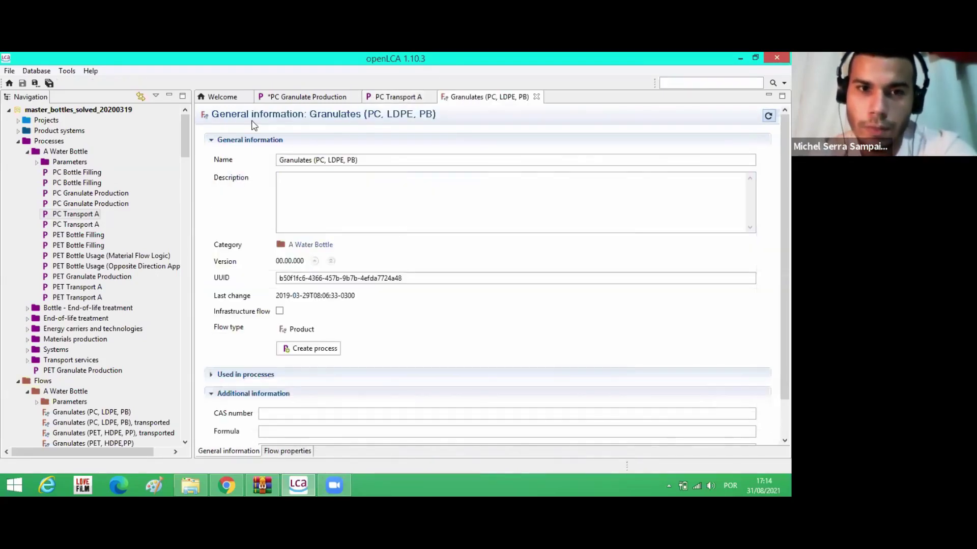
Step: Return to the PC Transport A process and look at the flows available as inputs without adding one
{"action": "left_click", "coordinate": [370, 102]}
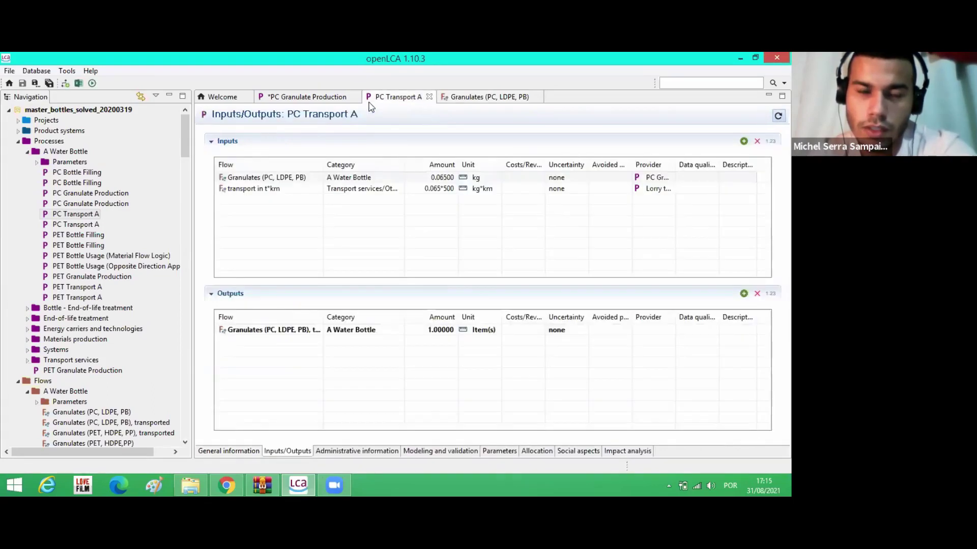
{"action": "double_click", "coordinate": [247, 197]}
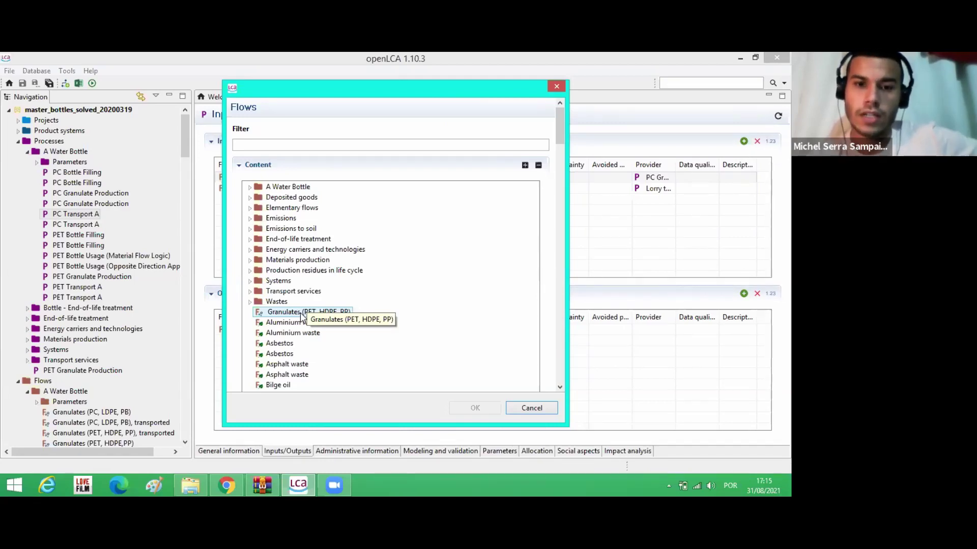
{"action": "left_click", "coordinate": [533, 410]}
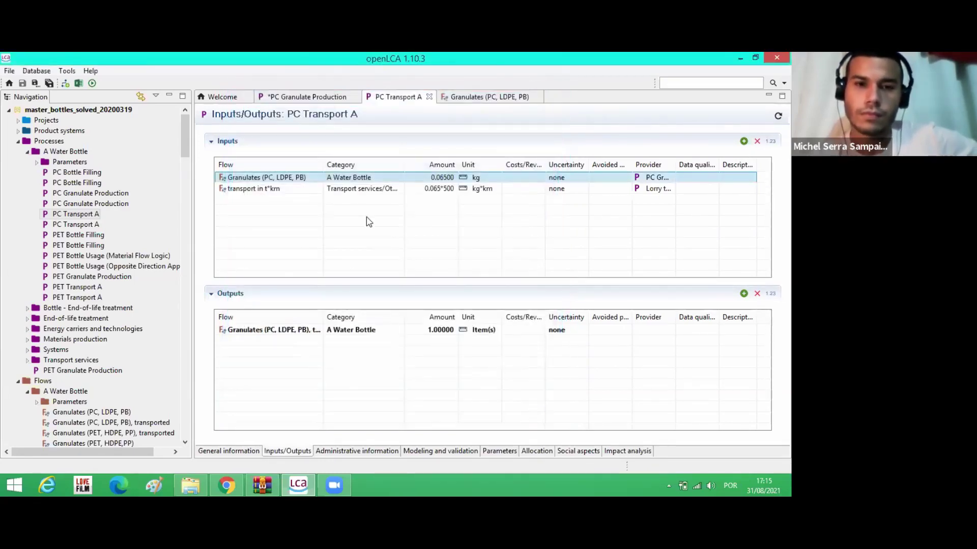
Step: Check the unit choices for the transport in t*km input of PC Transport A without changing the unit
{"action": "left_click", "coordinate": [280, 189], "text": "shift"}
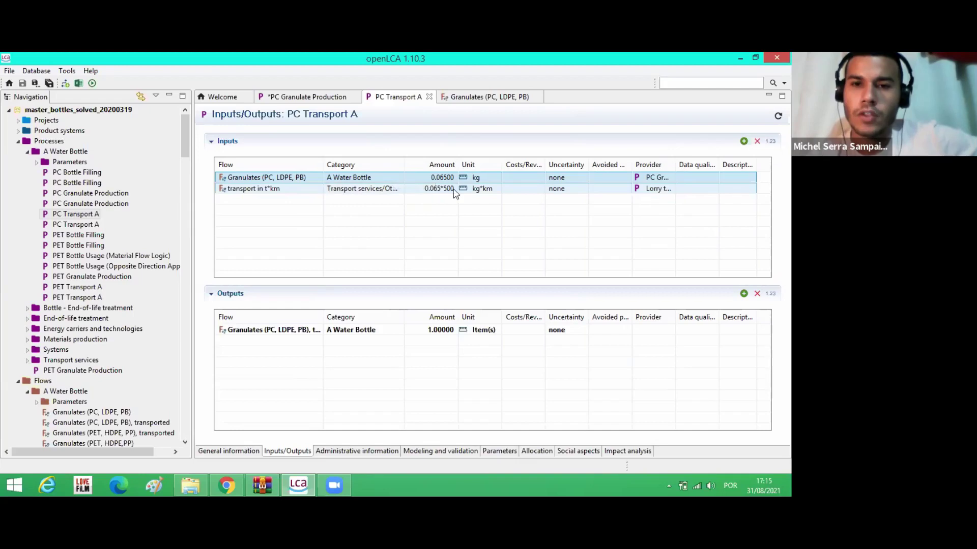
{"action": "left_click", "coordinate": [486, 191]}
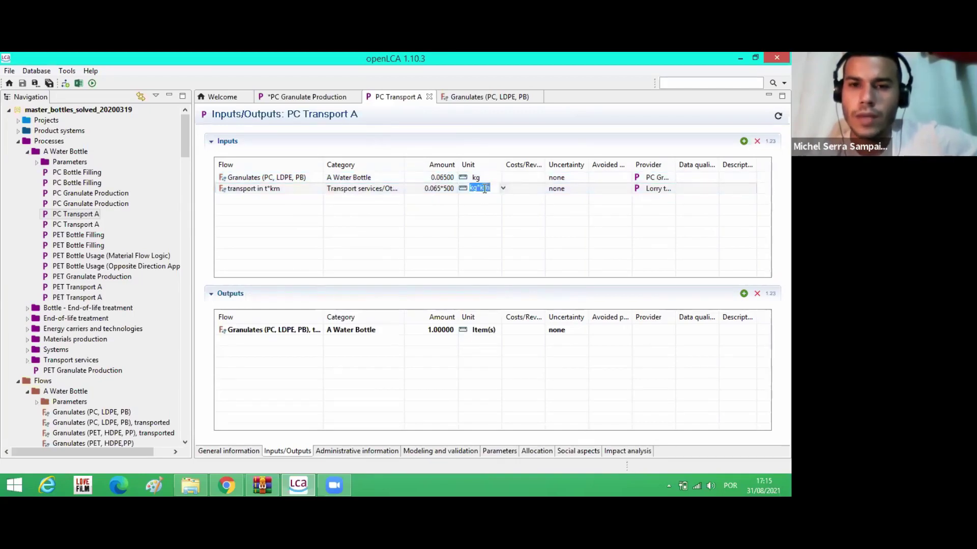
{"action": "left_click", "coordinate": [503, 189]}
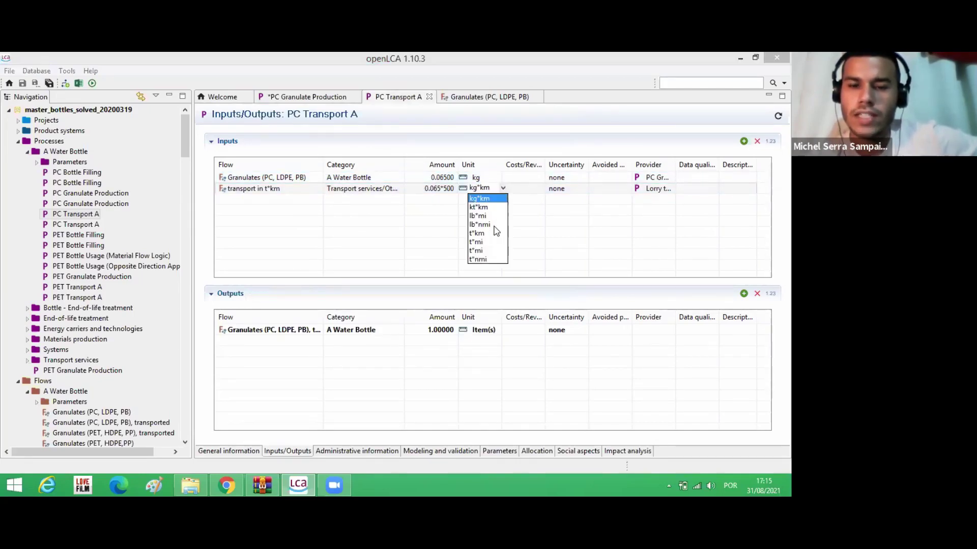
{"action": "left_click", "coordinate": [407, 235]}
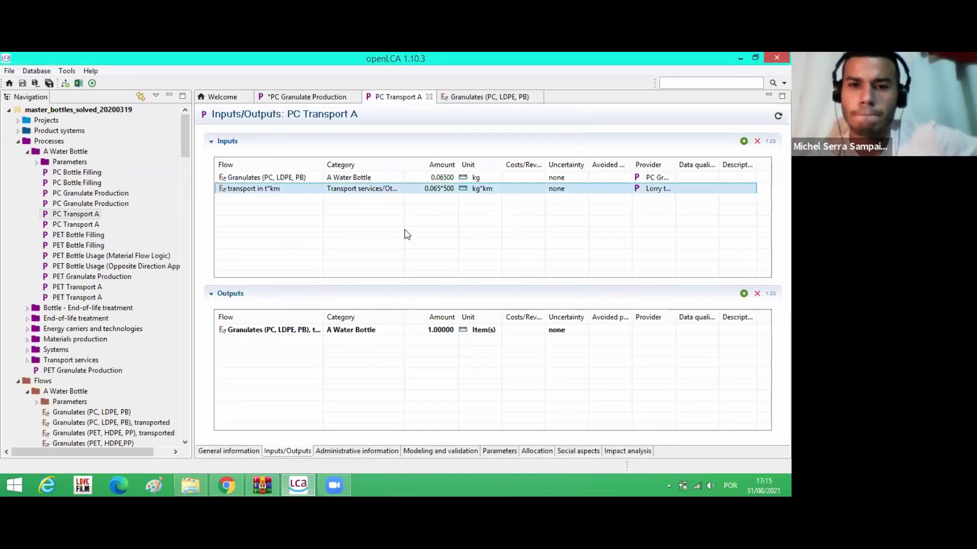
Step: Check the provider choices for the transport in t*km input, and examine the output flow of PC Transport A
{"action": "left_click", "coordinate": [656, 189]}
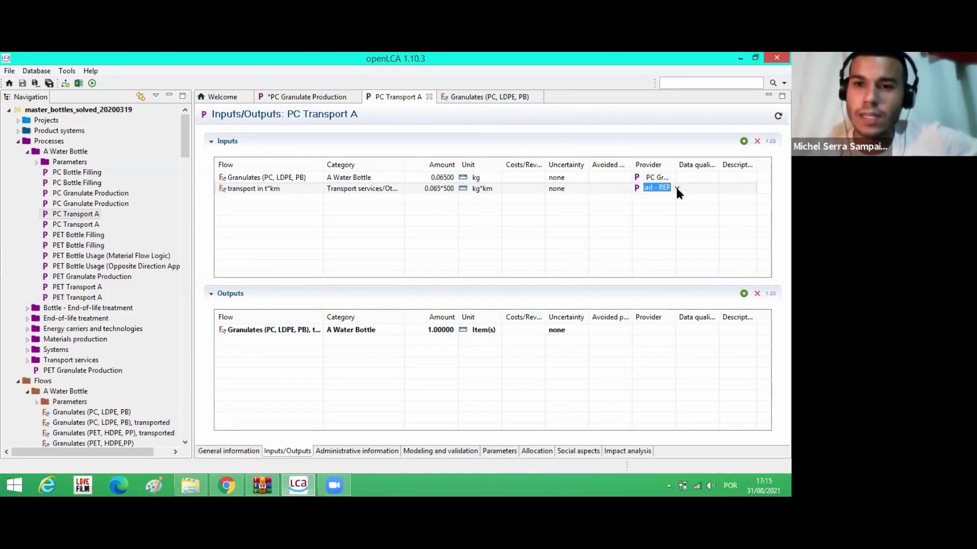
{"action": "left_click", "coordinate": [677, 189]}
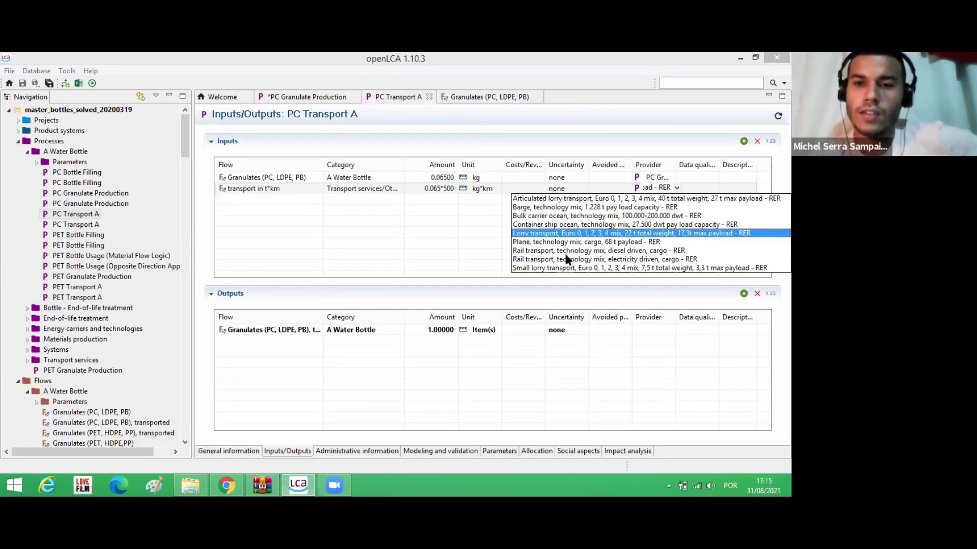
{"action": "left_click", "coordinate": [470, 255]}
{"action": "left_click", "coordinate": [301, 330]}
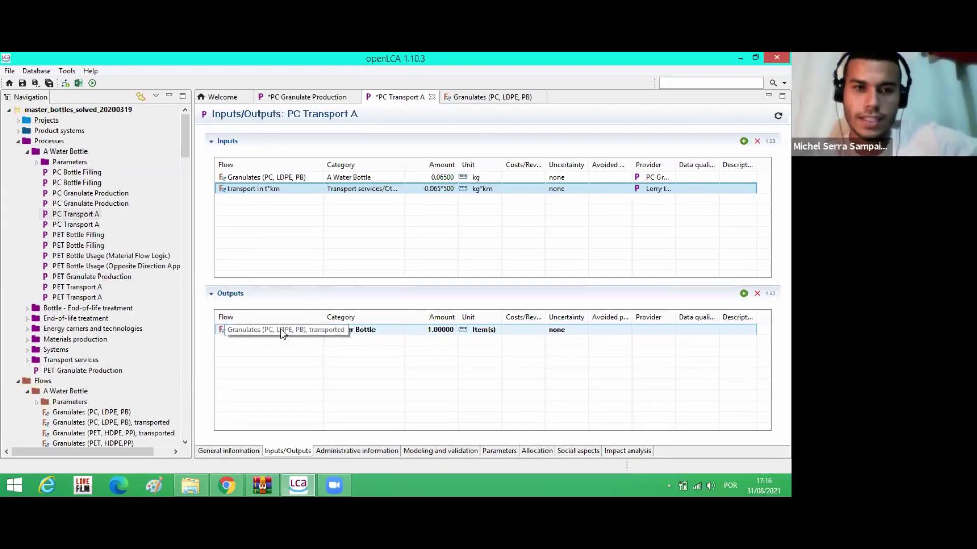
Step: Open the upper PC Bottle Filling process, examine its inputs and outputs, and check the provider choices for drinking water
{"action": "double_click", "coordinate": [71, 177]}
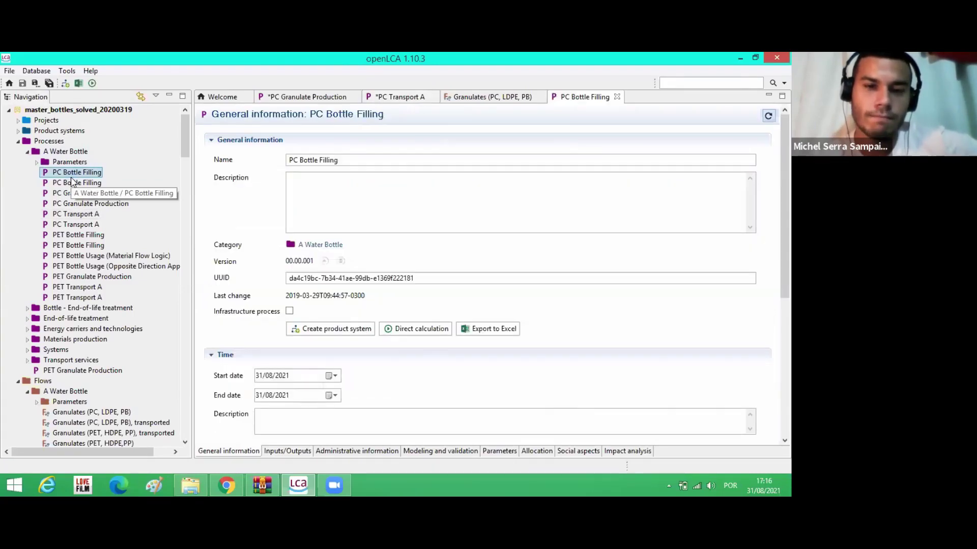
{"action": "left_click", "coordinate": [288, 452]}
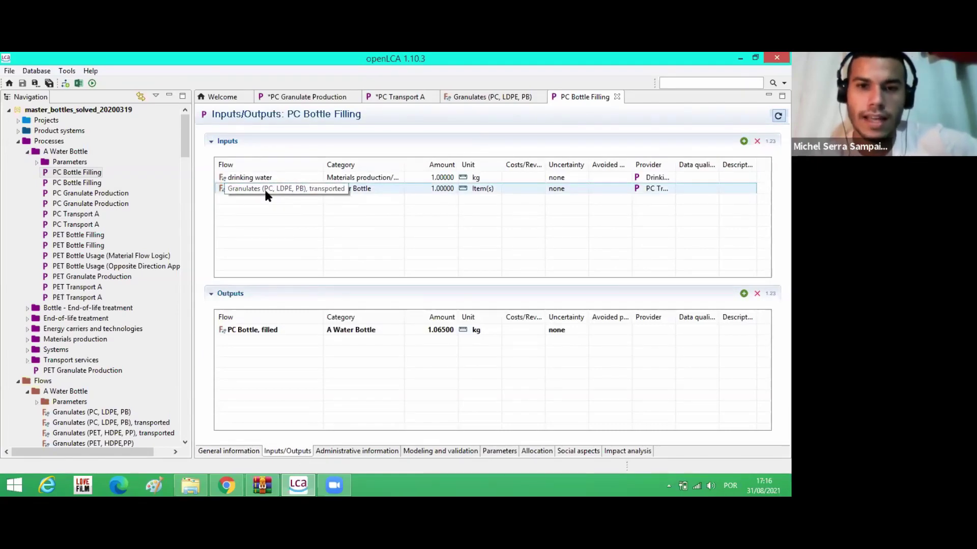
{"action": "left_click", "coordinate": [653, 179]}
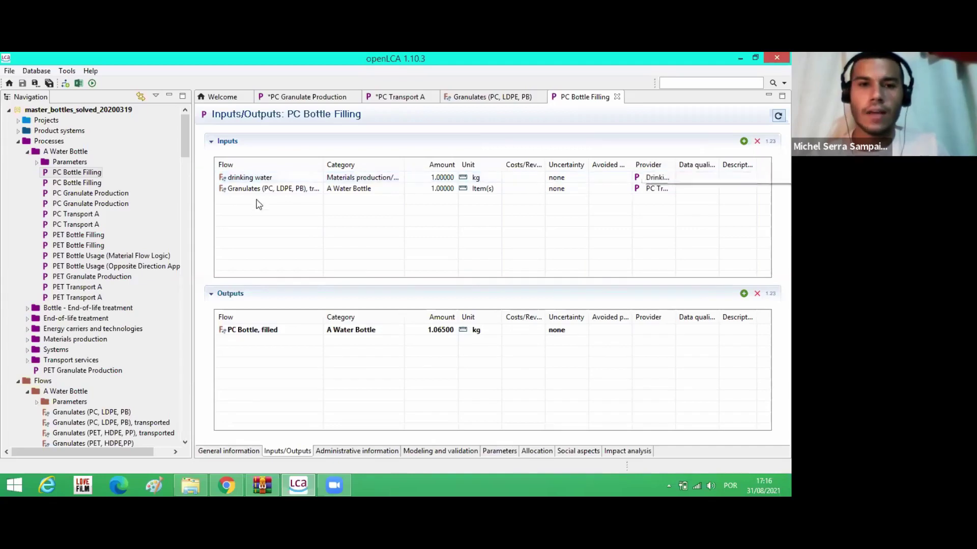
{"action": "left_click", "coordinate": [668, 180]}
{"action": "left_click", "coordinate": [672, 179]}
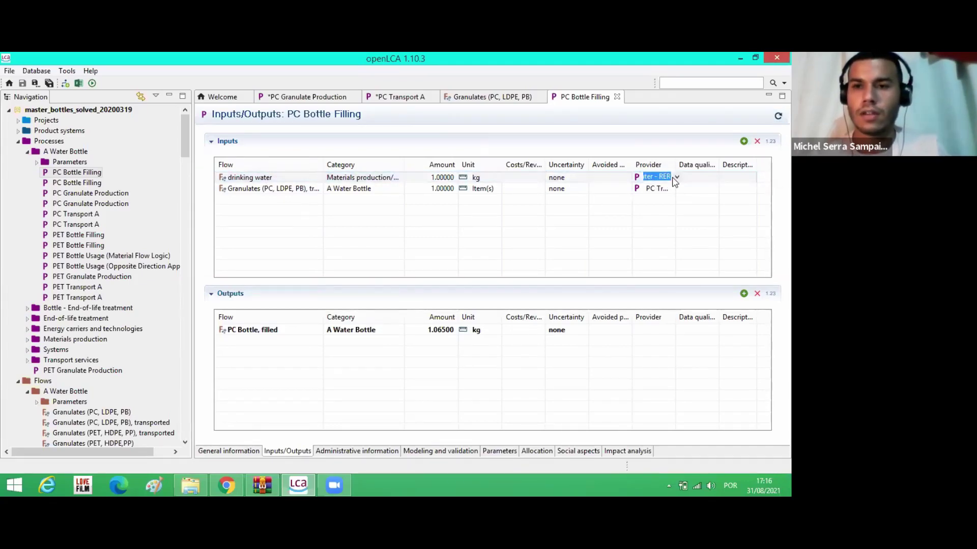
{"action": "left_click", "coordinate": [676, 177]}
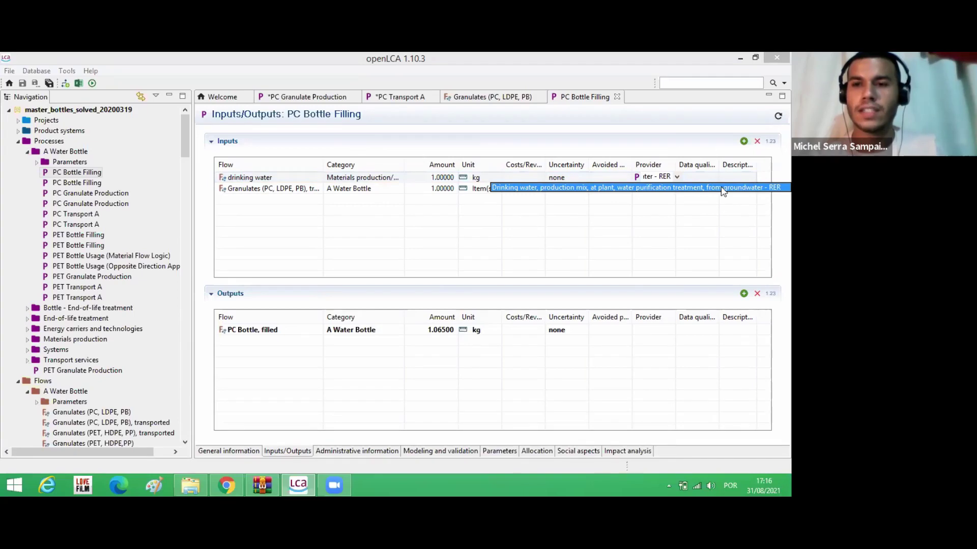
{"action": "left_click", "coordinate": [467, 233]}
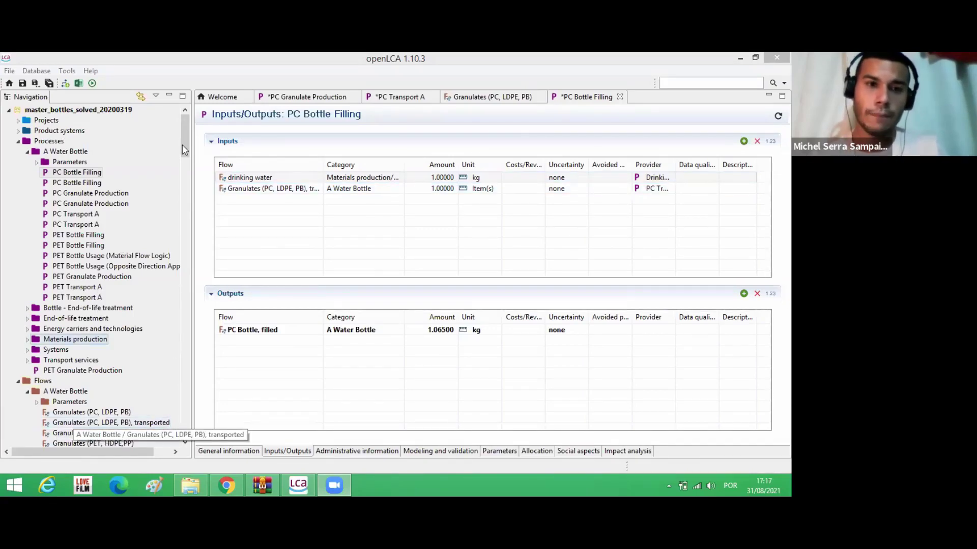
Step: Start a new flow named "garrafa de agua" with flow type Product in the Parameters category of the A Water Bottle flows
{"action": "left_click_drag", "start_coordinate": [183, 145], "coordinate": [183, 155]}
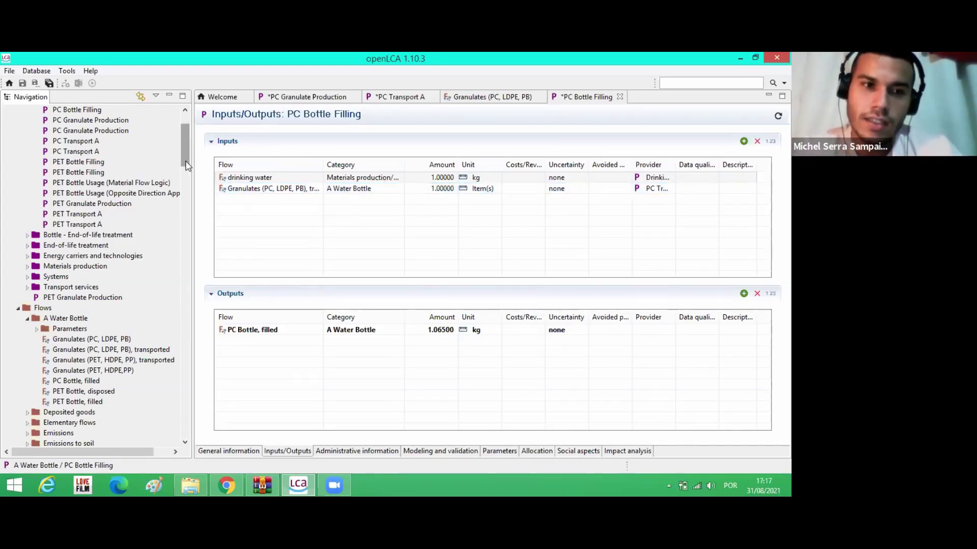
{"action": "left_click_drag", "start_coordinate": [188, 165], "coordinate": [188, 174]}
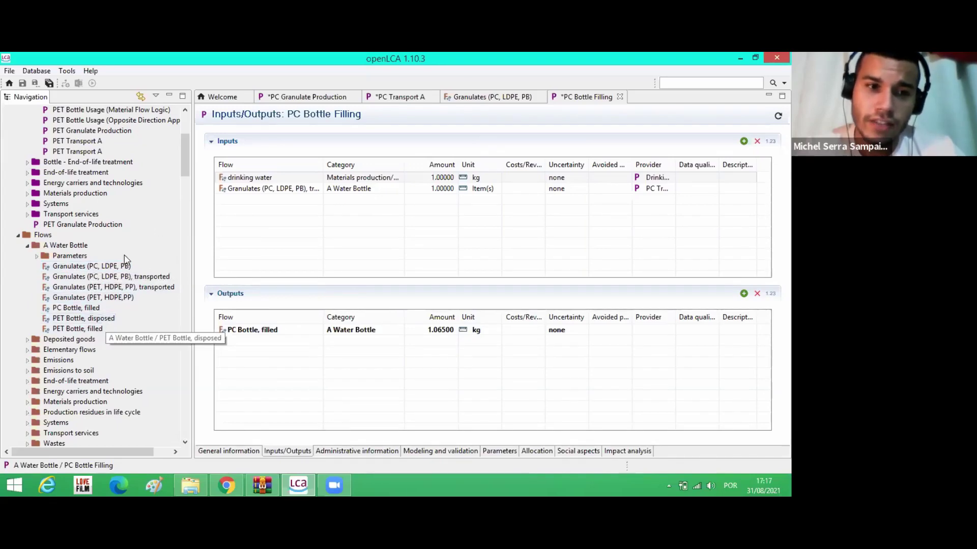
{"action": "right_click", "coordinate": [107, 254]}
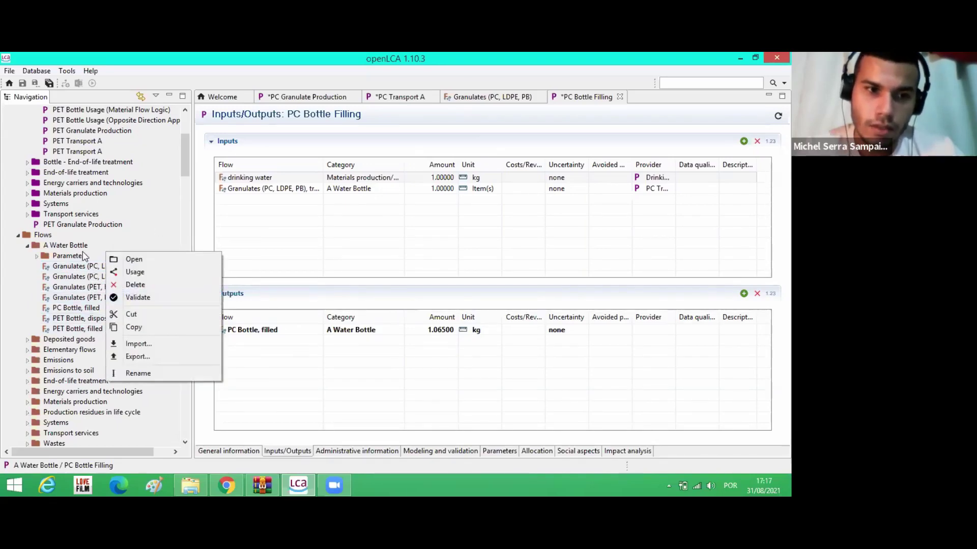
{"action": "right_click", "coordinate": [84, 255]}
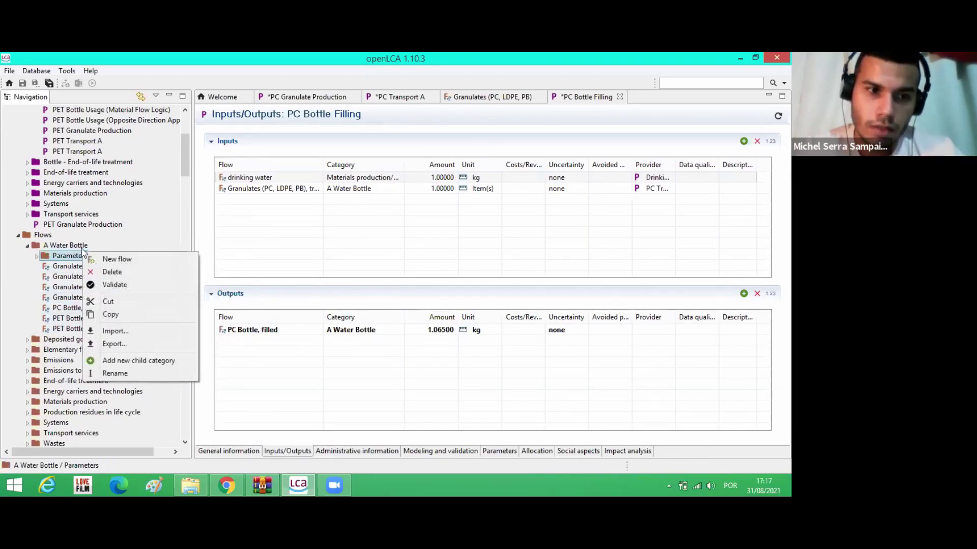
{"action": "left_click", "coordinate": [116, 260]}
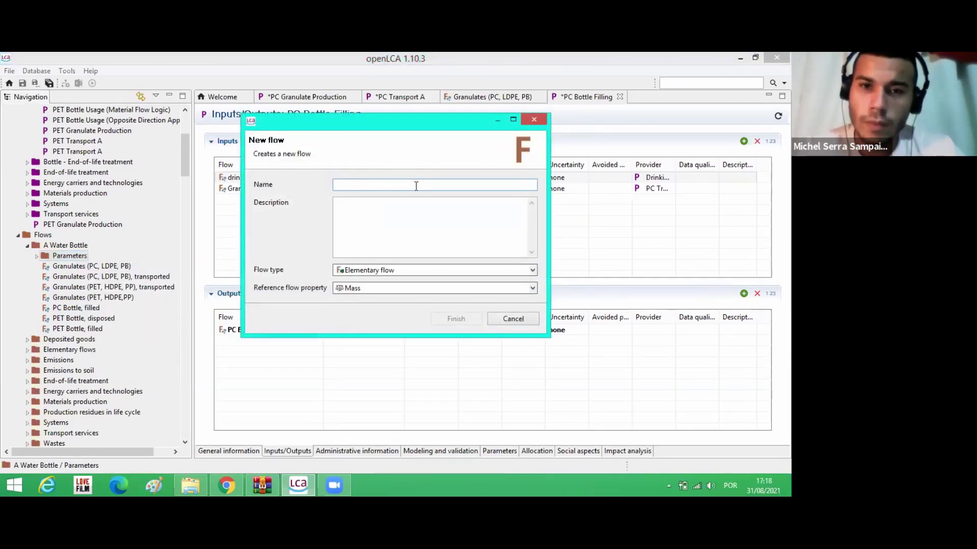
{"action": "type", "text": "garr"}
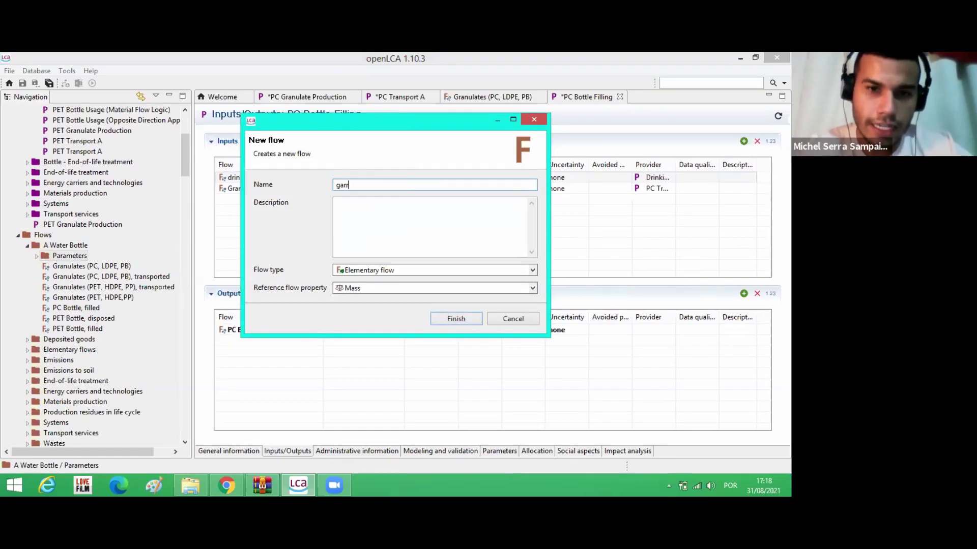
{"action": "type", "text": "afa de agua"}
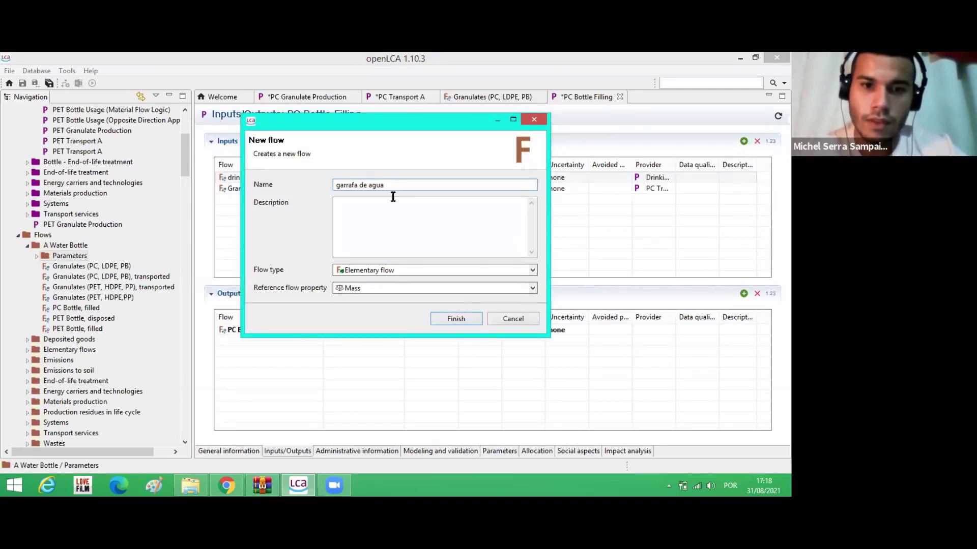
{"action": "left_click", "coordinate": [380, 270]}
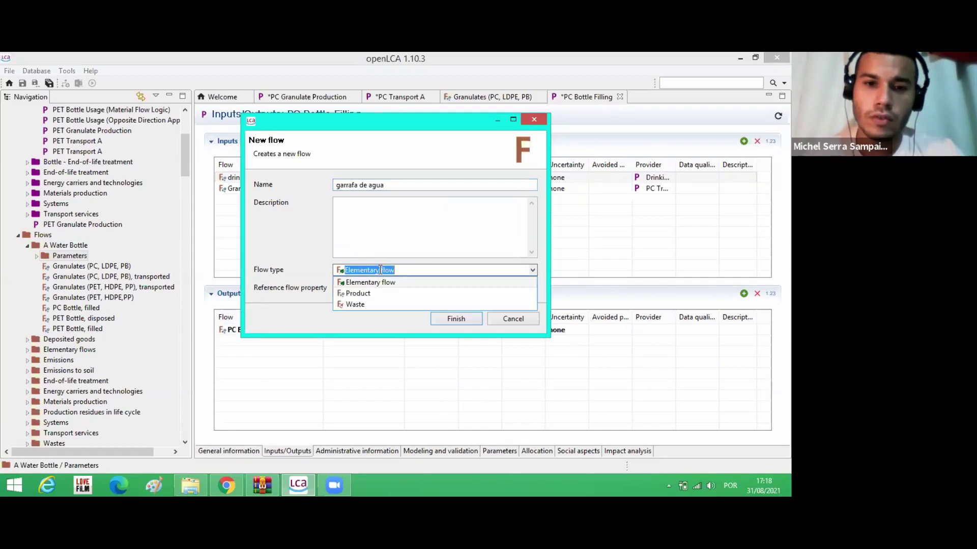
{"action": "left_click", "coordinate": [379, 292]}
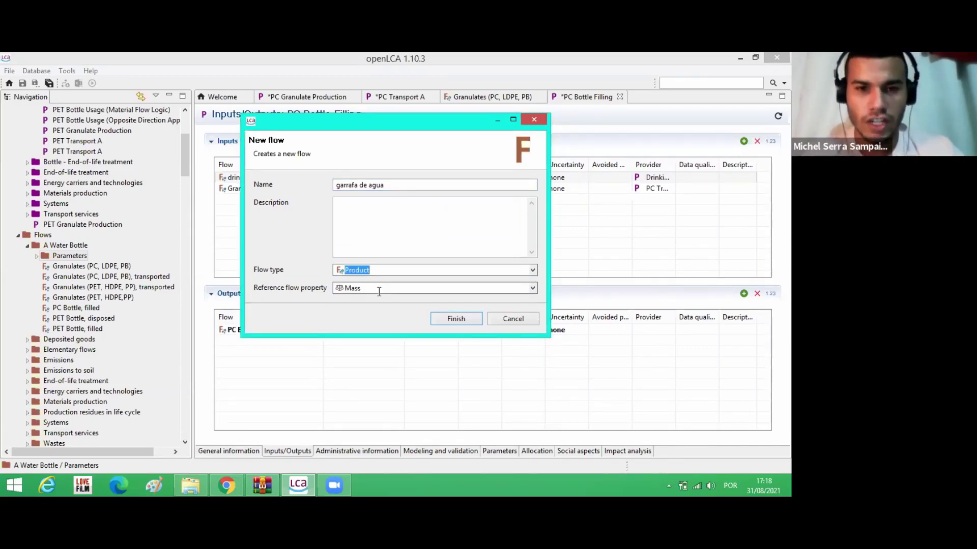
Step: Browse the reference flow property choices for the new flow and cancel its creation
{"action": "left_click", "coordinate": [379, 292]}
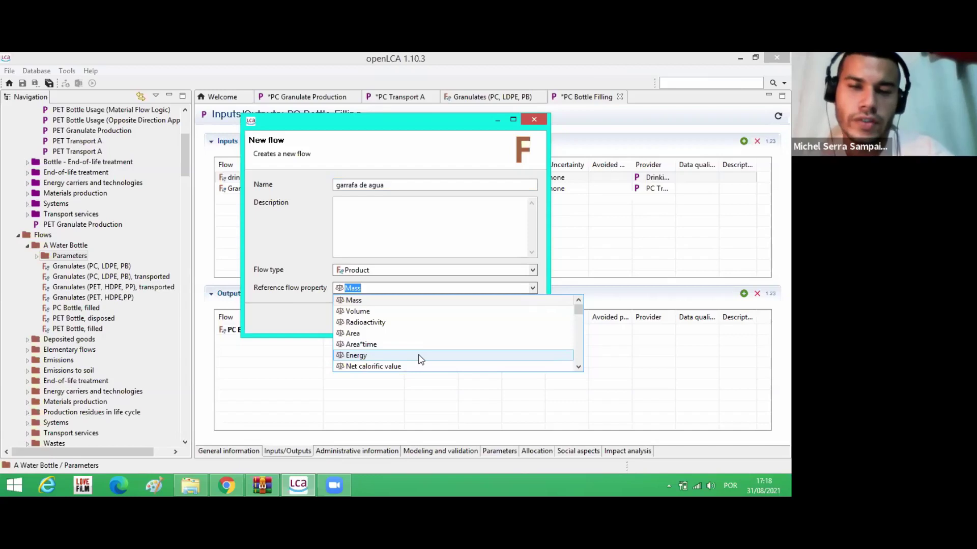
{"action": "scroll", "coordinate": [420, 359], "scroll_direction": "down", "scroll_amount": 10}
{"action": "scroll", "coordinate": [420, 359], "scroll_direction": "down", "scroll_amount": 5}
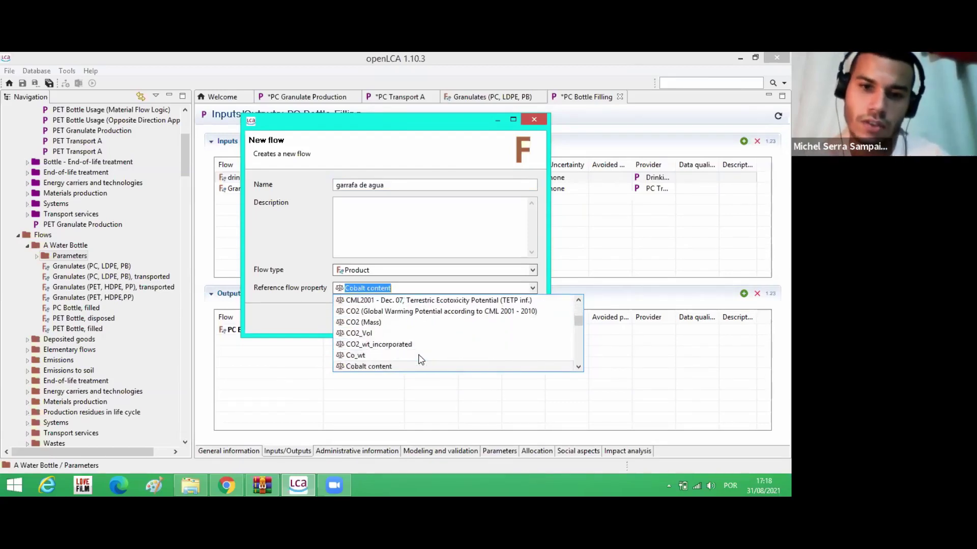
{"action": "scroll", "coordinate": [422, 357], "scroll_direction": "down", "scroll_amount": 20}
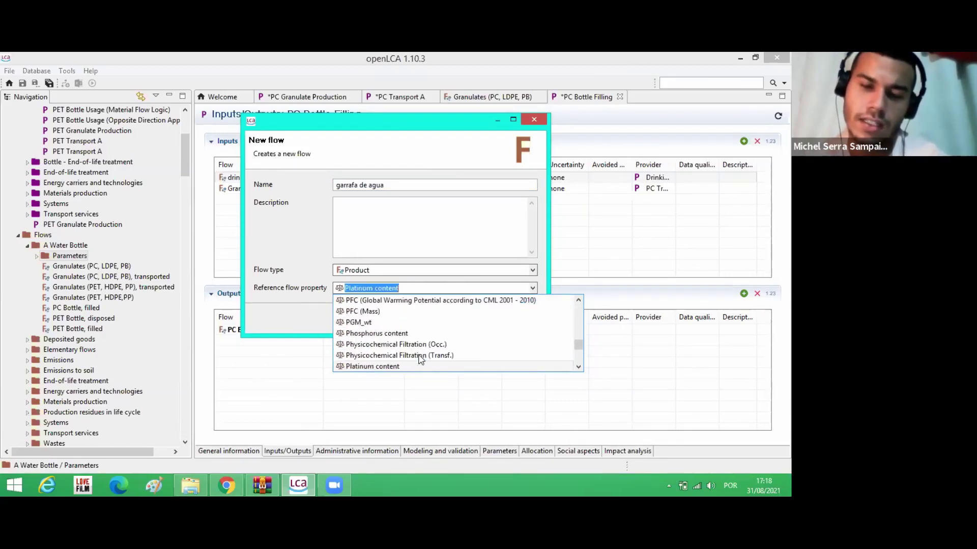
{"action": "left_click", "coordinate": [534, 118]}
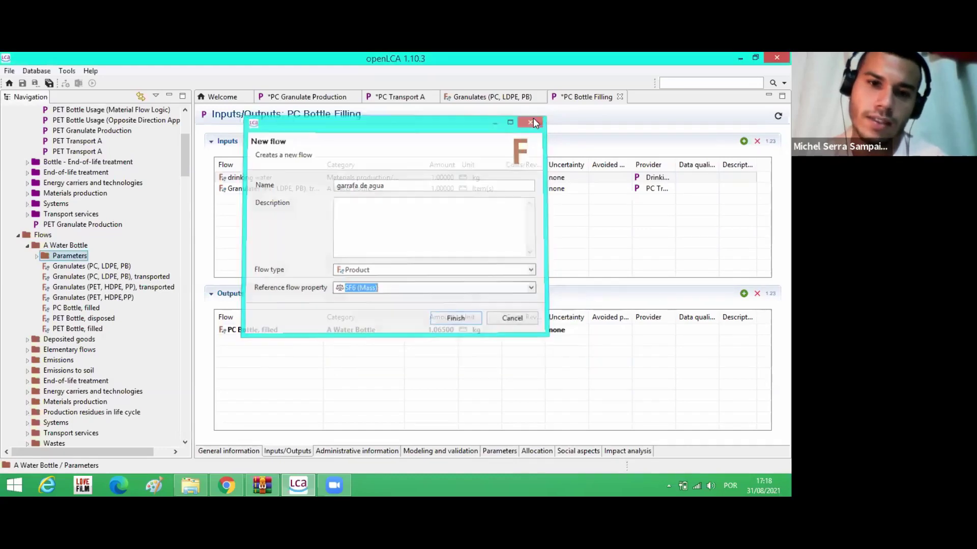
{"action": "left_click", "coordinate": [533, 118]}
Step: Collapse the Flows category in the database tree, keeping the A Water Bottle processes expanded
{"action": "scroll", "coordinate": [81, 248], "scroll_direction": "up", "scroll_amount": 3}
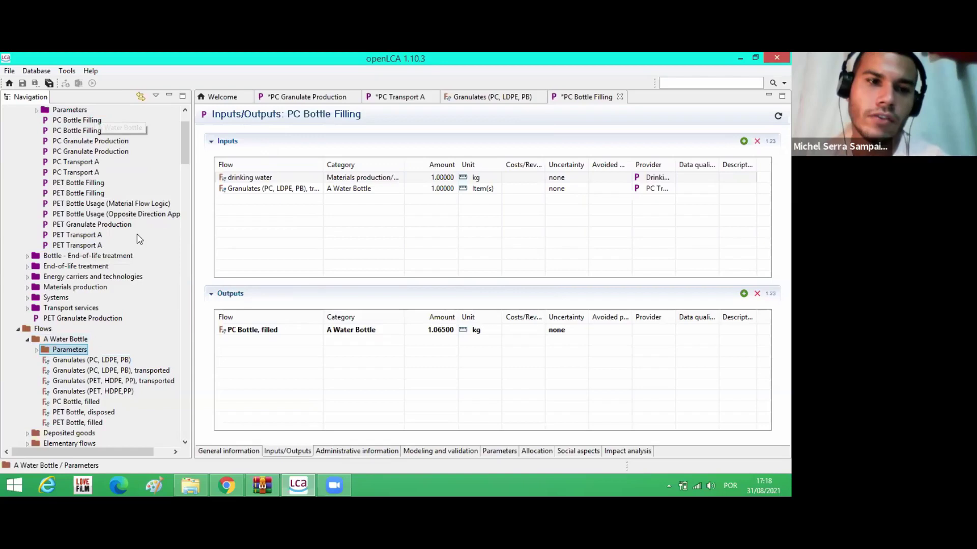
{"action": "scroll", "coordinate": [141, 239], "scroll_direction": "up", "scroll_amount": 2}
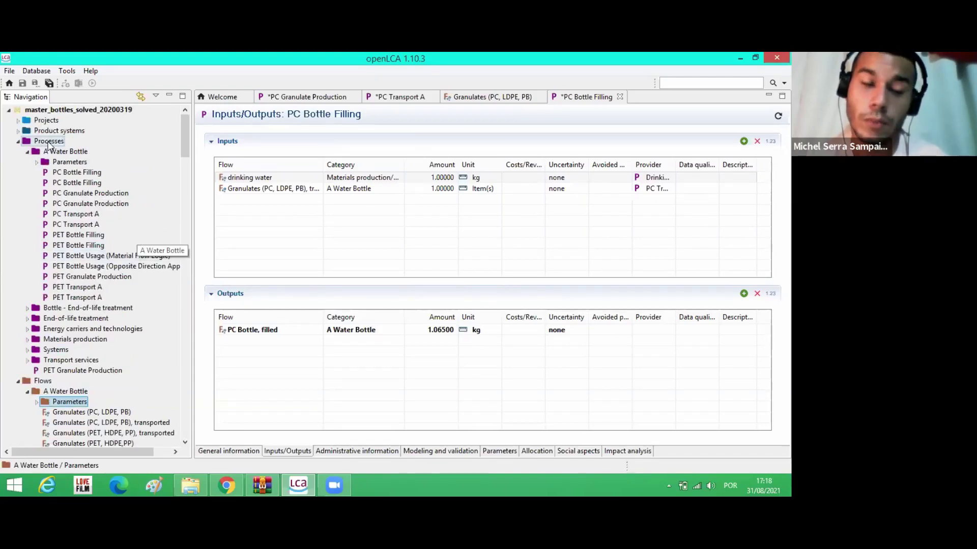
{"action": "left_click", "coordinate": [17, 383]}
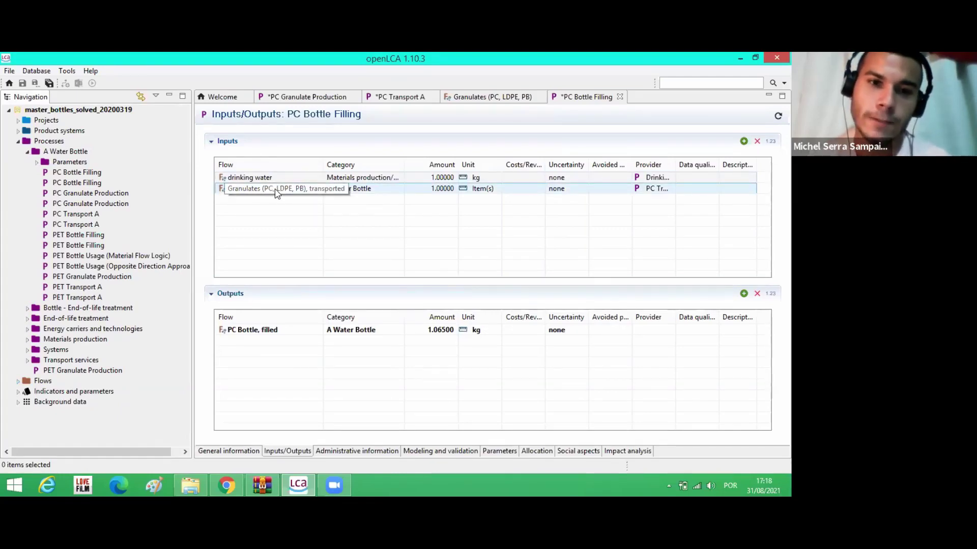
{"action": "left_click", "coordinate": [17, 382]}
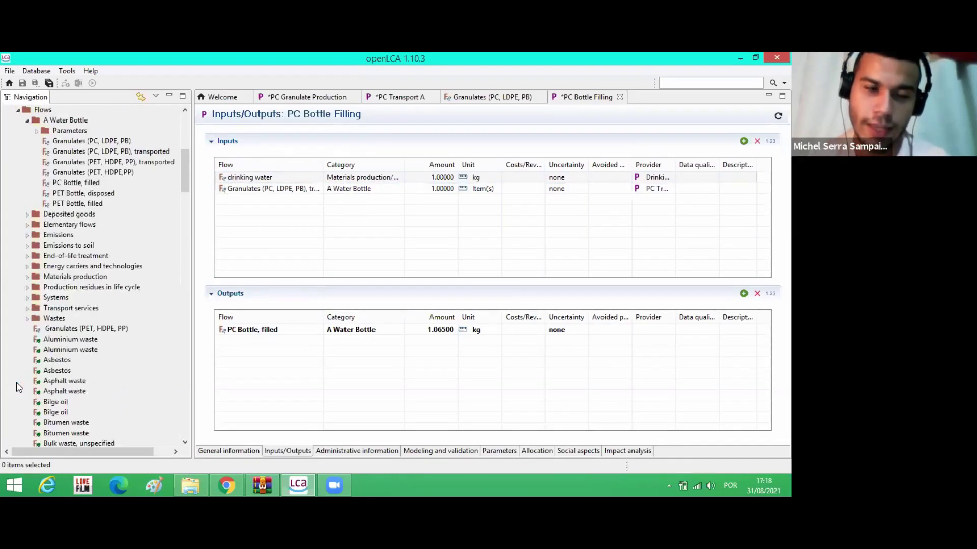
{"action": "scroll", "coordinate": [16, 332], "scroll_direction": "up", "scroll_amount": 9}
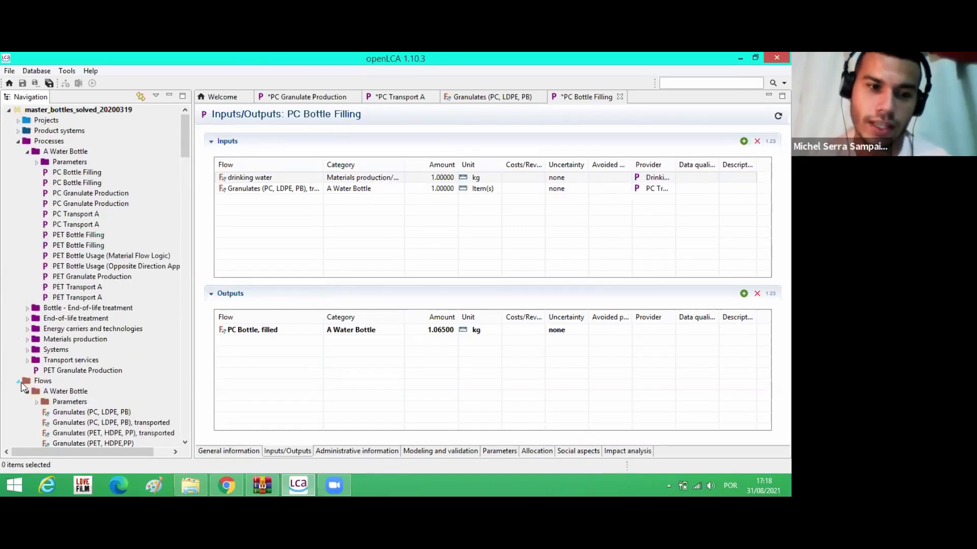
{"action": "left_click", "coordinate": [18, 381]}
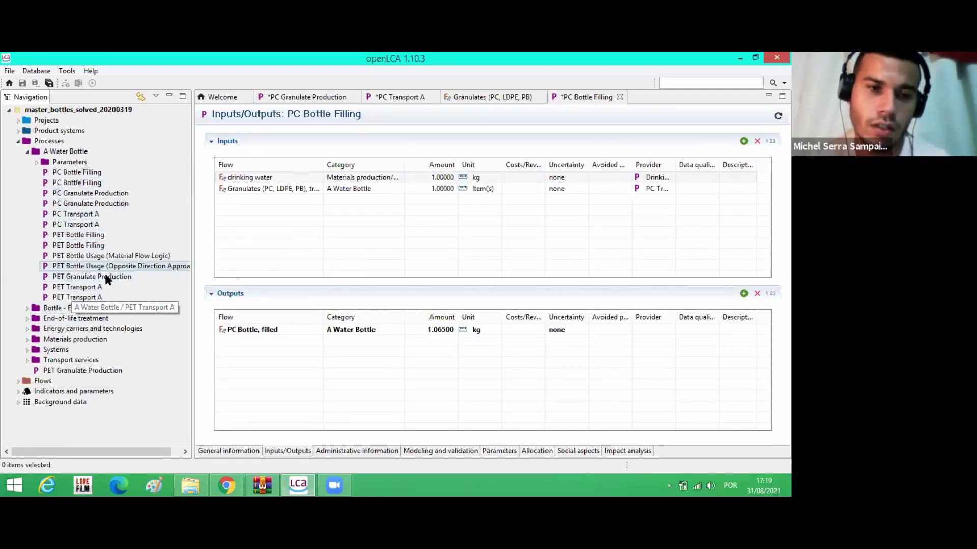
Step: Collapse the Processes category and expand the Product systems category in the database tree
{"action": "left_click", "coordinate": [19, 143]}
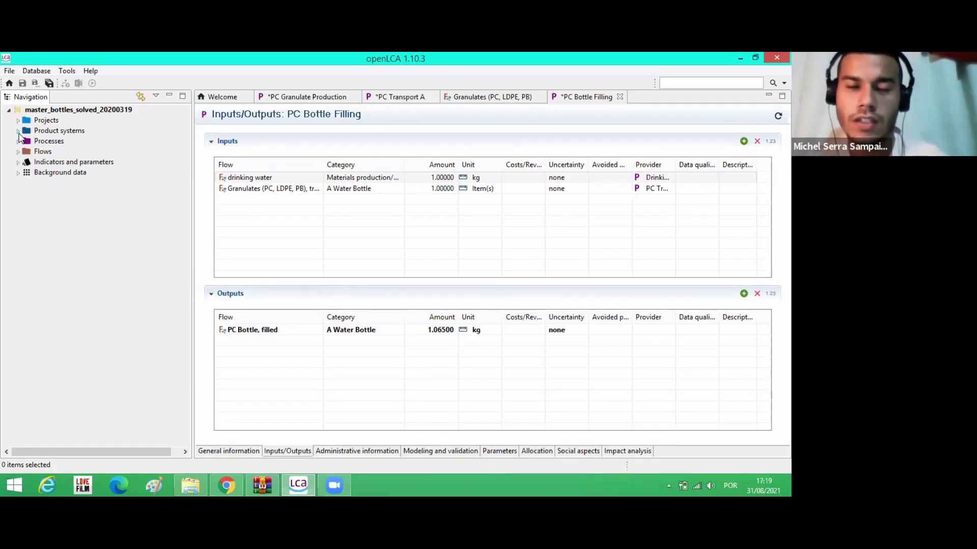
{"action": "left_click", "coordinate": [18, 133]}
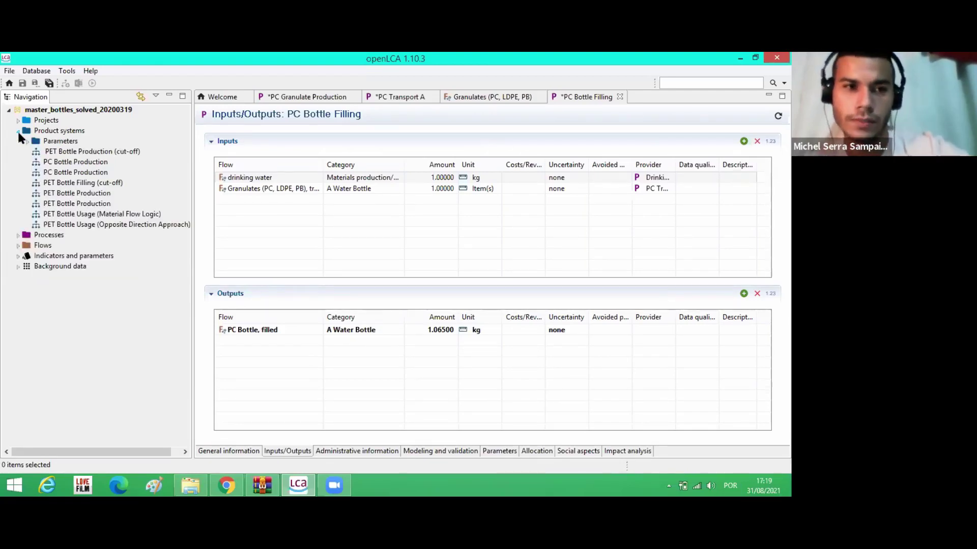
{"action": "left_click", "coordinate": [229, 486]}
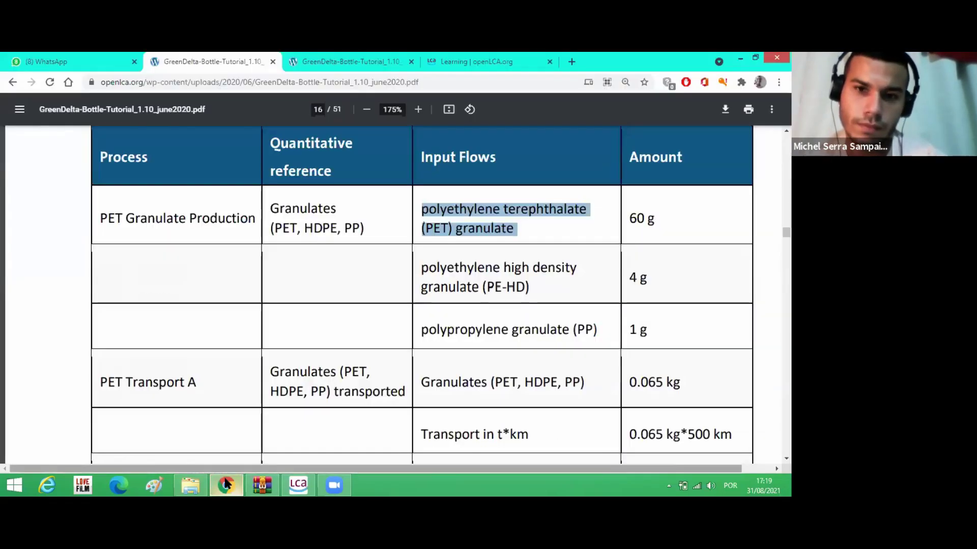
{"action": "key", "text": "alt+Tab"}
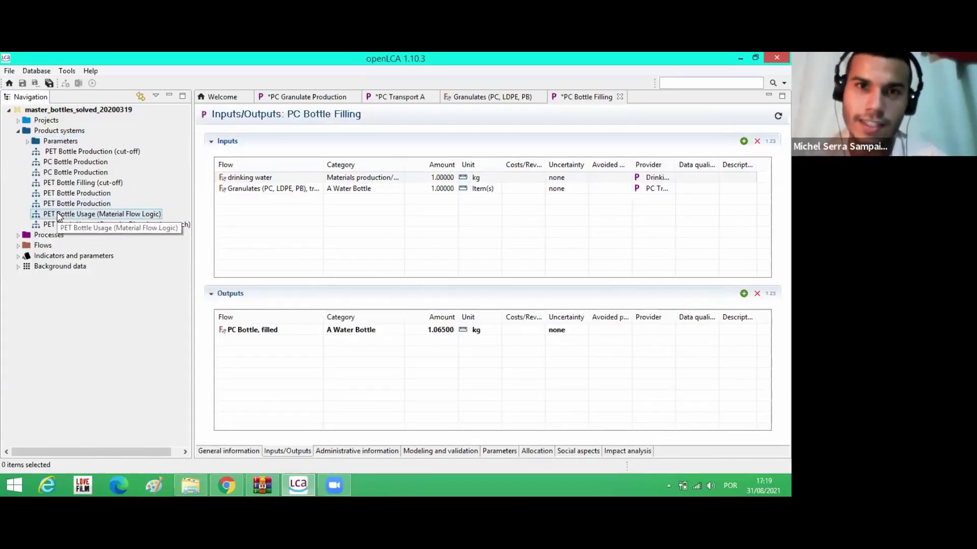
Step: Start a new product system named "pet production" in the Parameters category of the product systems
{"action": "right_click", "coordinate": [102, 146]}
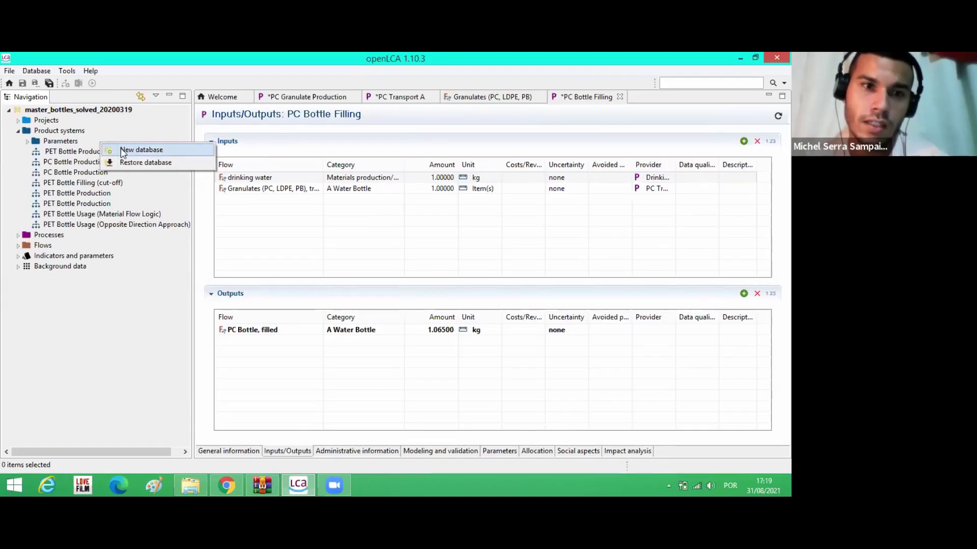
{"action": "left_click", "coordinate": [75, 141]}
{"action": "right_click", "coordinate": [77, 143]}
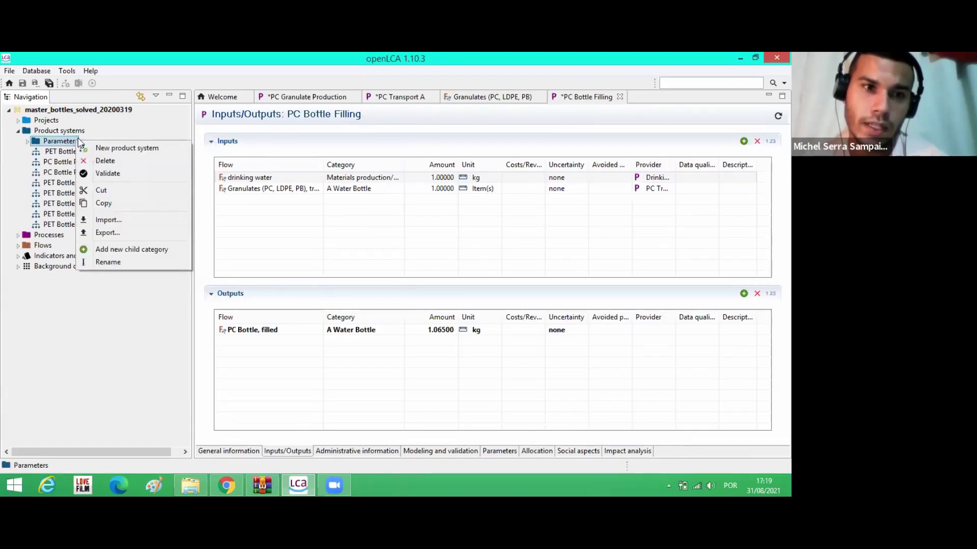
{"action": "left_click", "coordinate": [111, 148]}
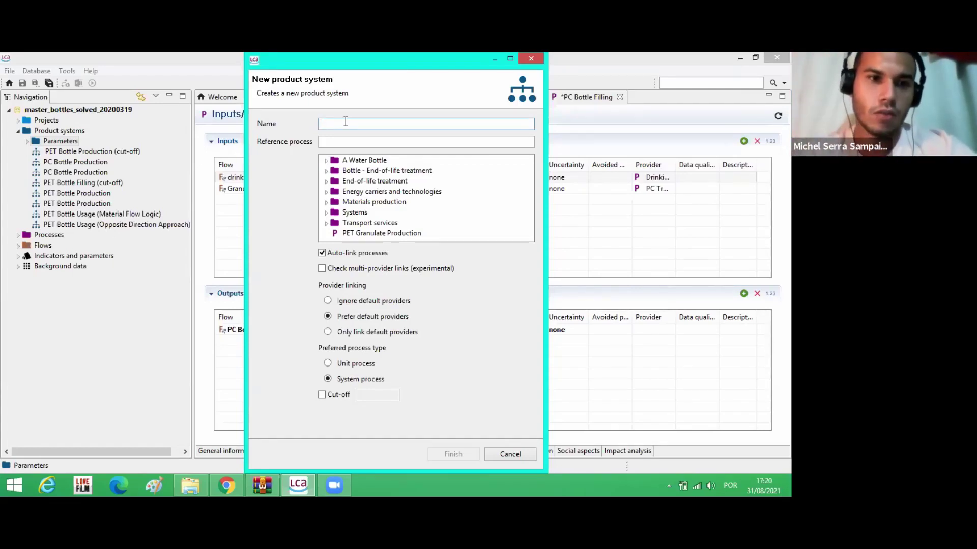
{"action": "type", "text": "pet"}
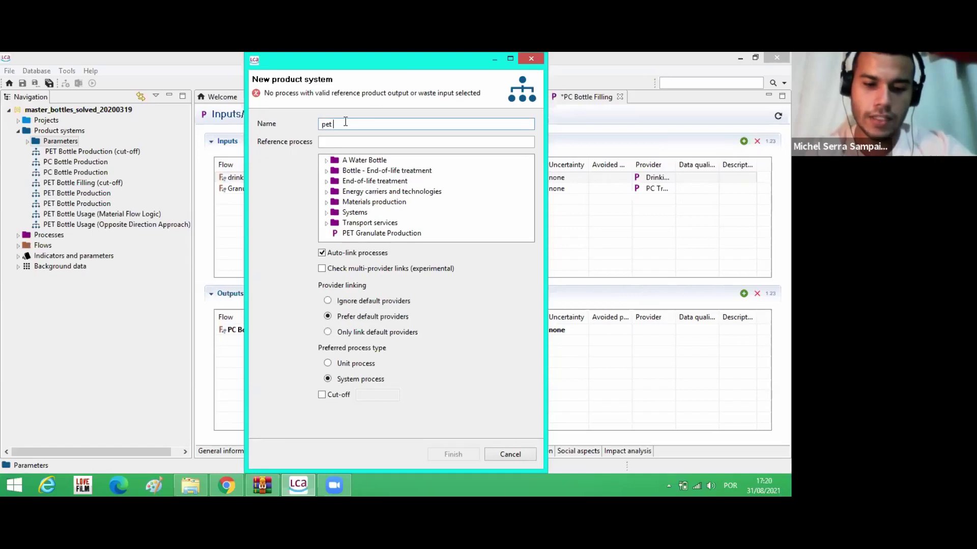
{"action": "type", "text": " pr"}
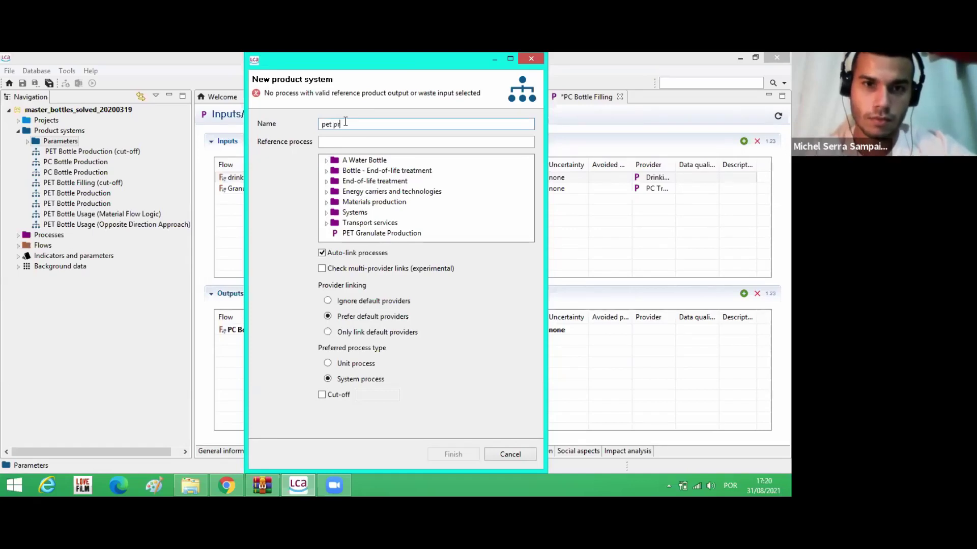
{"action": "type", "text": "oduction"}
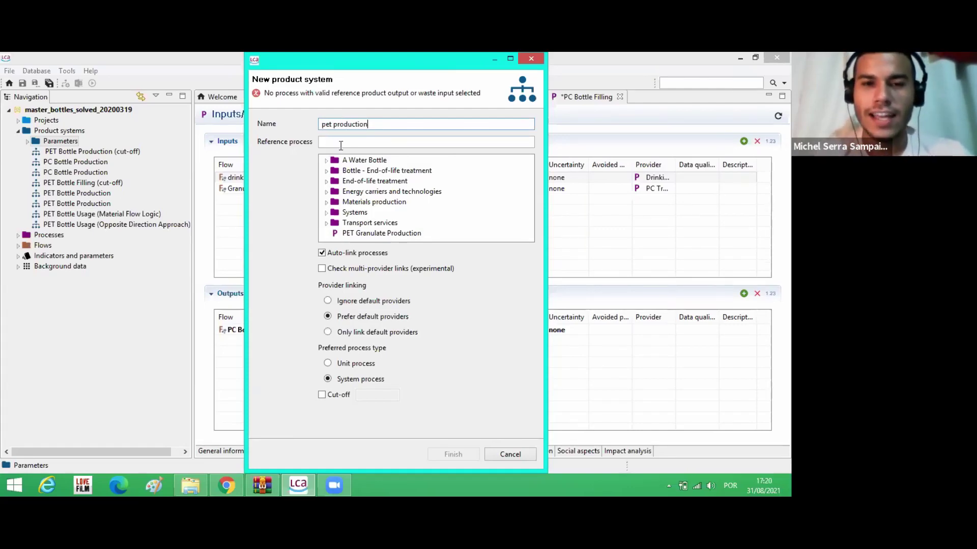
Step: Expand A Water Bottle among the reference process choices and select PET Granulate Production
{"action": "left_click", "coordinate": [348, 143]}
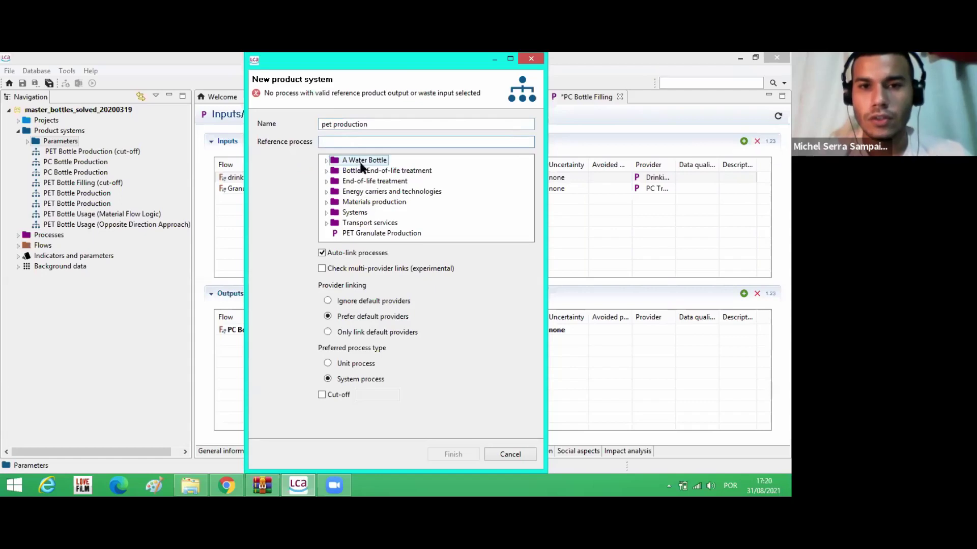
{"action": "left_click", "coordinate": [365, 162]}
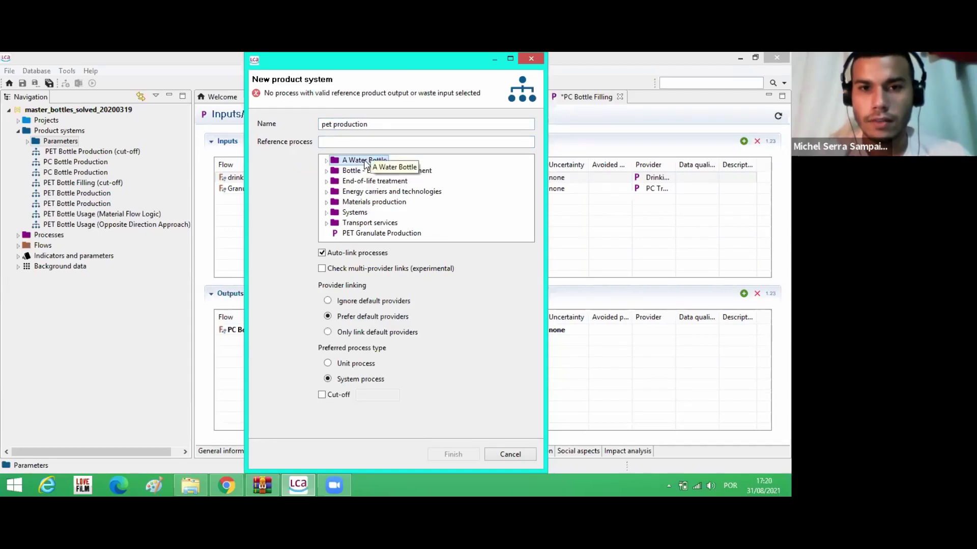
{"action": "left_click", "coordinate": [326, 161]}
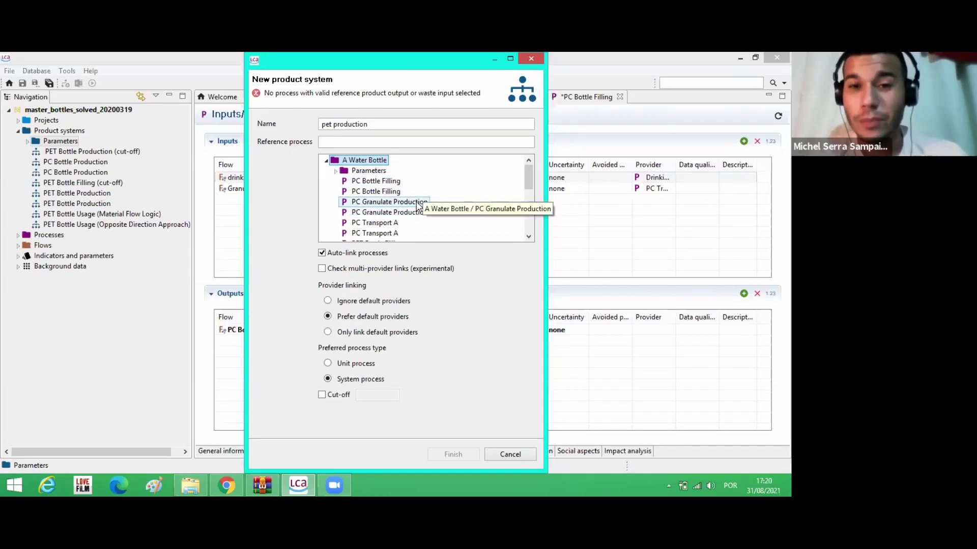
{"action": "left_click_drag", "start_coordinate": [529, 188], "coordinate": [529, 199]}
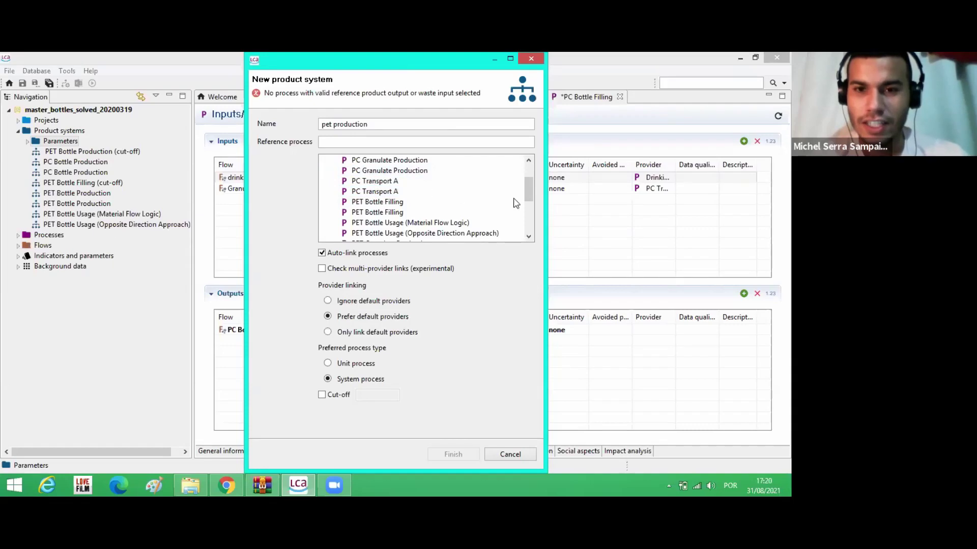
{"action": "left_click_drag", "start_coordinate": [532, 200], "coordinate": [533, 210]}
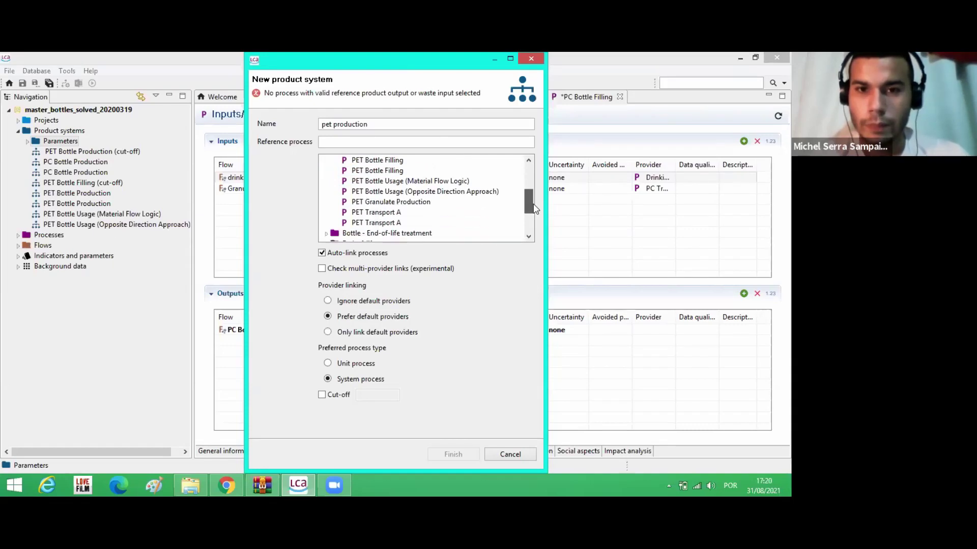
{"action": "left_click", "coordinate": [384, 203]}
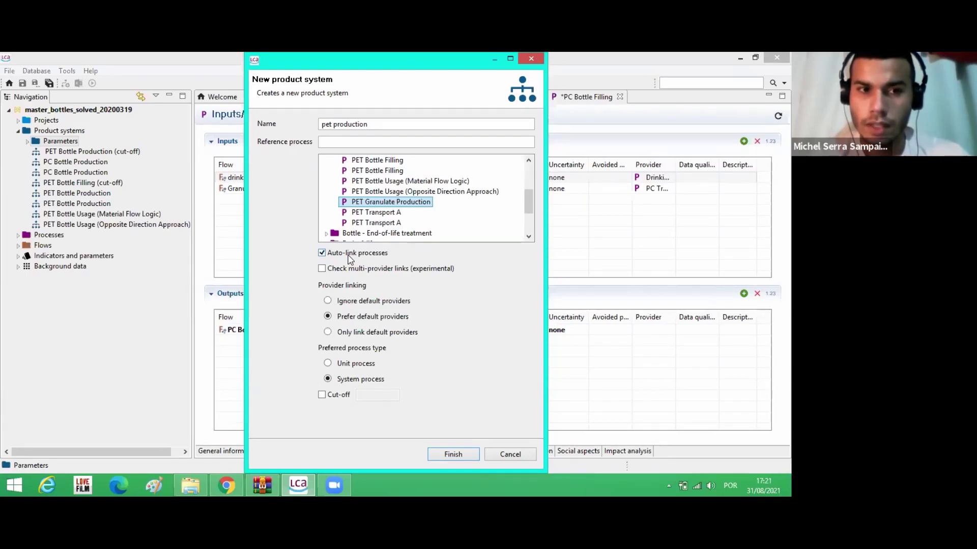
Step: Switch to the bottle tutorial PDF in Chrome and find section 5 on product systems
{"action": "left_click", "coordinate": [224, 486]}
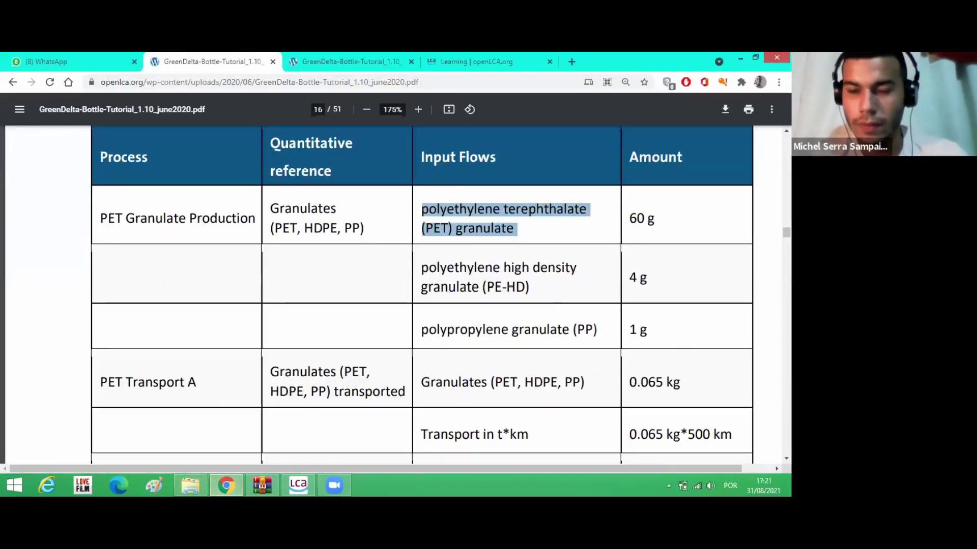
{"action": "scroll", "coordinate": [392, 295], "scroll_direction": "down", "scroll_amount": 20}
{"action": "scroll", "coordinate": [392, 295], "scroll_direction": "down", "scroll_amount": 12}
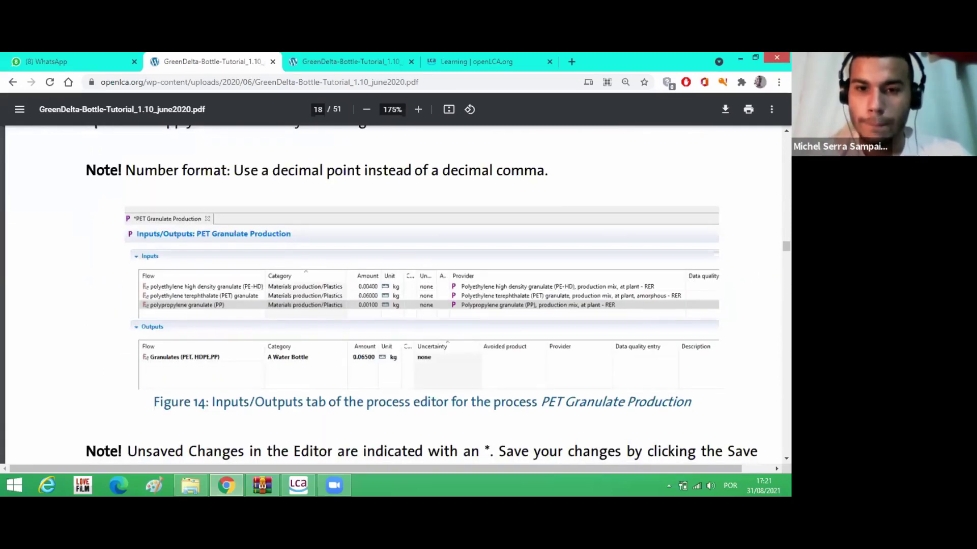
{"action": "scroll", "coordinate": [392, 295], "scroll_direction": "down", "scroll_amount": 20}
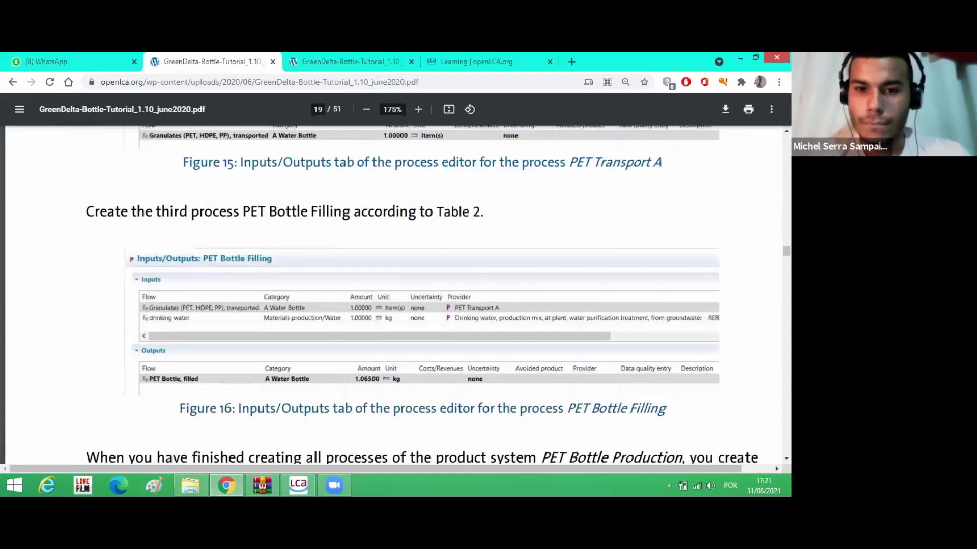
{"action": "scroll", "coordinate": [392, 295], "scroll_direction": "up", "scroll_amount": 8}
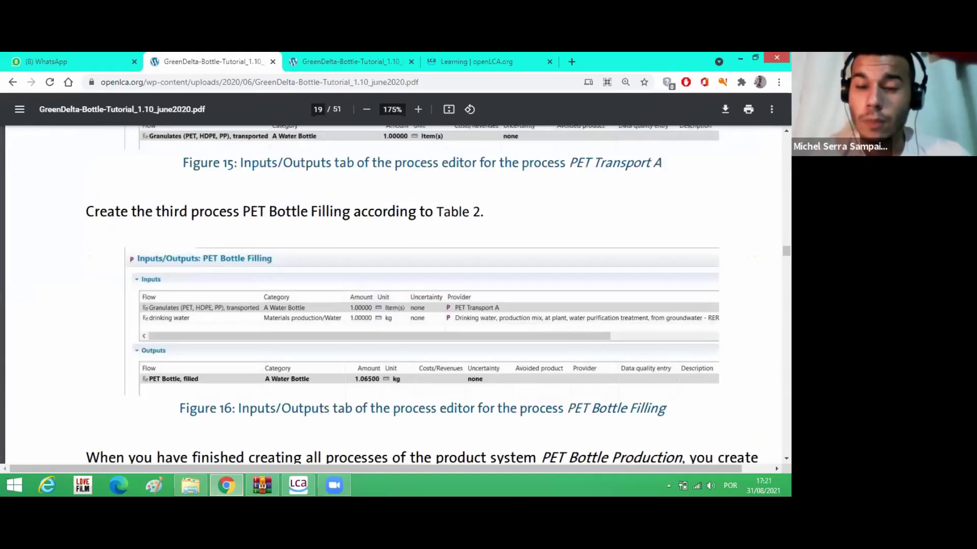
{"action": "scroll", "coordinate": [392, 295], "scroll_direction": "down", "scroll_amount": 8}
{"action": "scroll", "coordinate": [392, 295], "scroll_direction": "down", "scroll_amount": 10}
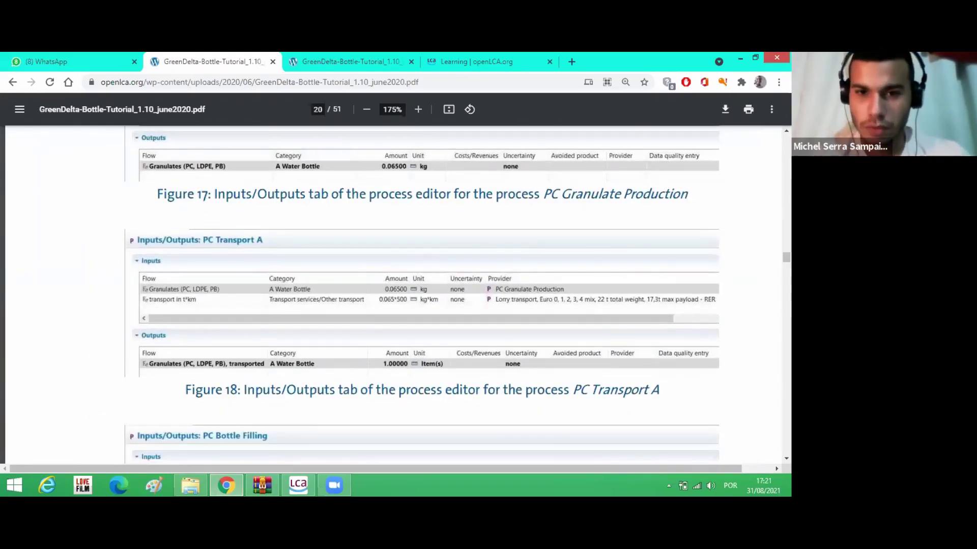
{"action": "scroll", "coordinate": [392, 295], "scroll_direction": "down", "scroll_amount": 12}
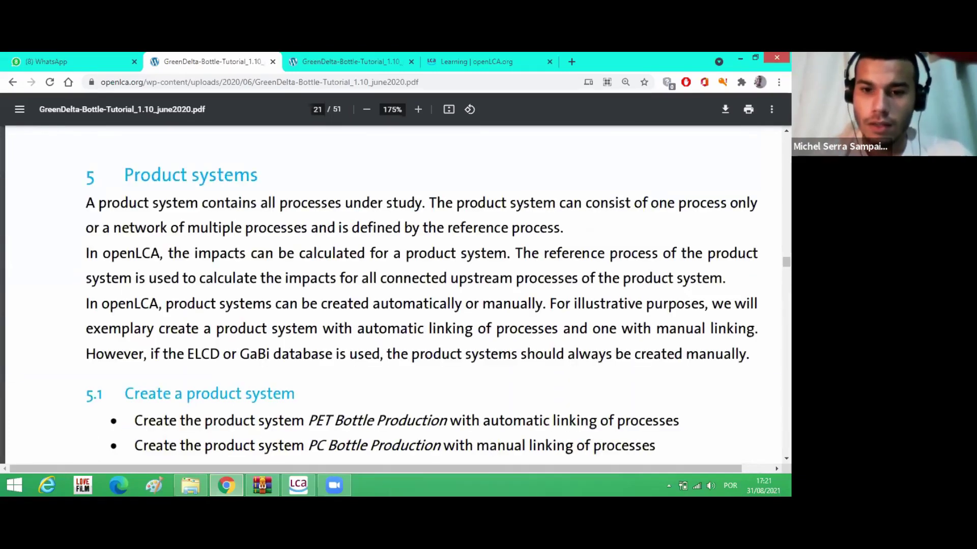
Step: Examine the tutorial's instructions and figures for creating the PET Bottle Production product system, including its reference process and linking options
{"action": "scroll", "coordinate": [392, 295], "scroll_direction": "down", "scroll_amount": 8}
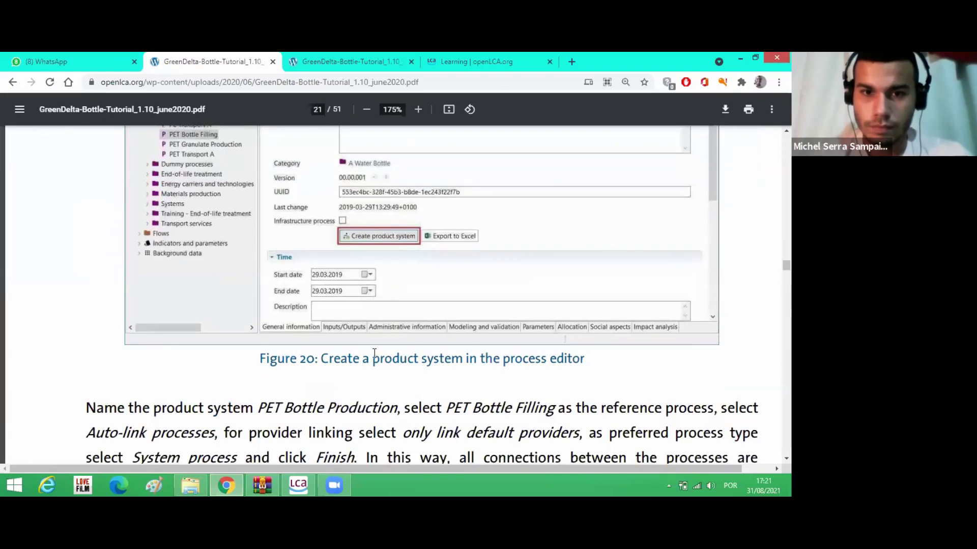
{"action": "scroll", "coordinate": [354, 346], "scroll_direction": "up", "scroll_amount": 2}
{"action": "scroll", "coordinate": [353, 346], "scroll_direction": "up", "scroll_amount": 1}
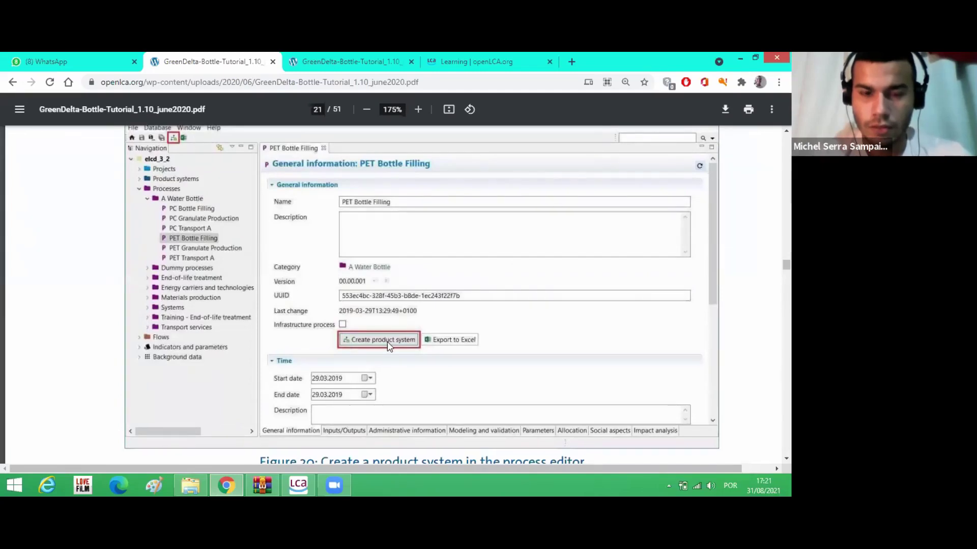
{"action": "scroll", "coordinate": [389, 346], "scroll_direction": "down", "scroll_amount": 10}
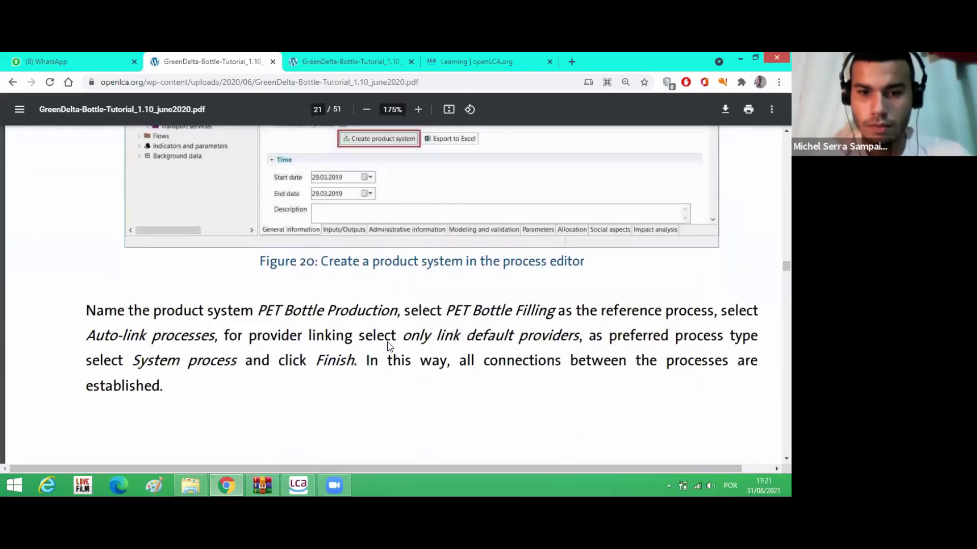
{"action": "scroll", "coordinate": [389, 347], "scroll_direction": "down", "scroll_amount": 4}
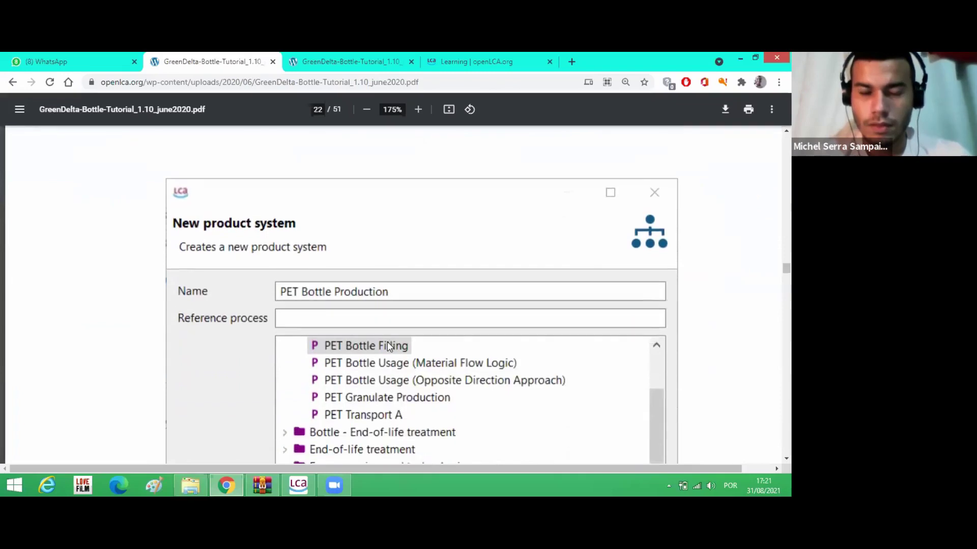
{"action": "scroll", "coordinate": [405, 248], "scroll_direction": "down", "scroll_amount": 1}
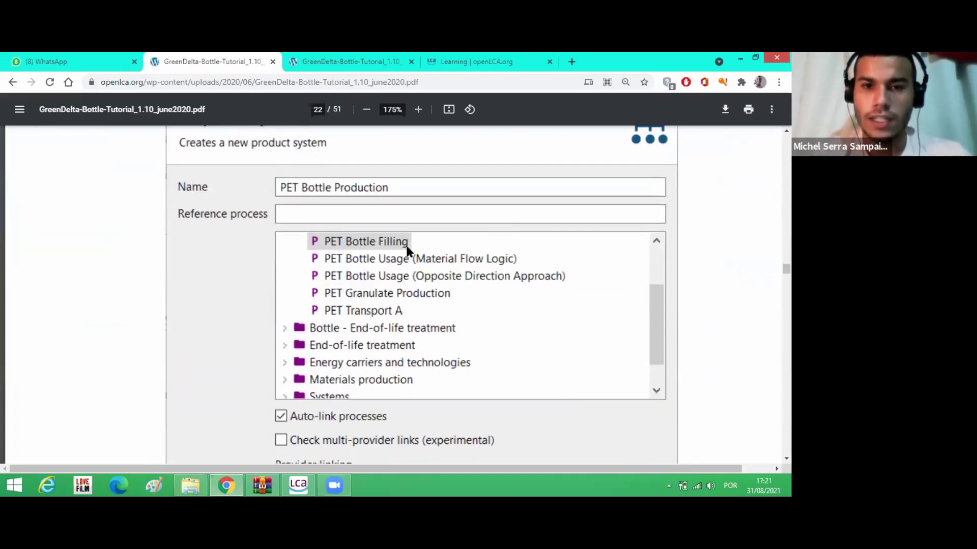
{"action": "scroll", "coordinate": [406, 248], "scroll_direction": "down", "scroll_amount": 1}
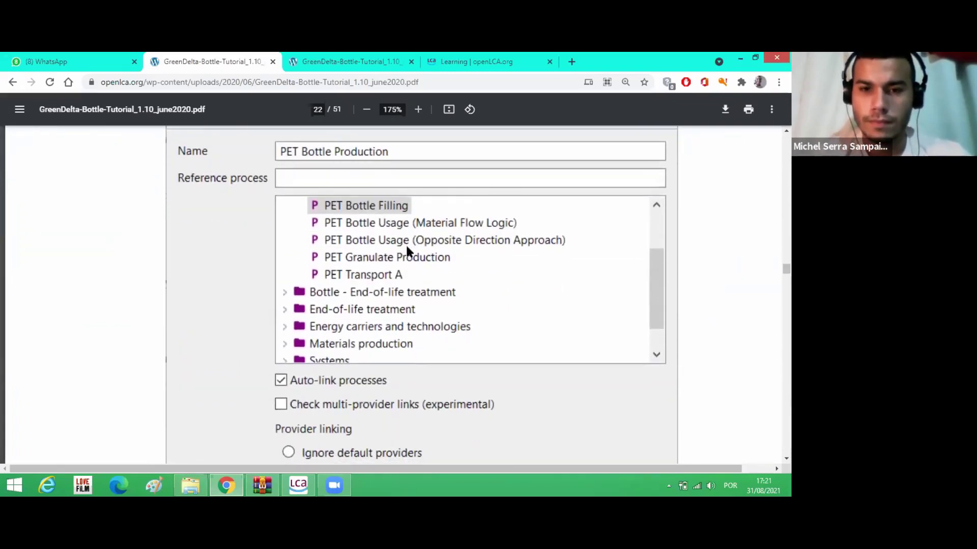
{"action": "scroll", "coordinate": [407, 249], "scroll_direction": "down", "scroll_amount": 2}
{"action": "scroll", "coordinate": [407, 249], "scroll_direction": "up", "scroll_amount": 3}
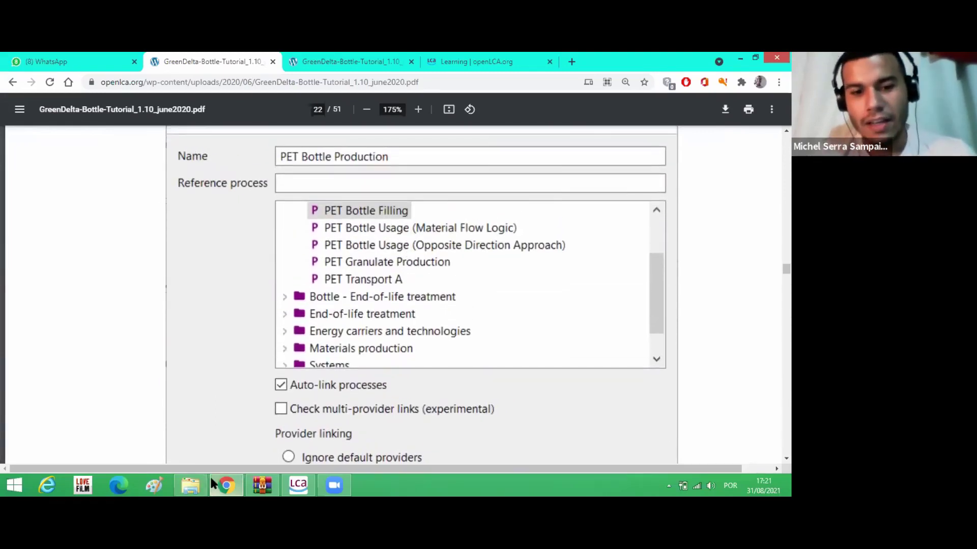
Step: Back in openLCA, create the product system with the upper PET Bottle Filling as reference process, linking only default providers
{"action": "left_click", "coordinate": [298, 485]}
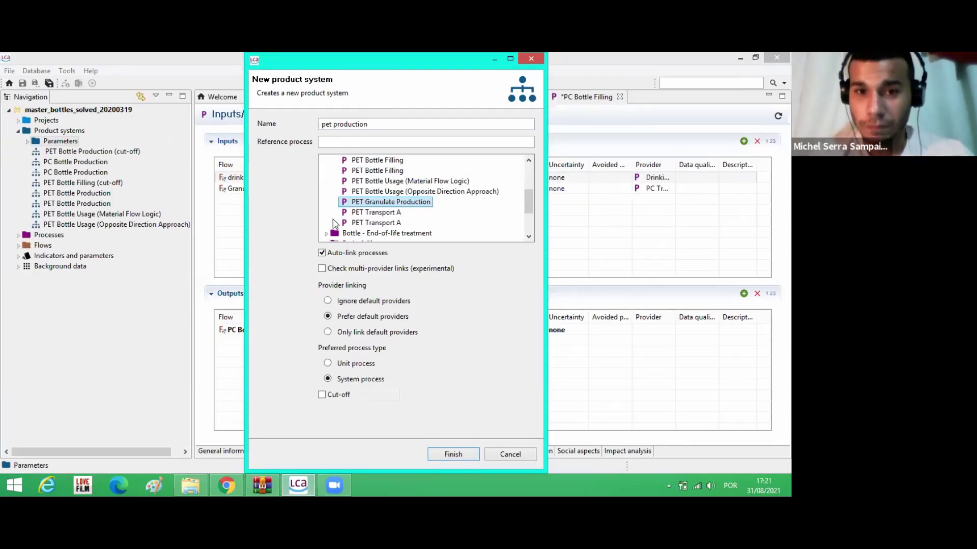
{"action": "left_click_drag", "start_coordinate": [314, 124], "coordinate": [368, 127]}
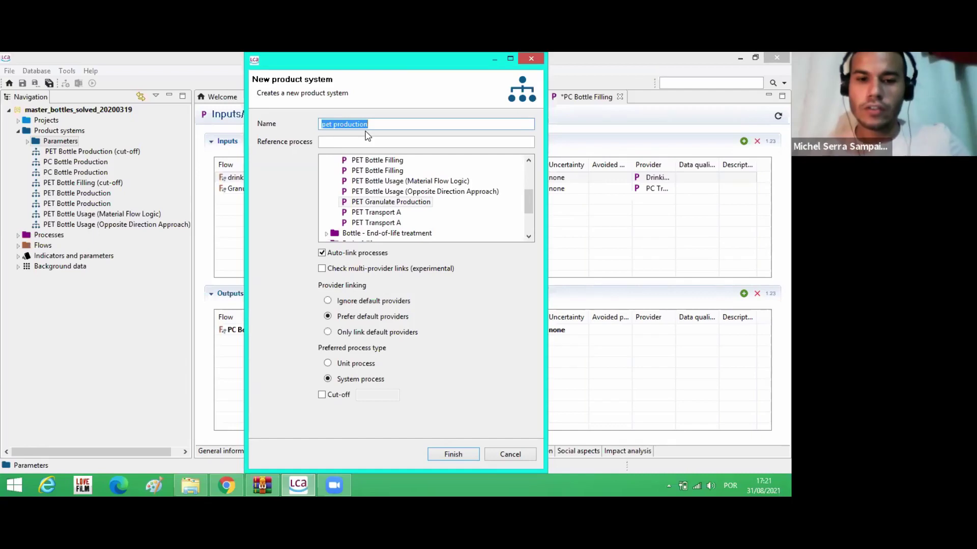
{"action": "mouse_move", "coordinate": [222, 482]}
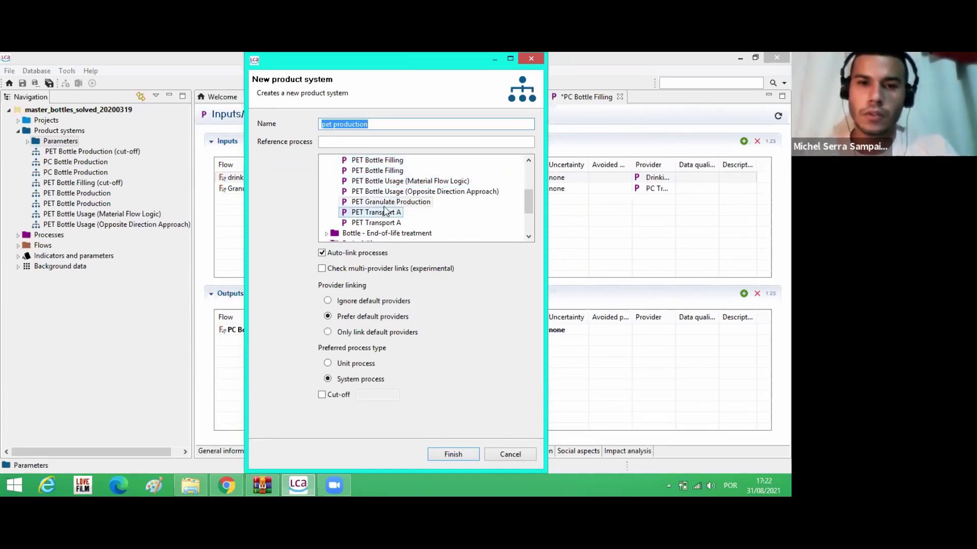
{"action": "left_click", "coordinate": [388, 161]}
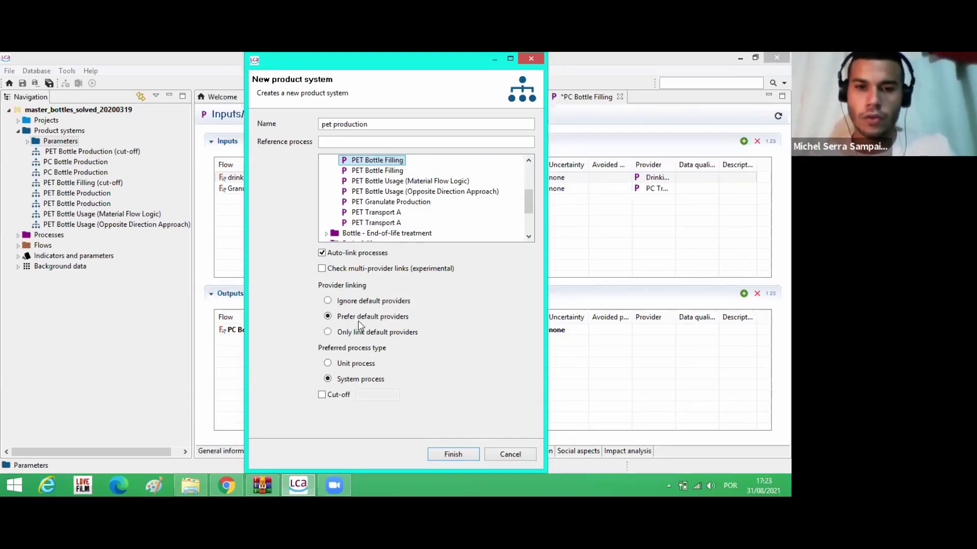
{"action": "left_click", "coordinate": [328, 333]}
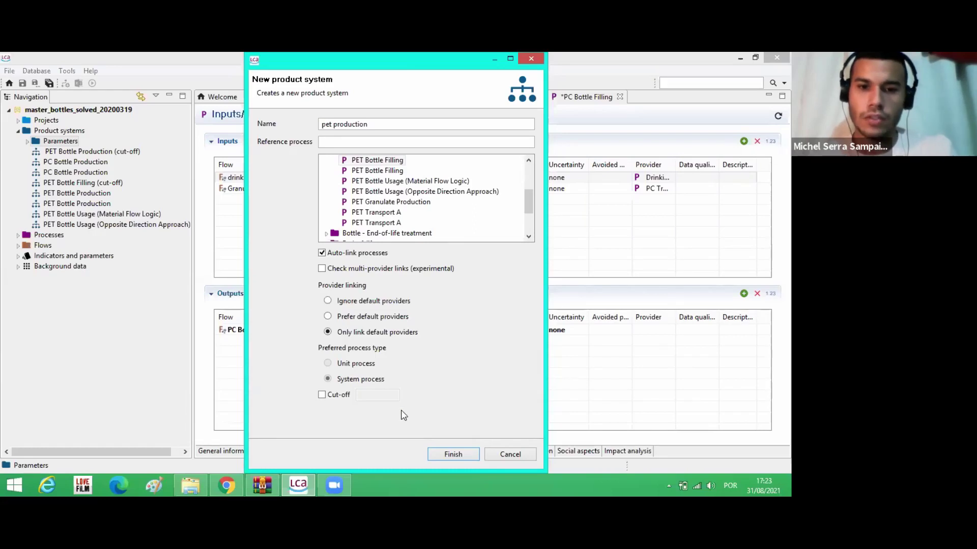
{"action": "left_click", "coordinate": [454, 454]}
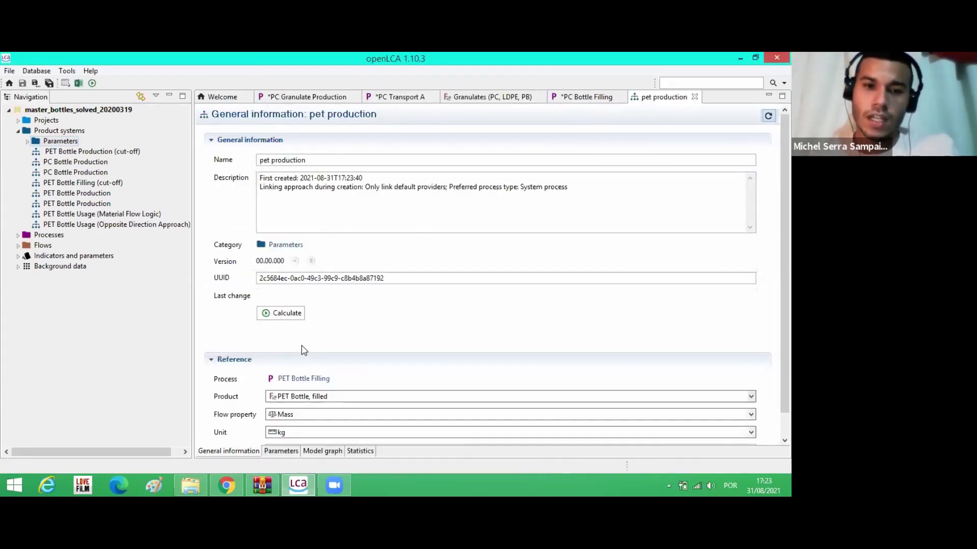
Step: Show the pet production model graph and expand the upstream suppliers of PET Transport A and PET Granulate Production
{"action": "scroll", "coordinate": [281, 244], "scroll_direction": "down", "scroll_amount": 1}
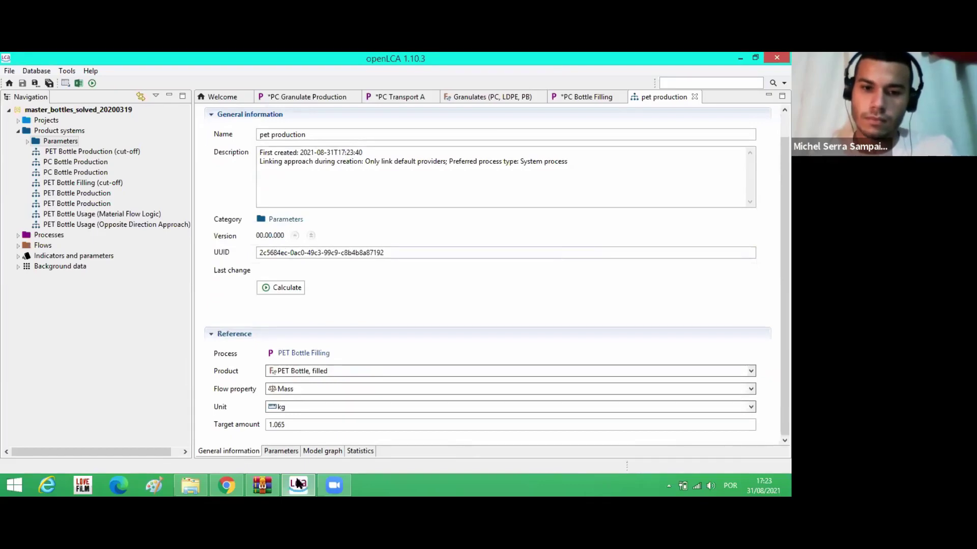
{"action": "left_click", "coordinate": [323, 451]}
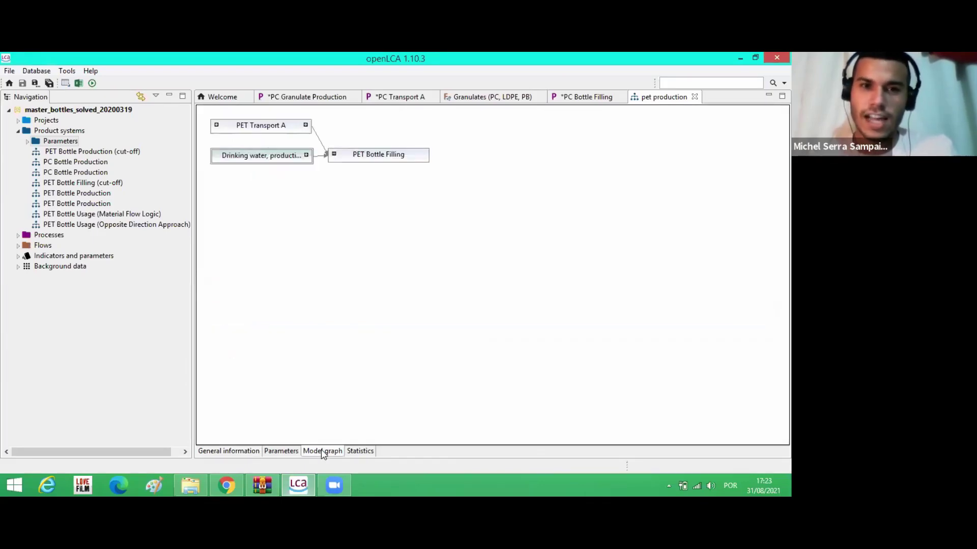
{"action": "left_click", "coordinate": [237, 452]}
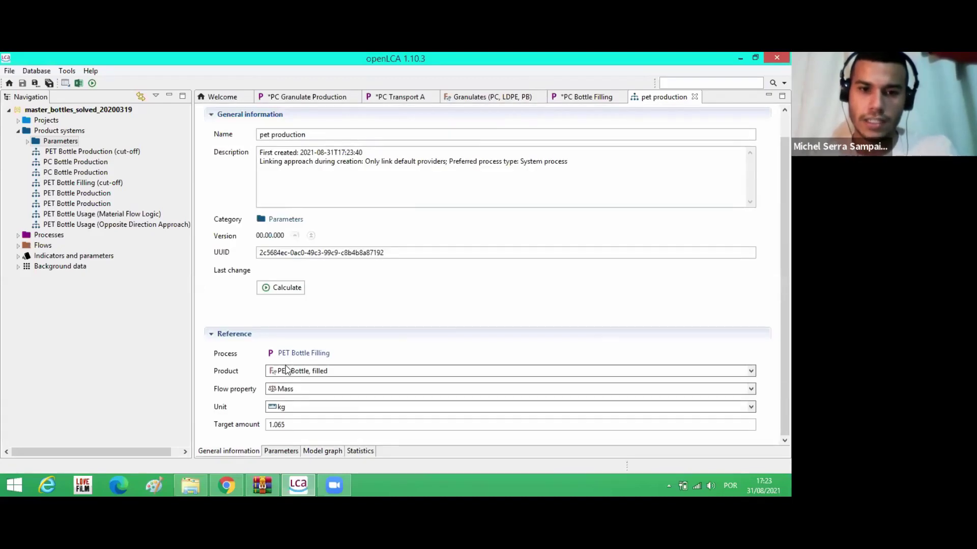
{"action": "left_click", "coordinate": [323, 451]}
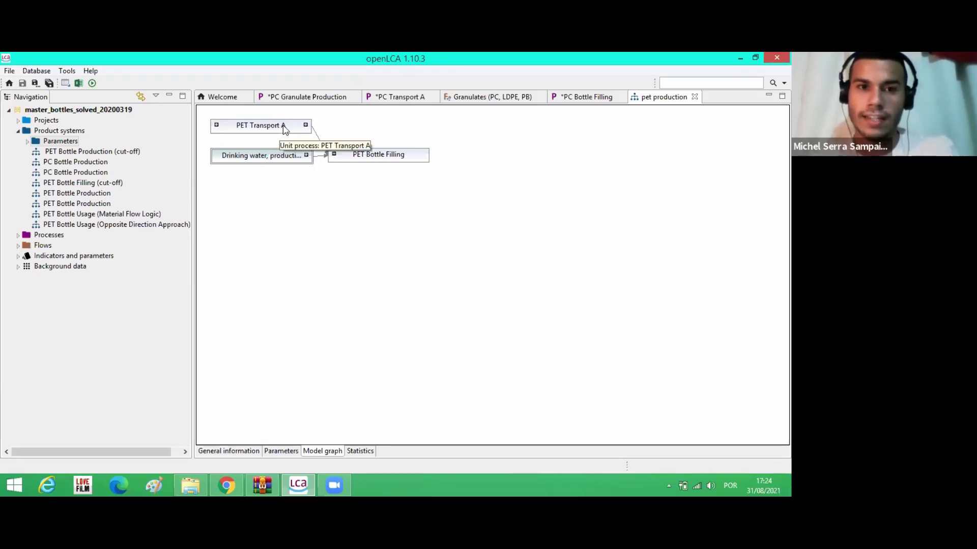
{"action": "left_click", "coordinate": [216, 126]}
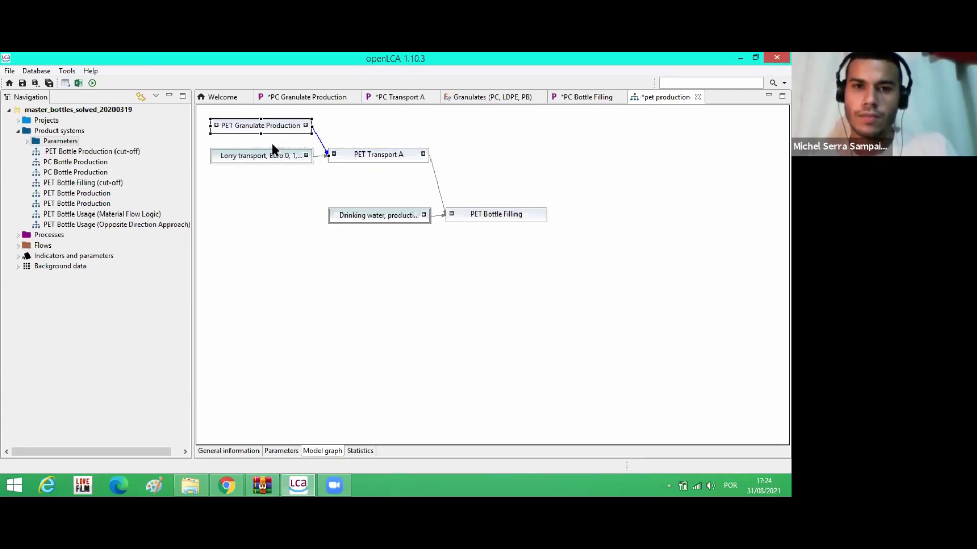
{"action": "left_click", "coordinate": [215, 125]}
{"action": "left_click", "coordinate": [271, 314]}
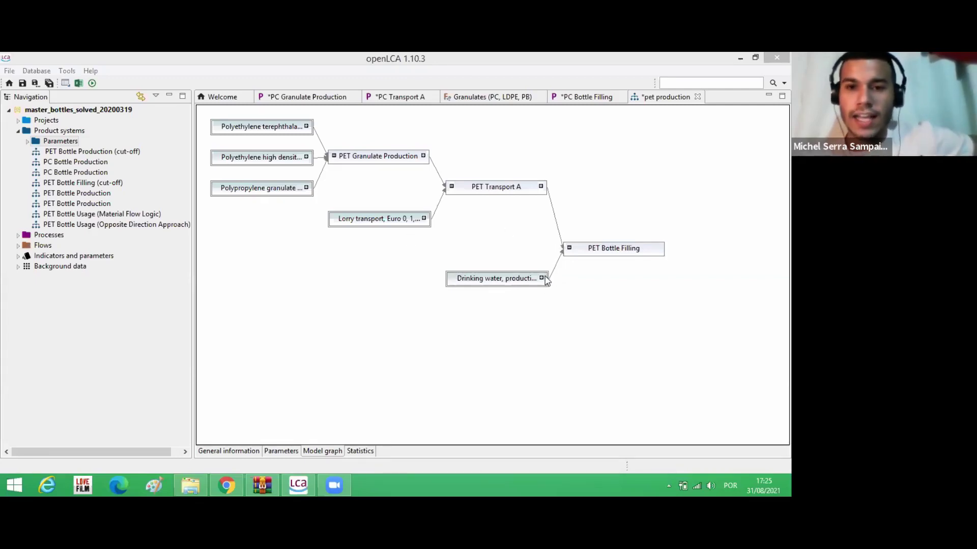
Step: Collapse the graph from the Lorry transport and Polyethylene high density processes, re-expanding the PET Granulate Production supply chain after each
{"action": "left_click", "coordinate": [424, 221]}
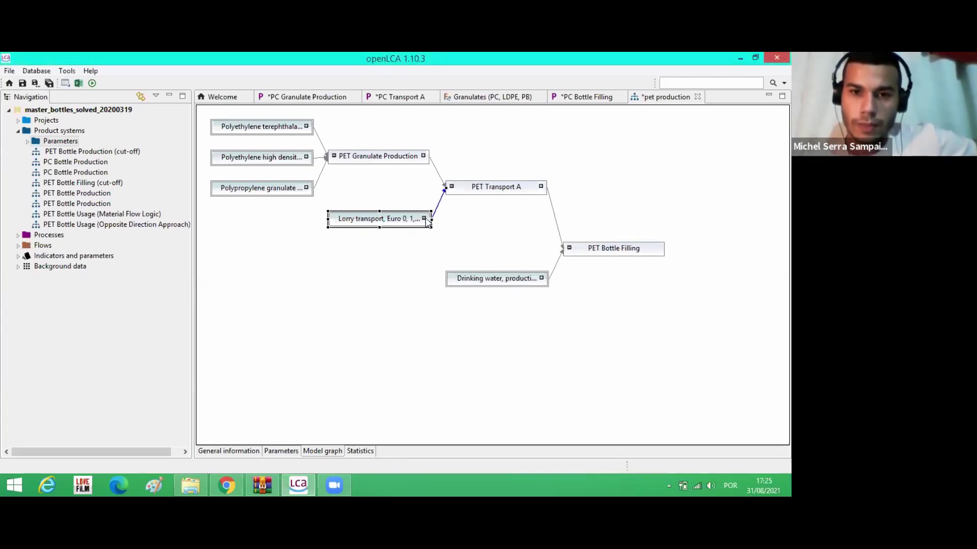
{"action": "left_click", "coordinate": [425, 220]}
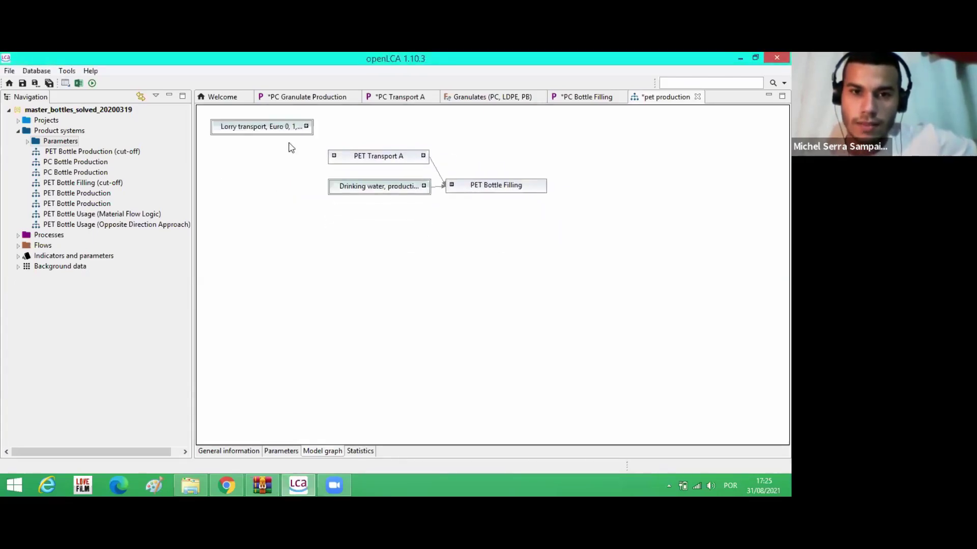
{"action": "left_click", "coordinate": [334, 157]}
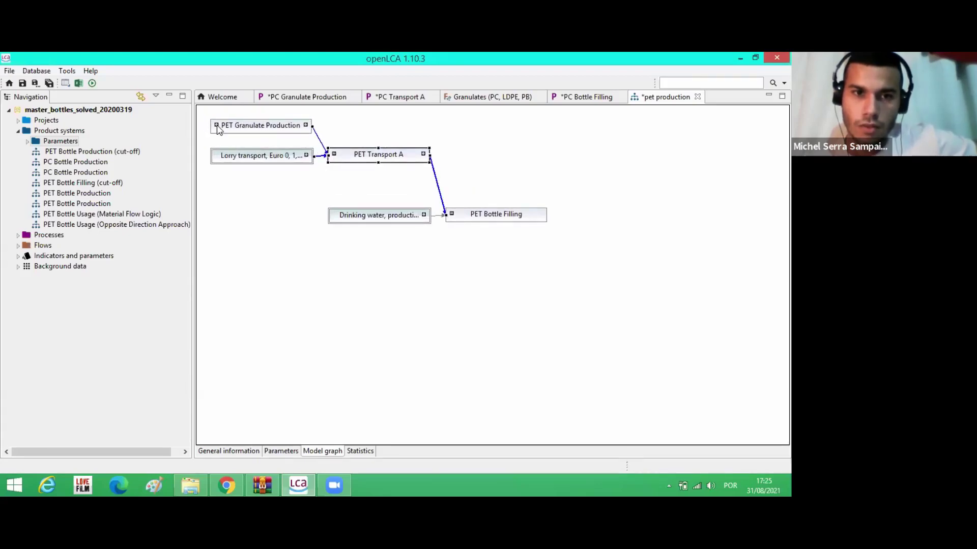
{"action": "left_click", "coordinate": [216, 125]}
{"action": "left_click", "coordinate": [308, 159]}
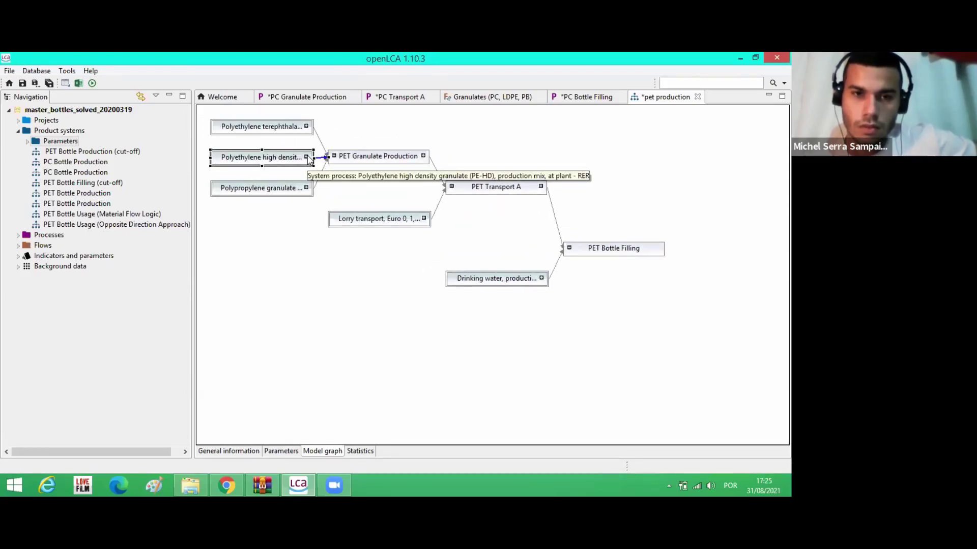
{"action": "left_click", "coordinate": [307, 158]}
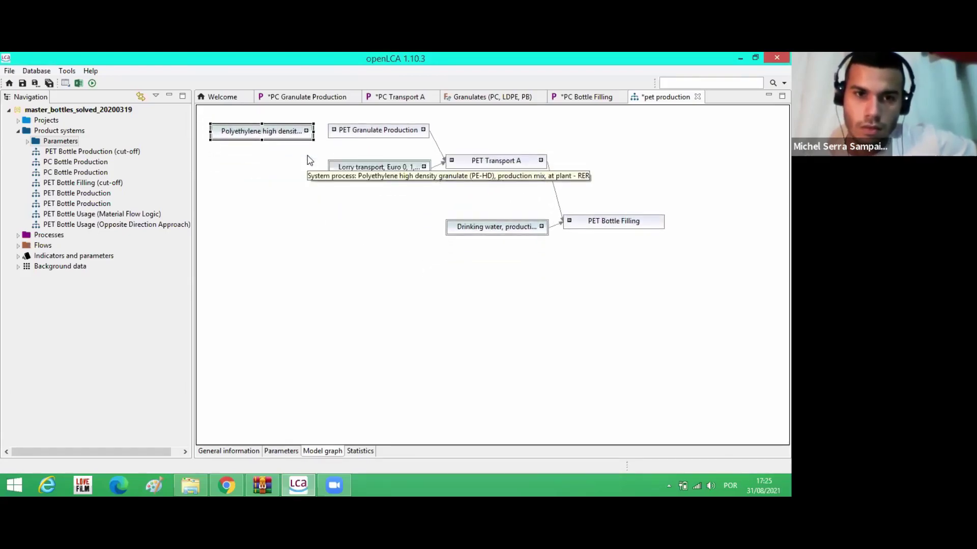
{"action": "left_click", "coordinate": [334, 125]}
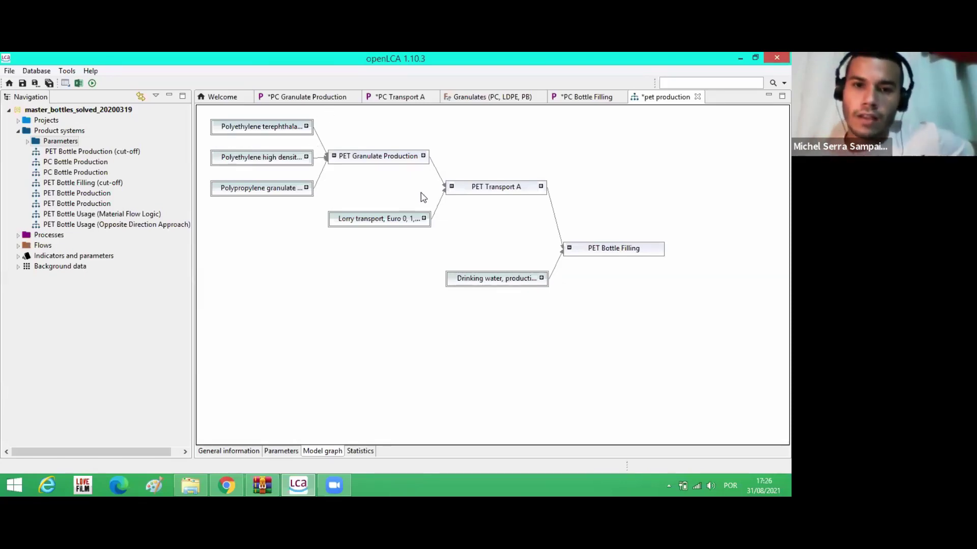
Step: Collapse the graph from Lorry transport once more and re-expand the suppliers of PET Transport A and PET Granulate Production
{"action": "left_click", "coordinate": [424, 218]}
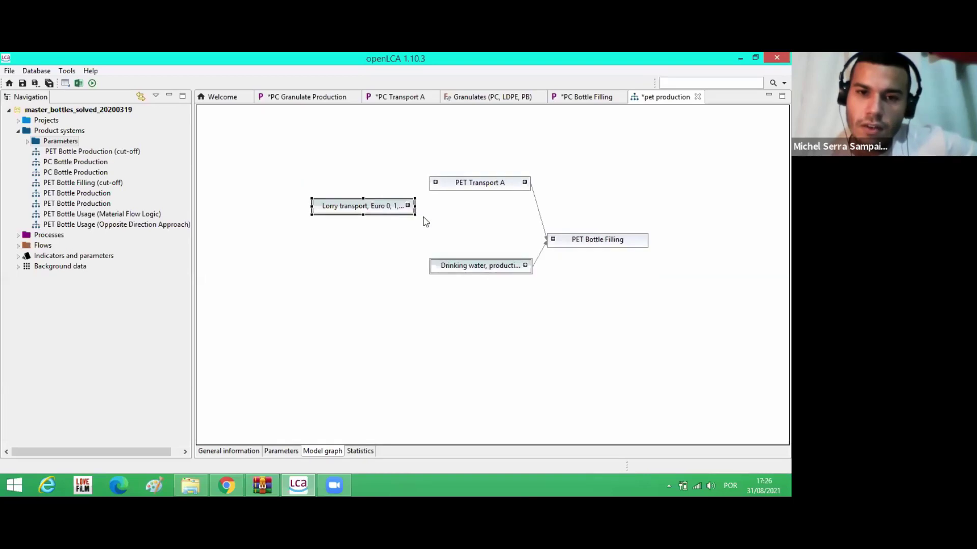
{"action": "left_click", "coordinate": [306, 126]}
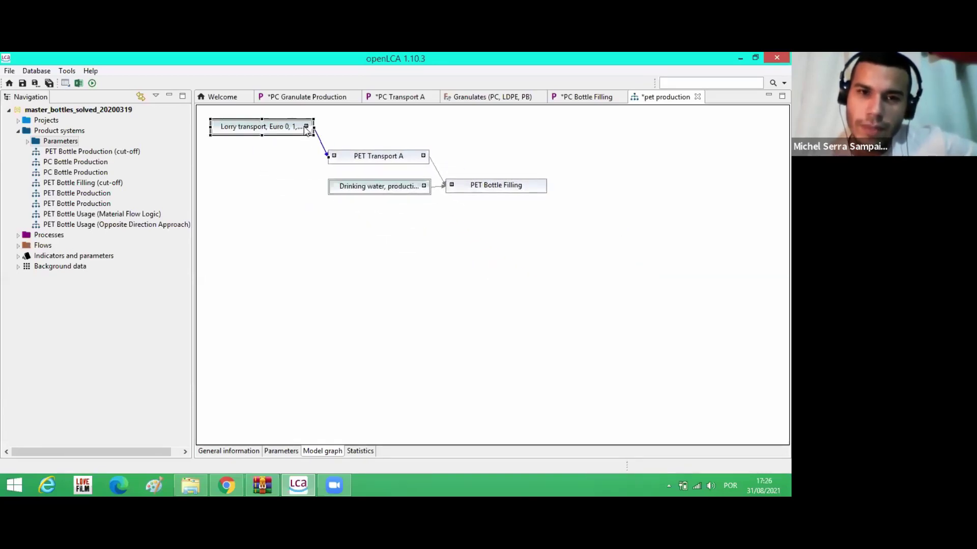
{"action": "left_click", "coordinate": [334, 156]}
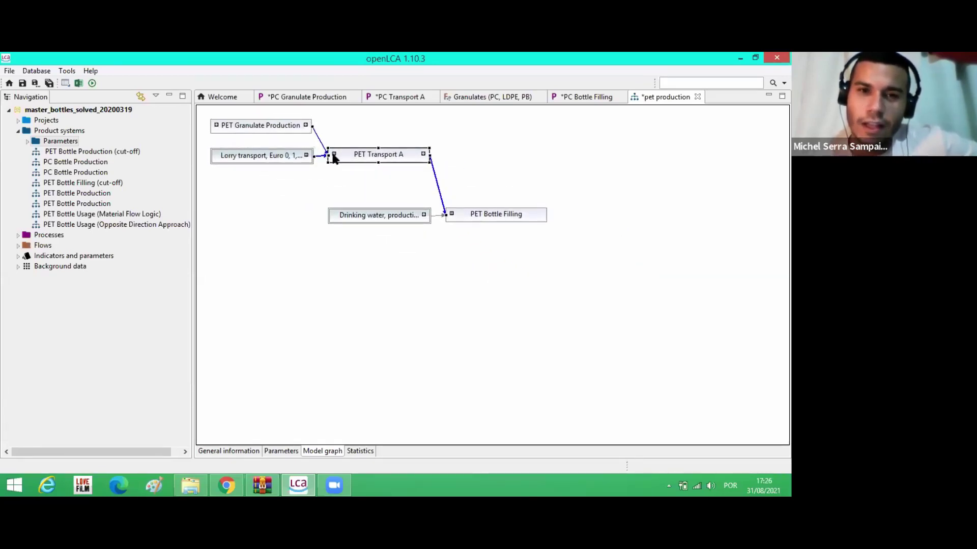
{"action": "left_click", "coordinate": [217, 125]}
{"action": "left_click", "coordinate": [285, 127]}
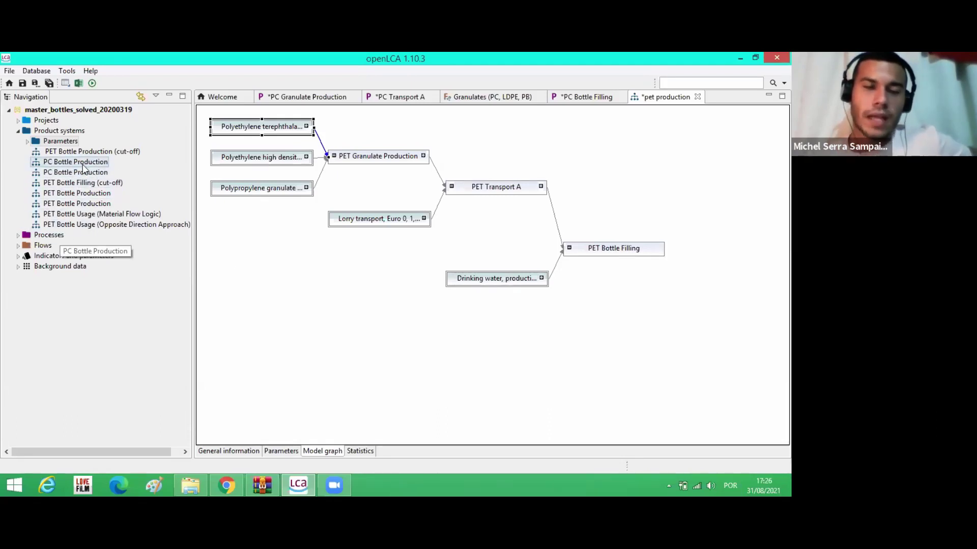
Step: Open the upper PC Bottle Production product system and examine its reference process, product, flow property, unit and target amount
{"action": "left_click", "coordinate": [84, 166]}
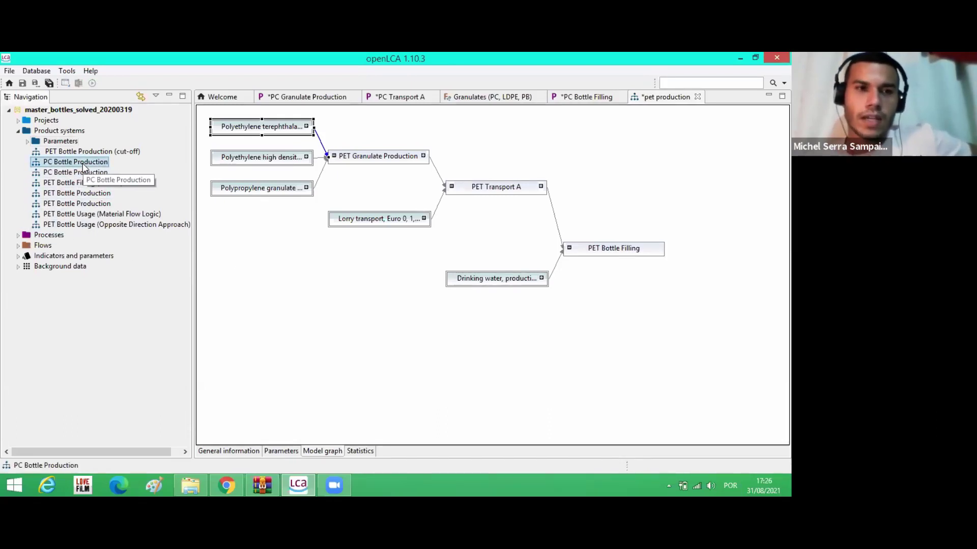
{"action": "double_click", "coordinate": [84, 166]}
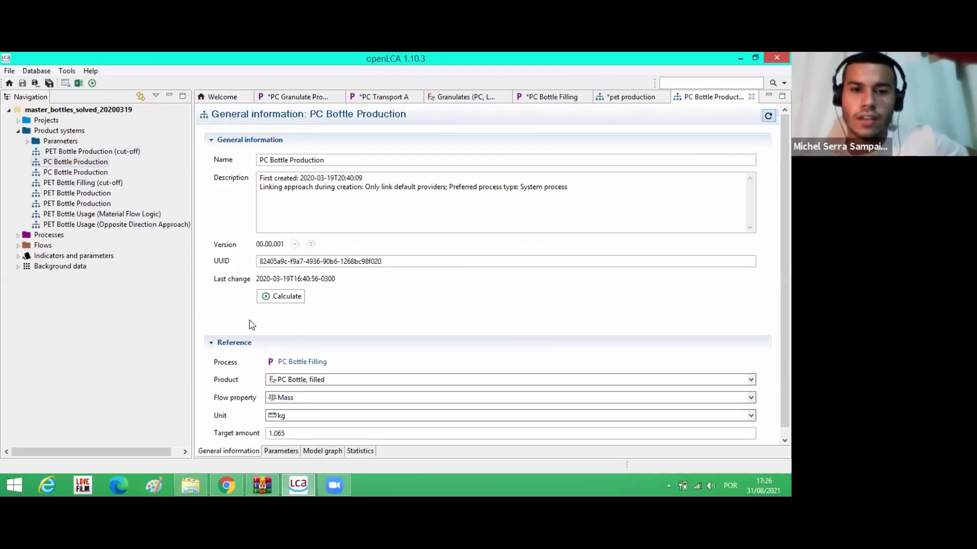
{"action": "left_click", "coordinate": [281, 381]}
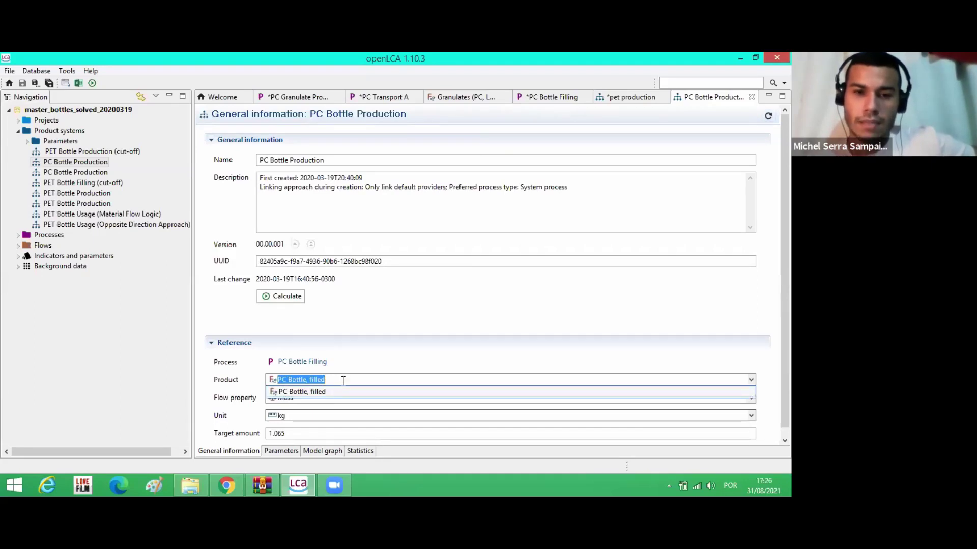
{"action": "left_click", "coordinate": [360, 358]}
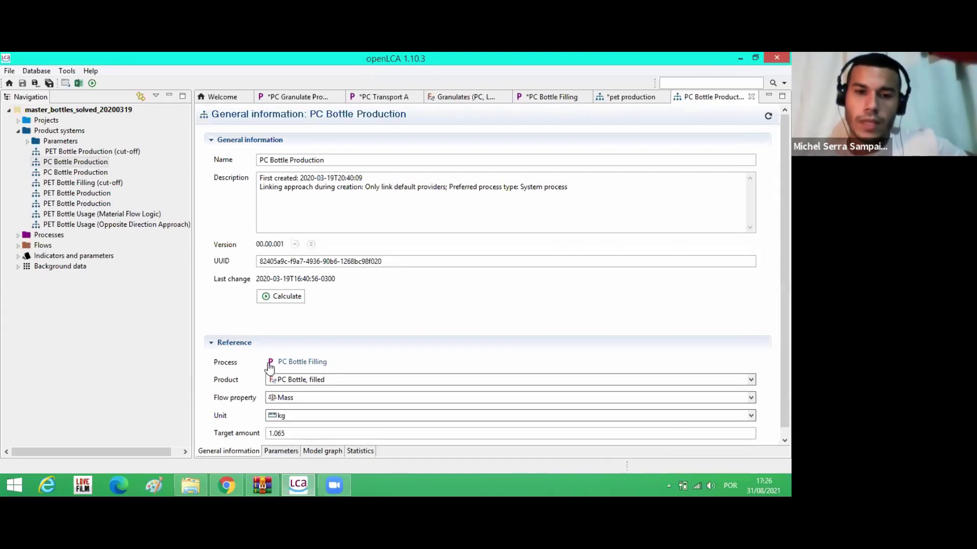
{"action": "left_click_drag", "start_coordinate": [278, 379], "coordinate": [351, 386]}
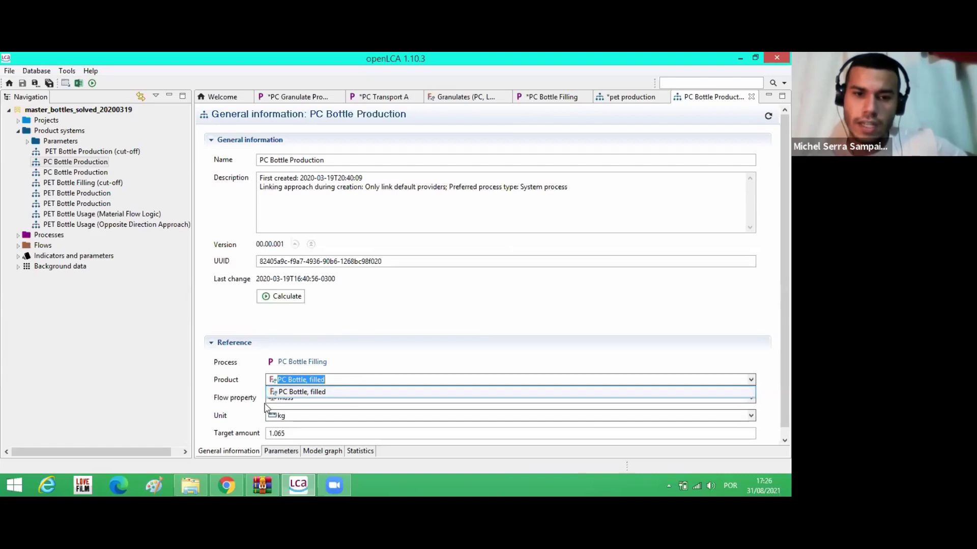
{"action": "left_click", "coordinate": [238, 388]}
{"action": "scroll", "coordinate": [237, 387], "scroll_direction": "down", "scroll_amount": 1}
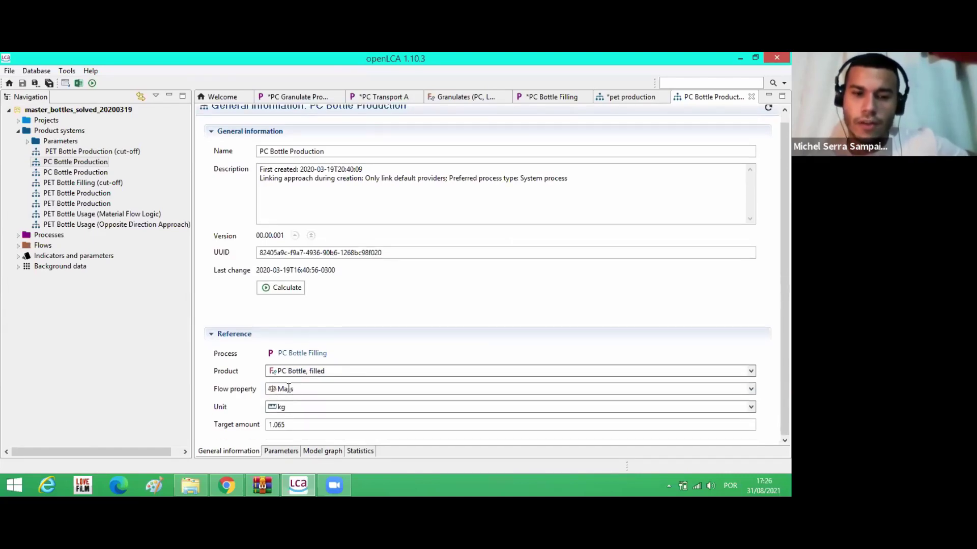
{"action": "left_click_drag", "start_coordinate": [268, 425], "coordinate": [291, 426]}
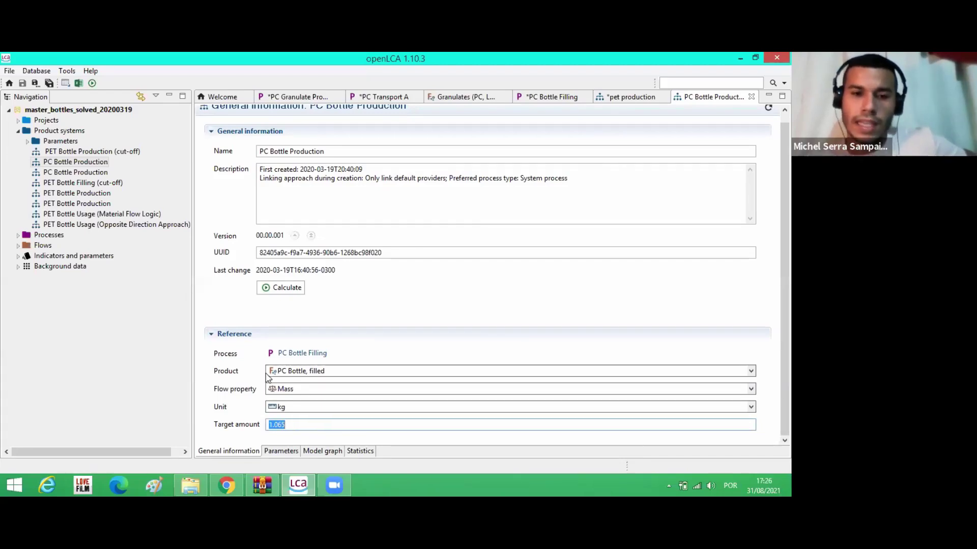
Step: View the model graph and parameters of PC Bottle Production, and return to its reference product in the general information
{"action": "left_click", "coordinate": [313, 453]}
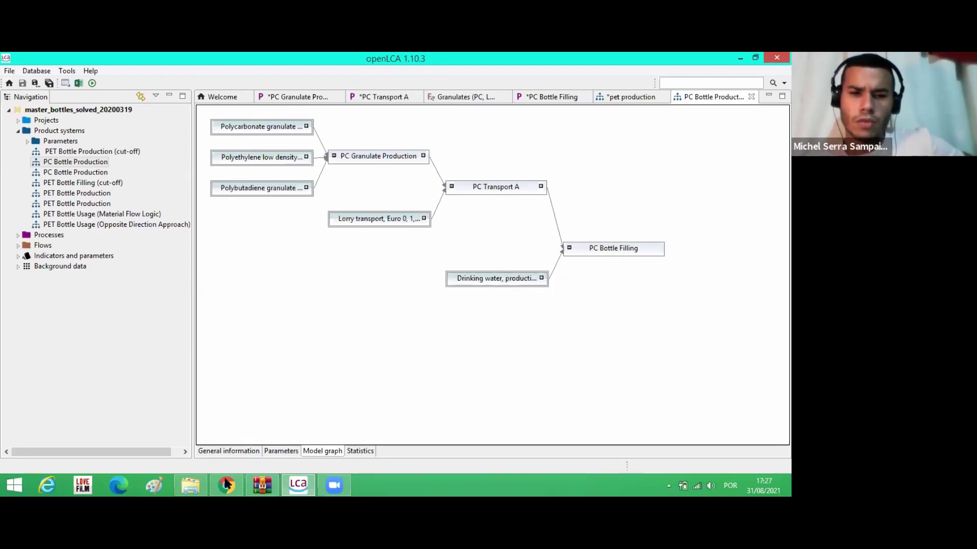
{"action": "left_click", "coordinate": [282, 451]}
{"action": "left_click", "coordinate": [246, 451]}
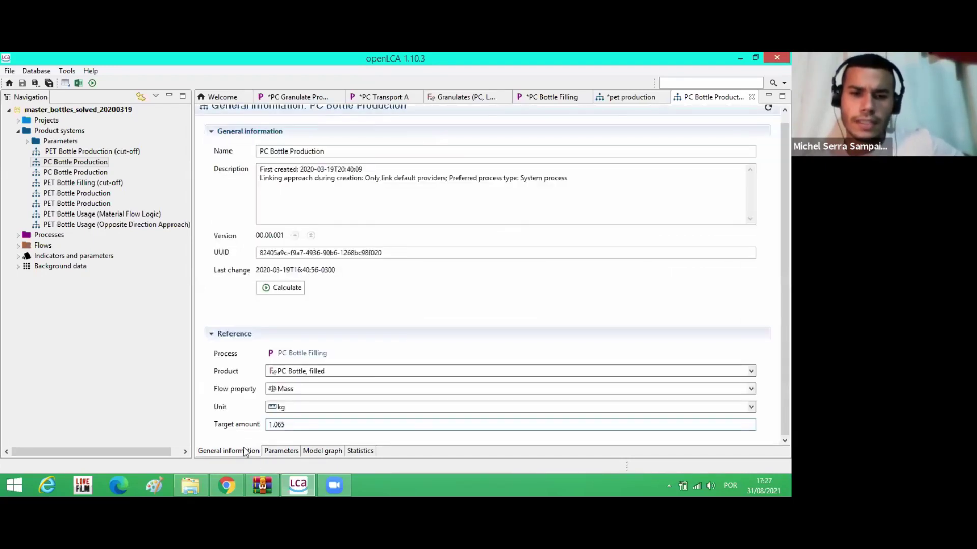
{"action": "left_click", "coordinate": [272, 371]}
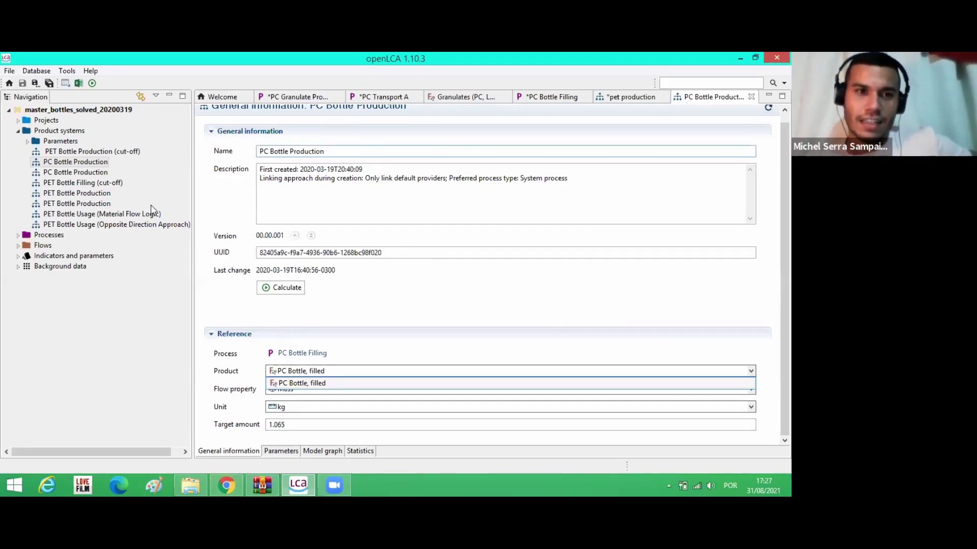
Step: Start calculating PC Bottle Production without saving the modified elements, and show the available allocation methods
{"action": "left_click", "coordinate": [285, 290]}
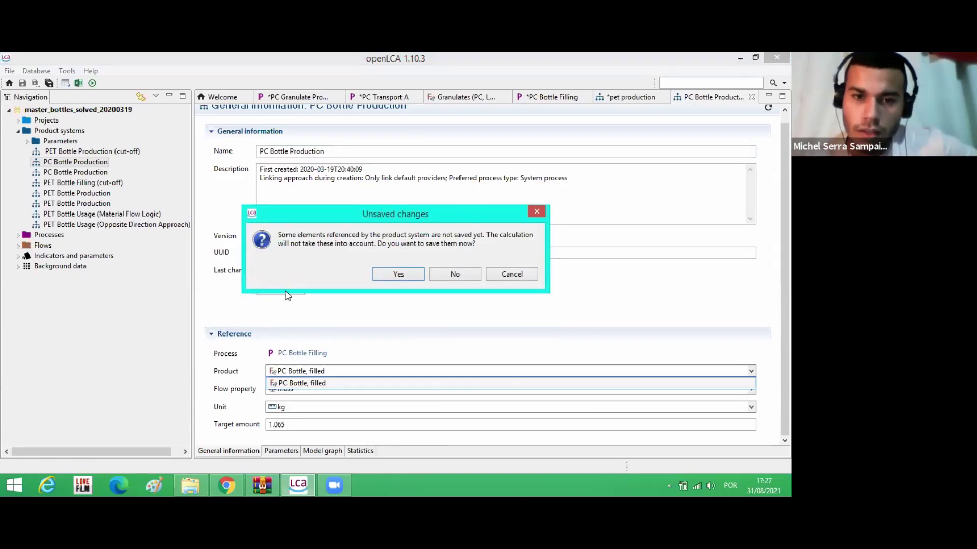
{"action": "left_click", "coordinate": [455, 275]}
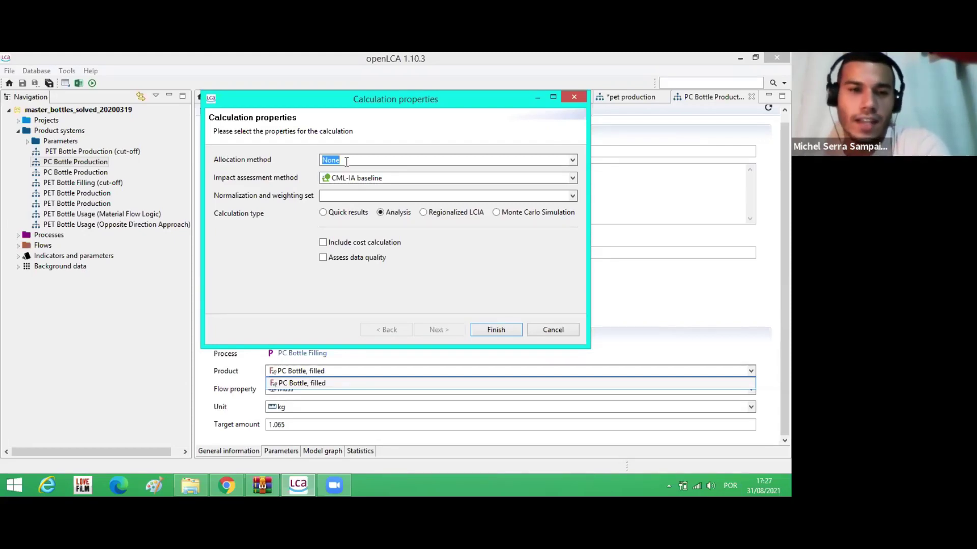
{"action": "left_click", "coordinate": [572, 160]}
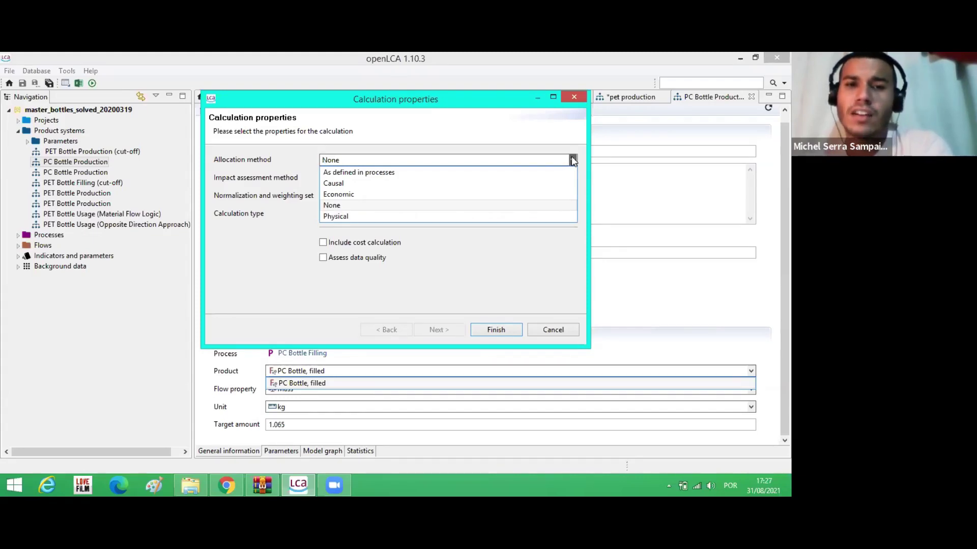
Step: Review the available allocation methods for the calculation, leaving None selected
{"action": "left_click", "coordinate": [572, 159]}
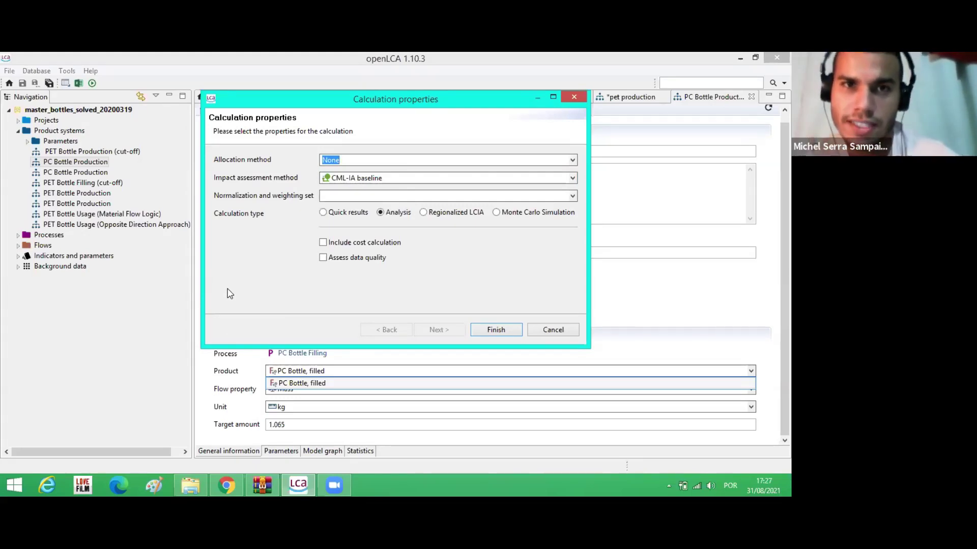
{"action": "left_click", "coordinate": [358, 161]}
{"action": "left_click", "coordinate": [357, 161]}
{"action": "left_click", "coordinate": [356, 160]}
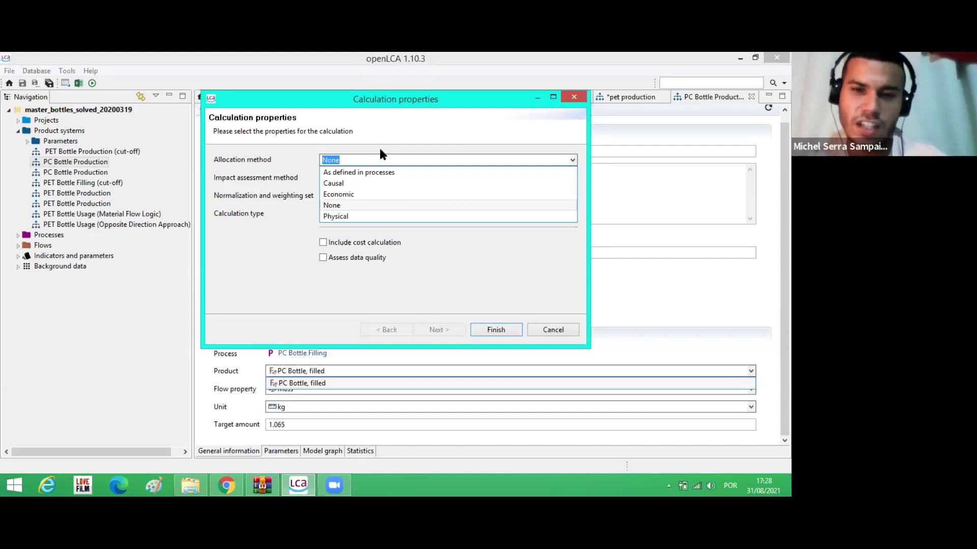
{"action": "left_click", "coordinate": [478, 132]}
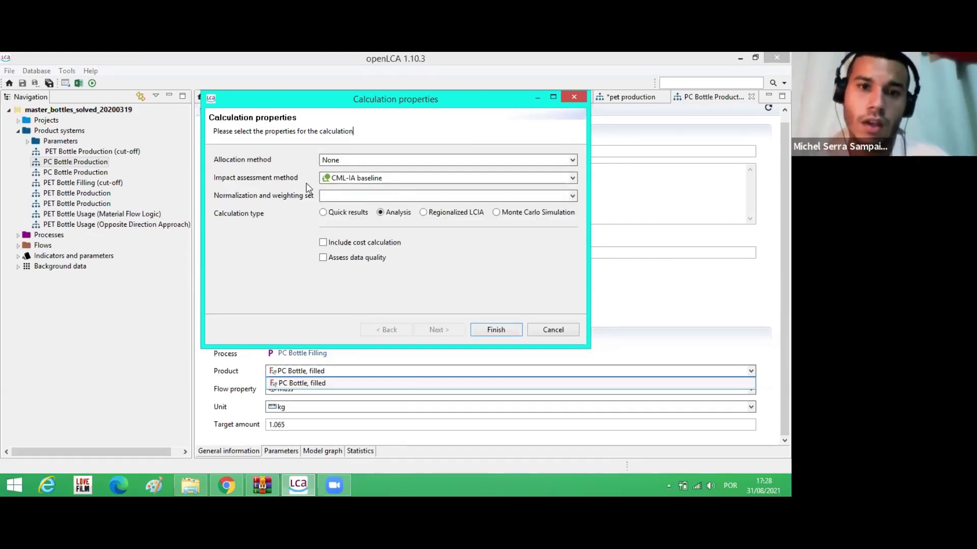
Step: Clear the impact assessment method and go through the full list of available methods
{"action": "left_click", "coordinate": [346, 180]}
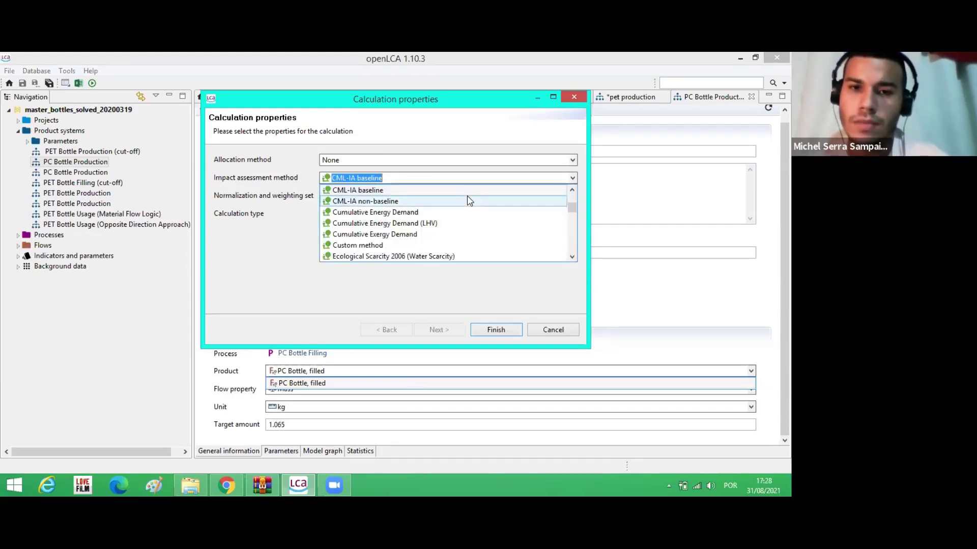
{"action": "key", "text": "BackSpace"}
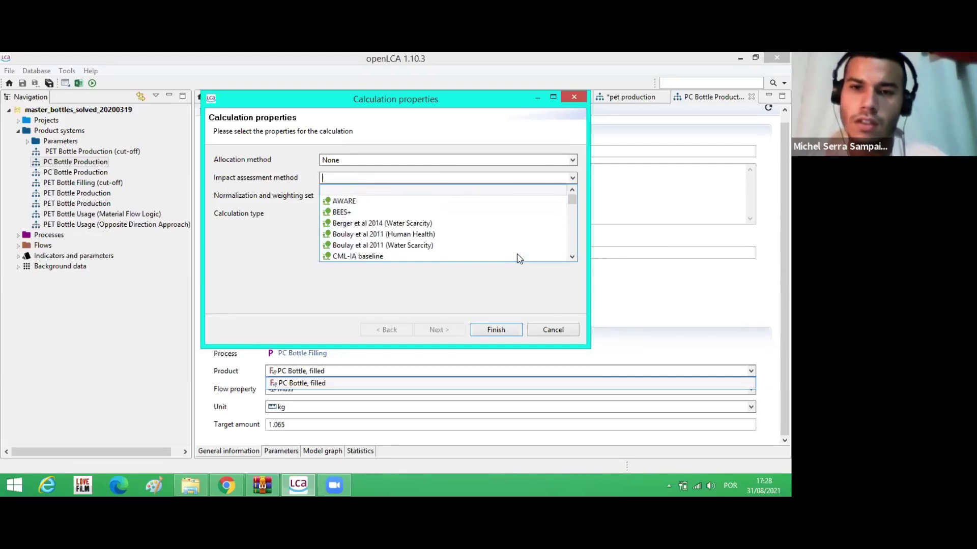
{"action": "key", "text": "Down"}
{"action": "key", "text": "Down"}
{"action": "key", "text": "Down"}
{"action": "key", "text": "Down"}
{"action": "key", "text": "Down"}
{"action": "key", "text": "Down"}
{"action": "key", "text": "Down"}
{"action": "key", "text": "Down"}
{"action": "key", "text": "Down"}
{"action": "key", "text": "Down"}
{"action": "key", "text": "Down"}
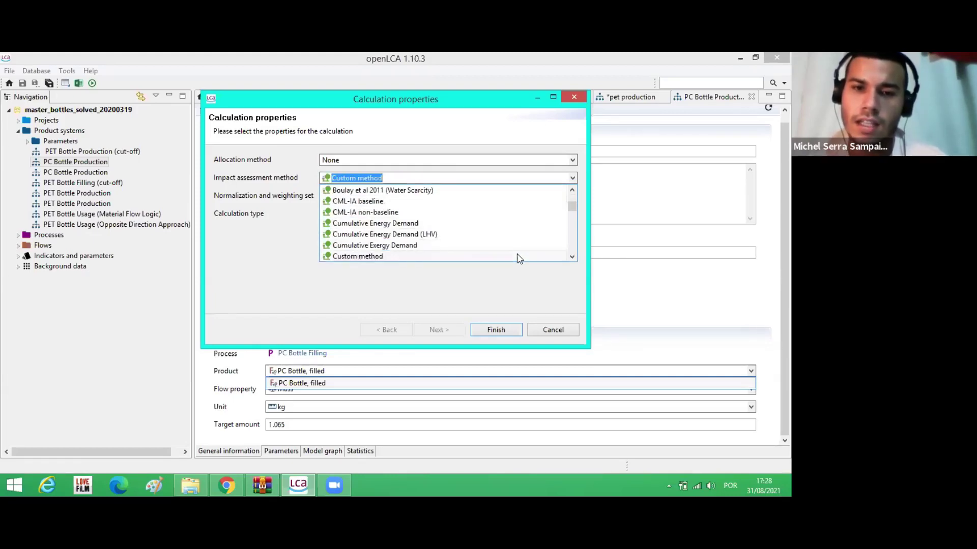
{"action": "key", "text": "Down"}
{"action": "key", "text": "Down"}
{"action": "key", "text": "Down"}
{"action": "key", "text": "Down"}
{"action": "key", "text": "Down"}
{"action": "key", "text": "Down"}
{"action": "key", "text": "Down"}
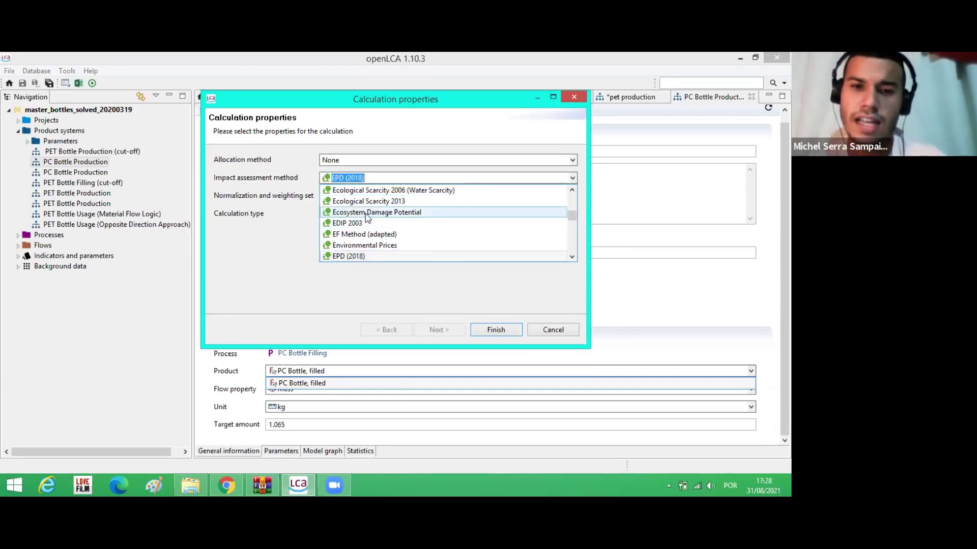
{"action": "key", "text": "Down"}
{"action": "key", "text": "Down"}
{"action": "key", "text": "Down"}
{"action": "key", "text": "Down"}
{"action": "key", "text": "Down"}
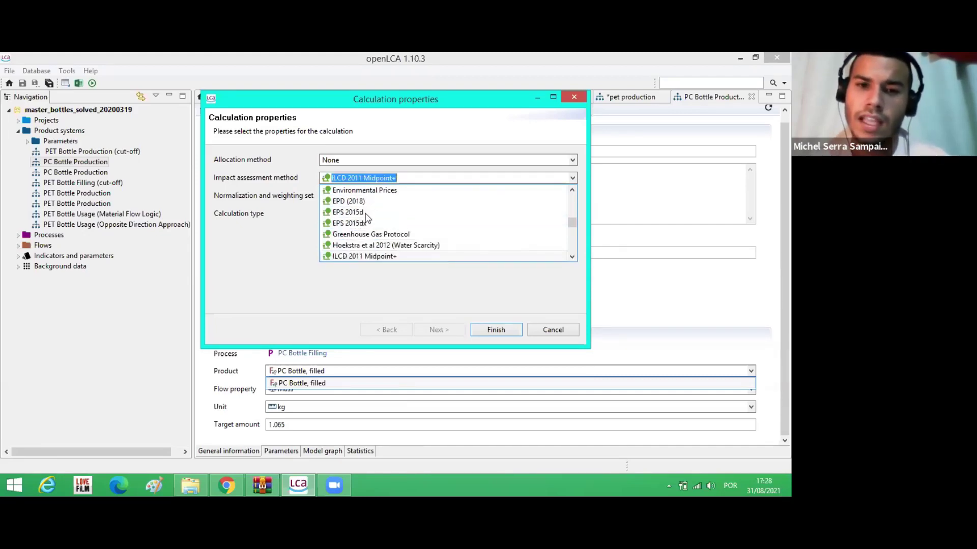
{"action": "key", "text": "Down"}
{"action": "key", "text": "Down"}
{"action": "key", "text": "Down"}
{"action": "key", "text": "Down"}
{"action": "key", "text": "Down"}
{"action": "key", "text": "Down"}
{"action": "key", "text": "Down"}
{"action": "key", "text": "Down"}
{"action": "key", "text": "Down"}
{"action": "key", "text": "Down"}
{"action": "key", "text": "Down"}
{"action": "key", "text": "Down"}
{"action": "key", "text": "Down"}
{"action": "key", "text": "Down"}
{"action": "key", "text": "Down"}
{"action": "key", "text": "Down"}
{"action": "key", "text": "Down"}
{"action": "key", "text": "Down"}
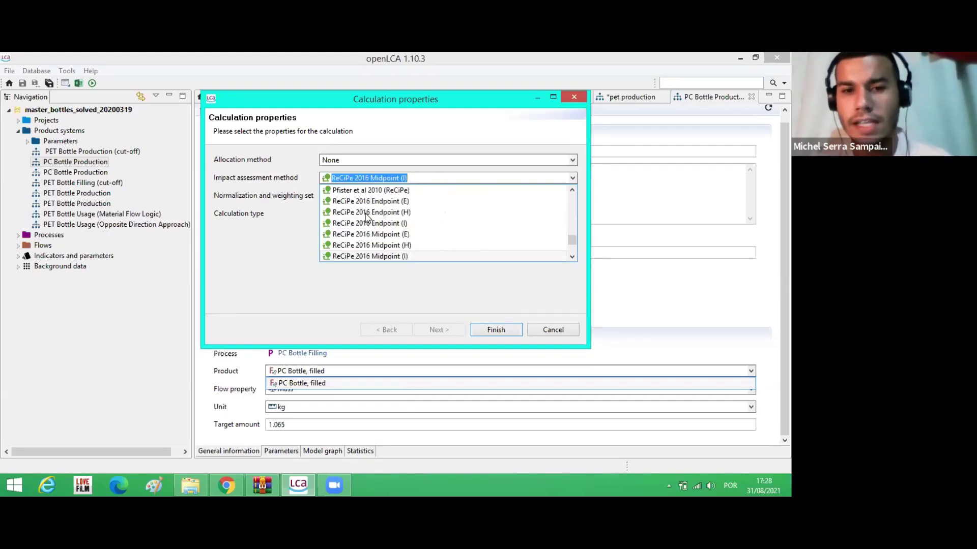
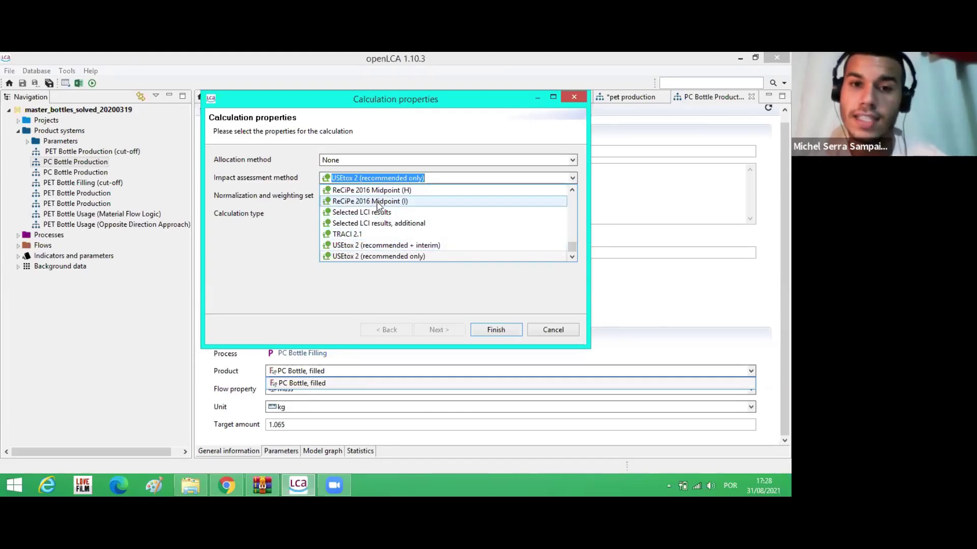
Step: Choose CML-IA baseline as the impact assessment method
{"action": "scroll", "coordinate": [571, 220], "scroll_direction": "up", "scroll_amount": 3}
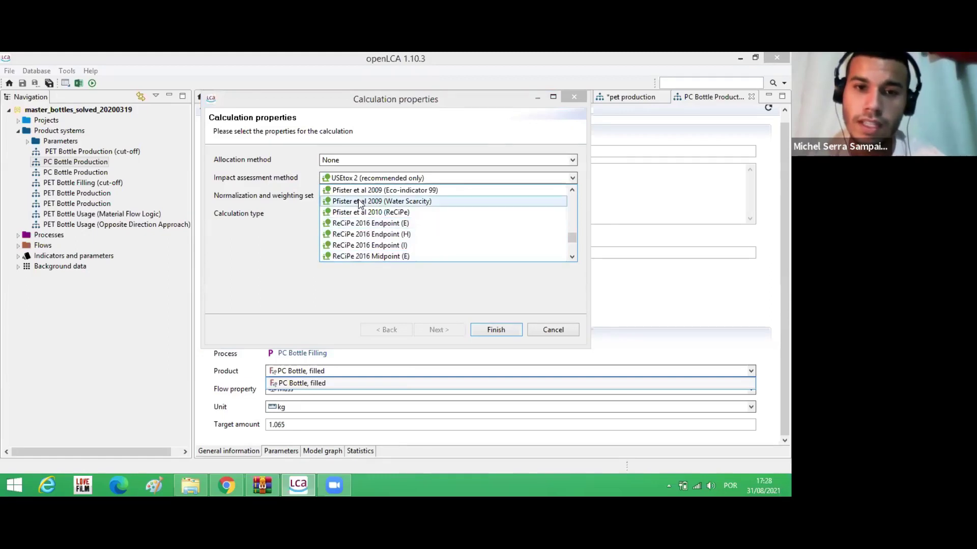
{"action": "scroll", "coordinate": [573, 210], "scroll_direction": "up", "scroll_amount": 3}
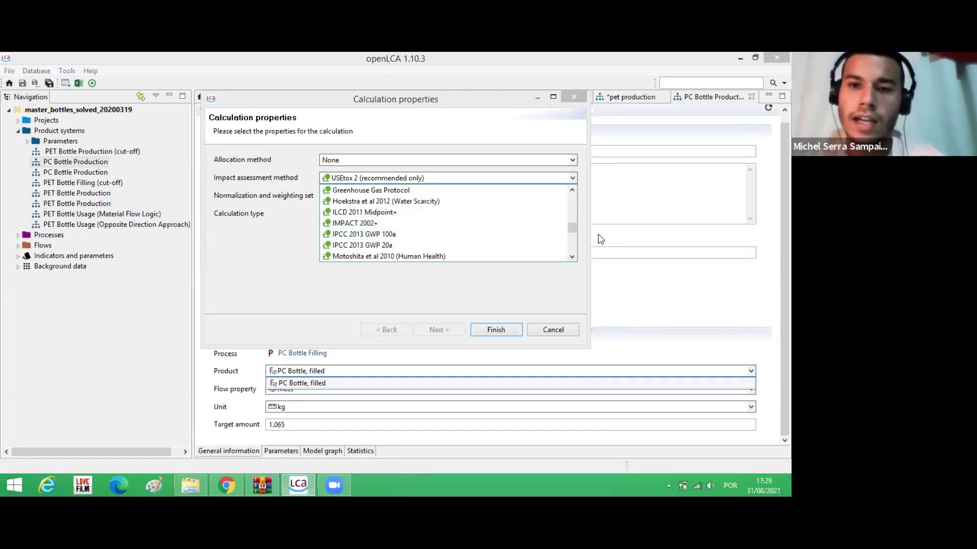
{"action": "scroll", "coordinate": [572, 213], "scroll_direction": "up", "scroll_amount": 4}
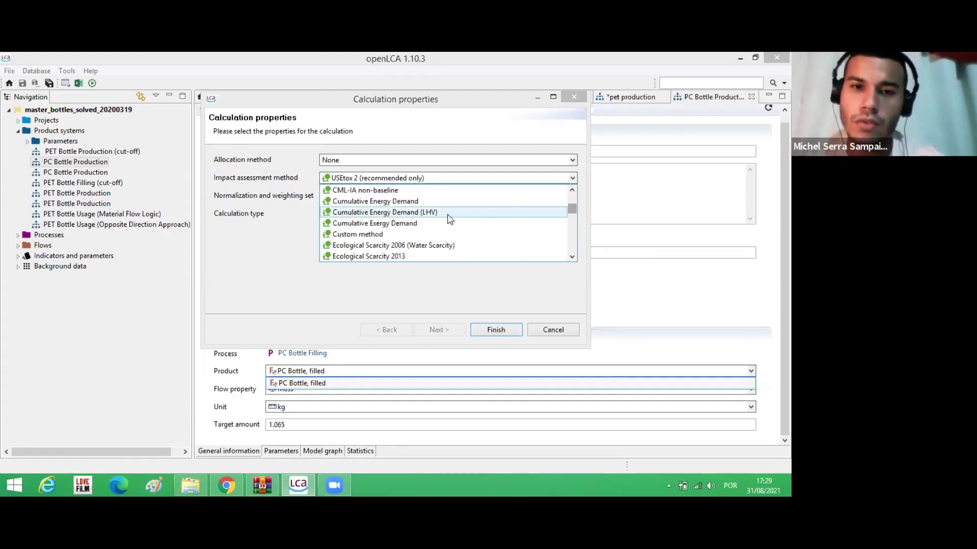
{"action": "scroll", "coordinate": [572, 194], "scroll_direction": "up", "scroll_amount": 2}
{"action": "left_click", "coordinate": [359, 257]}
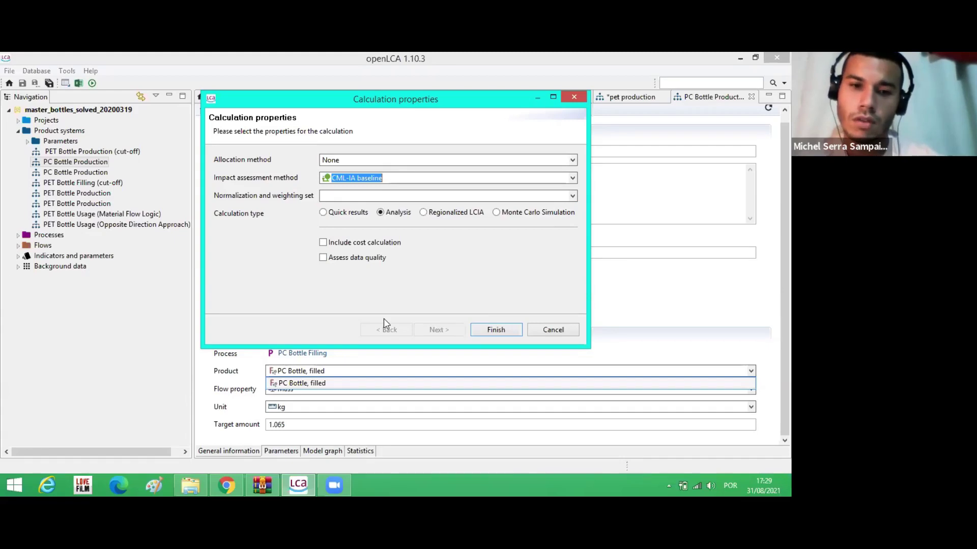
Step: Run the analysis calculation for the PC Bottle Production system with the chosen properties
{"action": "left_click", "coordinate": [326, 482]}
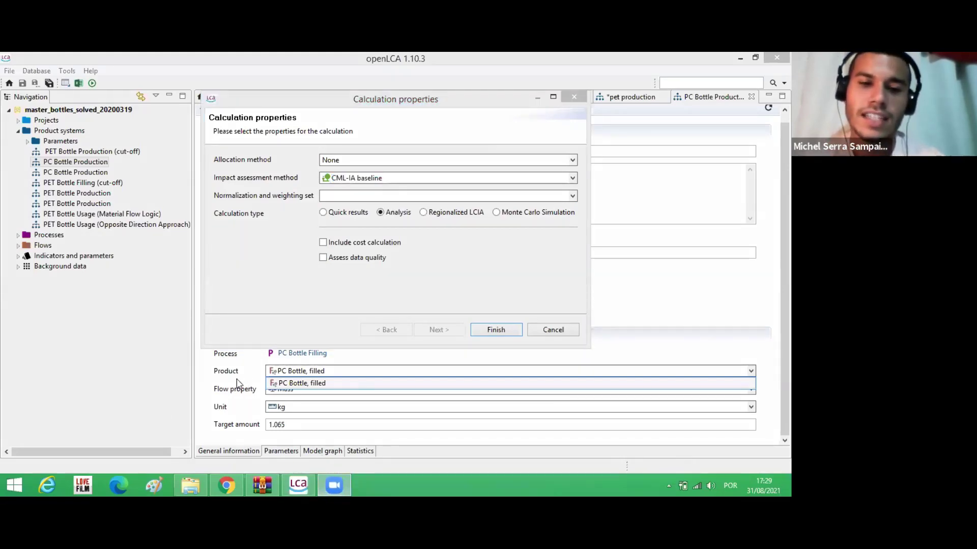
{"action": "left_click", "coordinate": [259, 367]}
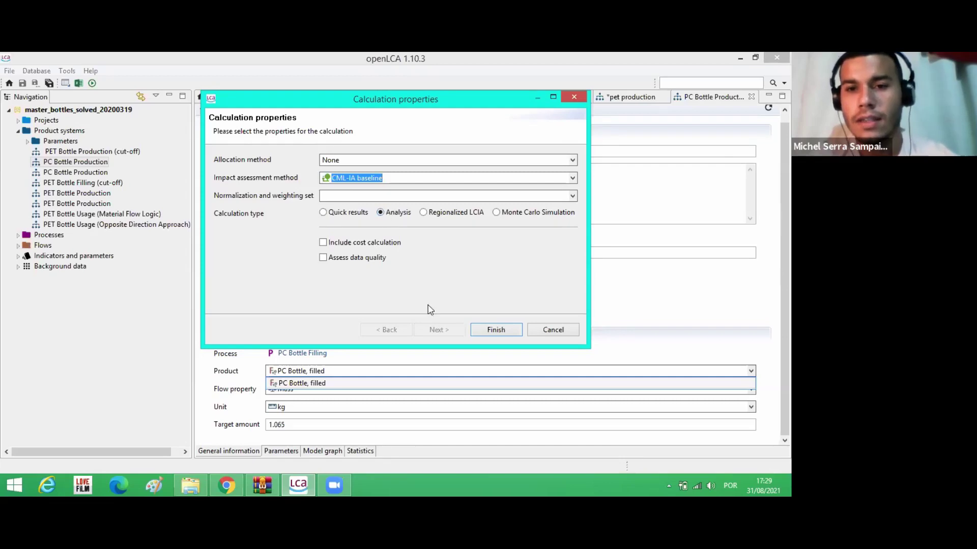
{"action": "left_click", "coordinate": [505, 333]}
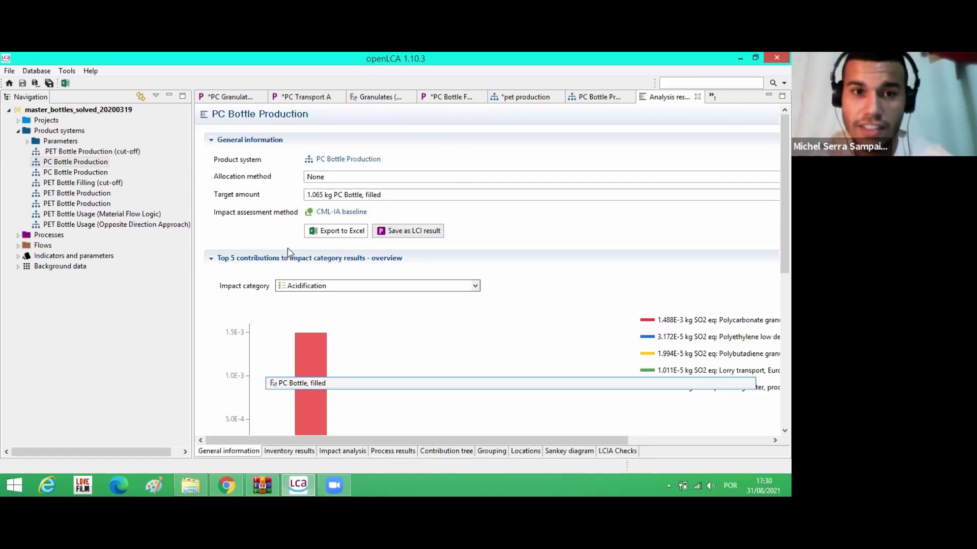
Step: Show the top 5 contributions to impact category results for Global warming (GWP100a)
{"action": "scroll", "coordinate": [288, 249], "scroll_direction": "down", "scroll_amount": 2}
{"action": "scroll", "coordinate": [290, 252], "scroll_direction": "down", "scroll_amount": 1}
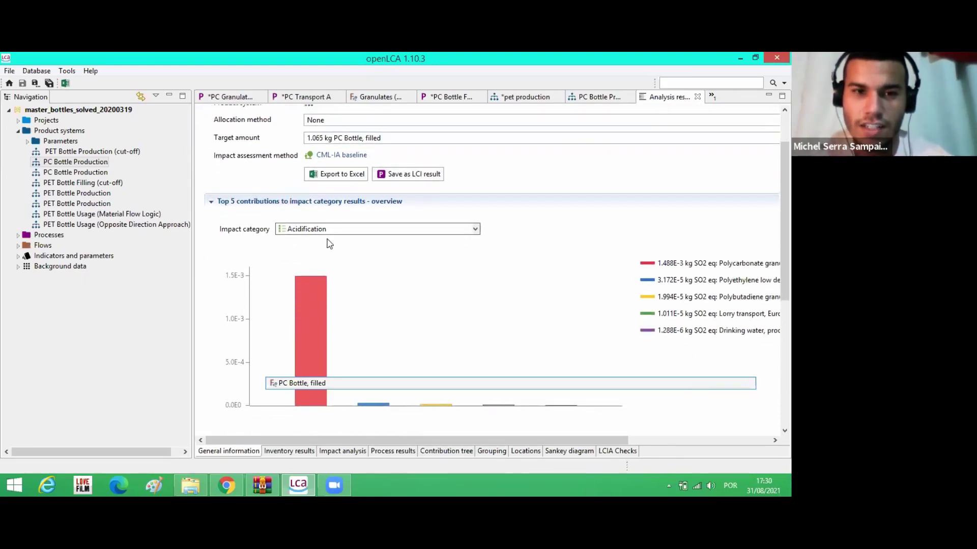
{"action": "left_click", "coordinate": [367, 230]}
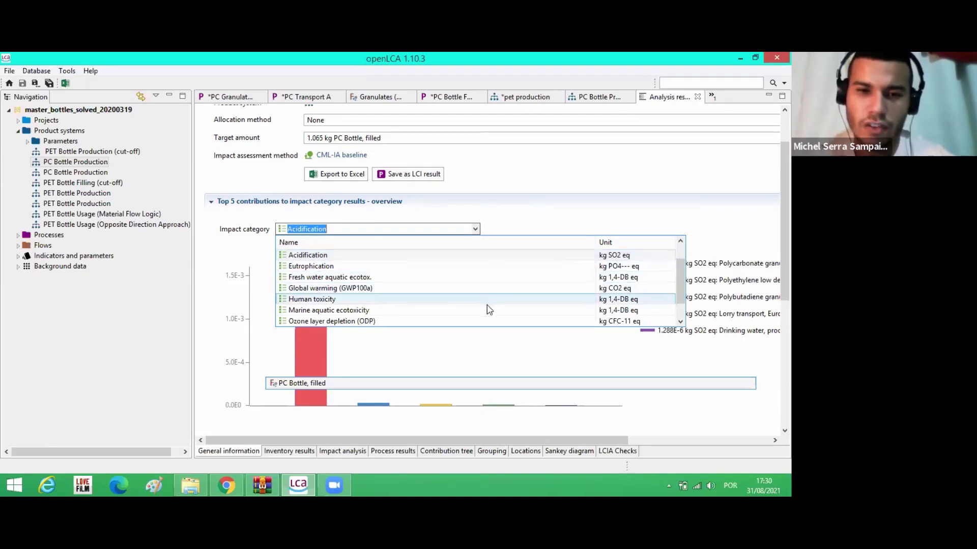
{"action": "left_click", "coordinate": [358, 257]}
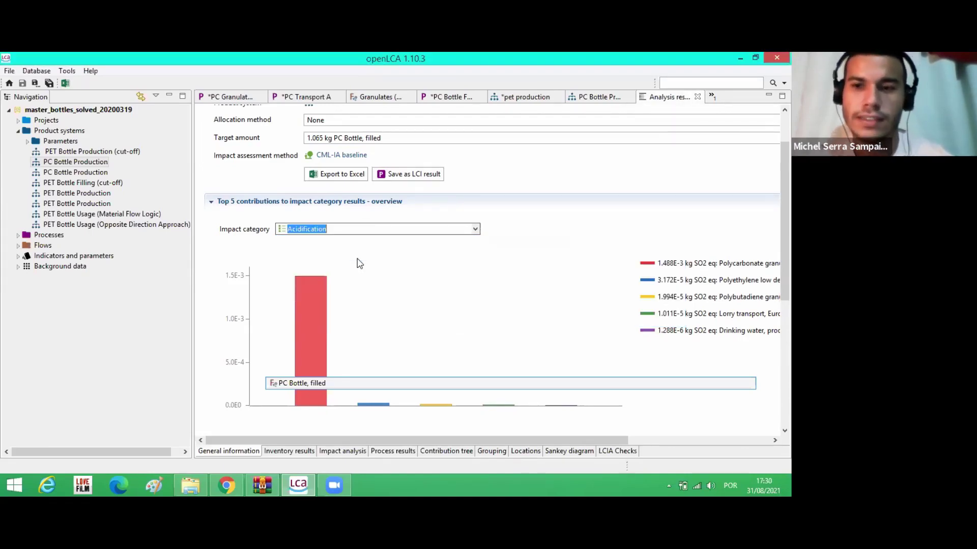
{"action": "key", "text": "Down"}
{"action": "key", "text": "Down"}
{"action": "key", "text": "Down"}
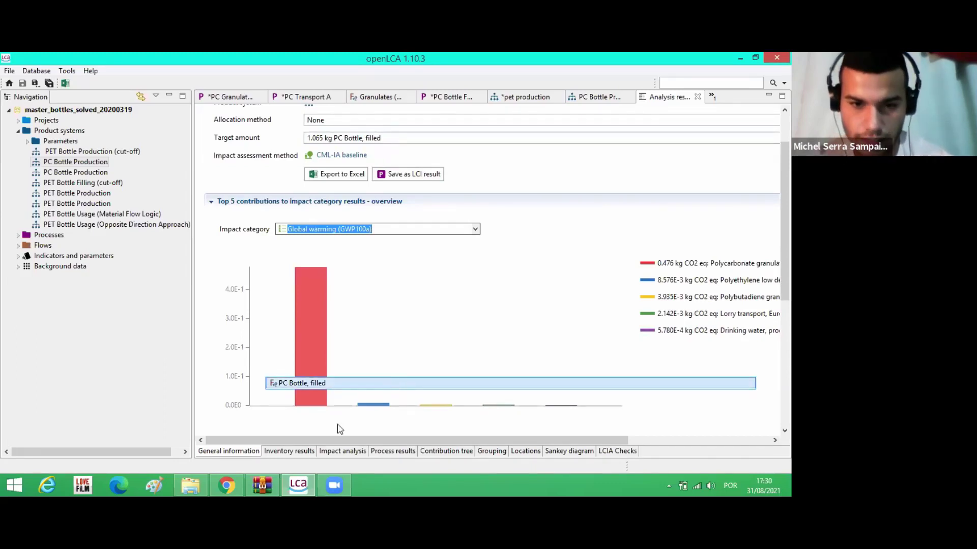
{"action": "key", "text": "ctrl+Page_Down"}
{"action": "left_click", "coordinate": [240, 451]}
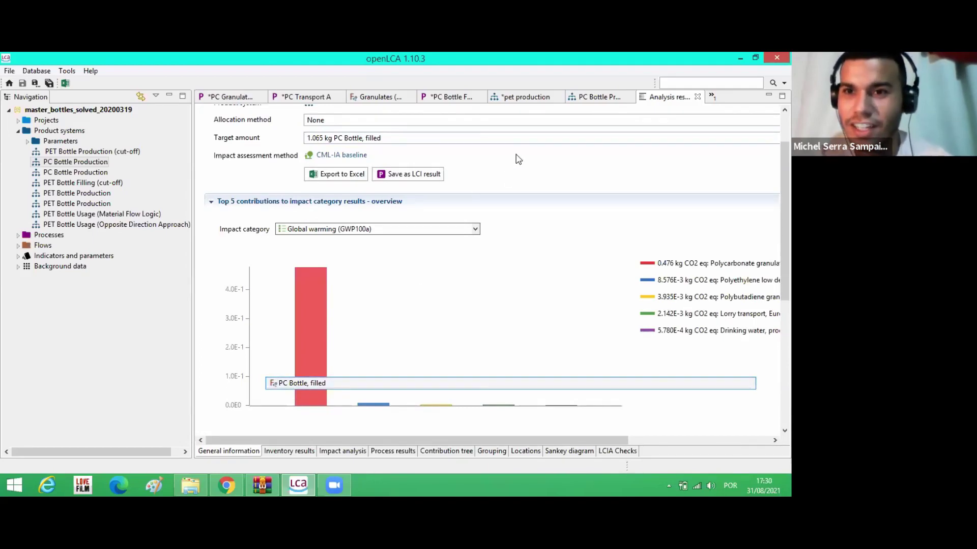
Step: Close the PC Bottle Production and pet production product system editors, discarding the unsaved changes in pet production
{"action": "left_click", "coordinate": [630, 97]}
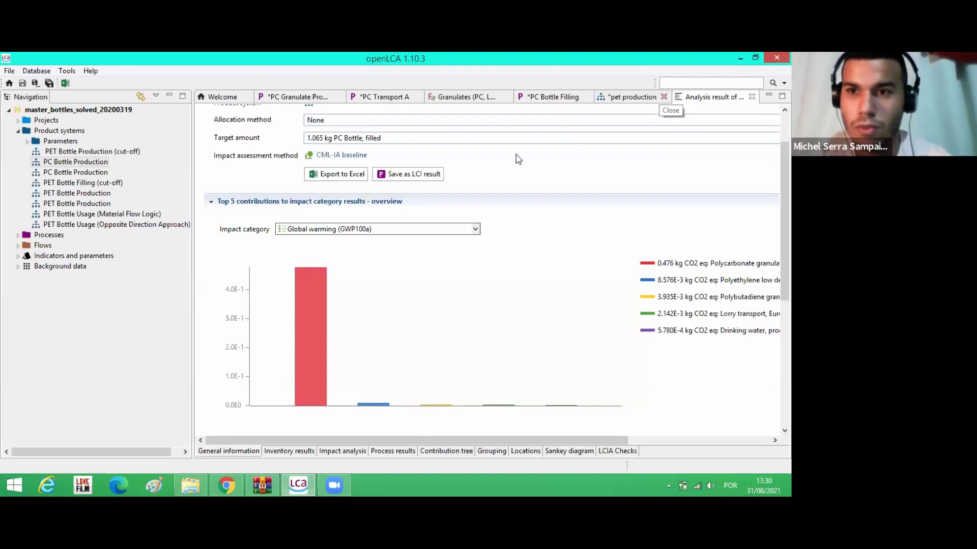
{"action": "left_click", "coordinate": [664, 97]}
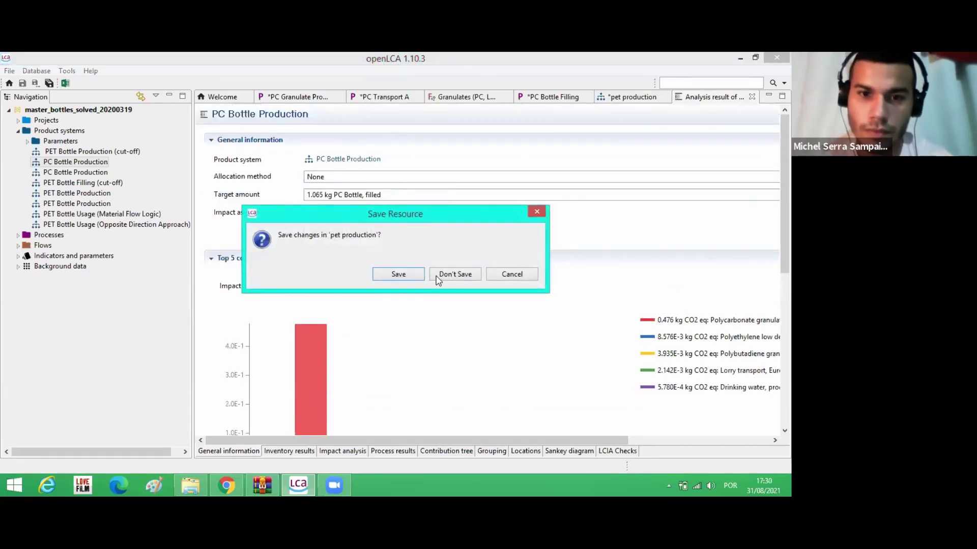
{"action": "left_click", "coordinate": [442, 278]}
Step: Examine the Global warming (GWP100a) contribution chart and read the process names in its legend
{"action": "scroll", "coordinate": [269, 322], "scroll_direction": "down", "scroll_amount": 3}
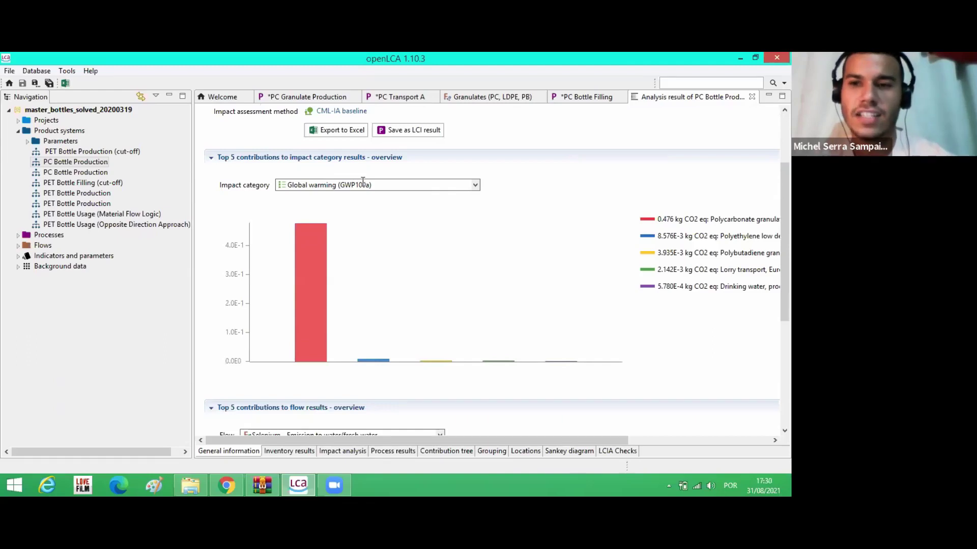
{"action": "left_click", "coordinate": [363, 182]}
{"action": "left_click", "coordinate": [371, 222]}
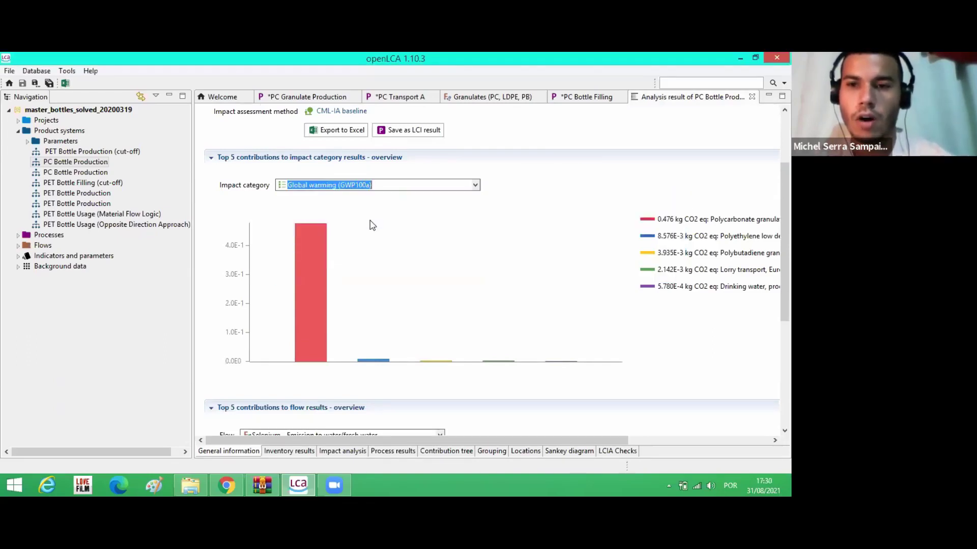
{"action": "left_click_drag", "start_coordinate": [554, 438], "coordinate": [596, 439]}
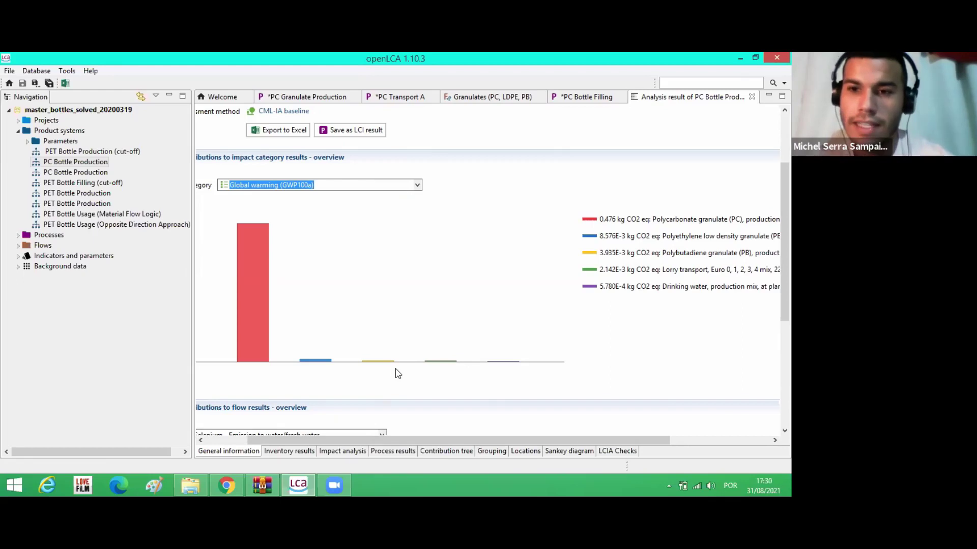
{"action": "left_click_drag", "start_coordinate": [300, 440], "coordinate": [253, 440]}
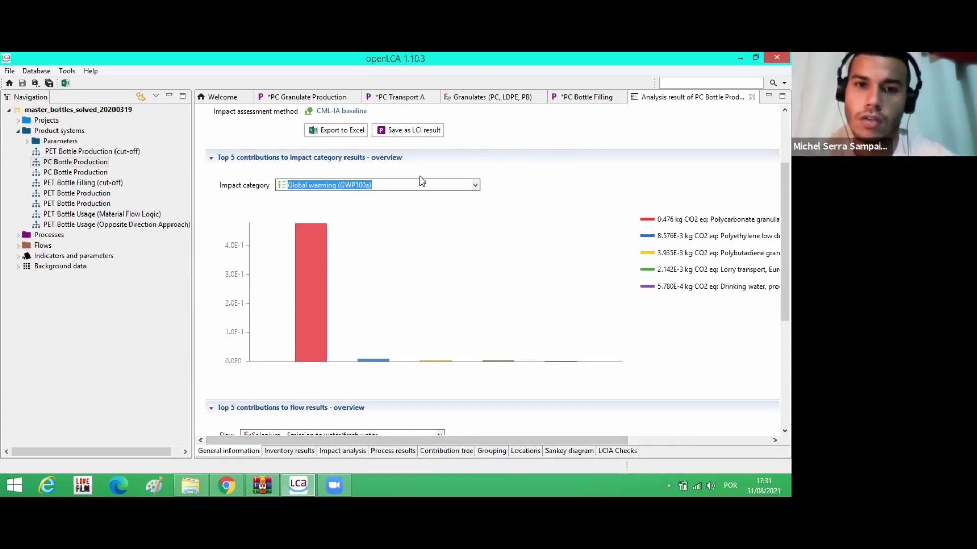
Step: Show the top 5 impact contributions for the Terrestrial ecotoxicity category
{"action": "left_click", "coordinate": [443, 185]}
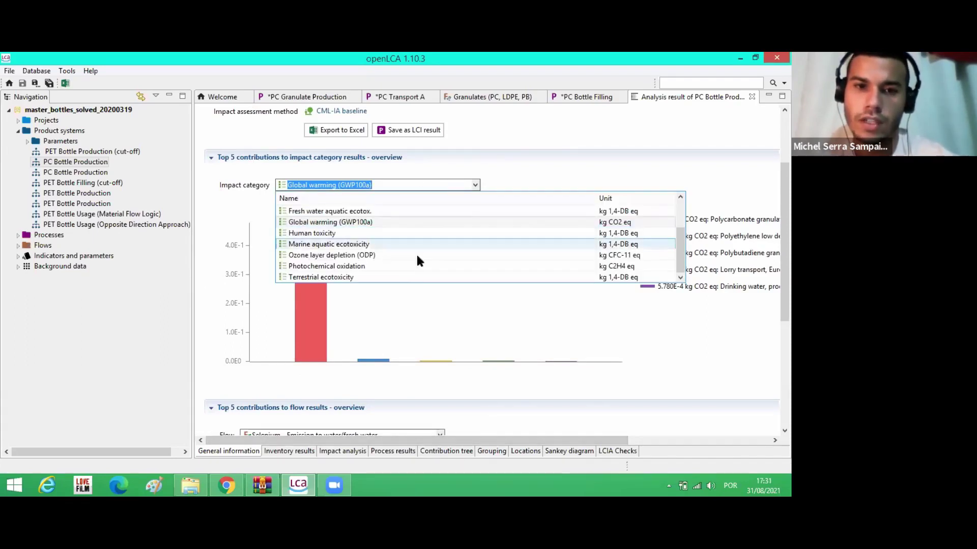
{"action": "left_click", "coordinate": [421, 276]}
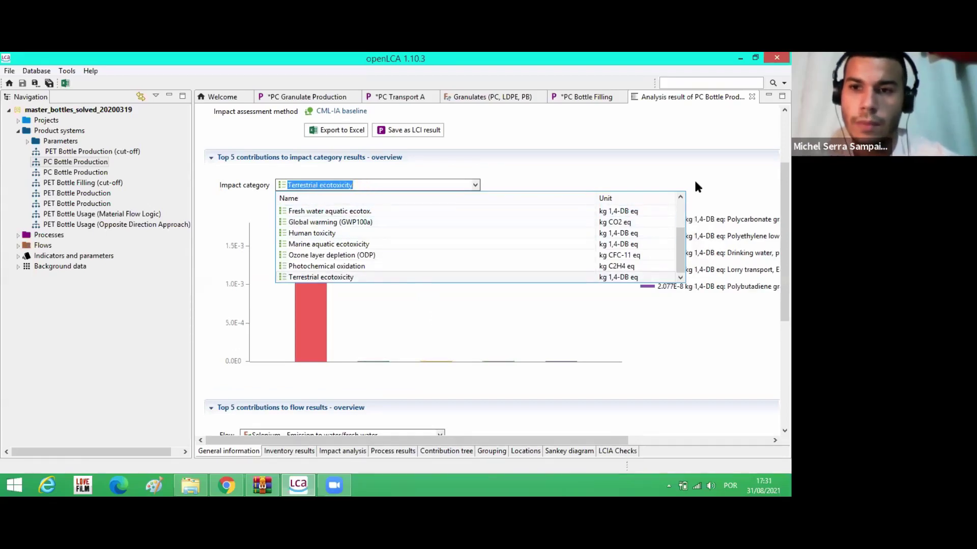
{"action": "left_click", "coordinate": [475, 187]}
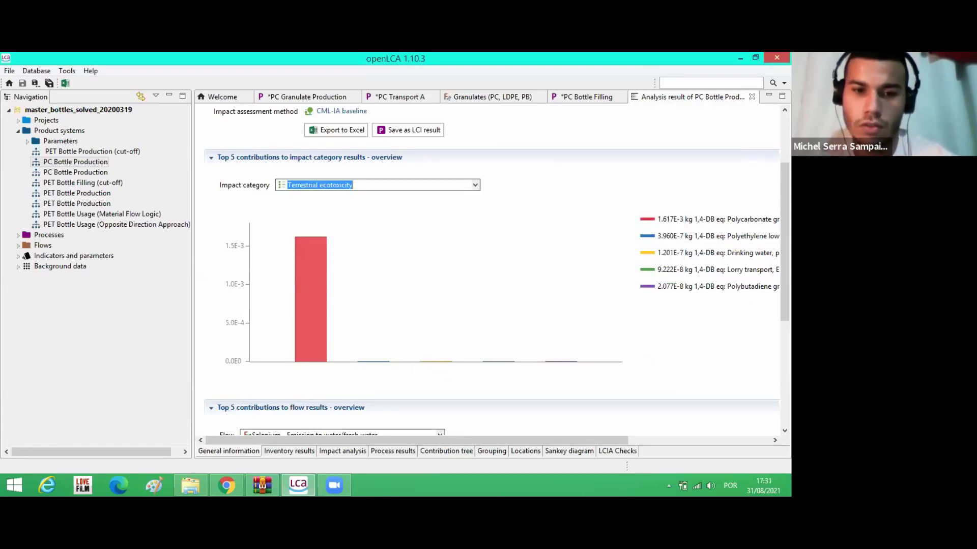
Step: Show the top 5 contributions to flow results for packaging waste (plastic) under Wastes/Production residues
{"action": "scroll", "coordinate": [492, 280], "scroll_direction": "down", "scroll_amount": 5}
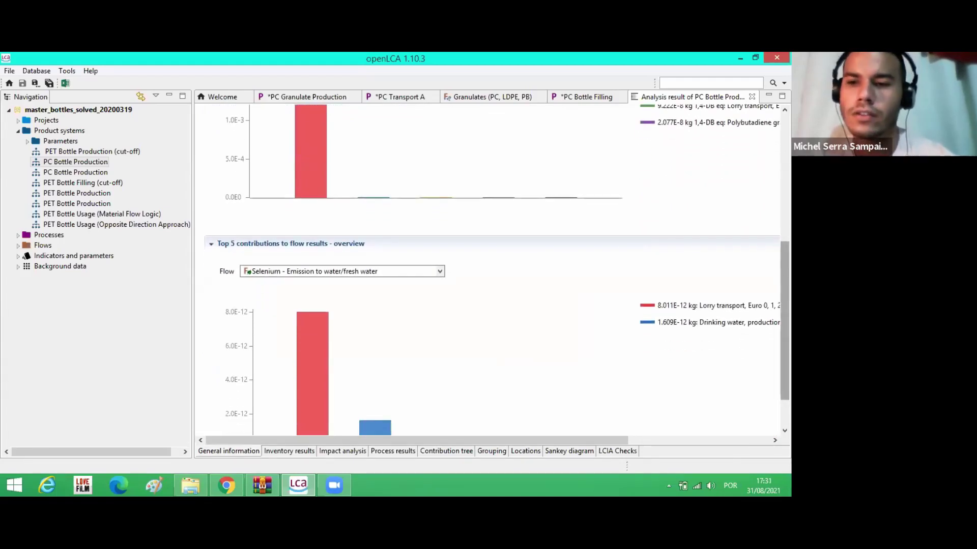
{"action": "scroll", "coordinate": [785, 346], "scroll_direction": "down", "scroll_amount": 2}
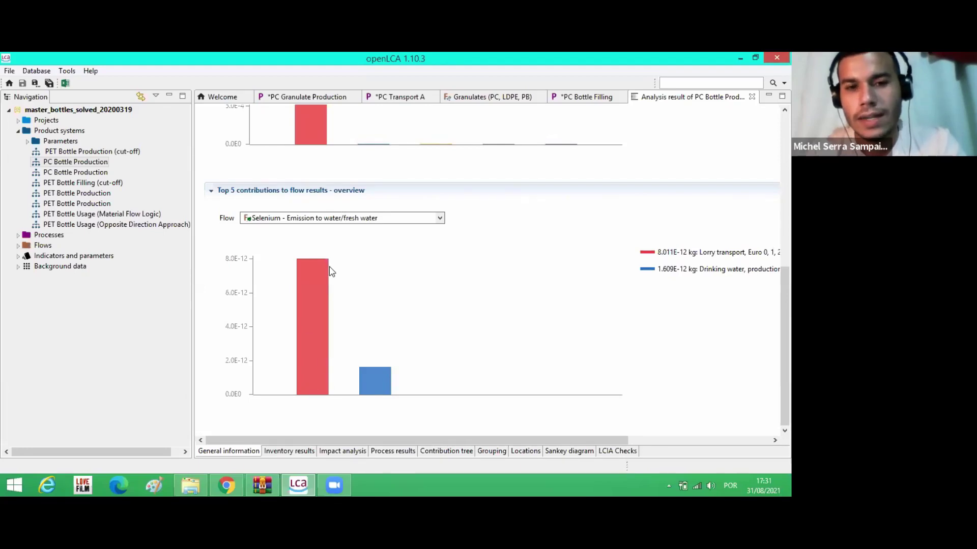
{"action": "left_click", "coordinate": [346, 220]}
{"action": "scroll", "coordinate": [350, 273], "scroll_direction": "up", "scroll_amount": 5}
{"action": "scroll", "coordinate": [350, 274], "scroll_direction": "up", "scroll_amount": 8}
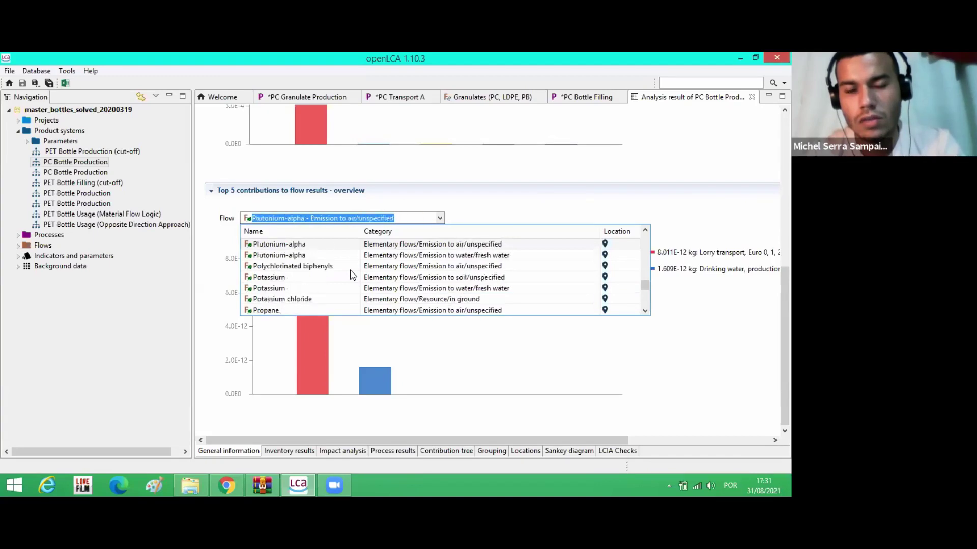
{"action": "scroll", "coordinate": [350, 275], "scroll_direction": "up", "scroll_amount": 10}
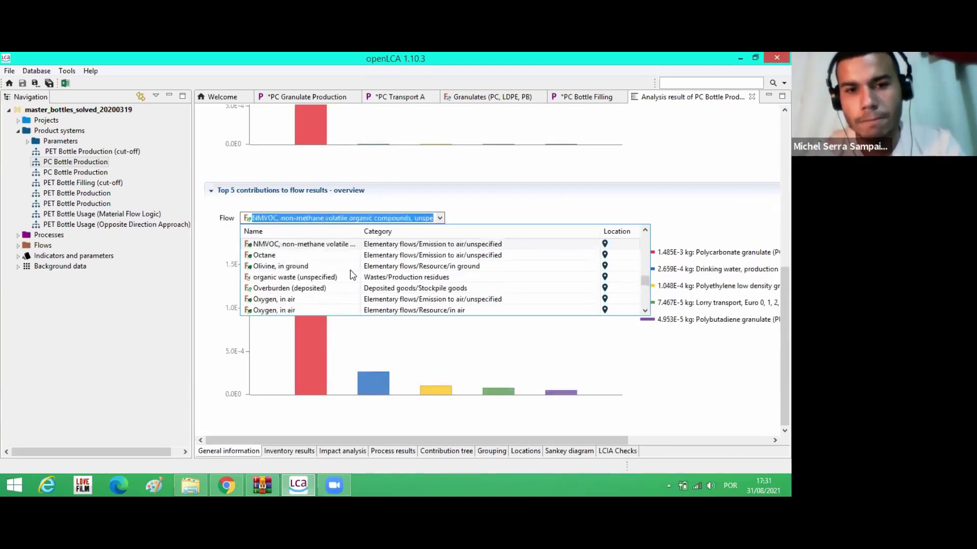
{"action": "scroll", "coordinate": [352, 275], "scroll_direction": "down", "scroll_amount": 10}
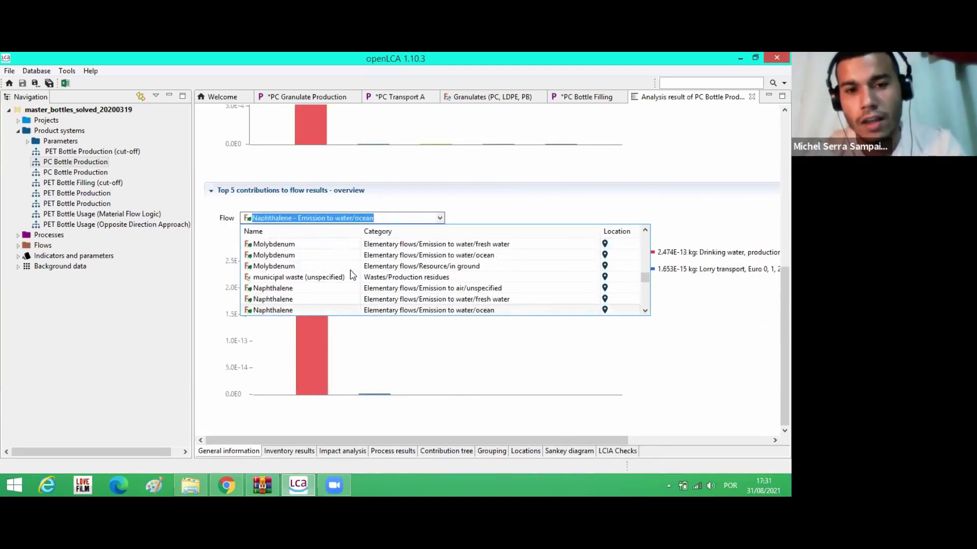
{"action": "scroll", "coordinate": [350, 275], "scroll_direction": "down", "scroll_amount": 2}
{"action": "scroll", "coordinate": [350, 275], "scroll_direction": "up", "scroll_amount": 4}
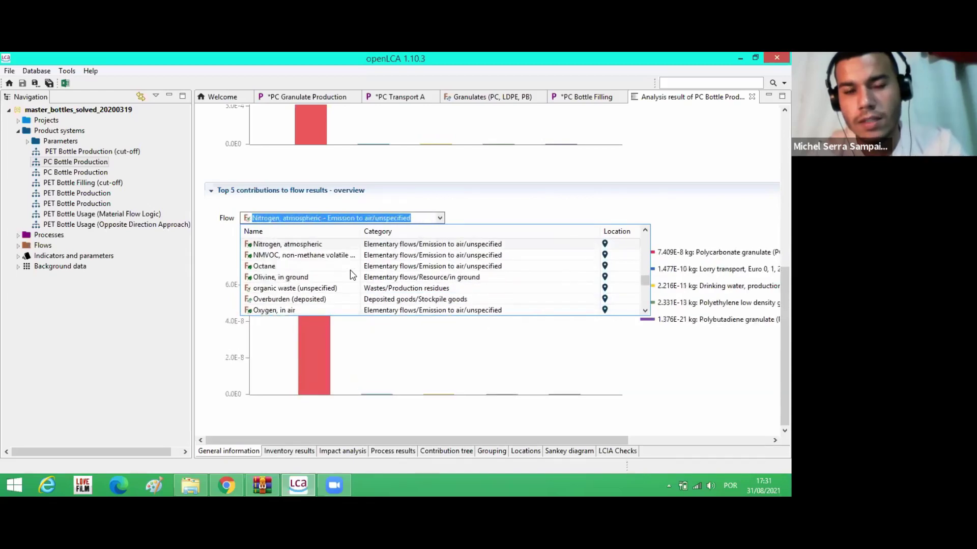
{"action": "scroll", "coordinate": [350, 275], "scroll_direction": "up", "scroll_amount": 5}
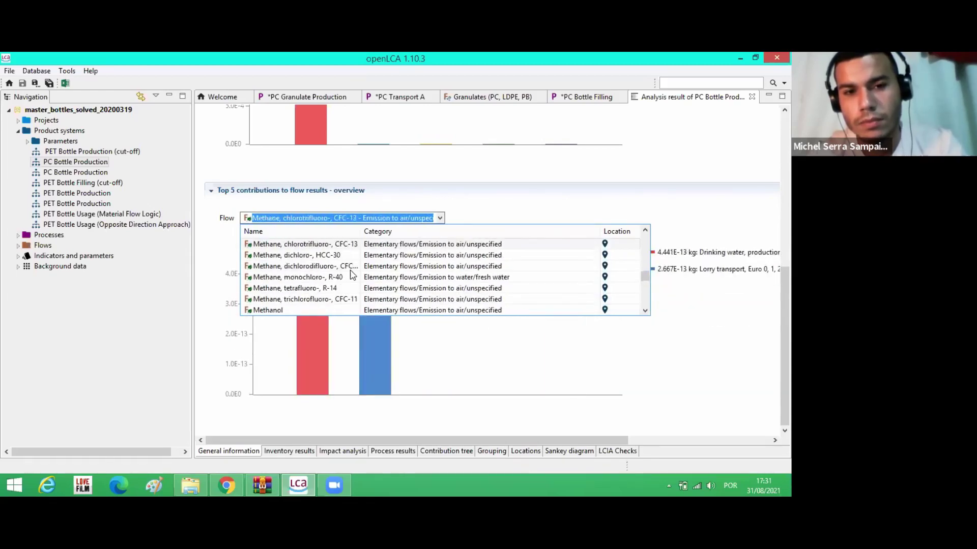
{"action": "scroll", "coordinate": [352, 275], "scroll_direction": "up", "scroll_amount": 8}
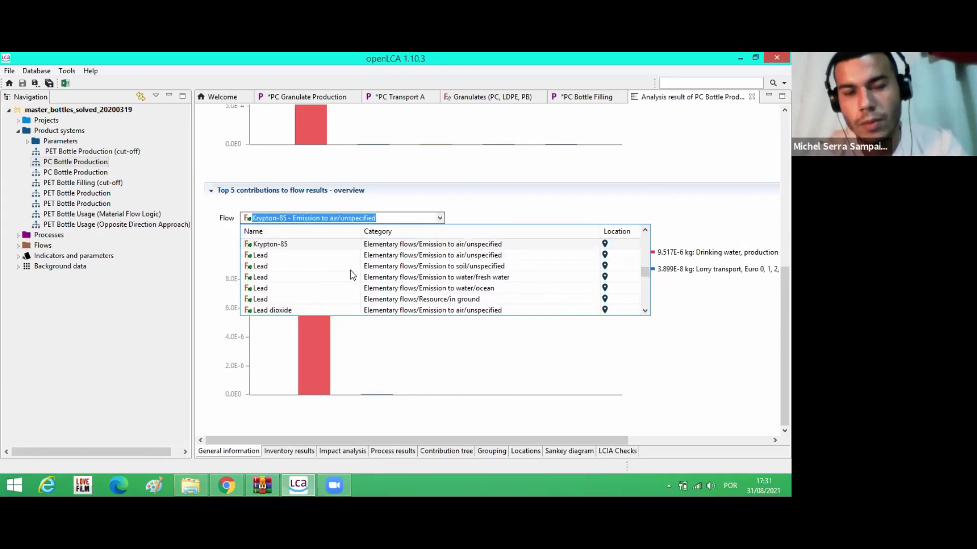
{"action": "scroll", "coordinate": [352, 274], "scroll_direction": "up", "scroll_amount": 8}
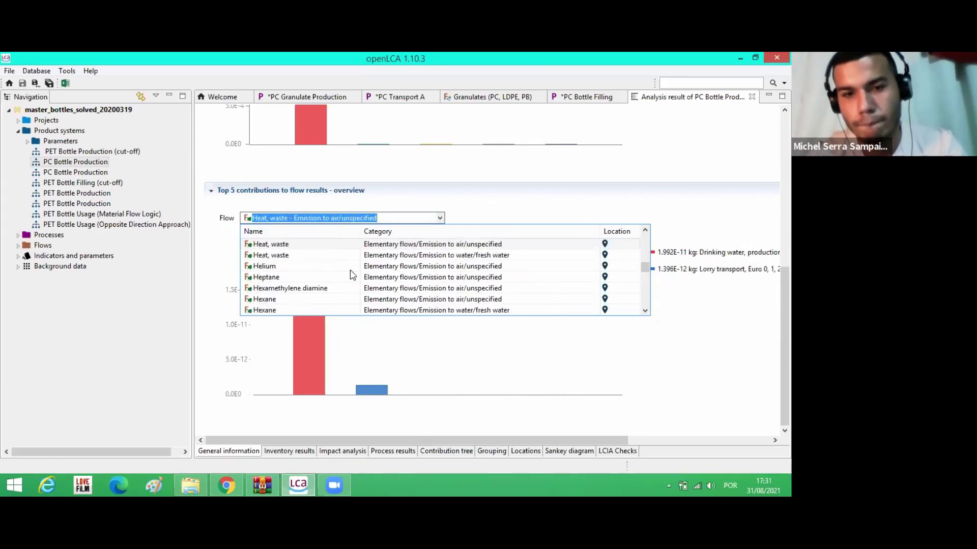
{"action": "scroll", "coordinate": [350, 275], "scroll_direction": "up", "scroll_amount": 8}
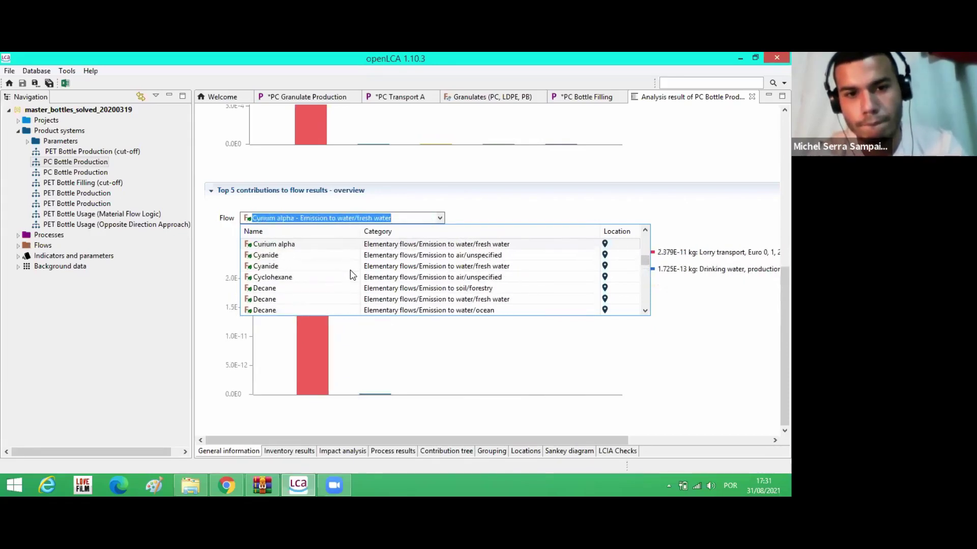
{"action": "scroll", "coordinate": [350, 275], "scroll_direction": "up", "scroll_amount": 7}
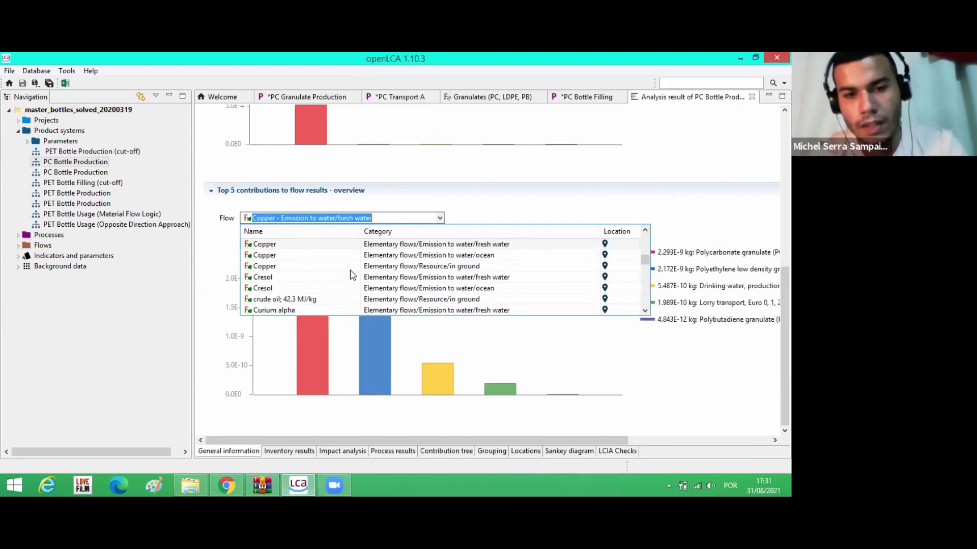
{"action": "scroll", "coordinate": [350, 275], "scroll_direction": "down", "scroll_amount": 14}
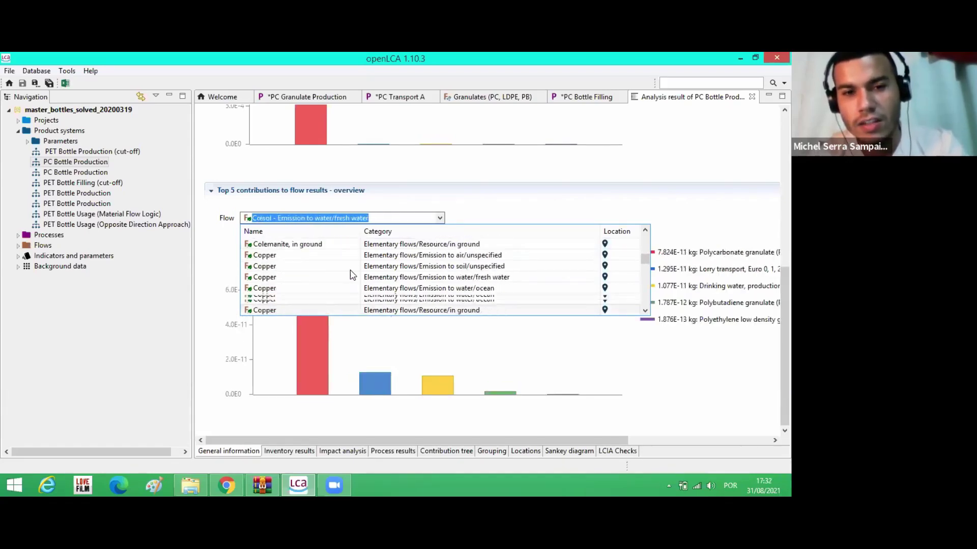
{"action": "scroll", "coordinate": [350, 275], "scroll_direction": "down", "scroll_amount": 15}
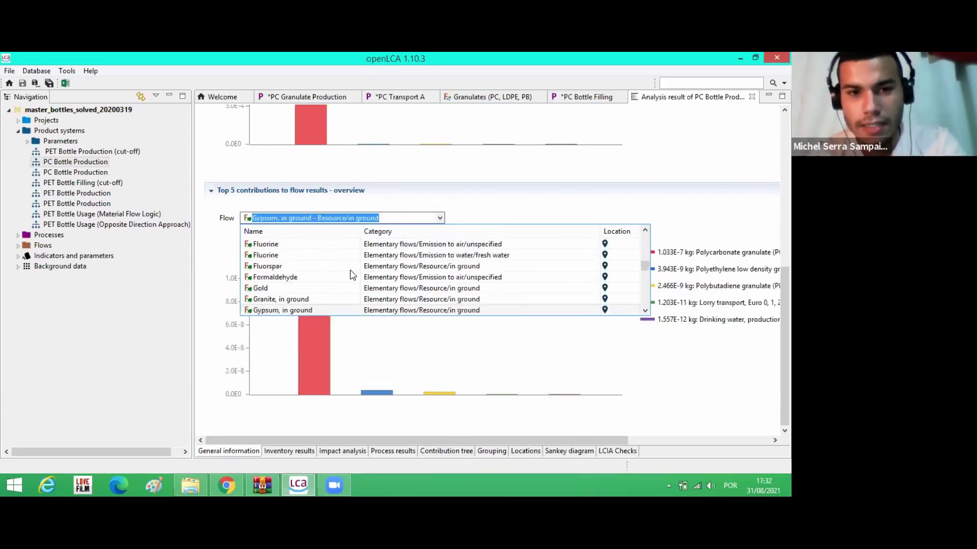
{"action": "scroll", "coordinate": [349, 275], "scroll_direction": "down", "scroll_amount": 15}
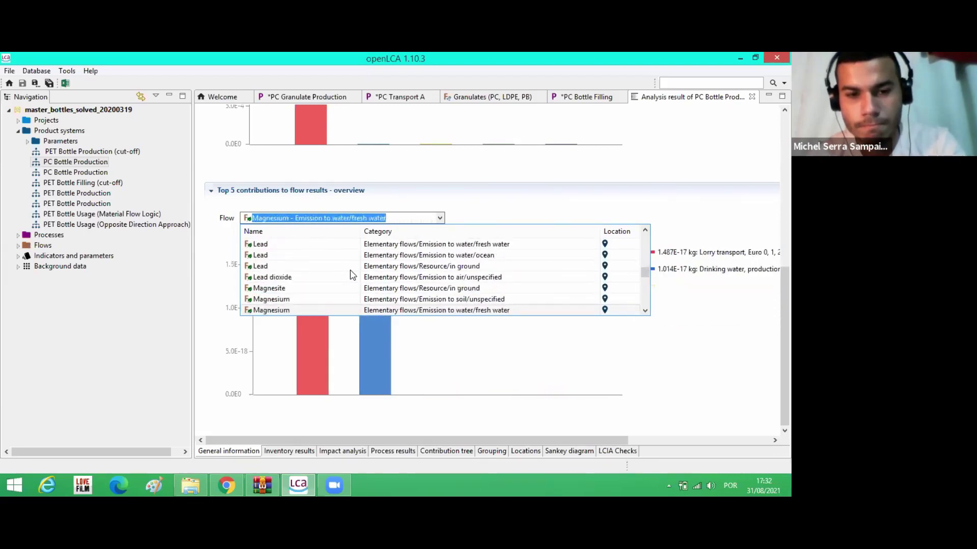
{"action": "scroll", "coordinate": [350, 275], "scroll_direction": "down", "scroll_amount": 15}
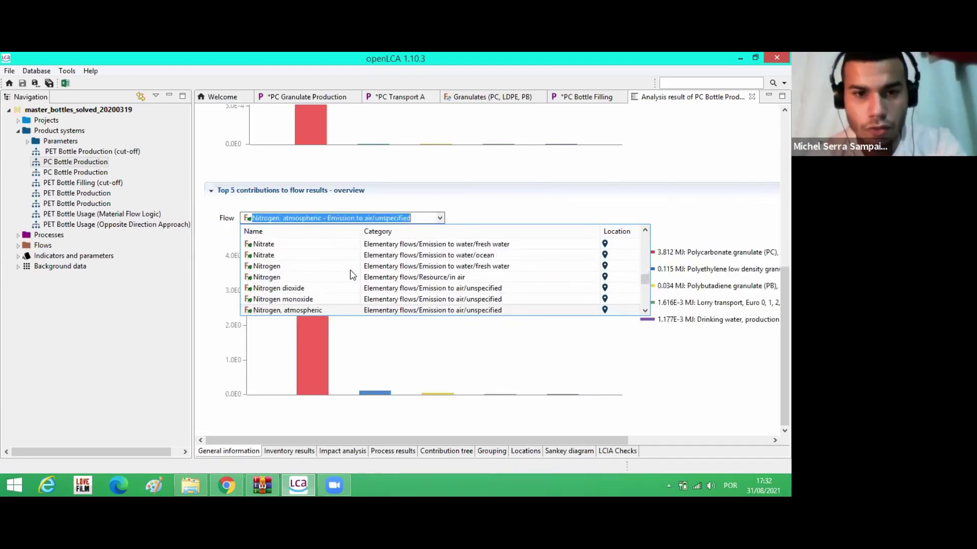
{"action": "scroll", "coordinate": [350, 275], "scroll_direction": "up", "scroll_amount": 12}
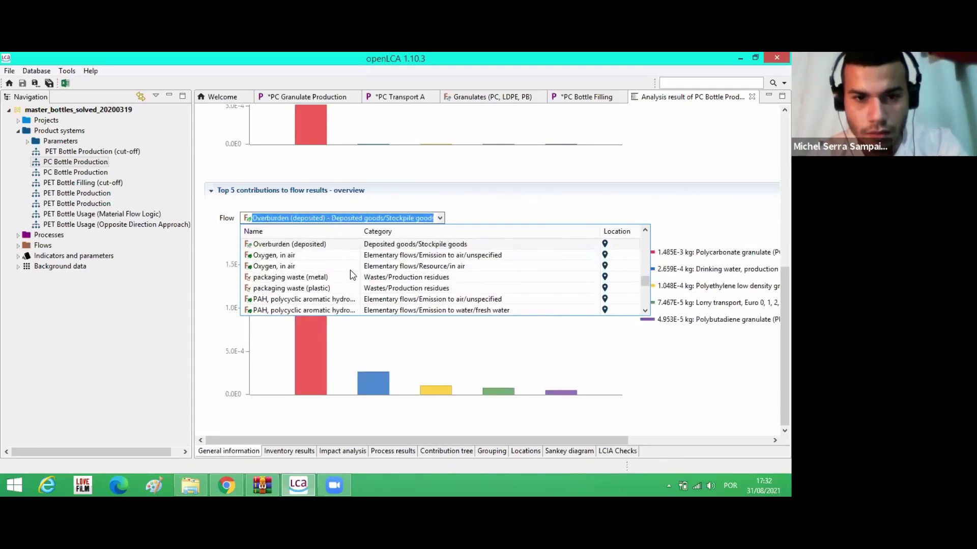
{"action": "left_click", "coordinate": [326, 288]}
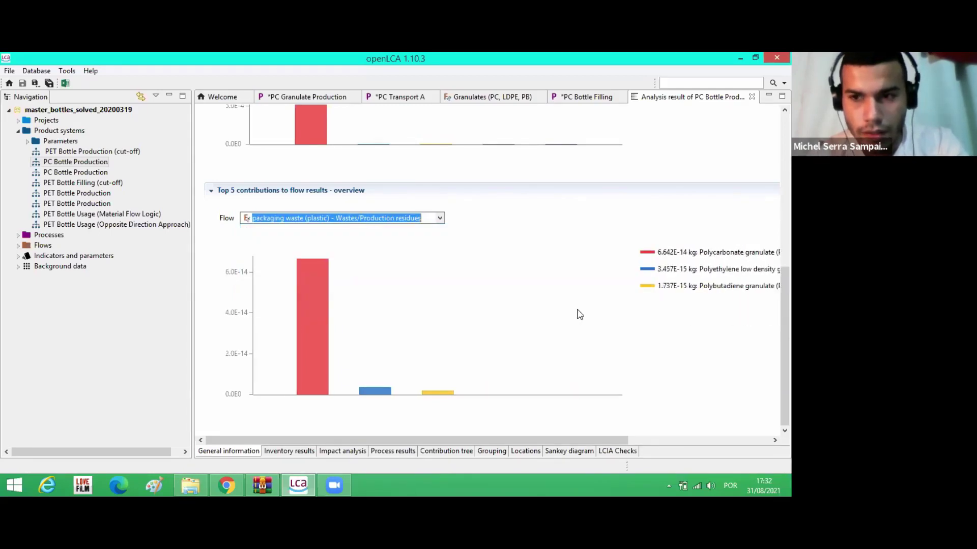
Step: Show the top 5 flow contributions for Waste (unspecified) under Deposited goods/Consumer waste
{"action": "left_click", "coordinate": [382, 218]}
{"action": "scroll", "coordinate": [329, 277], "scroll_direction": "up", "scroll_amount": 5}
{"action": "scroll", "coordinate": [329, 281], "scroll_direction": "up", "scroll_amount": 5}
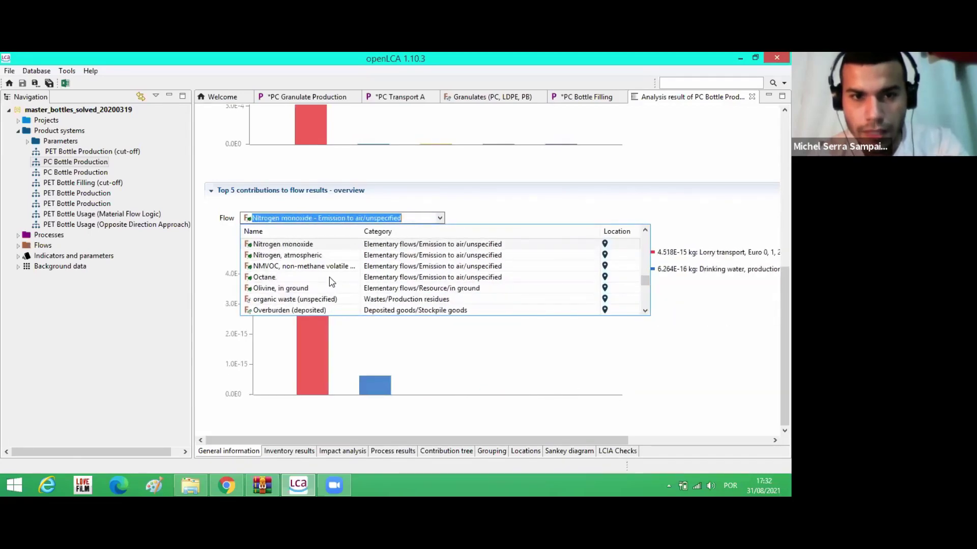
{"action": "scroll", "coordinate": [330, 282], "scroll_direction": "down", "scroll_amount": 8}
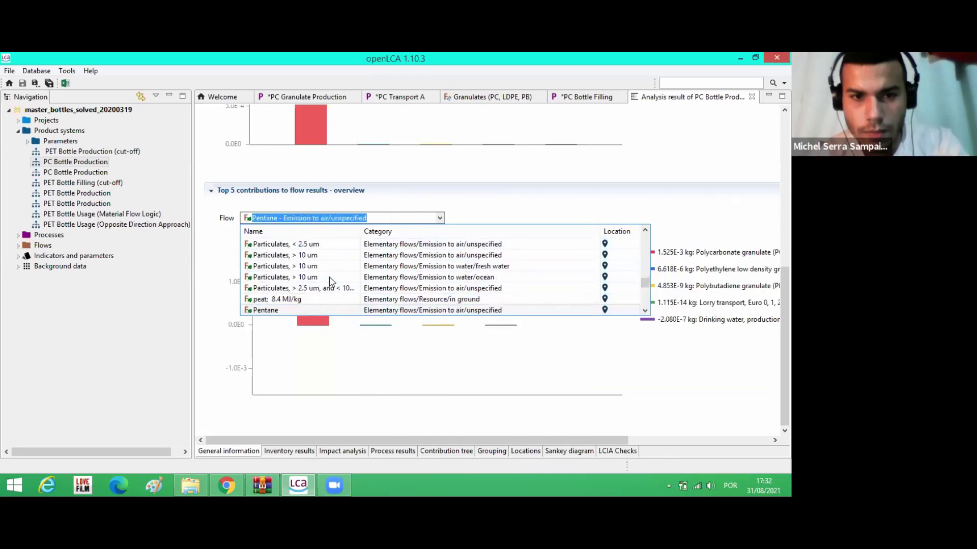
{"action": "scroll", "coordinate": [330, 281], "scroll_direction": "down", "scroll_amount": 10}
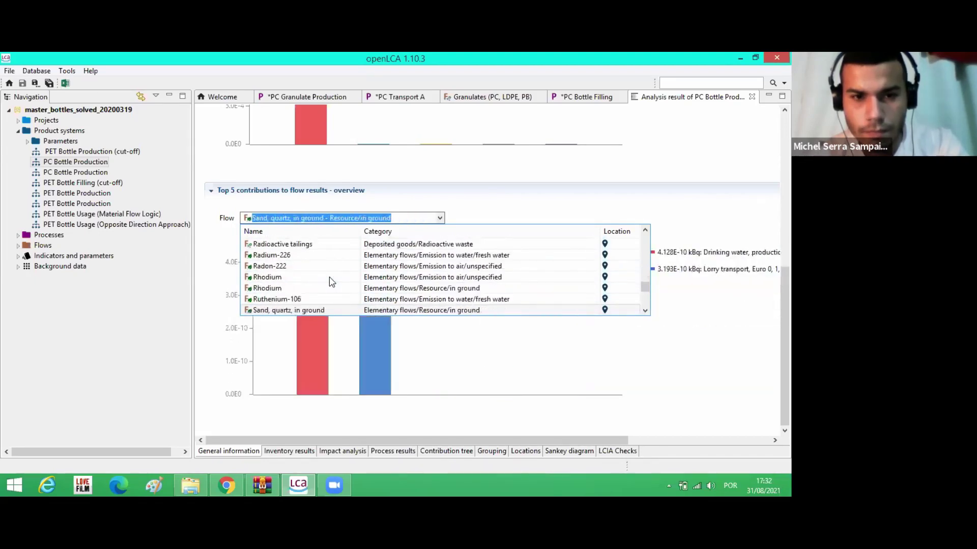
{"action": "scroll", "coordinate": [331, 282], "scroll_direction": "down", "scroll_amount": 8}
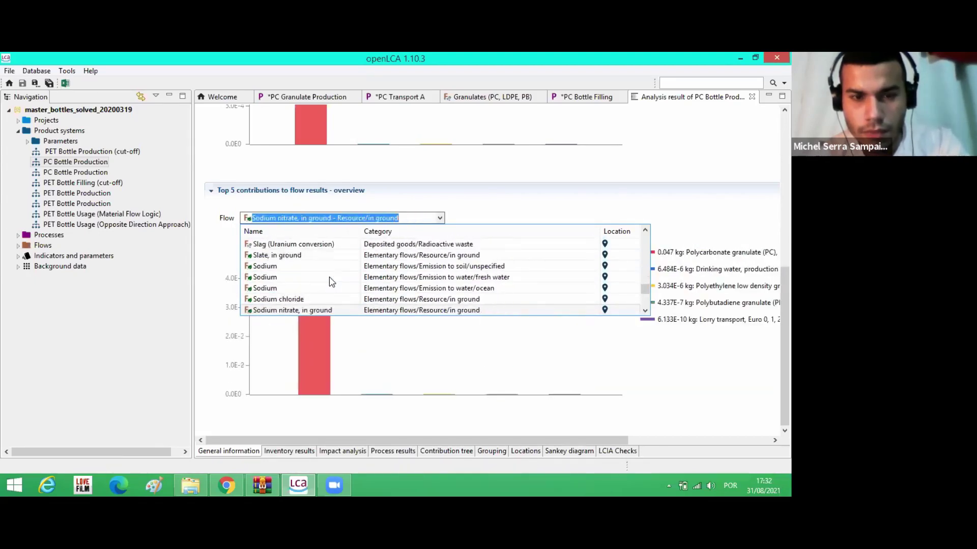
{"action": "scroll", "coordinate": [331, 282], "scroll_direction": "down", "scroll_amount": 8}
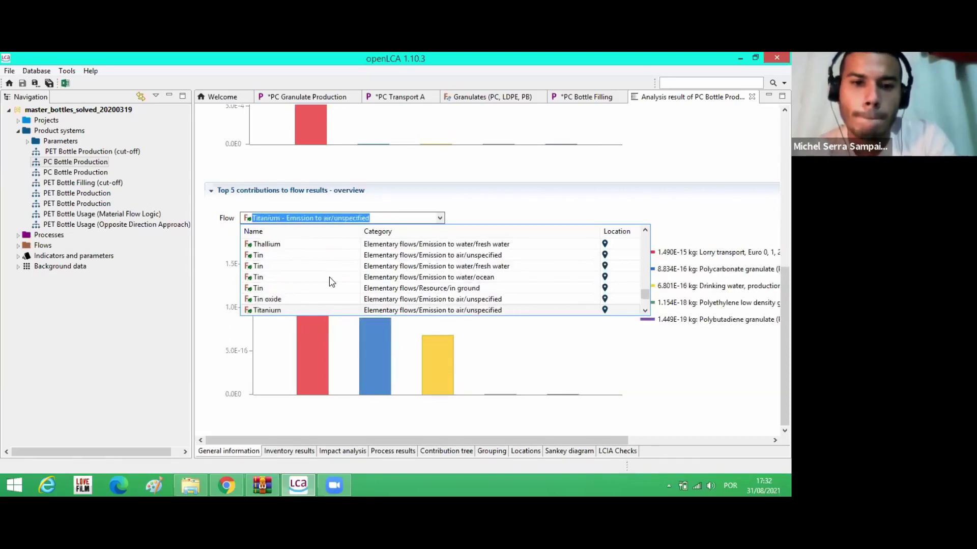
{"action": "scroll", "coordinate": [332, 283], "scroll_direction": "down", "scroll_amount": 8}
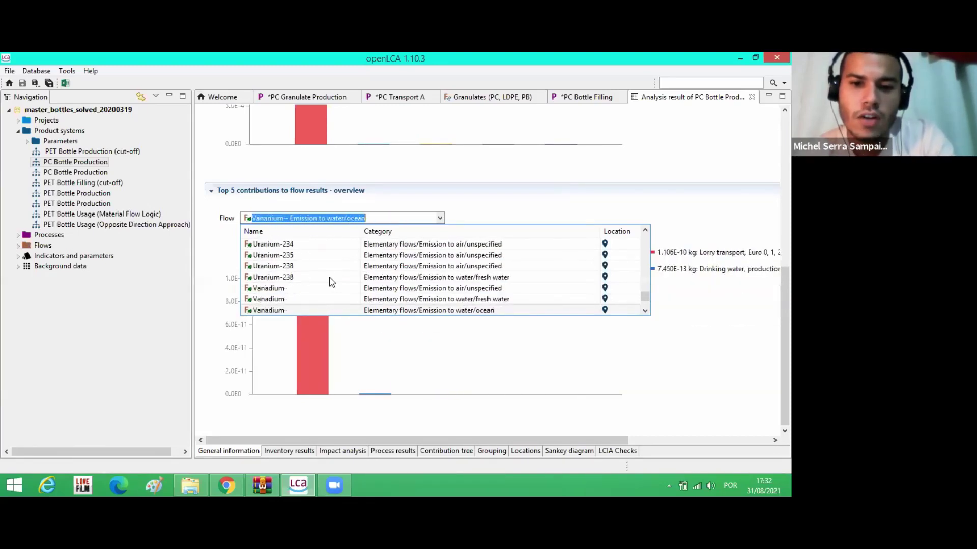
{"action": "scroll", "coordinate": [331, 282], "scroll_direction": "down", "scroll_amount": 5}
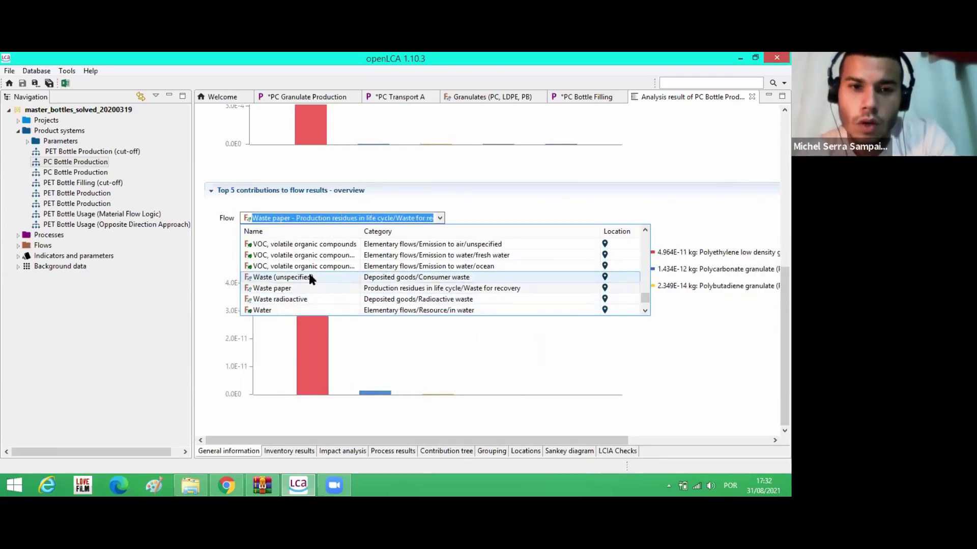
{"action": "left_click", "coordinate": [310, 277]}
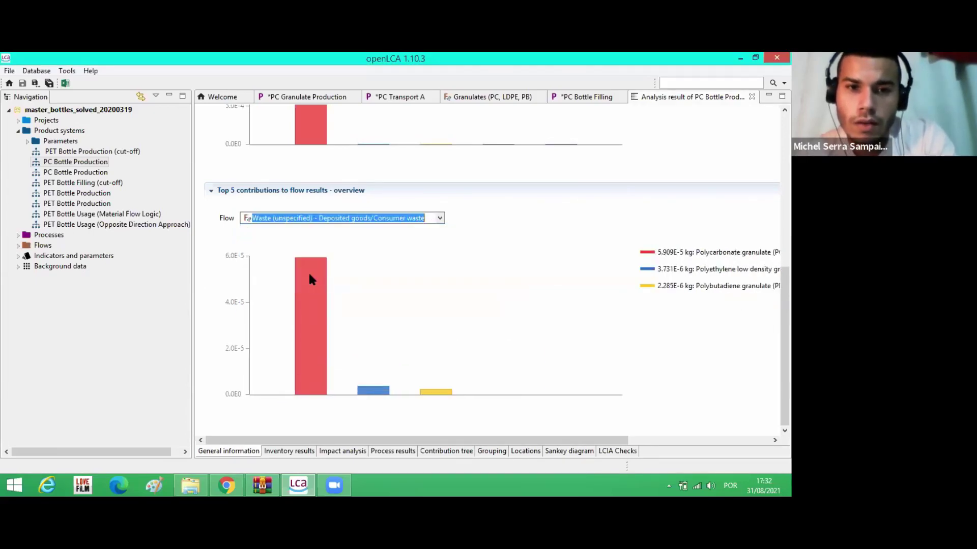
Step: Show the top 5 flow contributions for Toluene emitted to air/unspecified
{"action": "left_click", "coordinate": [440, 218]}
{"action": "scroll", "coordinate": [294, 294], "scroll_direction": "up", "scroll_amount": 2}
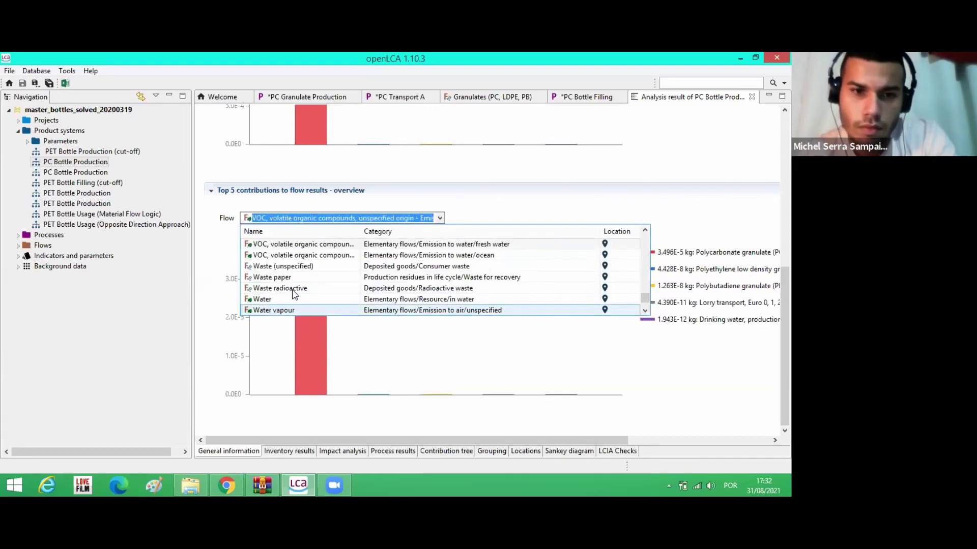
{"action": "scroll", "coordinate": [293, 295], "scroll_direction": "up", "scroll_amount": 3}
{"action": "scroll", "coordinate": [293, 294], "scroll_direction": "up", "scroll_amount": 5}
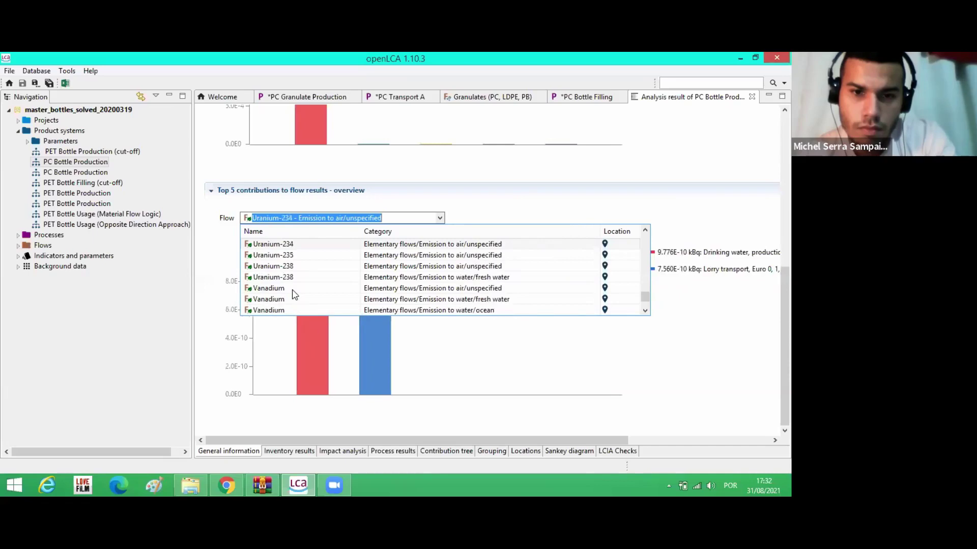
{"action": "scroll", "coordinate": [294, 294], "scroll_direction": "down", "scroll_amount": 2}
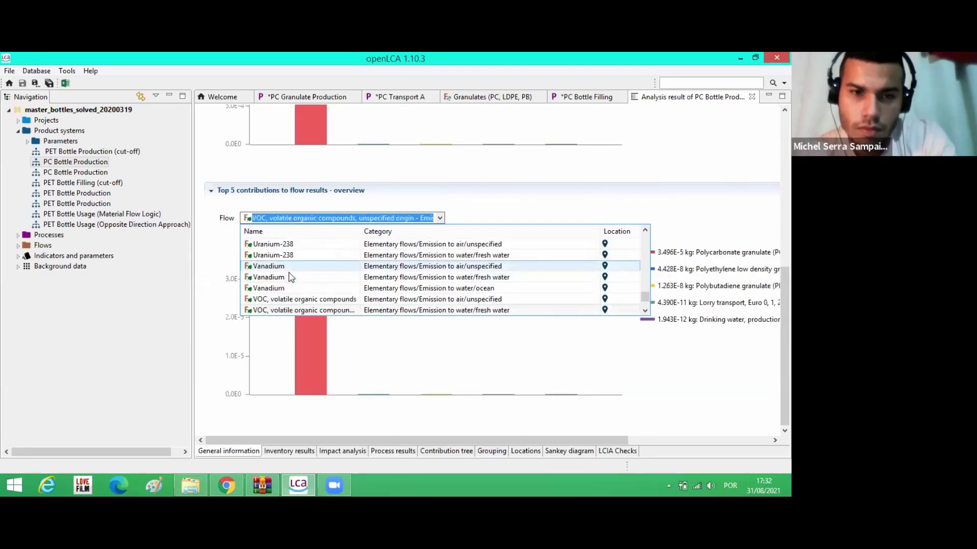
{"action": "left_click", "coordinate": [645, 231]}
{"action": "left_click", "coordinate": [645, 230]}
{"action": "left_click", "coordinate": [644, 231]}
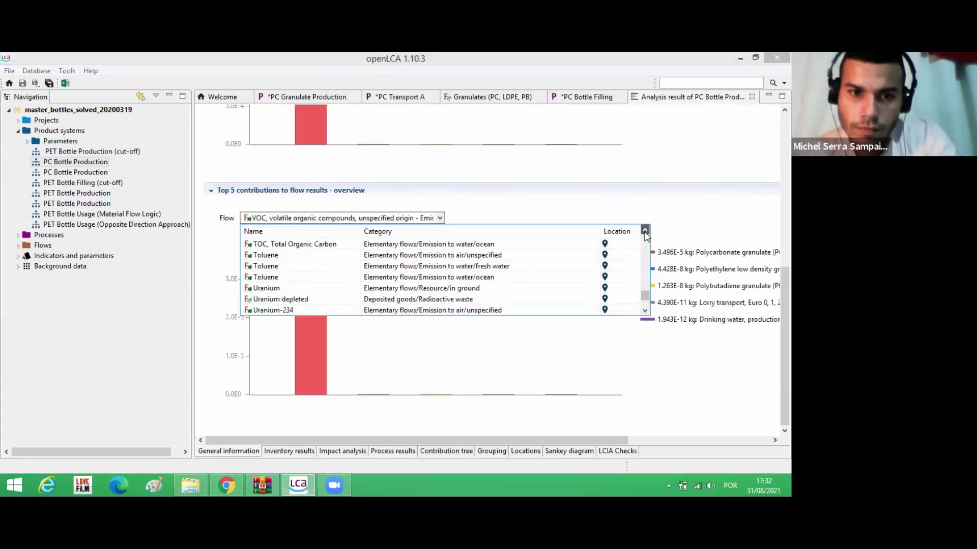
{"action": "left_click", "coordinate": [295, 255]}
{"action": "left_click", "coordinate": [373, 218]}
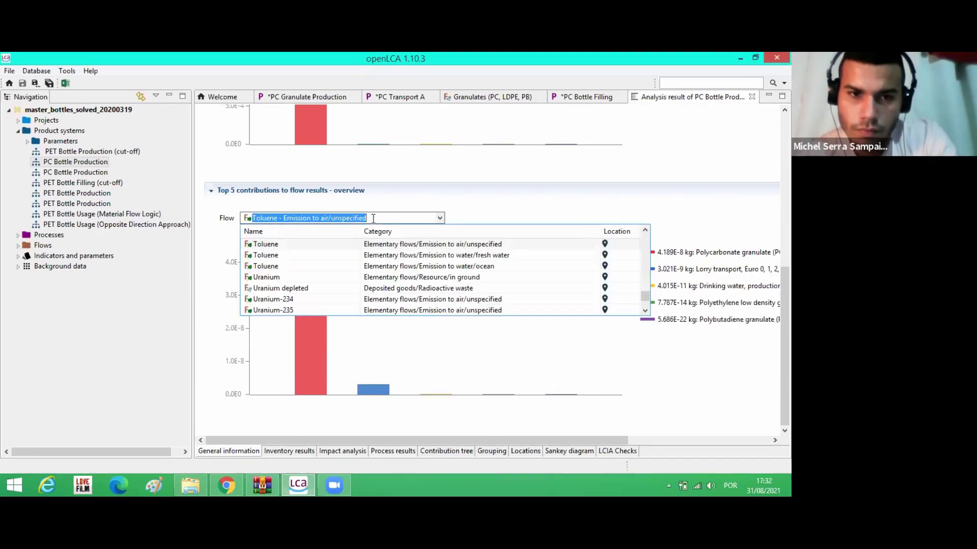
{"action": "key", "text": "Up"}
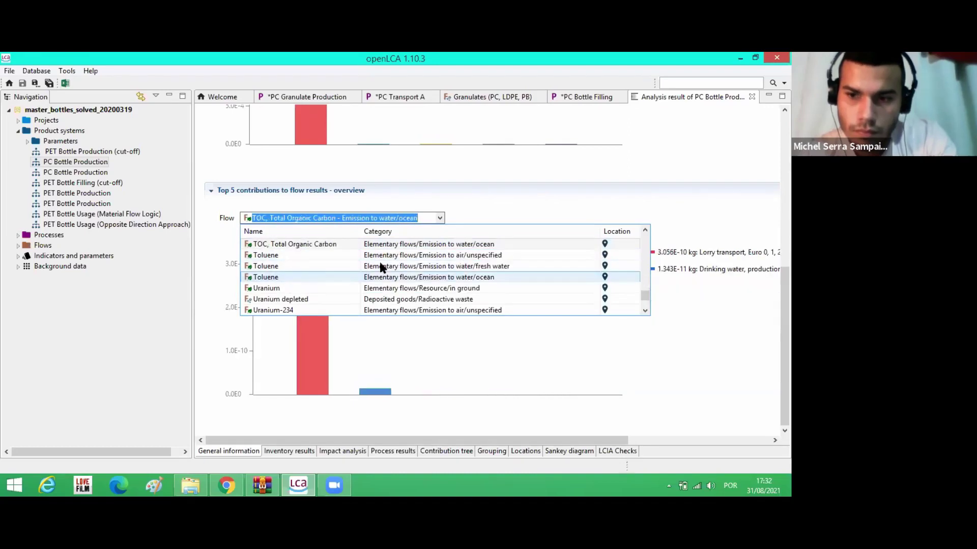
{"action": "left_click", "coordinate": [282, 253]}
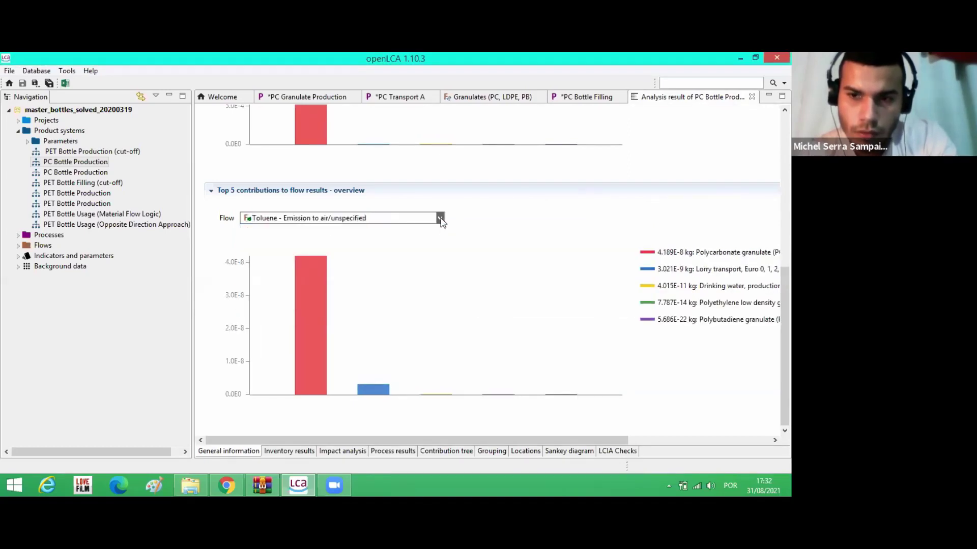
Step: Browse the flow list and show the top 5 flow contributions for Iron under Resource/in ground
{"action": "left_click", "coordinate": [395, 218]}
{"action": "key", "text": "Up"}
{"action": "key", "text": "Up"}
{"action": "key", "text": "Up"}
{"action": "key", "text": "Up"}
{"action": "key", "text": "Up"}
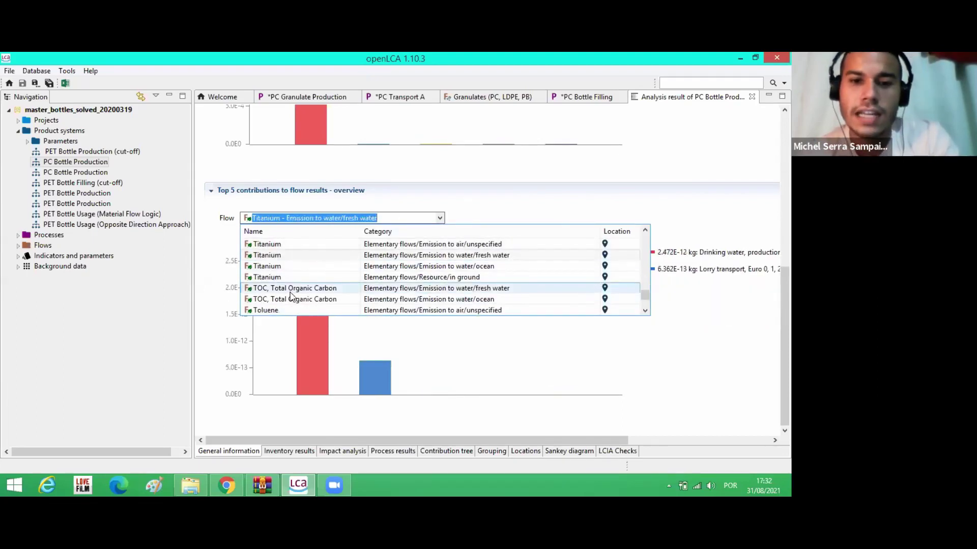
{"action": "key", "text": "Down"}
{"action": "key", "text": "Down"}
{"action": "key", "text": "Down"}
{"action": "key", "text": "Down"}
{"action": "key", "text": "Down"}
{"action": "key", "text": "Down"}
{"action": "key", "text": "Down"}
{"action": "key", "text": "Down"}
{"action": "key", "text": "Down"}
{"action": "key", "text": "Down"}
{"action": "key", "text": "Down"}
{"action": "key", "text": "Down"}
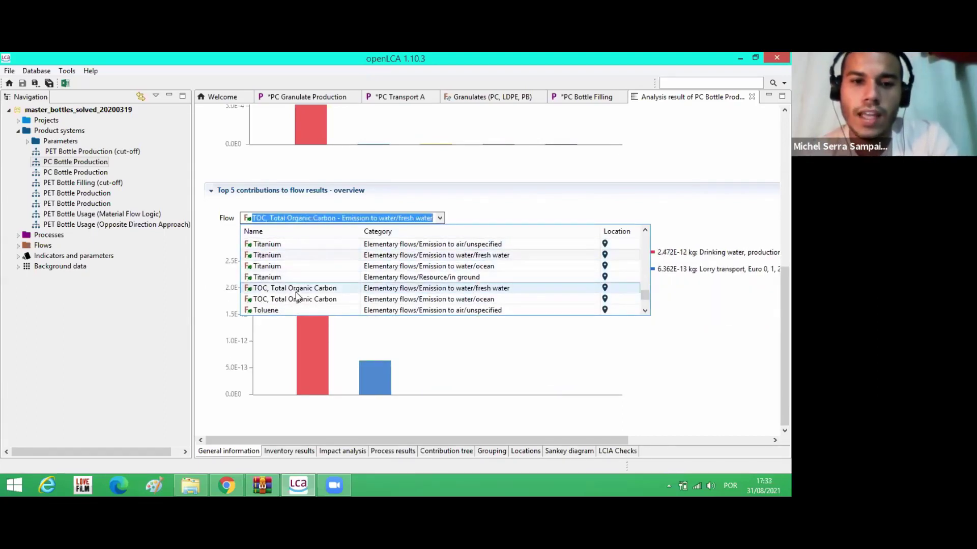
{"action": "key", "text": "Down"}
{"action": "key", "text": "Down"}
{"action": "key", "text": "Down"}
{"action": "key", "text": "Down"}
{"action": "key", "text": "Down"}
{"action": "key", "text": "Down"}
{"action": "key", "text": "Down"}
{"action": "key", "text": "Down"}
{"action": "key", "text": "Down"}
{"action": "key", "text": "Down"}
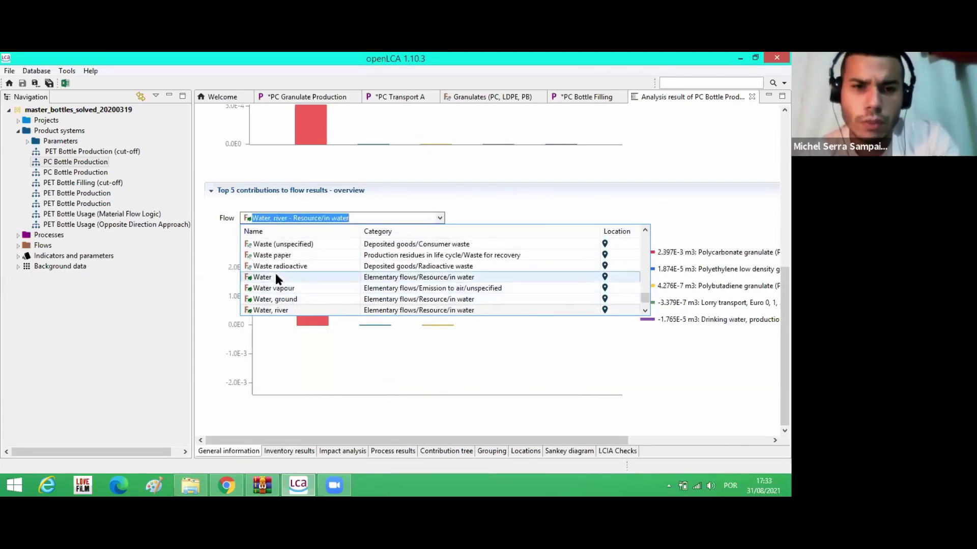
{"action": "key", "text": "Up"}
{"action": "key", "text": "Up"}
{"action": "key", "text": "Up"}
{"action": "key", "text": "Up"}
{"action": "key", "text": "Up"}
{"action": "key", "text": "Up"}
{"action": "key", "text": "Up"}
{"action": "key", "text": "Up"}
{"action": "key", "text": "Up"}
{"action": "key", "text": "Up"}
{"action": "key", "text": "Up"}
{"action": "key", "text": "Up"}
{"action": "key", "text": "Up"}
{"action": "key", "text": "Up"}
{"action": "key", "text": "Up"}
{"action": "key", "text": "Up"}
{"action": "key", "text": "Up"}
{"action": "key", "text": "Up"}
{"action": "key", "text": "Up"}
{"action": "key", "text": "Up"}
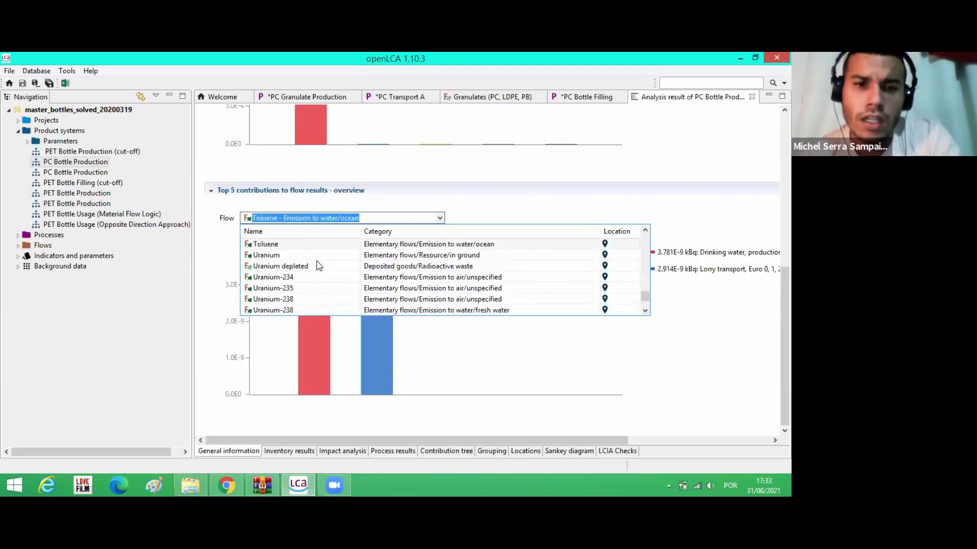
{"action": "key", "text": "Up"}
{"action": "key", "text": "Up"}
{"action": "key", "text": "Up"}
{"action": "key", "text": "Up"}
{"action": "key", "text": "Up"}
{"action": "key", "text": "Up"}
{"action": "key", "text": "Up"}
{"action": "key", "text": "Up"}
{"action": "key", "text": "Up"}
{"action": "key", "text": "Up"}
{"action": "key", "text": "Up"}
{"action": "key", "text": "Up"}
{"action": "key", "text": "Up"}
{"action": "key", "text": "Up"}
{"action": "key", "text": "Up"}
{"action": "key", "text": "Up"}
{"action": "key", "text": "Up"}
{"action": "key", "text": "Up"}
{"action": "key", "text": "Up"}
{"action": "key", "text": "Up"}
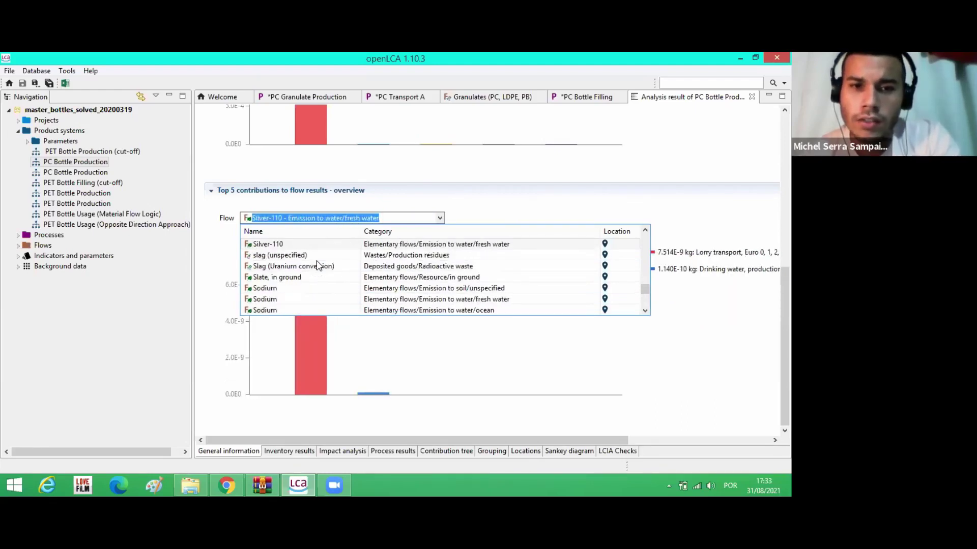
{"action": "key", "text": "Up"}
{"action": "key", "text": "Up"}
{"action": "key", "text": "Up"}
{"action": "key", "text": "Up"}
{"action": "key", "text": "Up"}
{"action": "key", "text": "Up"}
{"action": "key", "text": "Up"}
{"action": "key", "text": "Up"}
{"action": "key", "text": "Up"}
{"action": "key", "text": "Up"}
{"action": "key", "text": "Up"}
{"action": "key", "text": "Up"}
{"action": "key", "text": "Up"}
{"action": "key", "text": "Up"}
{"action": "key", "text": "Up"}
{"action": "key", "text": "Up"}
{"action": "key", "text": "Up"}
{"action": "key", "text": "Up"}
{"action": "key", "text": "Up"}
{"action": "key", "text": "Up"}
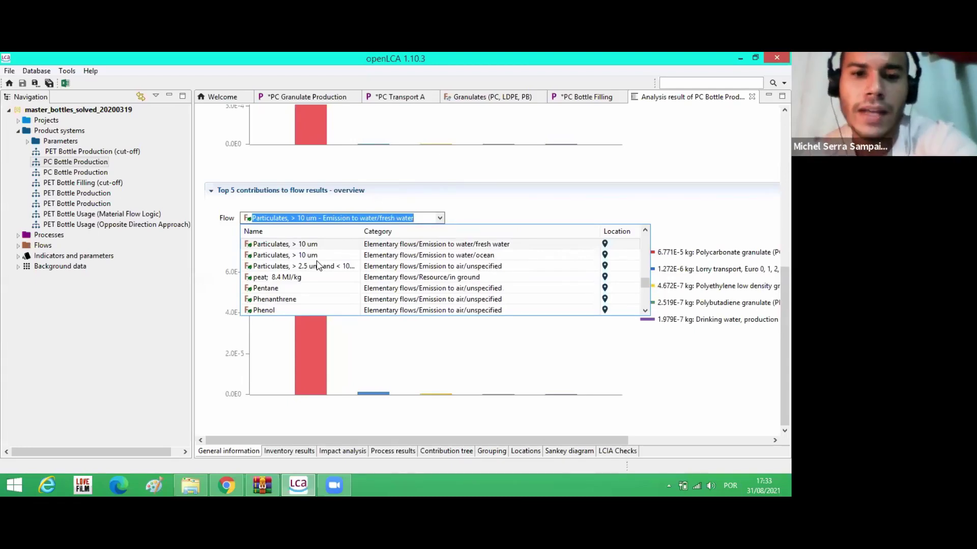
{"action": "key", "text": "Up"}
{"action": "key", "text": "Up"}
{"action": "key", "text": "Up"}
{"action": "key", "text": "Up"}
{"action": "key", "text": "Up"}
{"action": "key", "text": "Up"}
{"action": "key", "text": "Up"}
{"action": "scroll", "coordinate": [317, 265], "scroll_direction": "up", "scroll_amount": 1}
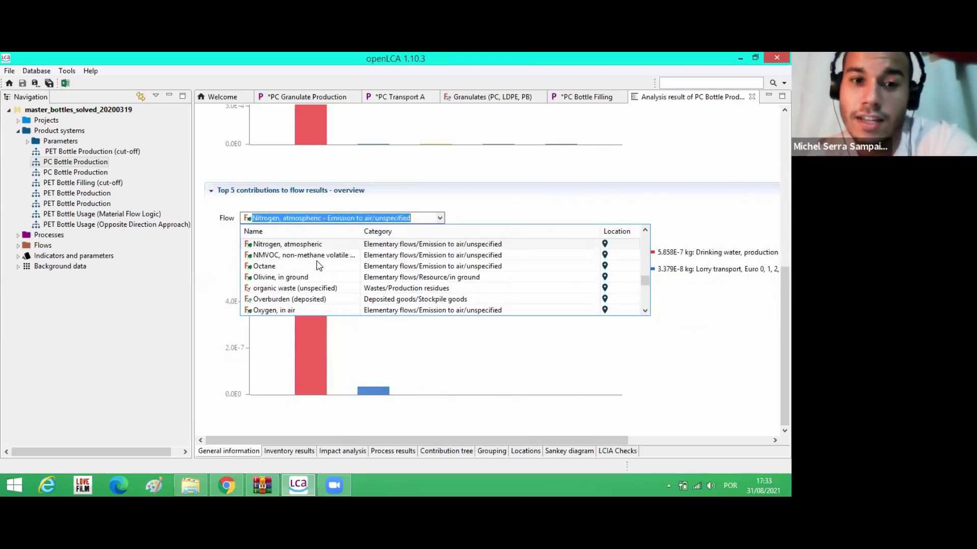
{"action": "scroll", "coordinate": [318, 265], "scroll_direction": "up", "scroll_amount": 6}
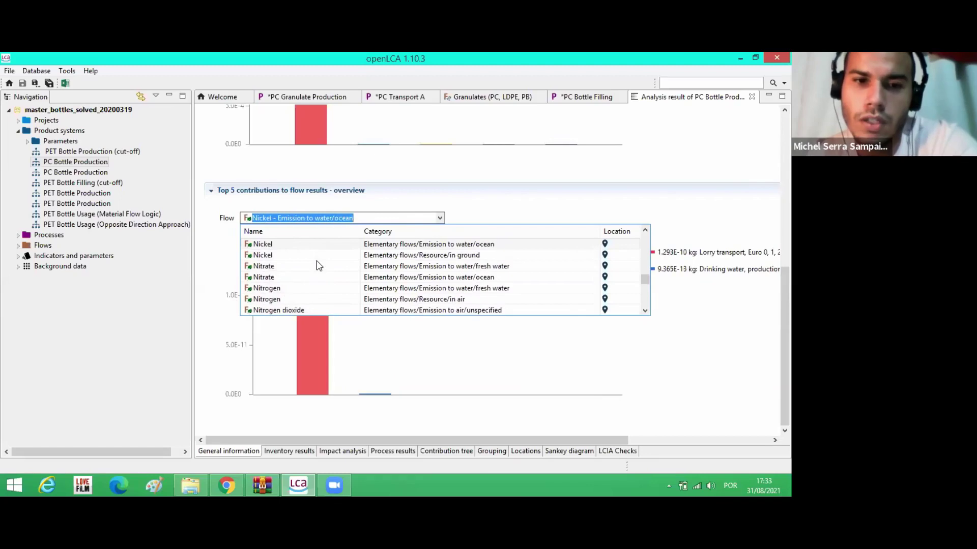
{"action": "scroll", "coordinate": [317, 265], "scroll_direction": "up", "scroll_amount": 8}
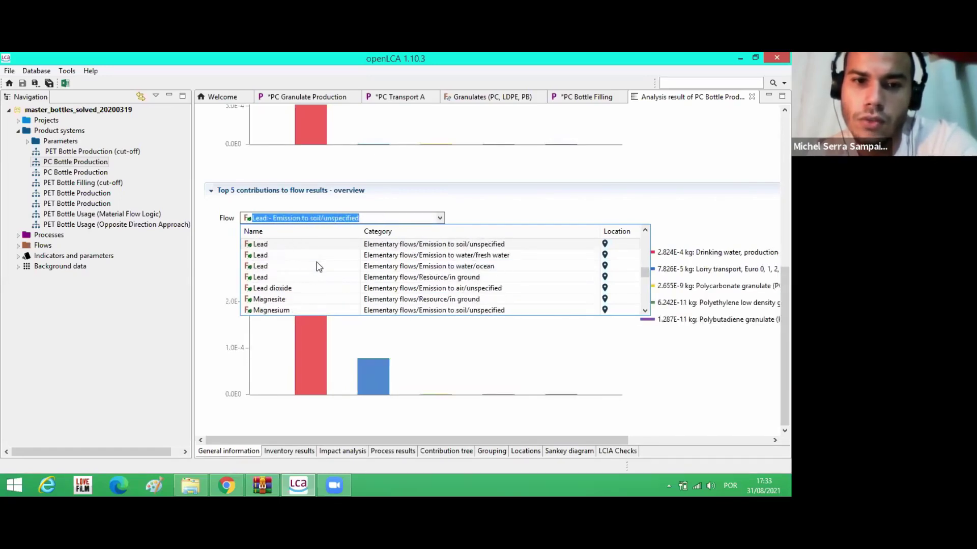
{"action": "left_click", "coordinate": [219, 269]}
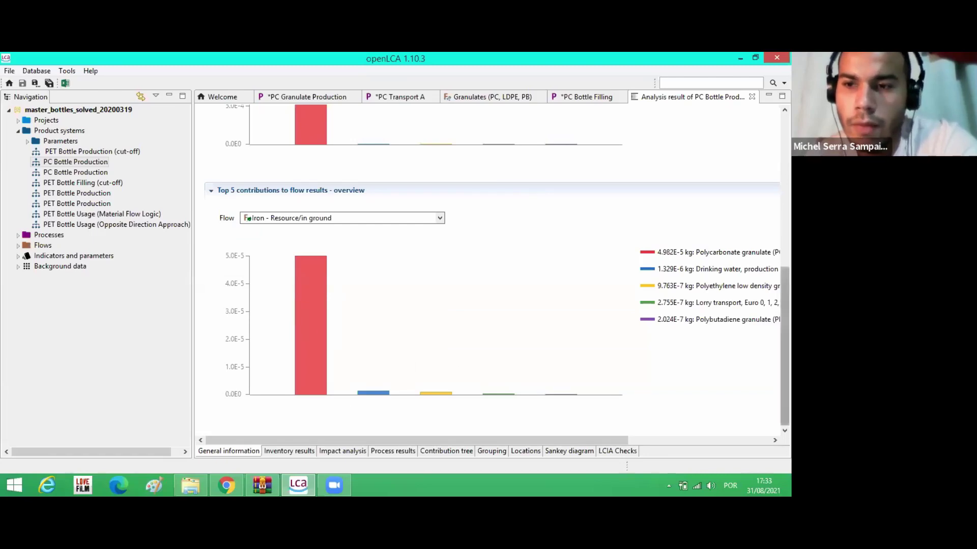
{"action": "left_click_drag", "start_coordinate": [559, 439], "coordinate": [458, 463]}
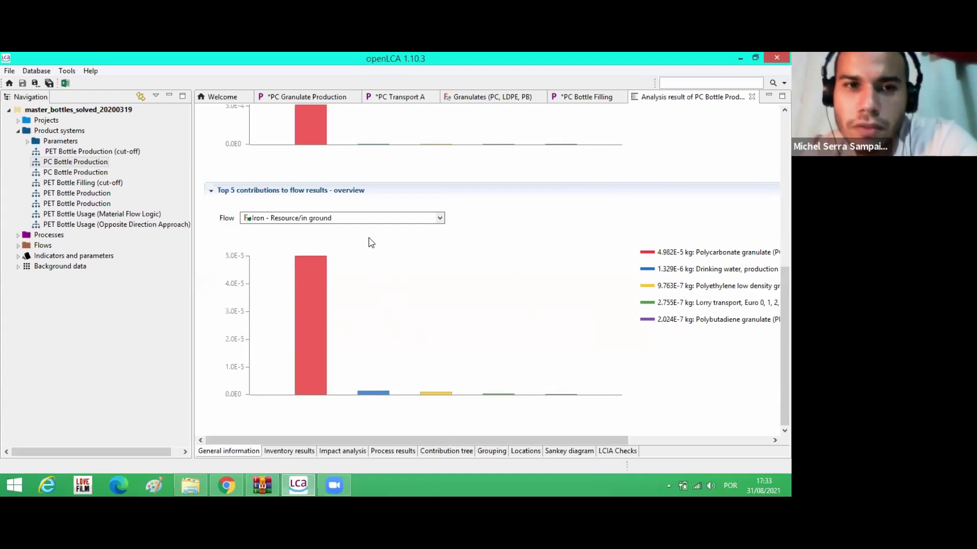
Step: Review the contribution charts and examine the inventory results, including the inputs, outputs and total requirements
{"action": "scroll", "coordinate": [369, 242], "scroll_direction": "up", "scroll_amount": 8}
{"action": "scroll", "coordinate": [371, 242], "scroll_direction": "down", "scroll_amount": 1}
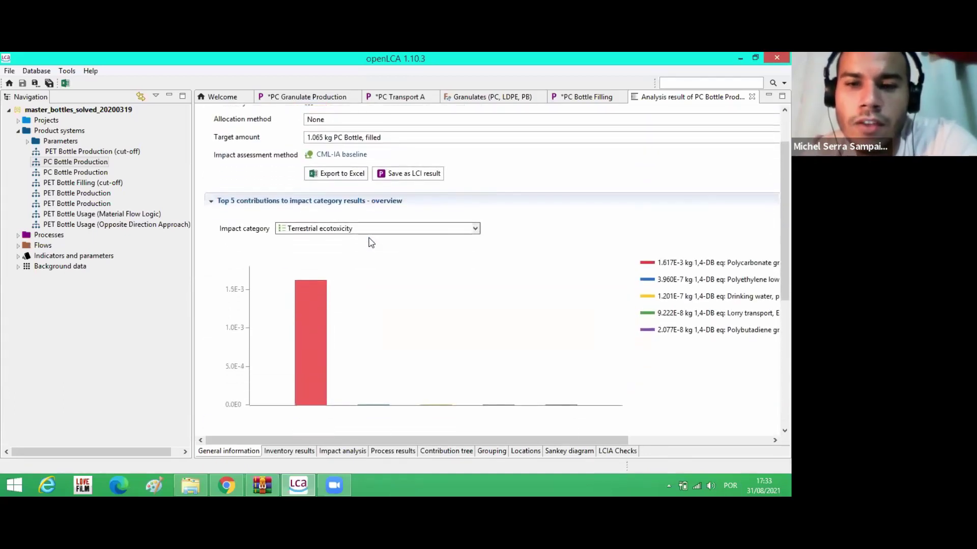
{"action": "scroll", "coordinate": [370, 242], "scroll_direction": "down", "scroll_amount": 5}
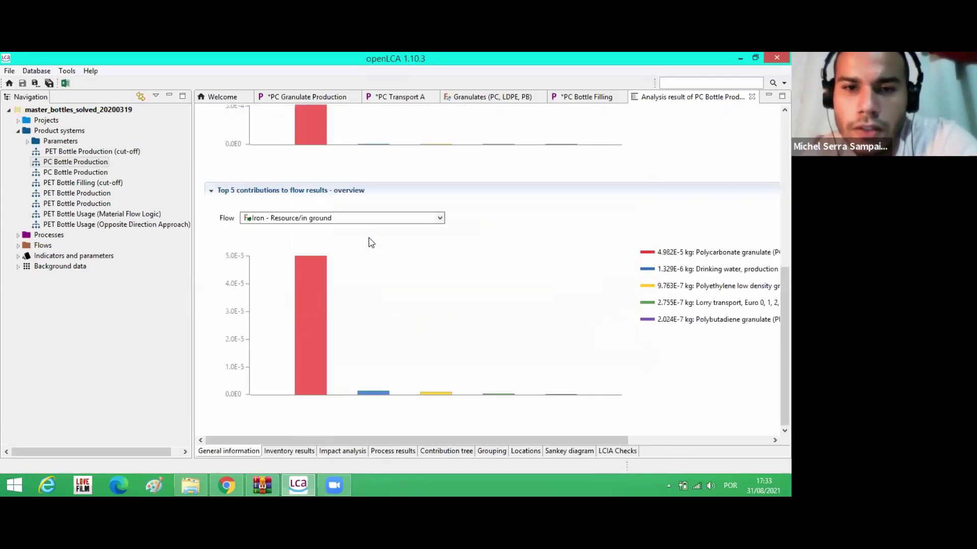
{"action": "left_click", "coordinate": [283, 453]}
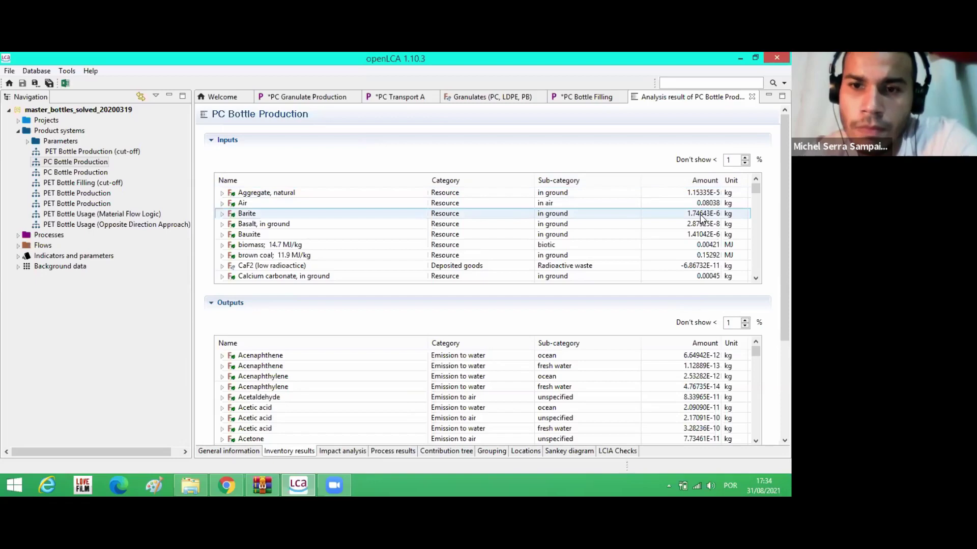
{"action": "scroll", "coordinate": [371, 260], "scroll_direction": "down", "scroll_amount": 1}
{"action": "scroll", "coordinate": [372, 260], "scroll_direction": "down", "scroll_amount": 3}
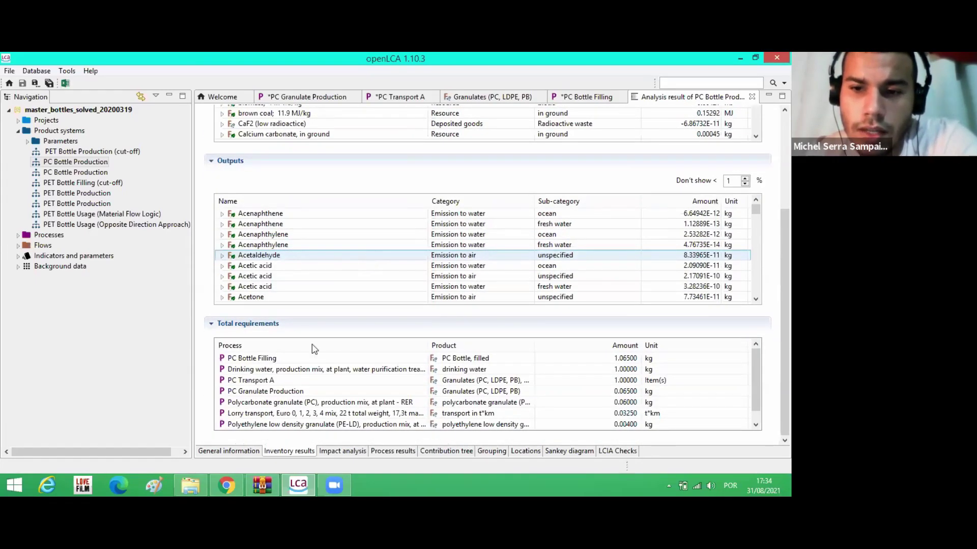
Step: Show the CML-IA baseline impact analysis with the full units readable and select Global warming (GWP100a)
{"action": "left_click", "coordinate": [342, 451]}
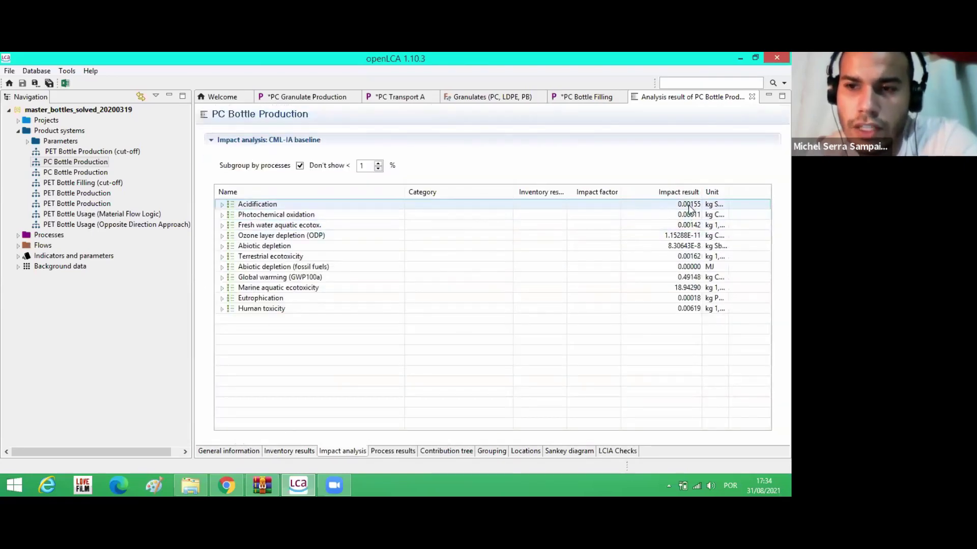
{"action": "left_click_drag", "start_coordinate": [729, 191], "coordinate": [752, 190]}
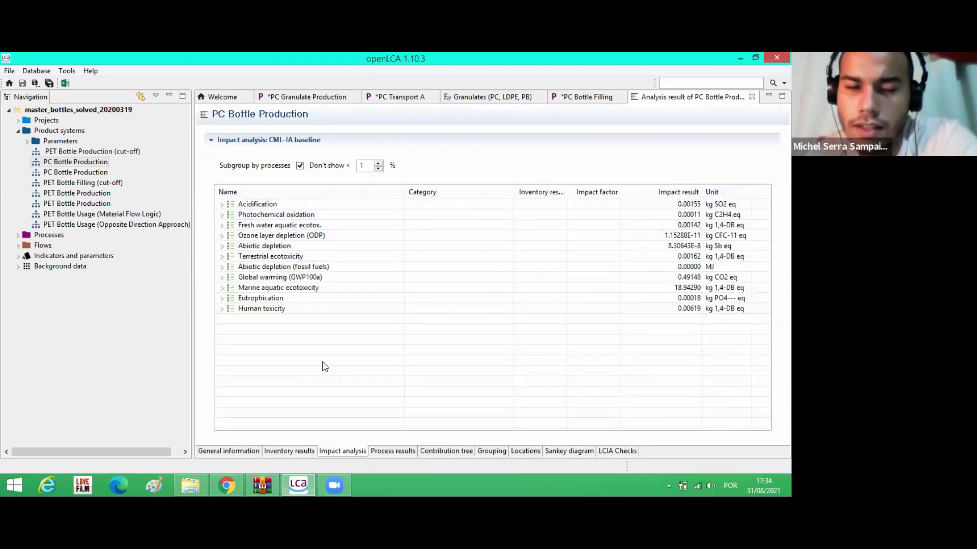
{"action": "left_click", "coordinate": [320, 279]}
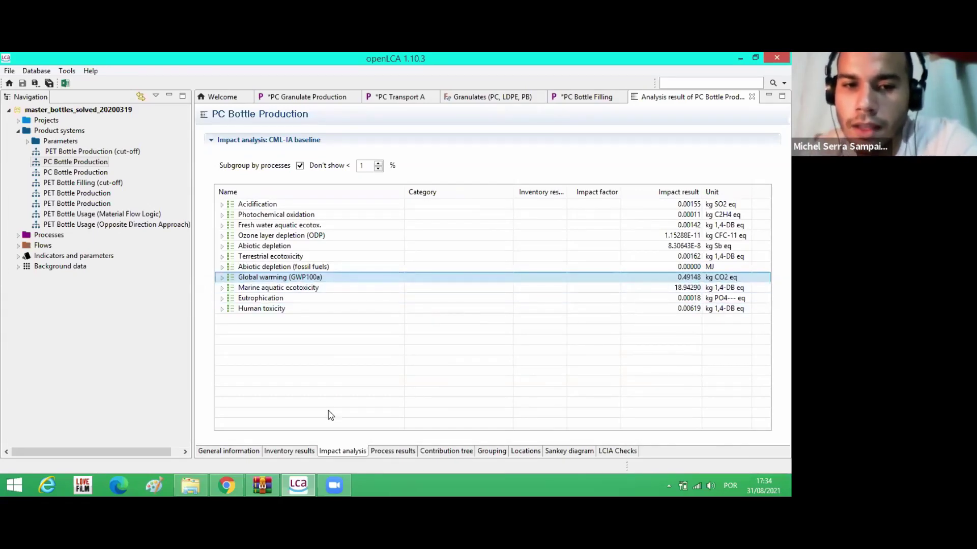
Step: View the process results and expand PC Transport A in the contribution tree for Selenium emitted to fresh water
{"action": "left_click", "coordinate": [393, 453]}
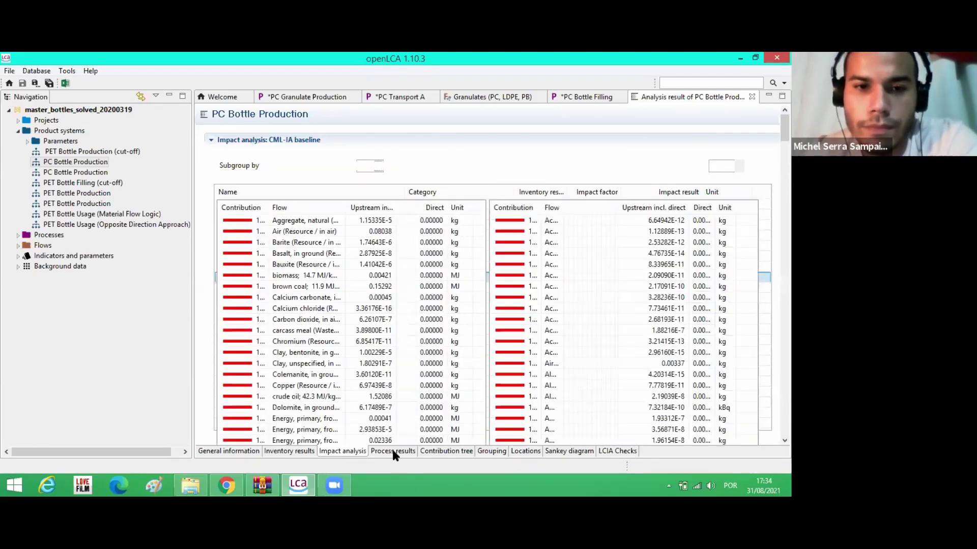
{"action": "left_click", "coordinate": [445, 452]}
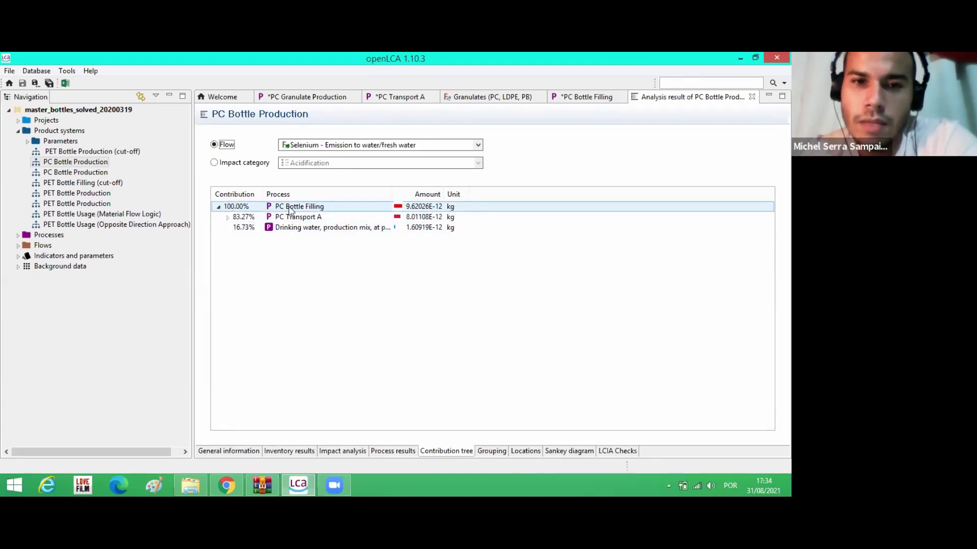
{"action": "left_click", "coordinate": [321, 209]}
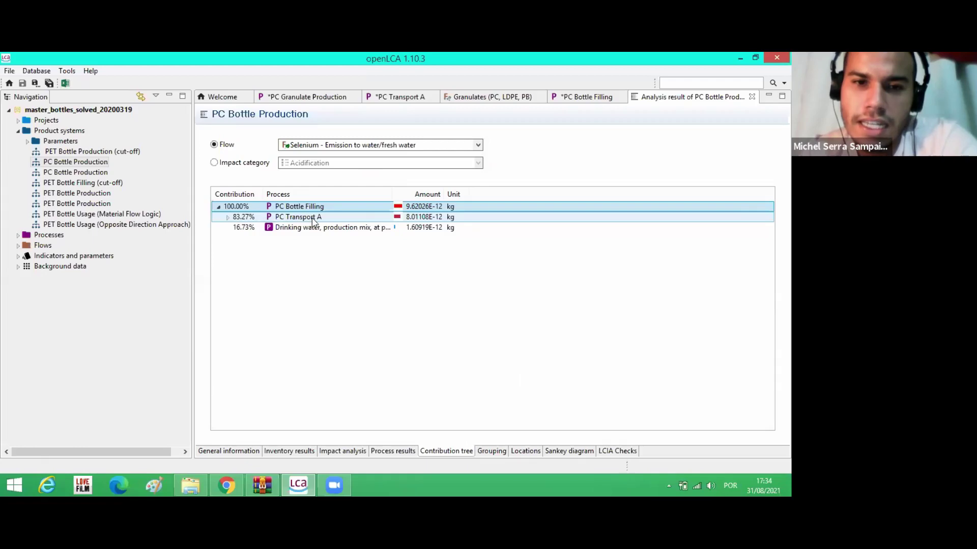
{"action": "left_click", "coordinate": [228, 218]}
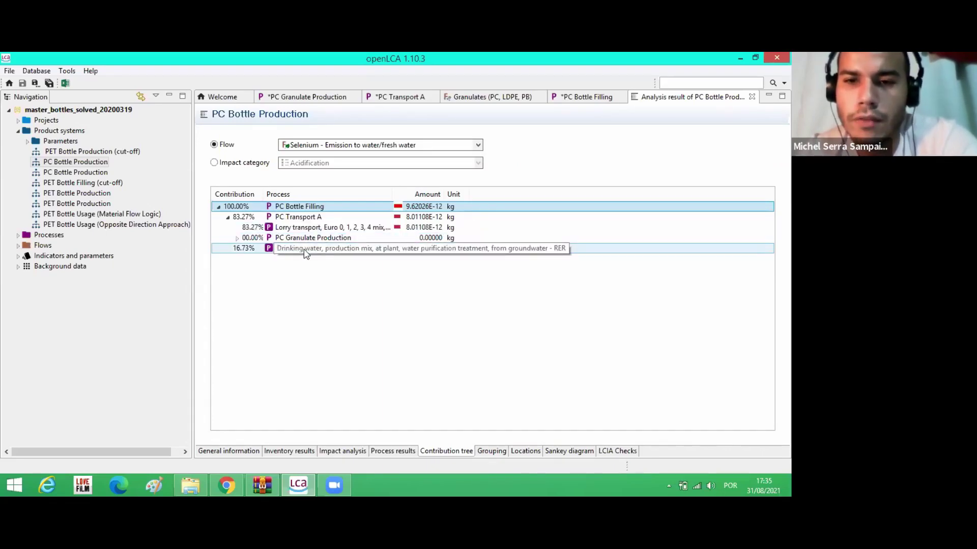
Step: Show the contribution tree for the flow Rhodium emitted to air/unspecified
{"action": "left_click", "coordinate": [412, 146]}
{"action": "scroll", "coordinate": [348, 218], "scroll_direction": "up", "scroll_amount": 5}
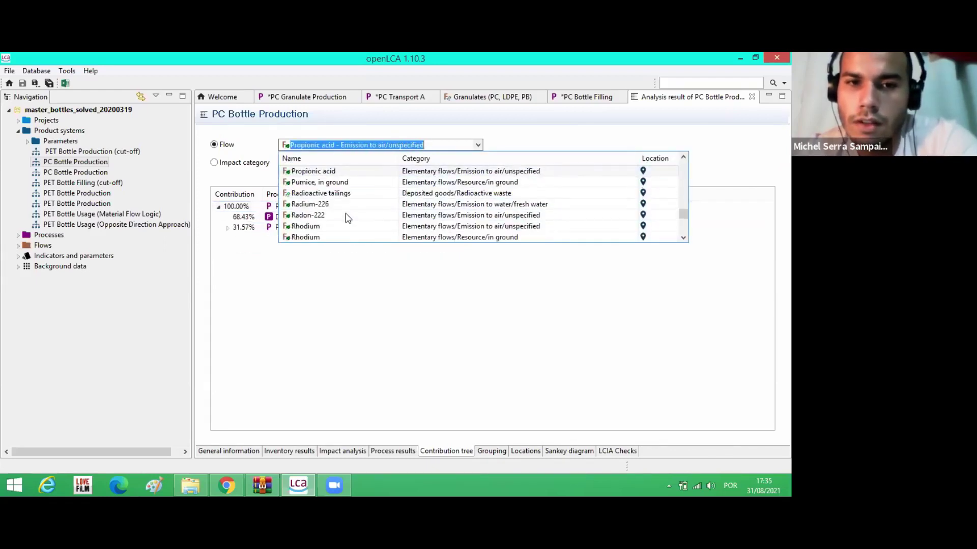
{"action": "left_click", "coordinate": [310, 227]}
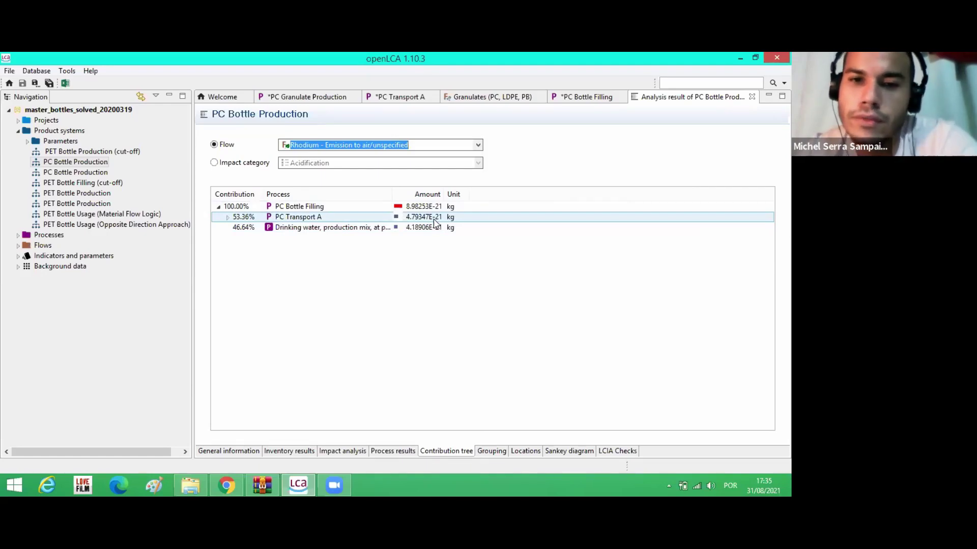
Step: Show the contribution tree for the flow Wooden pallet (EURO) under Production residues in life cycle
{"action": "left_click", "coordinate": [478, 145]}
{"action": "key", "text": "Down"}
{"action": "key", "text": "Down"}
{"action": "key", "text": "Down"}
{"action": "key", "text": "Down"}
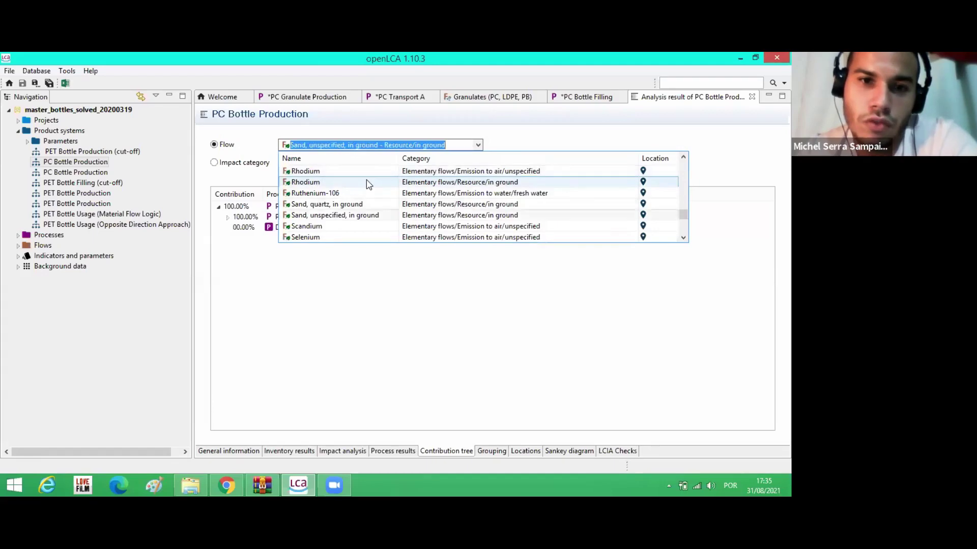
{"action": "key", "text": "Down"}
{"action": "key", "text": "Down"}
{"action": "key", "text": "Down"}
{"action": "key", "text": "Down"}
{"action": "key", "text": "Down"}
{"action": "key", "text": "Down"}
{"action": "key", "text": "Down"}
{"action": "key", "text": "Down"}
{"action": "key", "text": "Down"}
{"action": "key", "text": "Down"}
{"action": "key", "text": "Down"}
{"action": "key", "text": "Down"}
{"action": "key", "text": "Down"}
{"action": "key", "text": "Down"}
{"action": "key", "text": "Down"}
{"action": "key", "text": "Down"}
{"action": "key", "text": "Down"}
{"action": "key", "text": "Down"}
{"action": "key", "text": "Down"}
{"action": "key", "text": "Down"}
{"action": "key", "text": "Down"}
{"action": "key", "text": "Down"}
{"action": "key", "text": "Down"}
{"action": "key", "text": "Down"}
{"action": "key", "text": "Down"}
{"action": "key", "text": "Down"}
{"action": "key", "text": "Down"}
{"action": "key", "text": "Down"}
{"action": "key", "text": "w"}
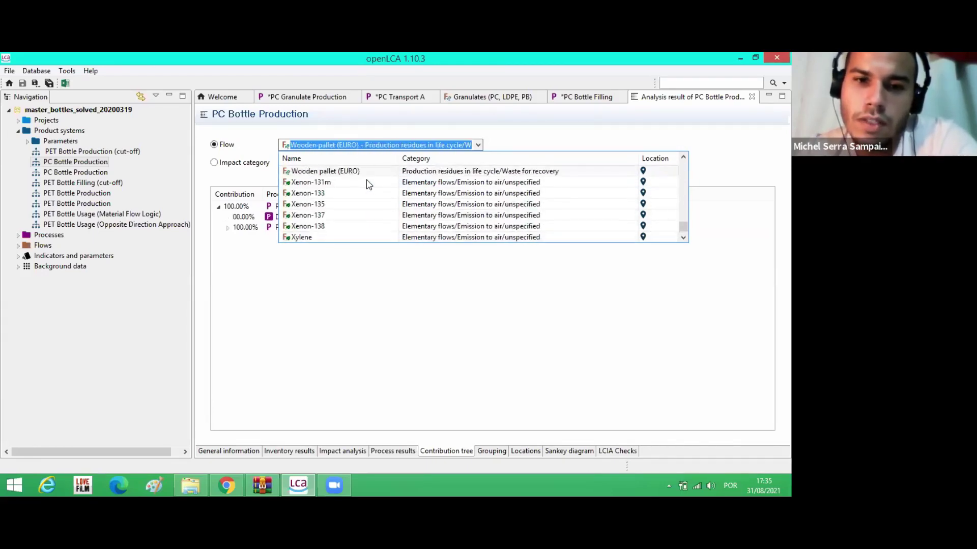
{"action": "left_click", "coordinate": [328, 292]}
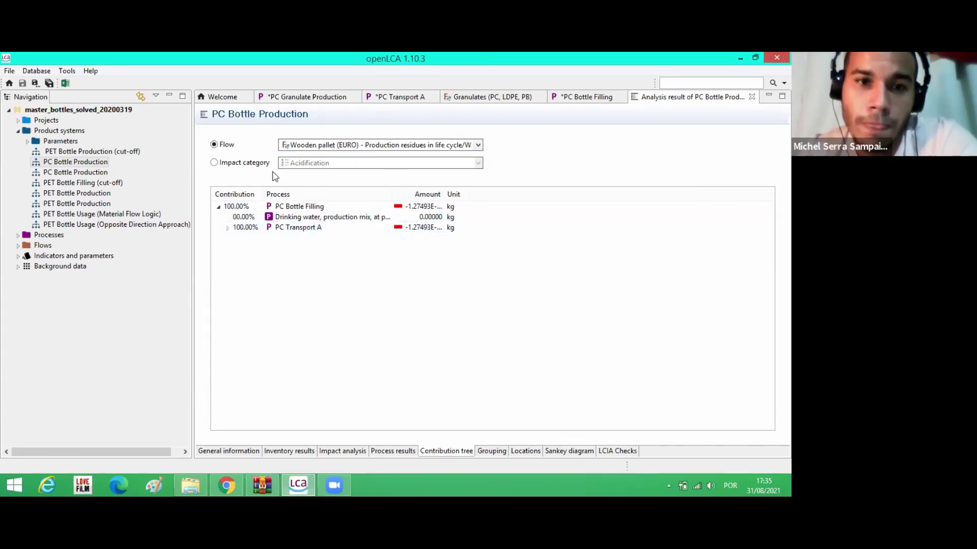
Step: Show the contribution tree by impact category for Acidification, expanding PC Transport A and PC Granulate Production
{"action": "left_click", "coordinate": [213, 162]}
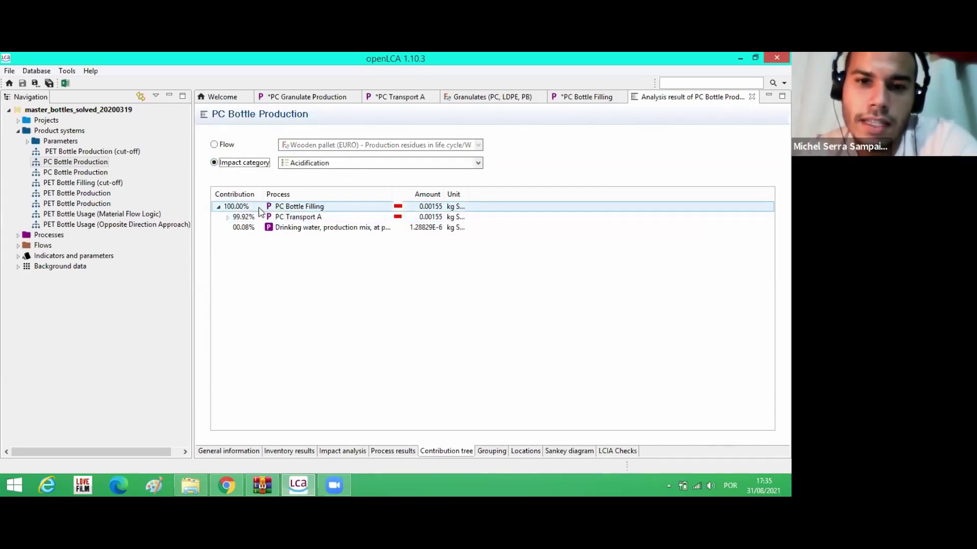
{"action": "left_click", "coordinate": [228, 219]}
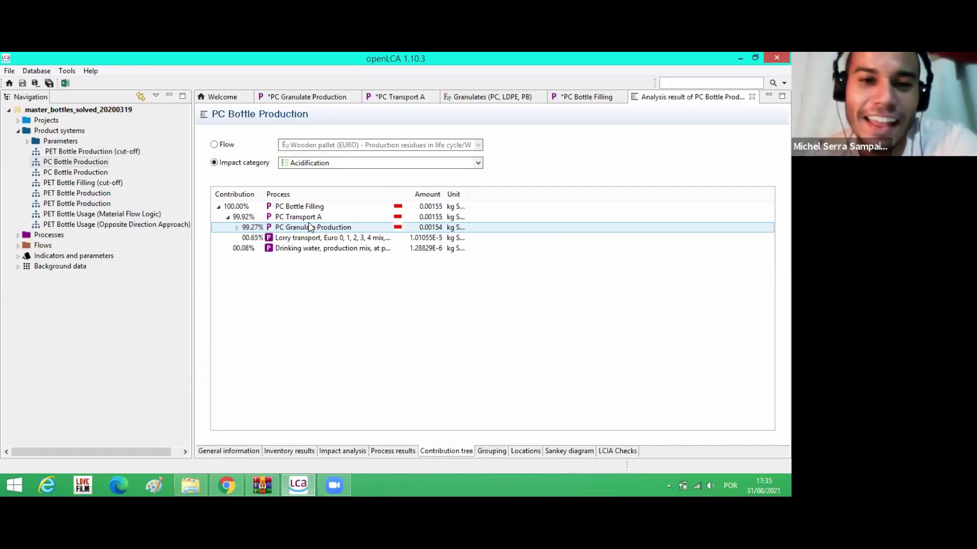
{"action": "left_click", "coordinate": [265, 239]}
{"action": "left_click", "coordinate": [297, 229]}
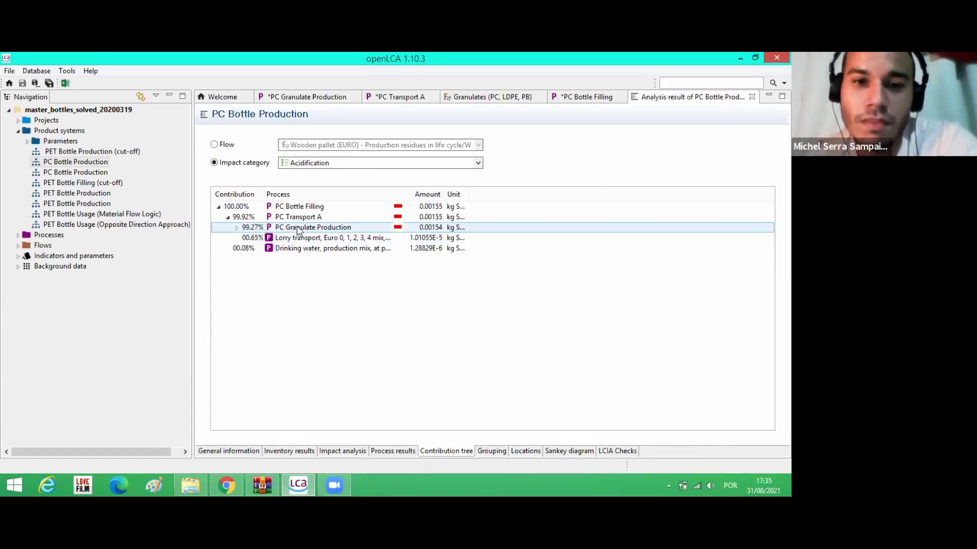
{"action": "left_click", "coordinate": [237, 228]}
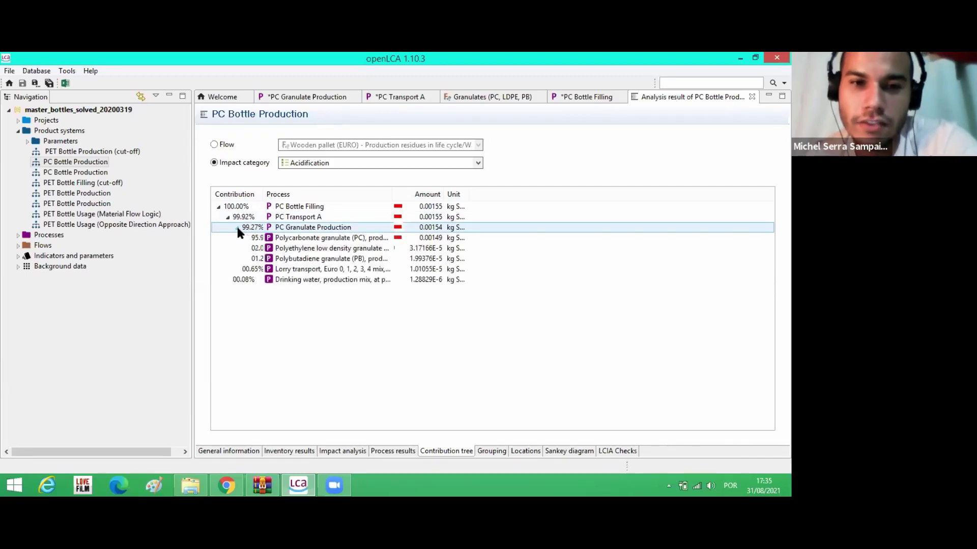
{"action": "left_click", "coordinate": [270, 238]}
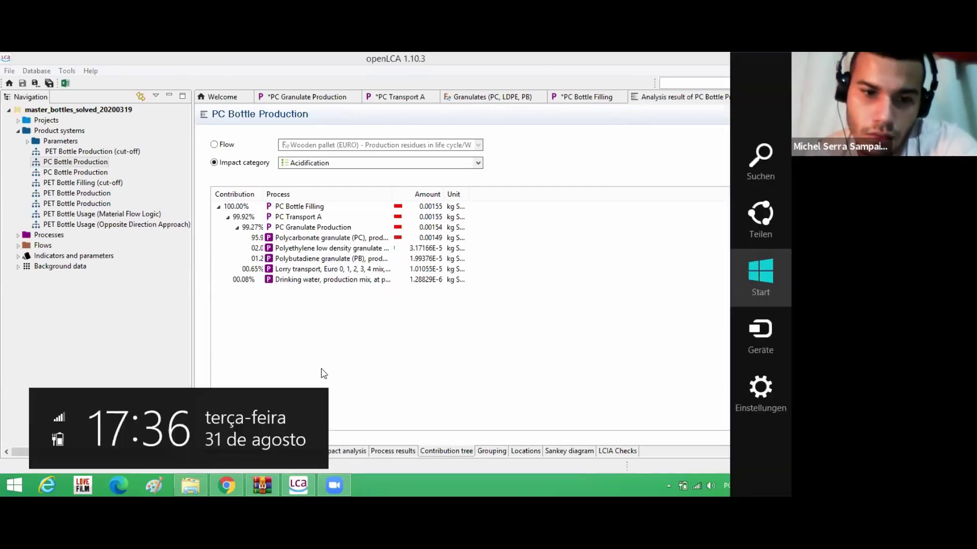
Step: Return to the analysis result's general information and open the first PC Bottle Production product system
{"action": "left_click", "coordinate": [213, 453]}
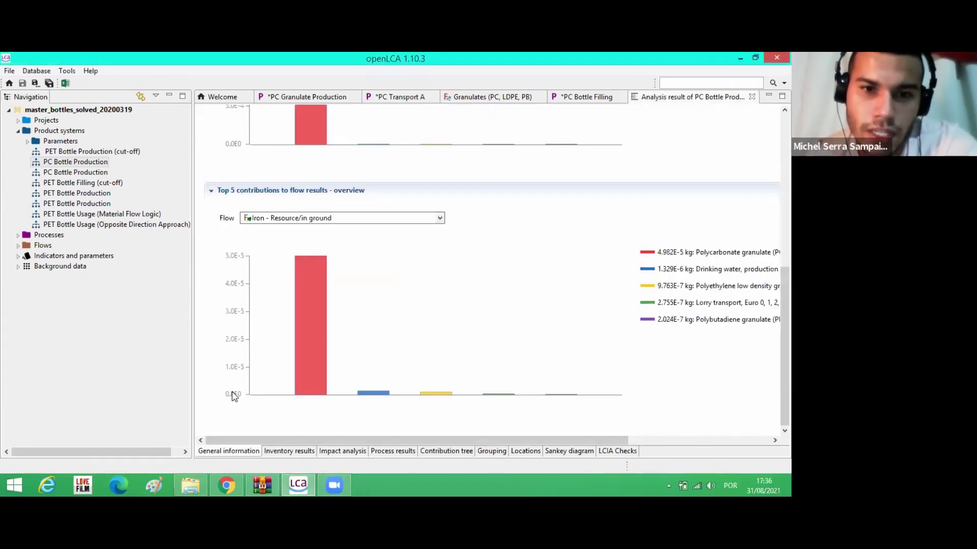
{"action": "double_click", "coordinate": [75, 162]}
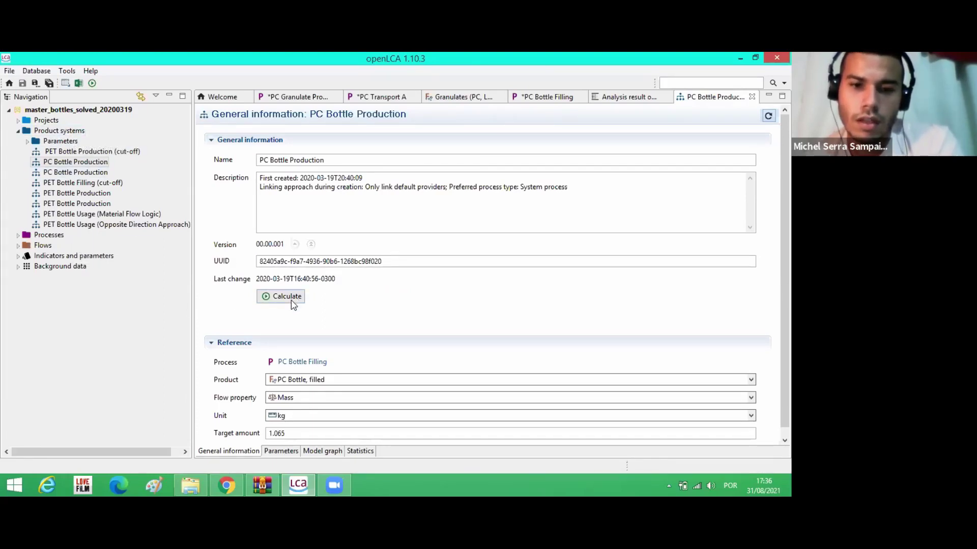
{"action": "left_click", "coordinate": [325, 451]}
{"action": "left_click", "coordinate": [226, 451]}
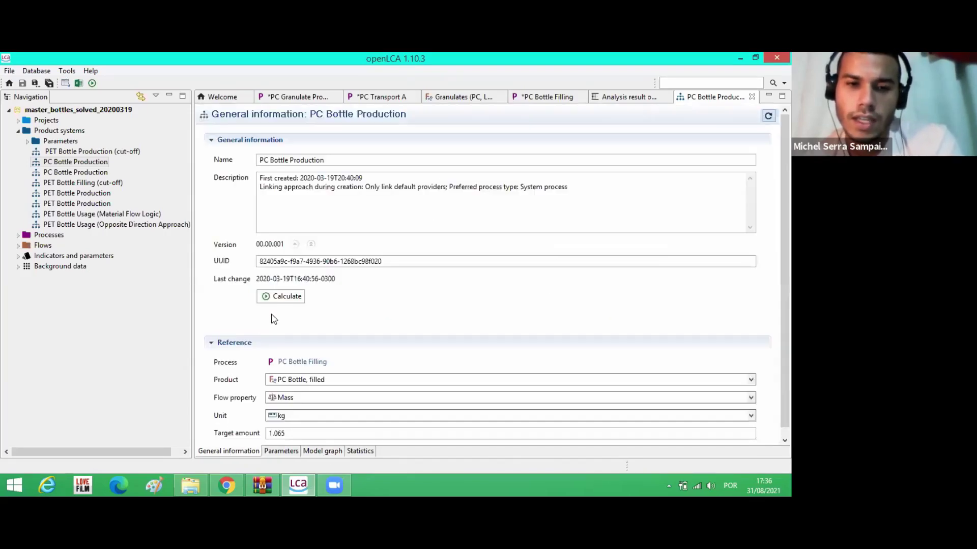
{"action": "left_click", "coordinate": [286, 297]}
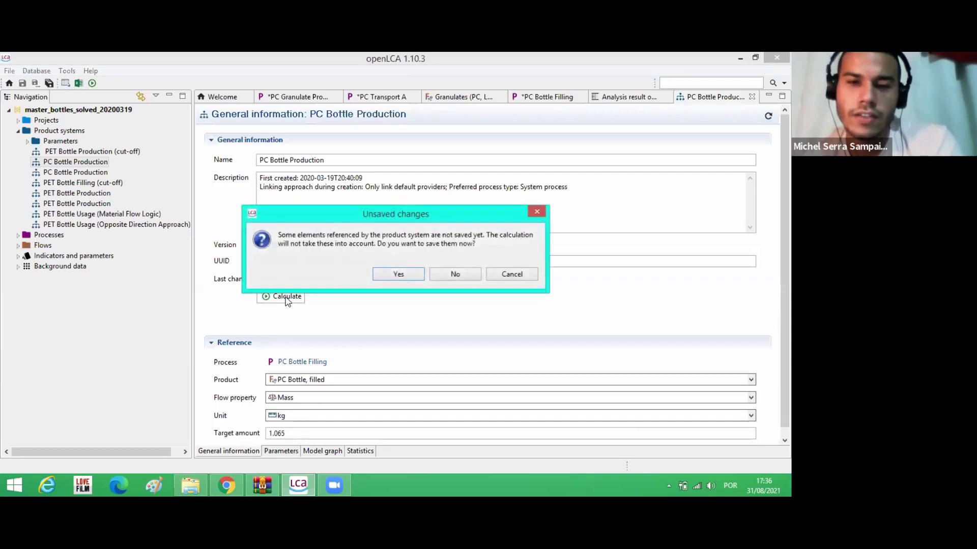
{"action": "left_click", "coordinate": [477, 274]}
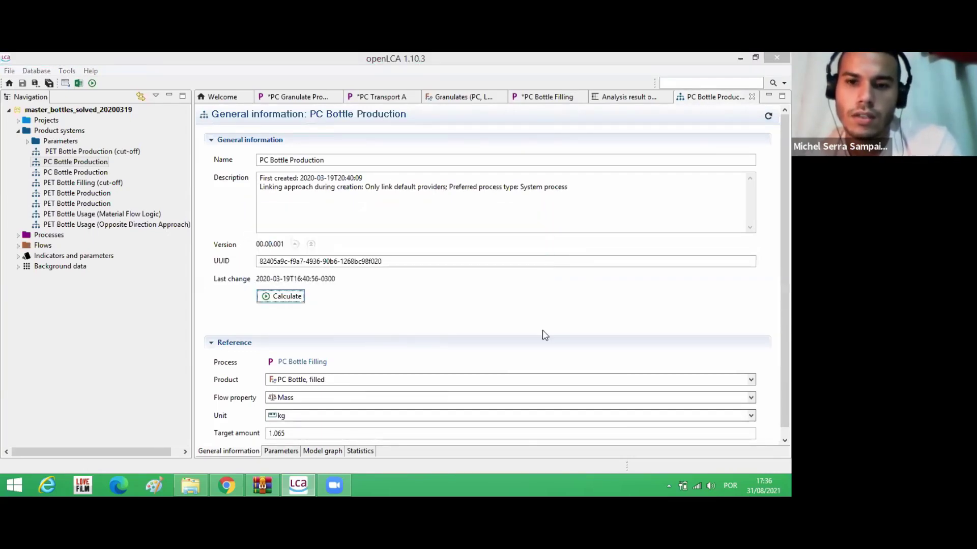
Step: Return to the PC Bottle Production analysis result and review its general information and top contributions to impact categories
{"action": "left_click", "coordinate": [574, 103]}
{"action": "left_click", "coordinate": [622, 98]}
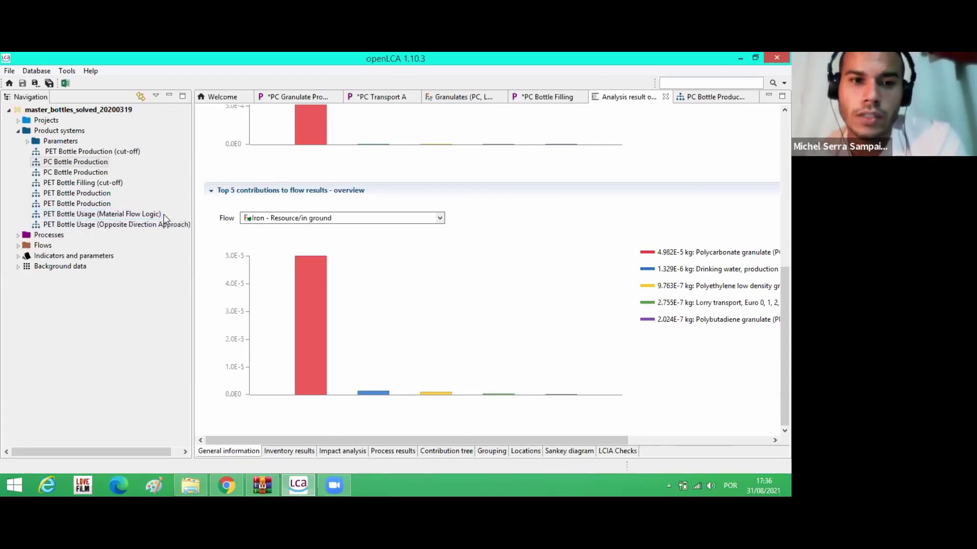
{"action": "scroll", "coordinate": [431, 338], "scroll_direction": "up", "scroll_amount": 10}
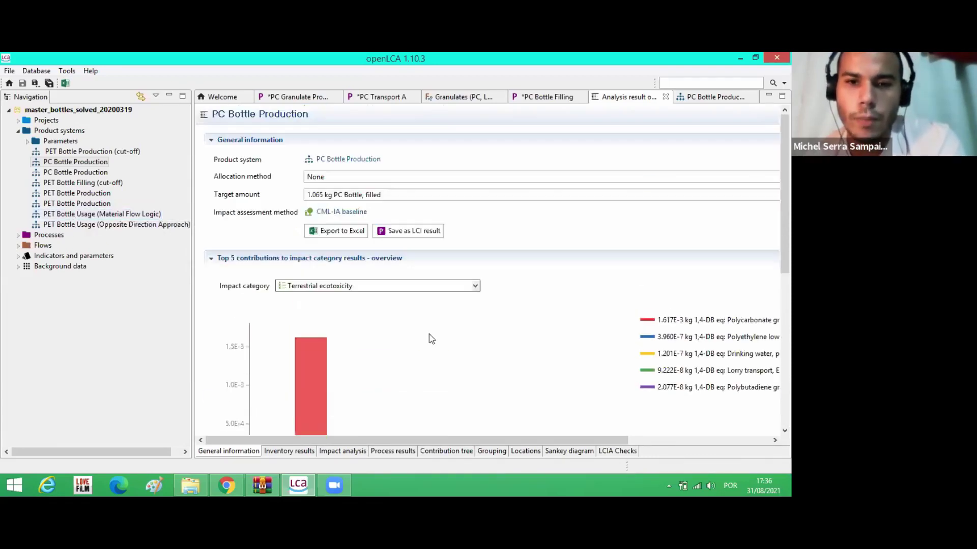
{"action": "scroll", "coordinate": [431, 339], "scroll_direction": "down", "scroll_amount": 4}
{"action": "scroll", "coordinate": [431, 339], "scroll_direction": "up", "scroll_amount": 4}
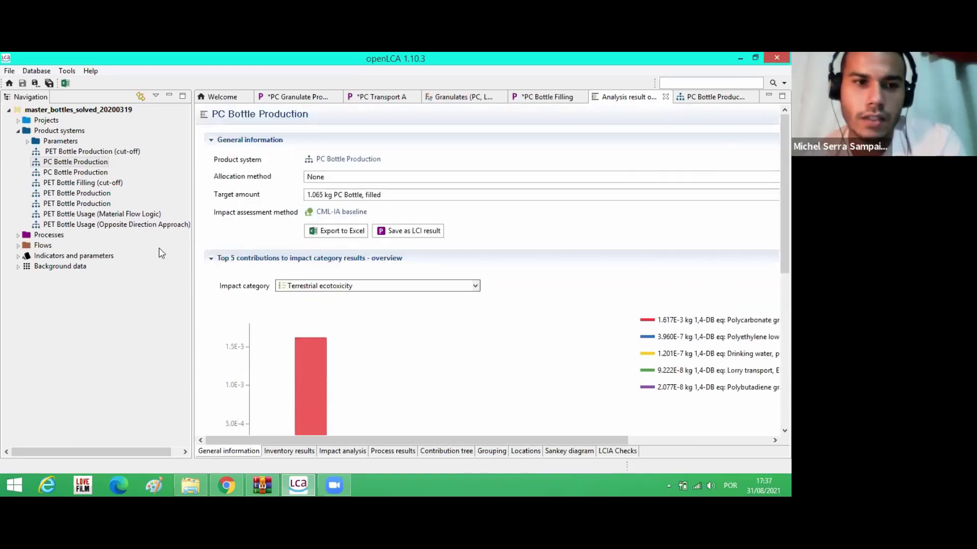
{"action": "left_click", "coordinate": [71, 163]}
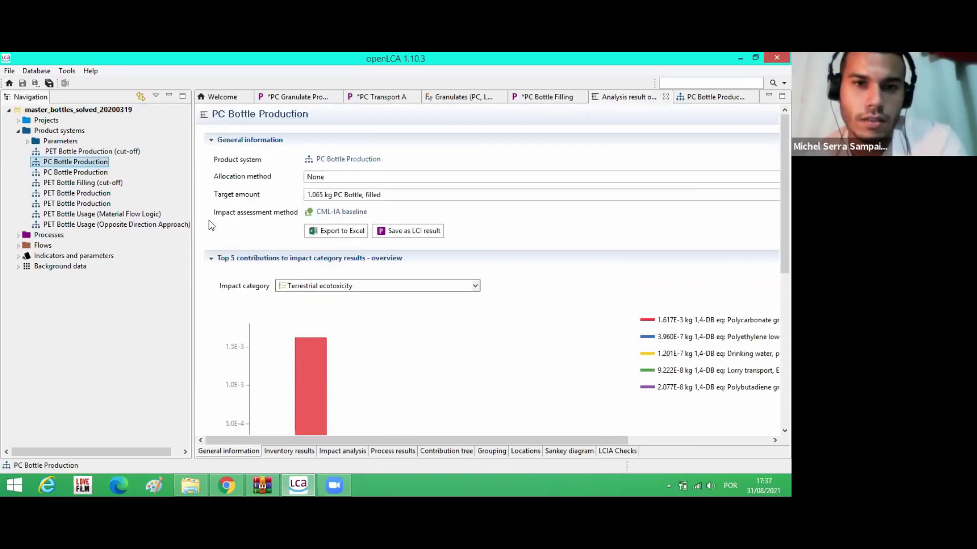
Step: Close the PC Granulate Production, PC Transport A, Granulates, PC Bottle Filling and PC Bottle Production editors, discarding unsaved changes
{"action": "left_click", "coordinate": [336, 97]}
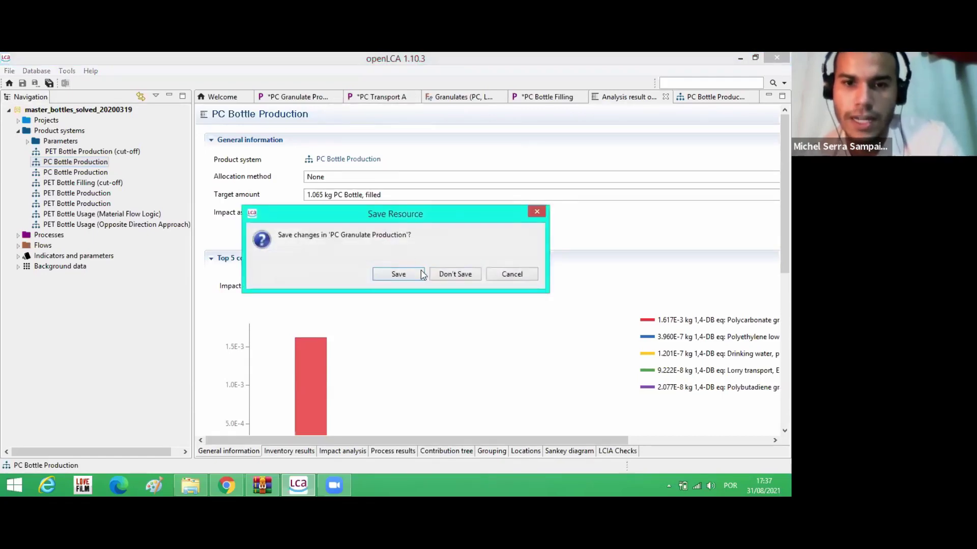
{"action": "left_click", "coordinate": [450, 277]}
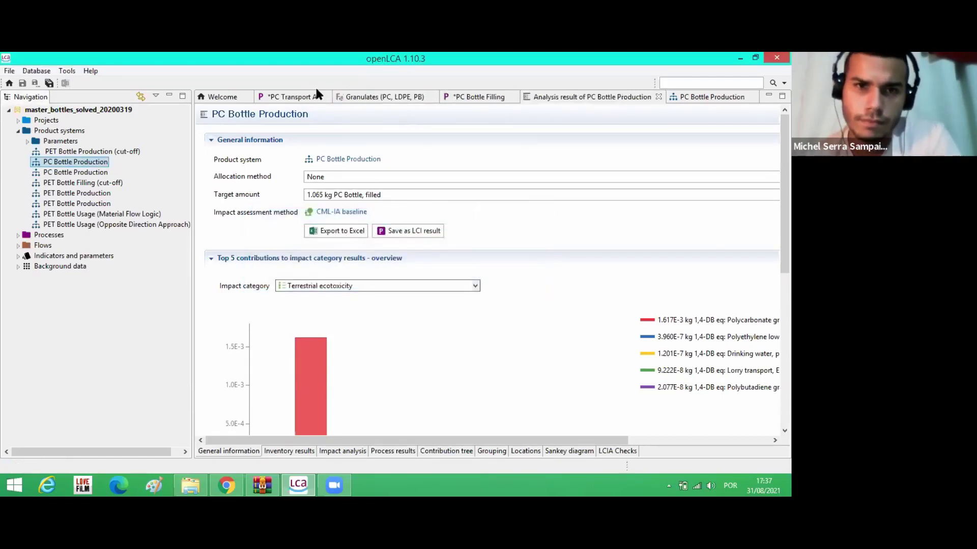
{"action": "left_click", "coordinate": [324, 97]}
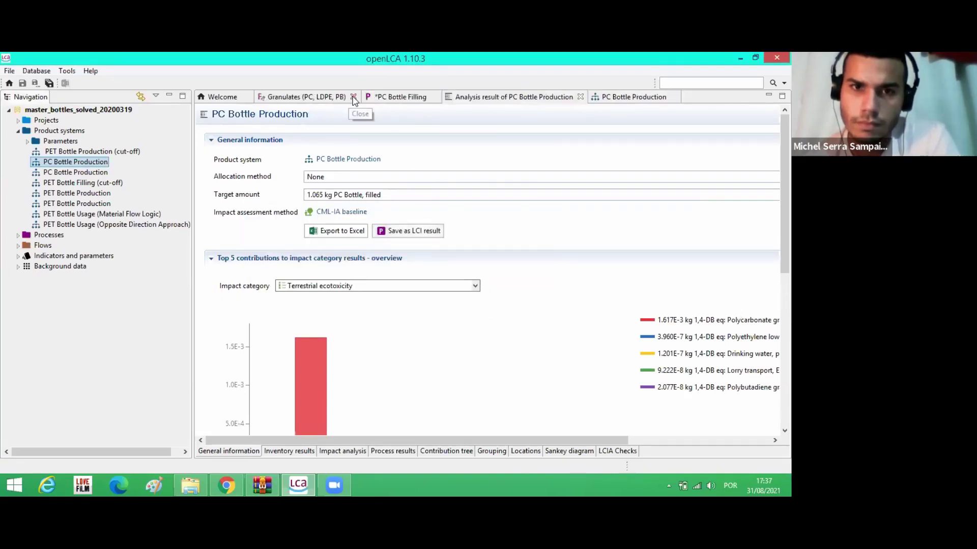
{"action": "left_click", "coordinate": [352, 97]}
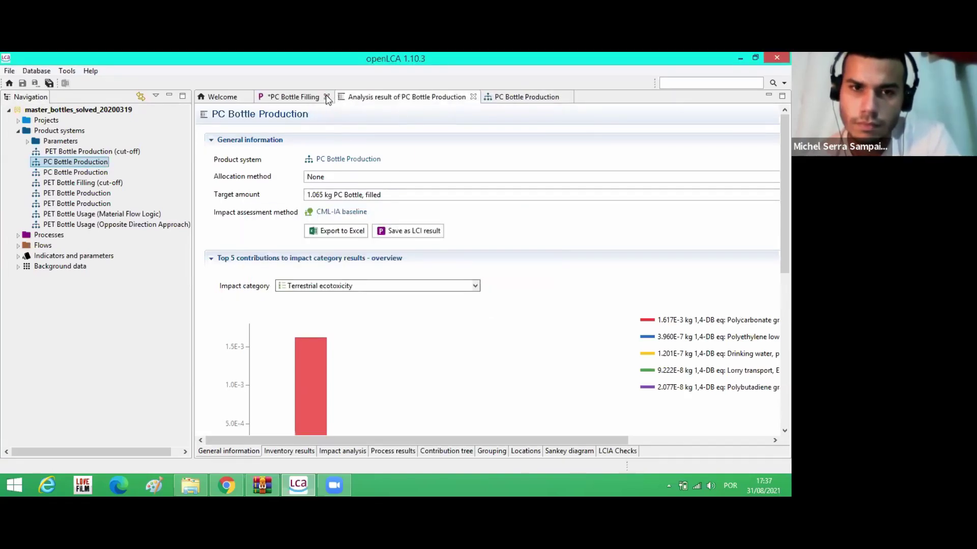
{"action": "left_click", "coordinate": [327, 97]}
{"action": "left_click", "coordinate": [453, 275]}
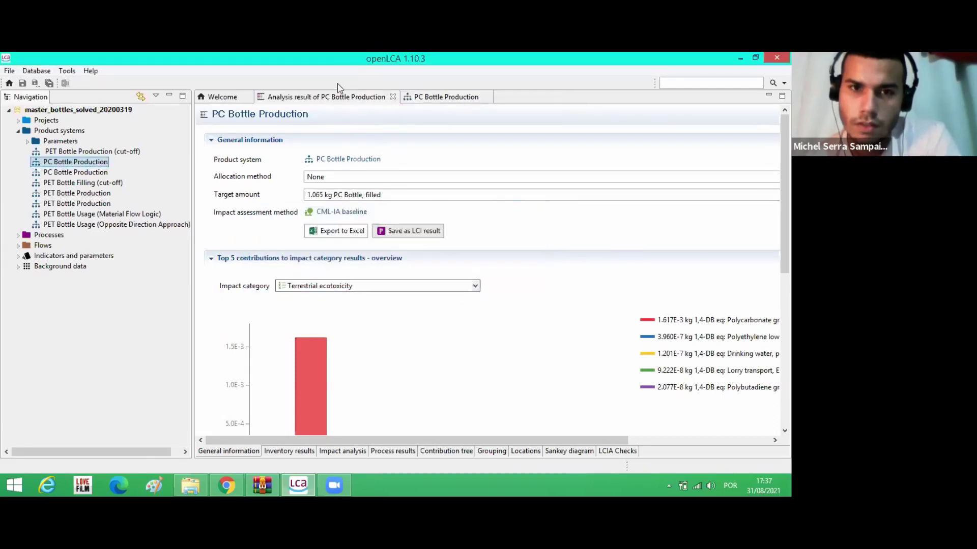
{"action": "left_click", "coordinate": [487, 97]}
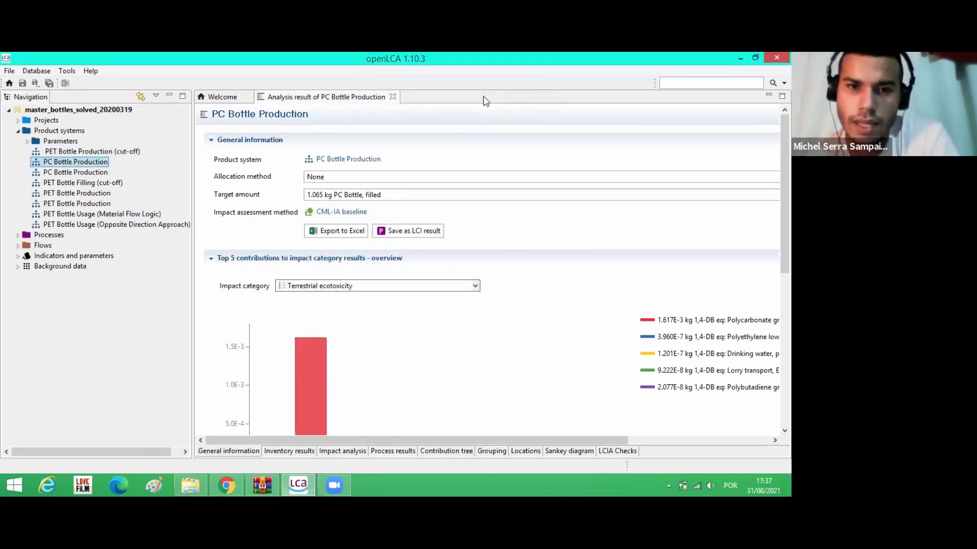
Step: Switch to the GreenDelta bottle tutorial PDF in Chrome and look through its sections on creating product systems and projects
{"action": "left_click", "coordinate": [218, 484]}
{"action": "scroll", "coordinate": [731, 306], "scroll_direction": "down", "scroll_amount": 3}
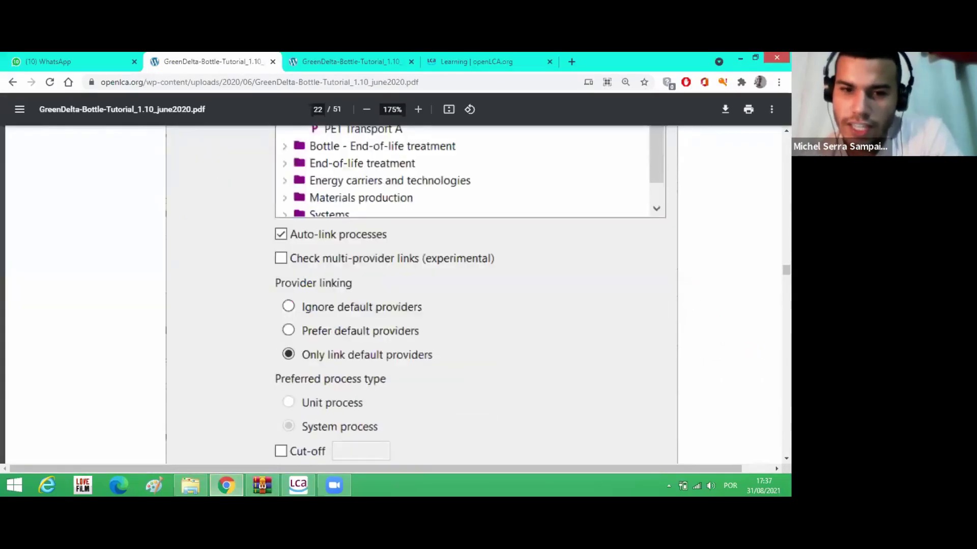
{"action": "scroll", "coordinate": [391, 295], "scroll_direction": "down", "scroll_amount": 10}
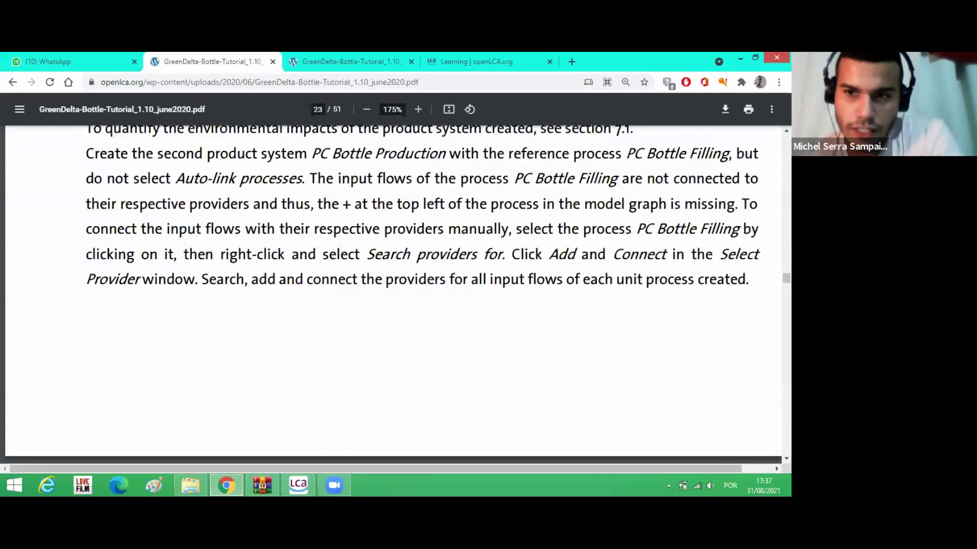
{"action": "scroll", "coordinate": [391, 295], "scroll_direction": "up", "scroll_amount": 15}
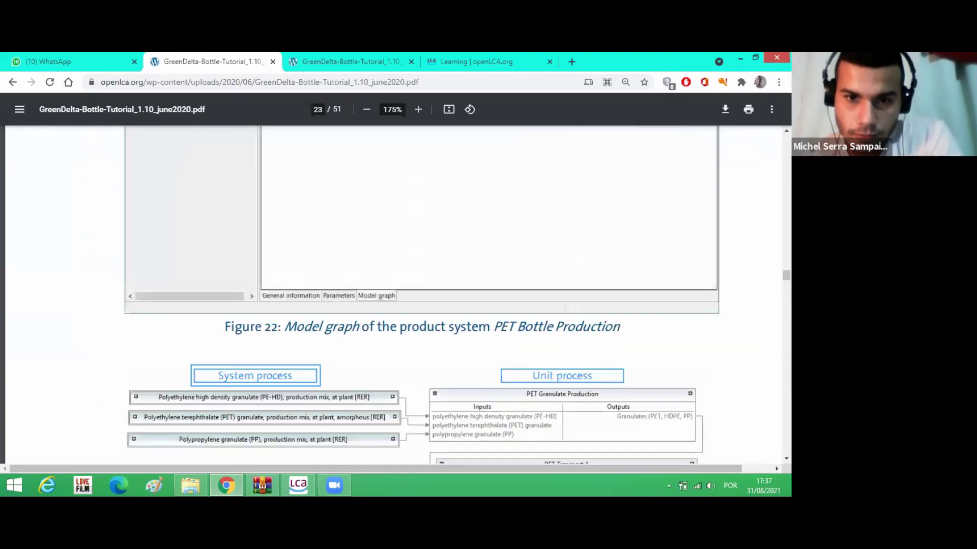
{"action": "scroll", "coordinate": [520, 297], "scroll_direction": "down", "scroll_amount": 4}
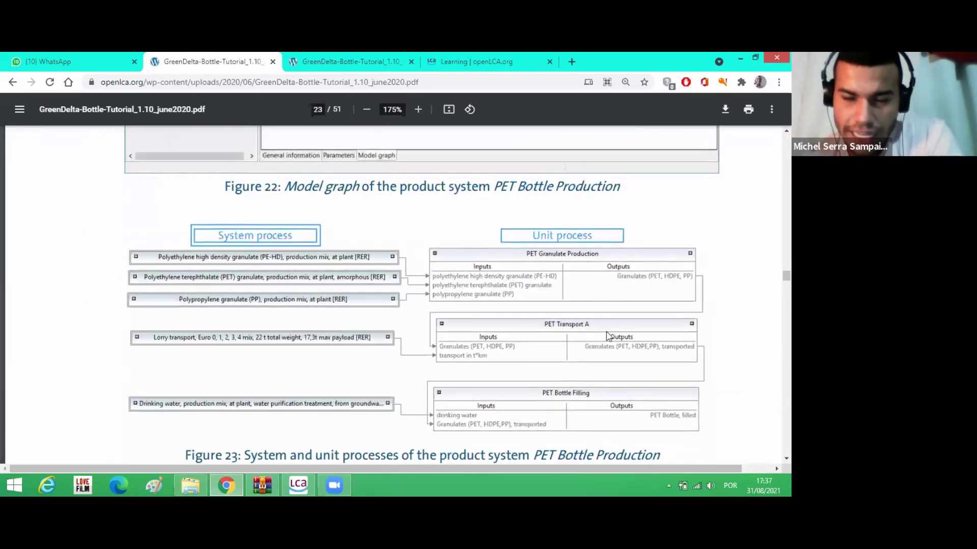
{"action": "scroll", "coordinate": [397, 295], "scroll_direction": "down", "scroll_amount": 20}
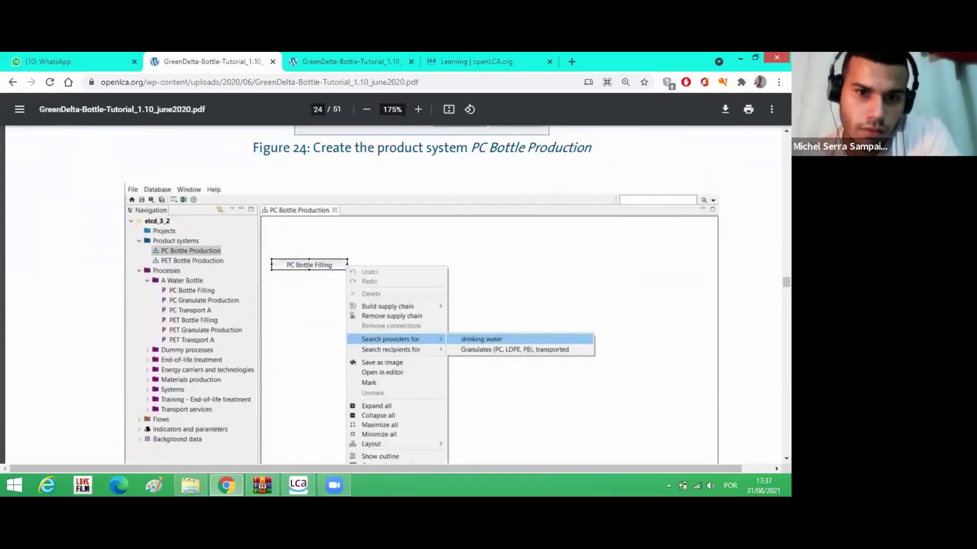
{"action": "scroll", "coordinate": [391, 295], "scroll_direction": "down", "scroll_amount": 20}
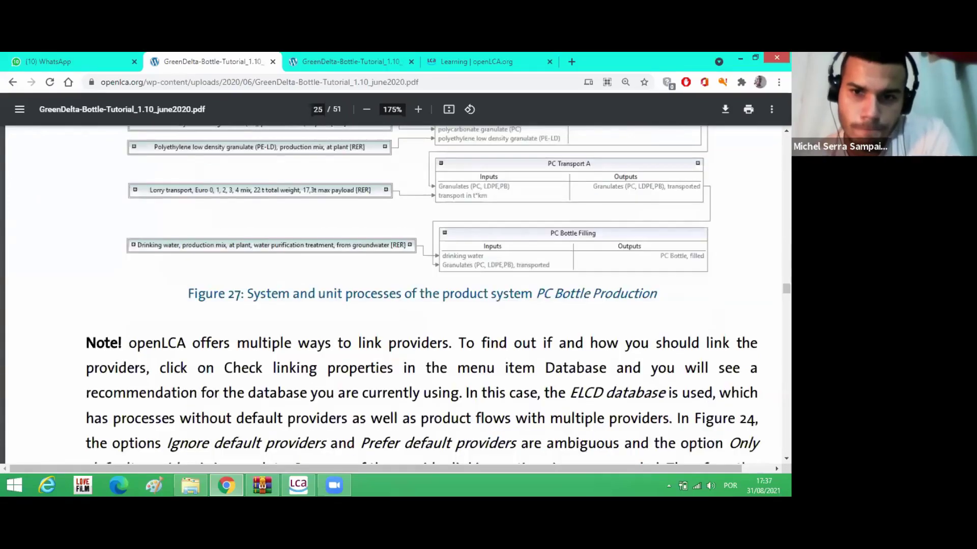
{"action": "scroll", "coordinate": [392, 295], "scroll_direction": "down", "scroll_amount": 20}
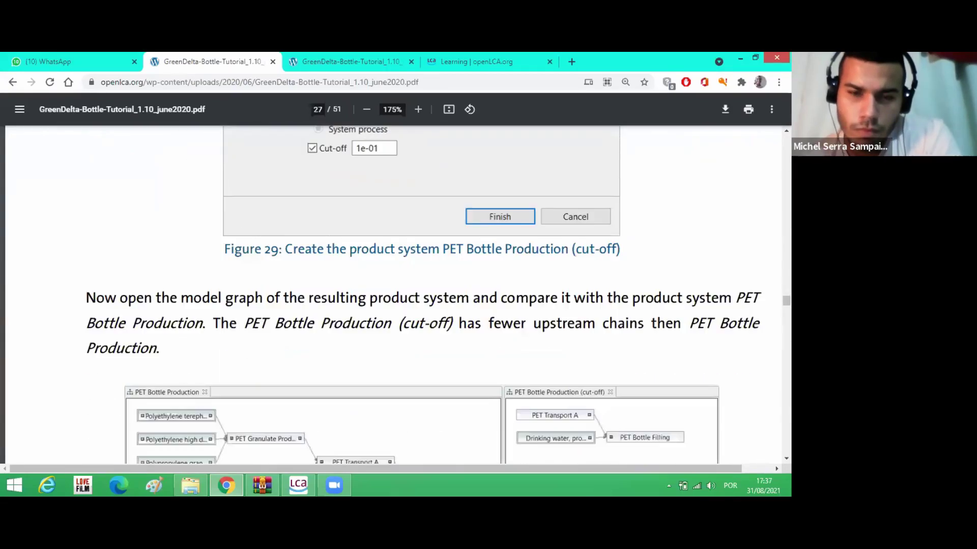
{"action": "scroll", "coordinate": [392, 295], "scroll_direction": "down", "scroll_amount": 10}
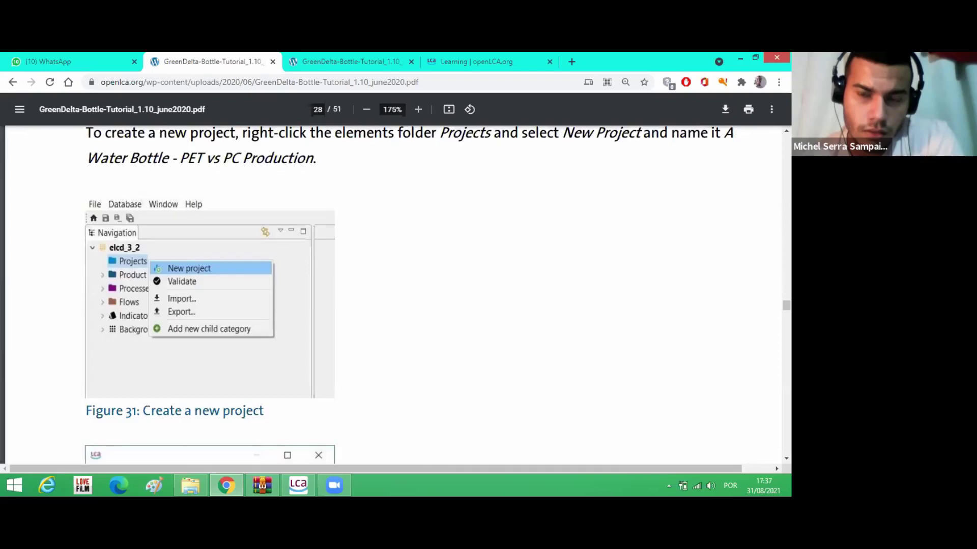
Step: Look through the tutorial's Impact assessment chapter, section 7.1 Calculate a product system, including the calculation properties and impact analysis figures
{"action": "scroll", "coordinate": [366, 298], "scroll_direction": "down", "scroll_amount": 12}
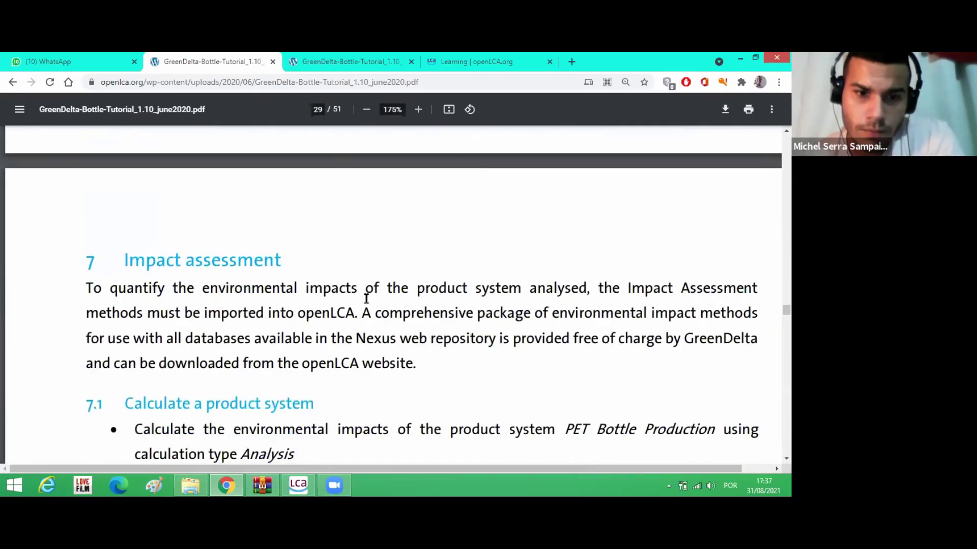
{"action": "scroll", "coordinate": [367, 323], "scroll_direction": "down", "scroll_amount": 8}
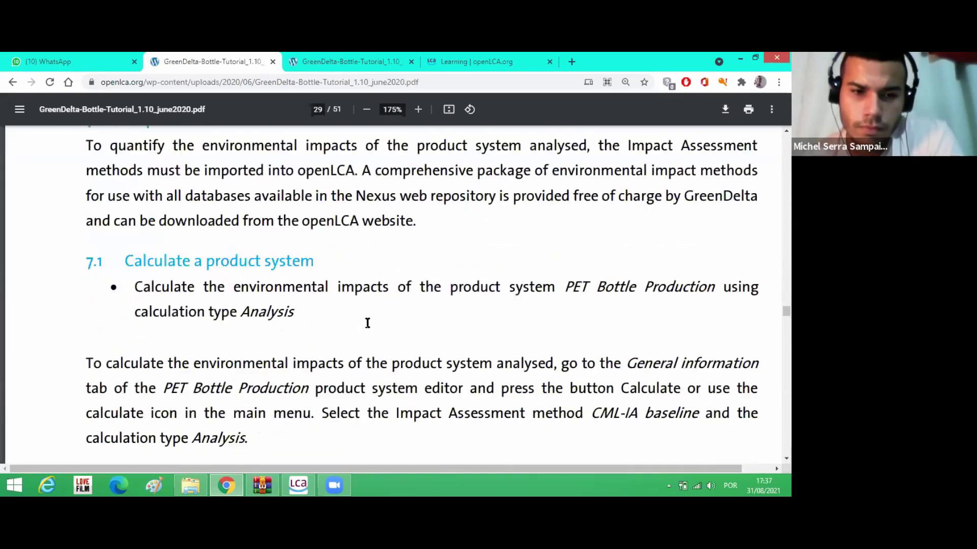
{"action": "scroll", "coordinate": [367, 323], "scroll_direction": "down", "scroll_amount": 10}
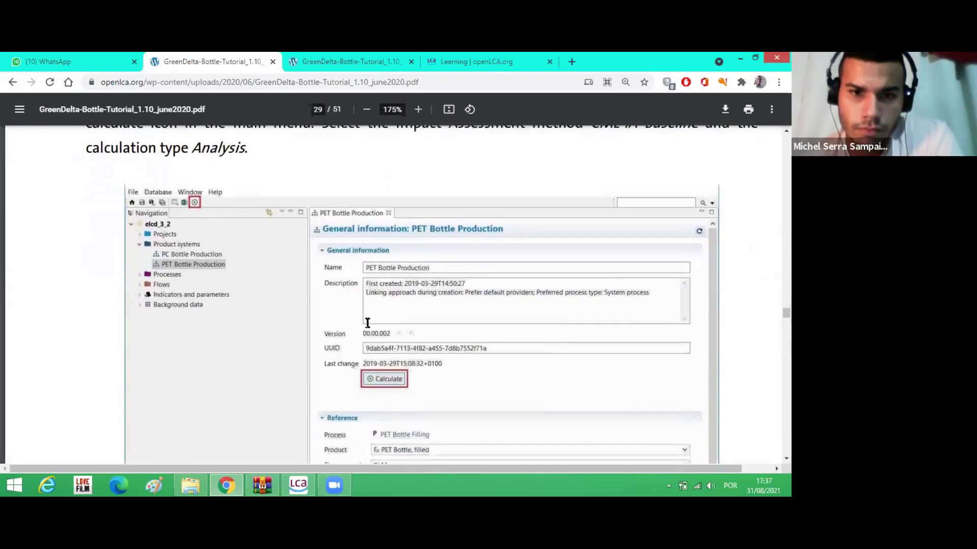
{"action": "scroll", "coordinate": [367, 323], "scroll_direction": "down", "scroll_amount": 12}
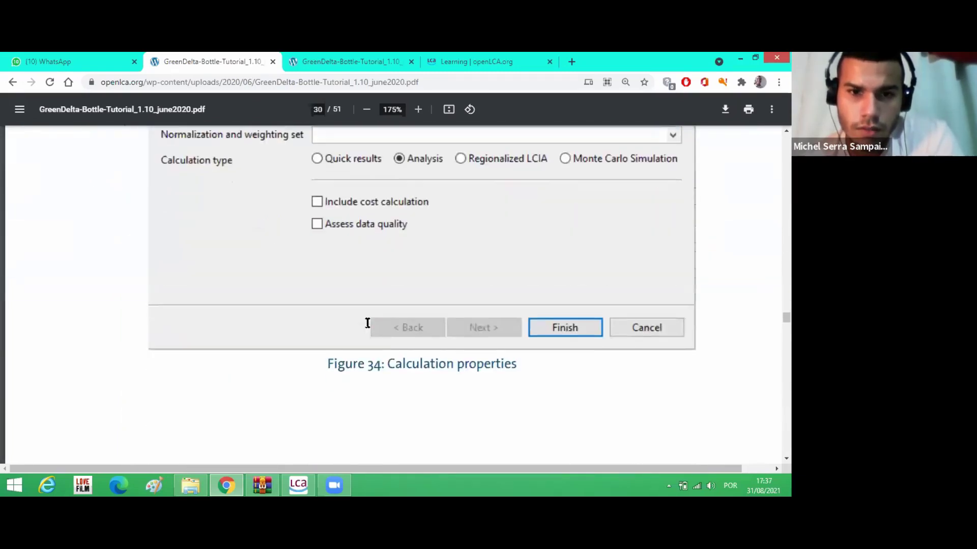
{"action": "scroll", "coordinate": [368, 323], "scroll_direction": "down", "scroll_amount": 15}
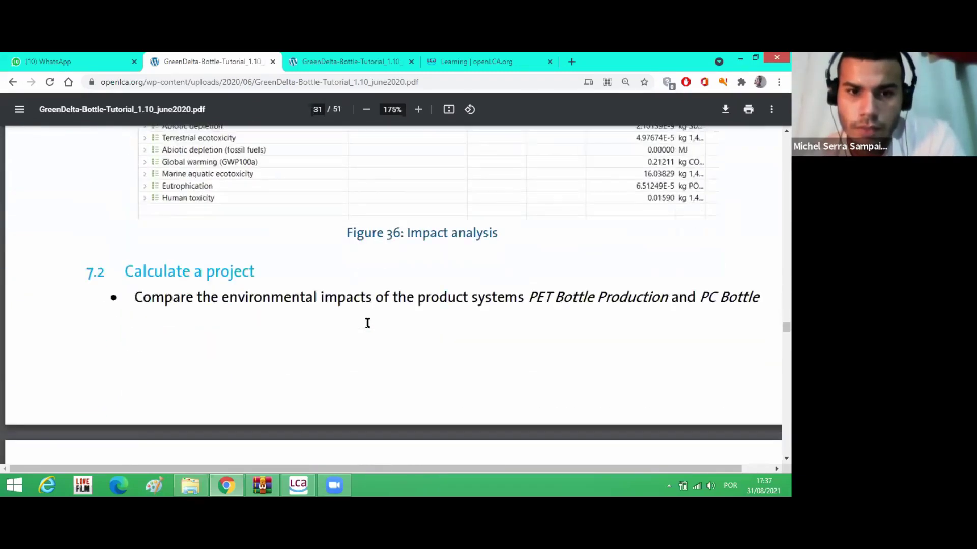
{"action": "scroll", "coordinate": [368, 323], "scroll_direction": "up", "scroll_amount": 5}
{"action": "scroll", "coordinate": [367, 323], "scroll_direction": "up", "scroll_amount": 5}
{"action": "scroll", "coordinate": [367, 323], "scroll_direction": "down", "scroll_amount": 15}
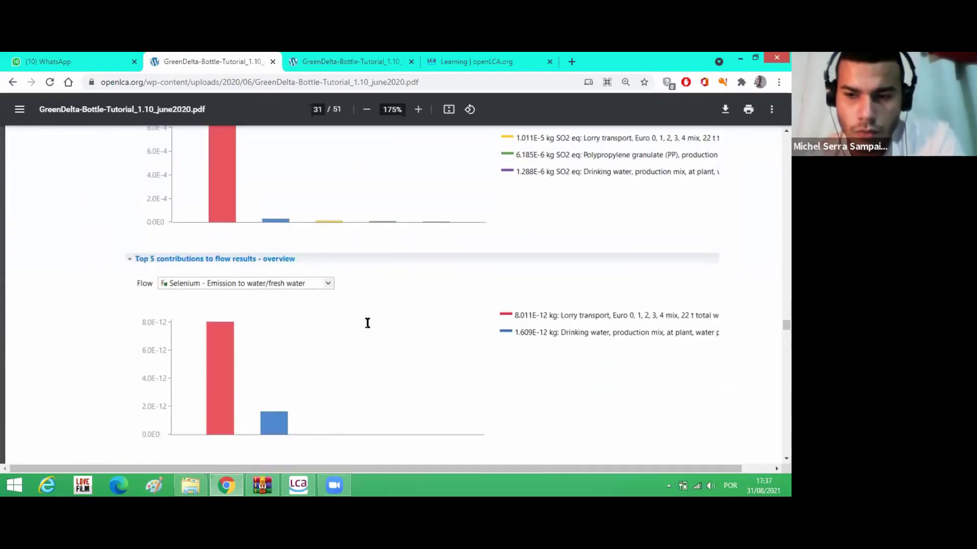
Step: Read the tutorial's section 7.2 instructions for calculating a project, along with the Project setup figure
{"action": "scroll", "coordinate": [367, 323], "scroll_direction": "down", "scroll_amount": 15}
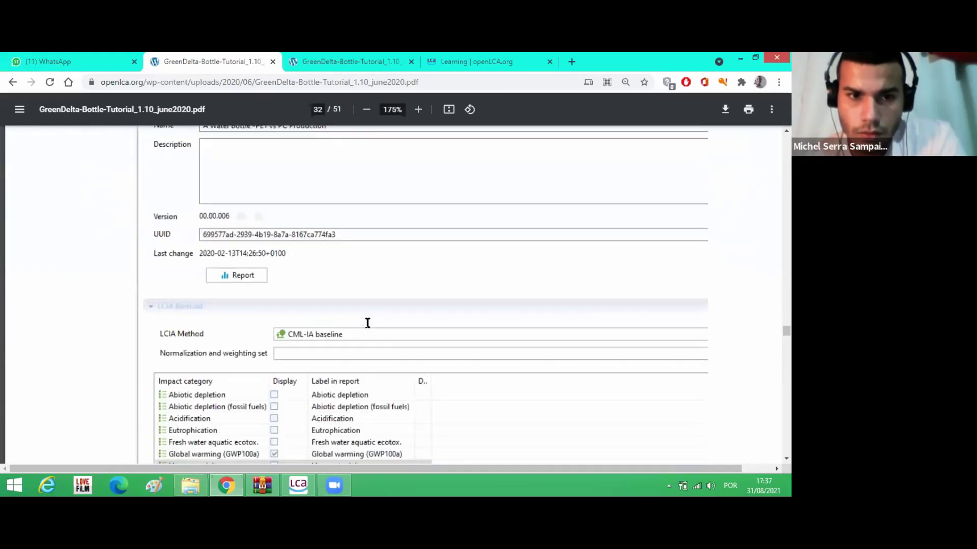
{"action": "scroll", "coordinate": [367, 323], "scroll_direction": "up", "scroll_amount": 3}
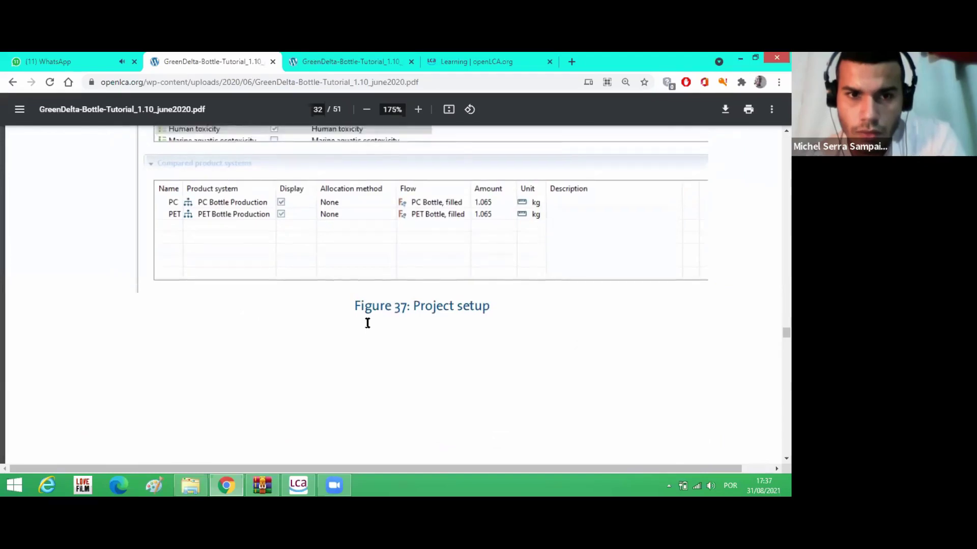
{"action": "scroll", "coordinate": [367, 323], "scroll_direction": "up", "scroll_amount": 9}
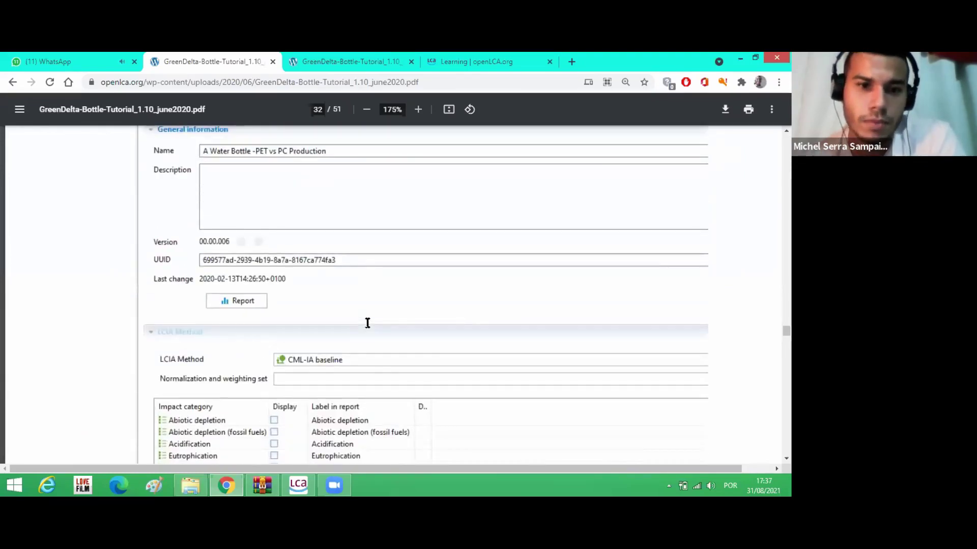
{"action": "scroll", "coordinate": [368, 323], "scroll_direction": "up", "scroll_amount": 2}
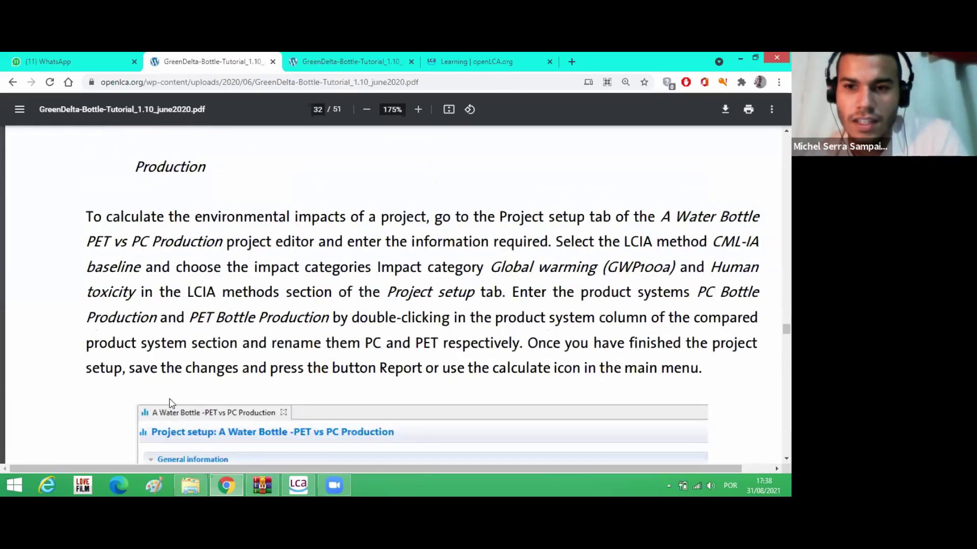
Step: Switch back to openLCA and expand the Projects folder of the master_bottles_solved_20200319 database
{"action": "left_click", "coordinate": [334, 475]}
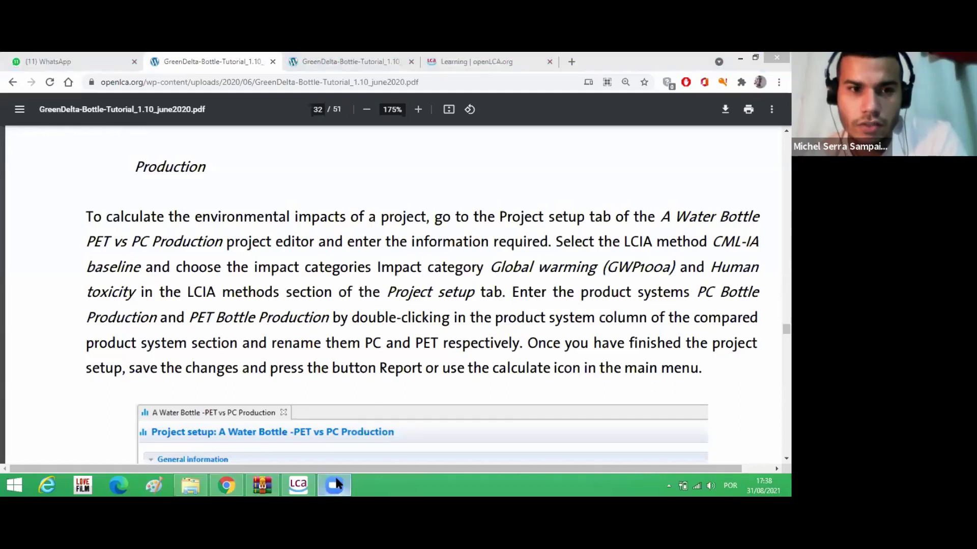
{"action": "left_click", "coordinate": [299, 484]}
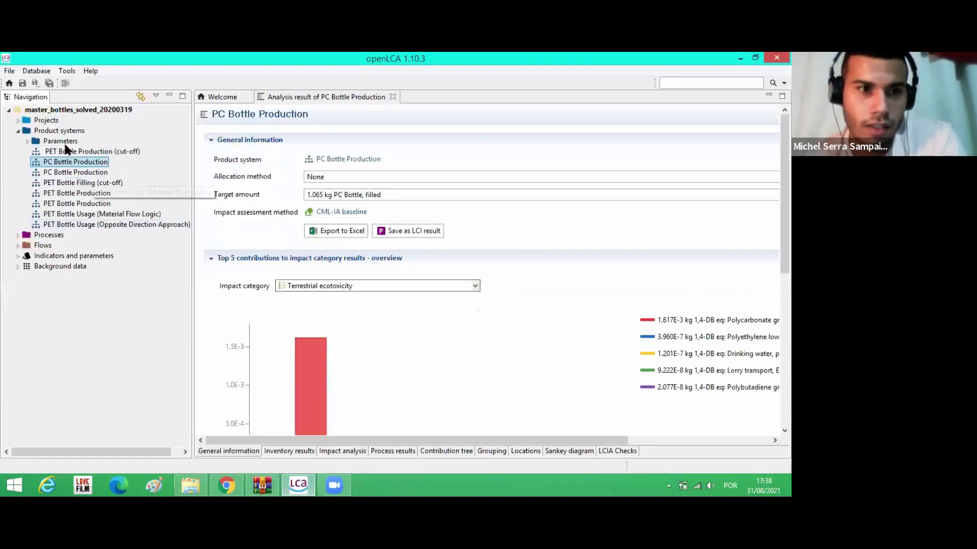
{"action": "left_click", "coordinate": [46, 124]}
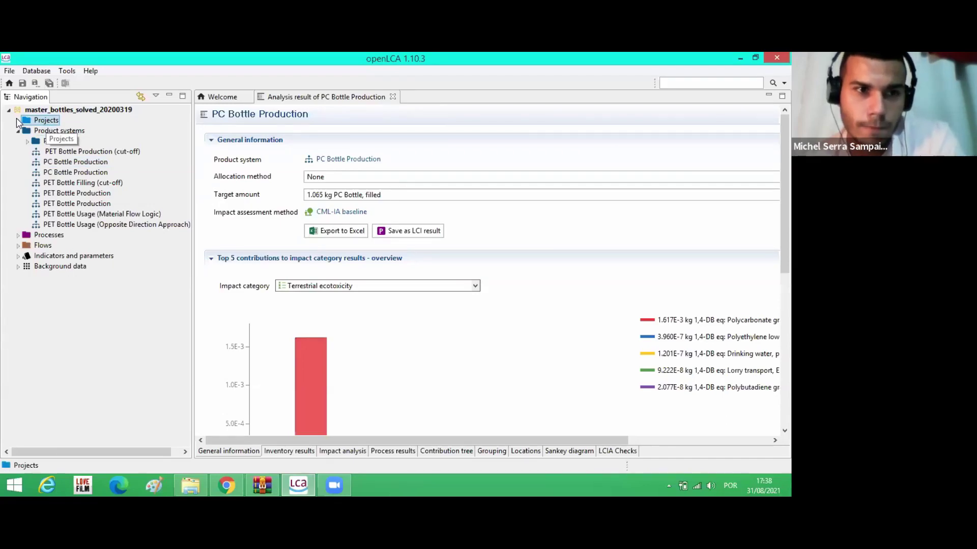
{"action": "left_click", "coordinate": [18, 121]}
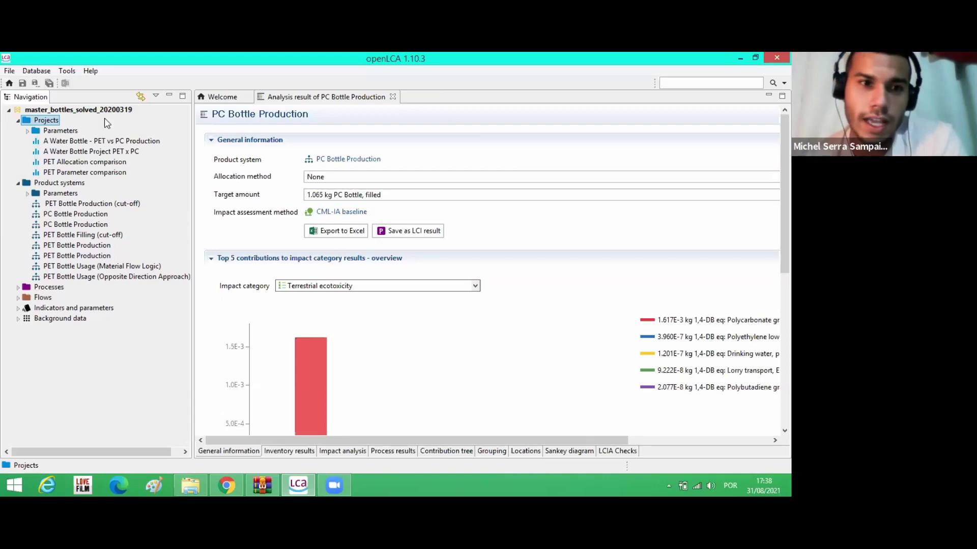
Step: Create a new project named "pet versus pc" in the Projects folder
{"action": "right_click", "coordinate": [79, 125]}
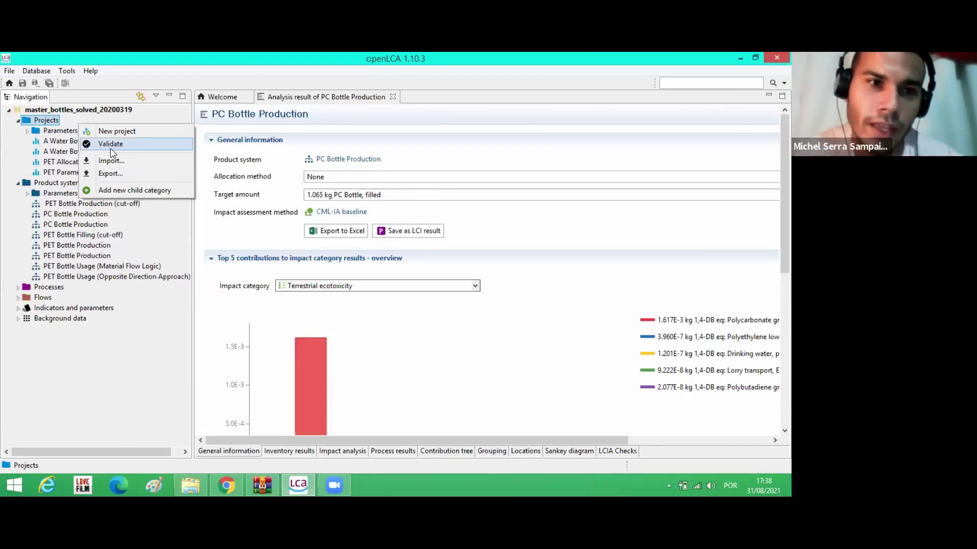
{"action": "left_click", "coordinate": [101, 133]}
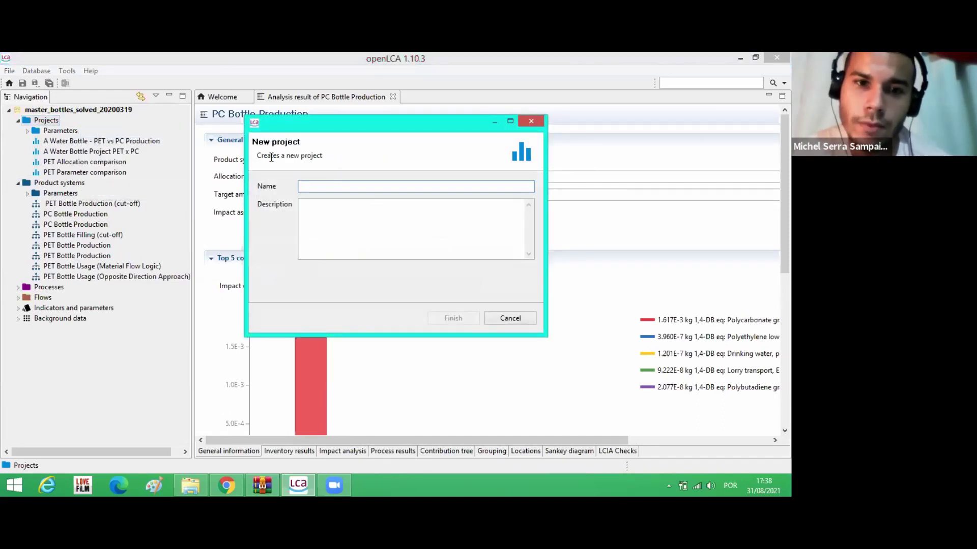
{"action": "type", "text": "pet versus pc"}
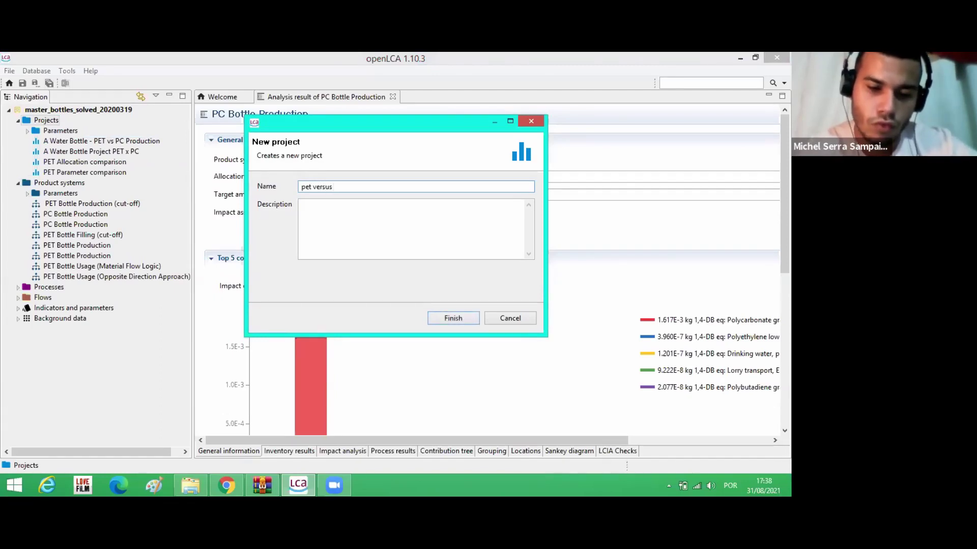
{"action": "left_click", "coordinate": [475, 318]}
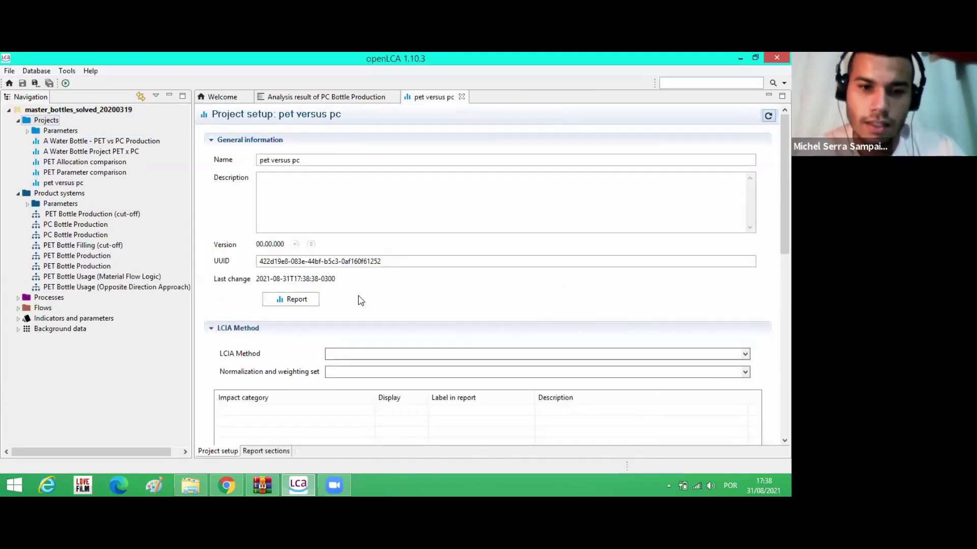
Step: Add the PC Bottle Production and PET Bottle Production product systems to the project's compared product systems
{"action": "scroll", "coordinate": [361, 300], "scroll_direction": "down", "scroll_amount": 10}
{"action": "scroll", "coordinate": [361, 300], "scroll_direction": "up", "scroll_amount": 10}
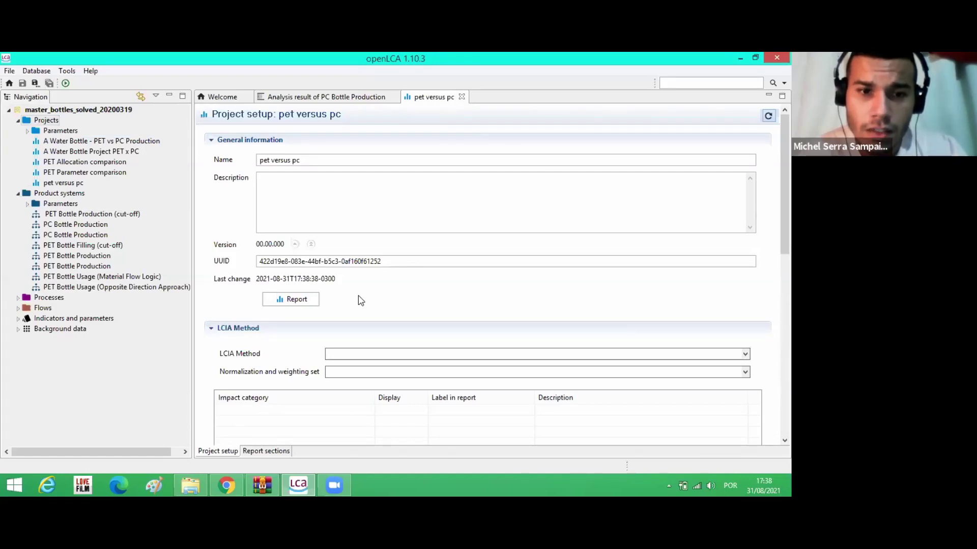
{"action": "scroll", "coordinate": [360, 300], "scroll_direction": "down", "scroll_amount": 3}
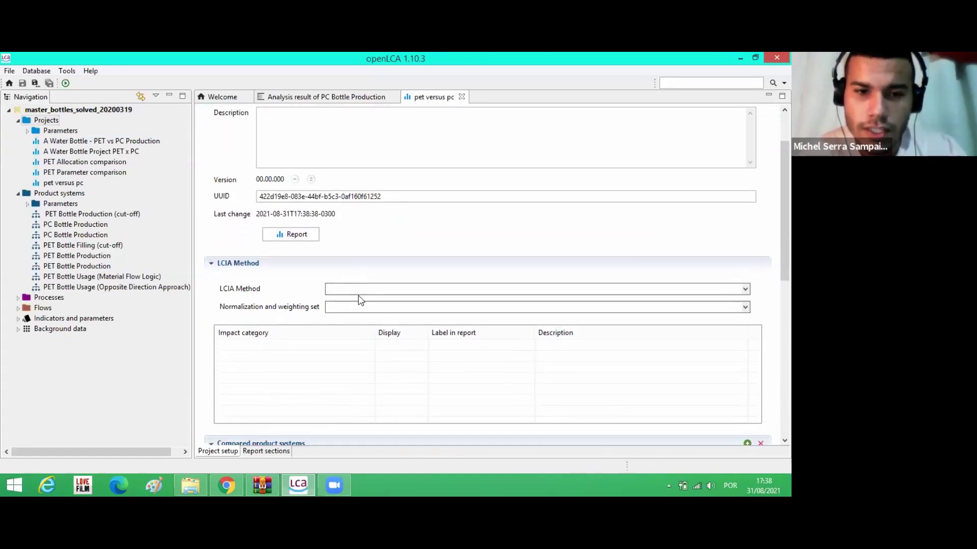
{"action": "scroll", "coordinate": [287, 331], "scroll_direction": "down", "scroll_amount": 6}
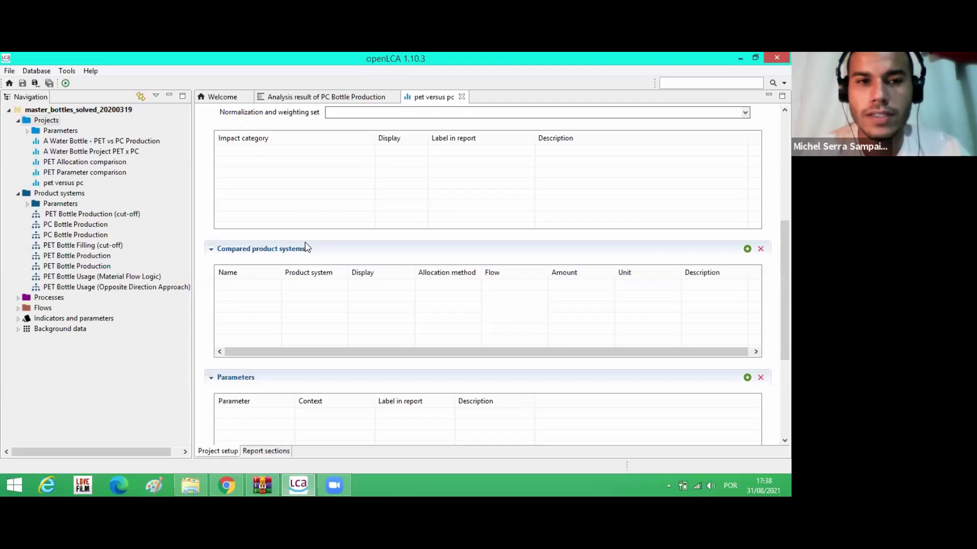
{"action": "scroll", "coordinate": [273, 255], "scroll_direction": "up", "scroll_amount": 8}
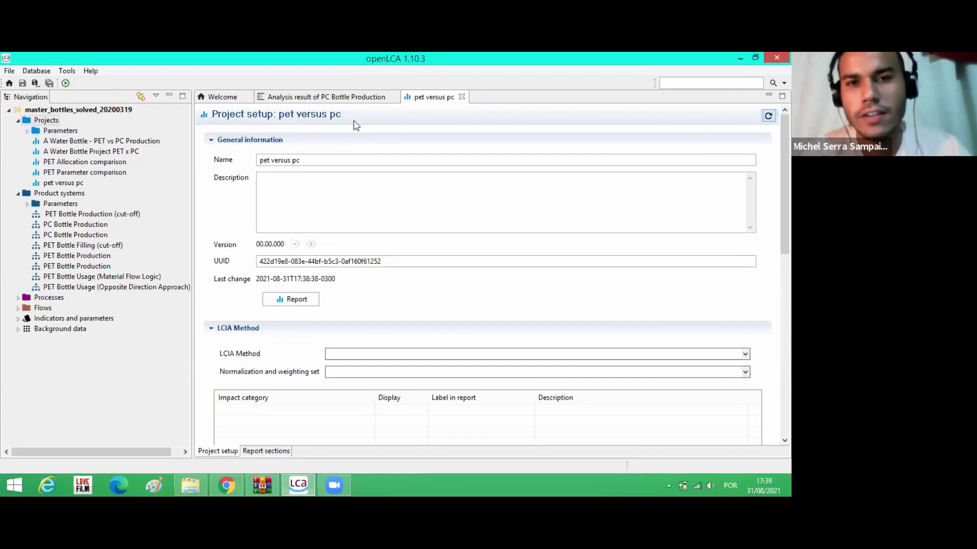
{"action": "scroll", "coordinate": [356, 126], "scroll_direction": "down", "scroll_amount": 7}
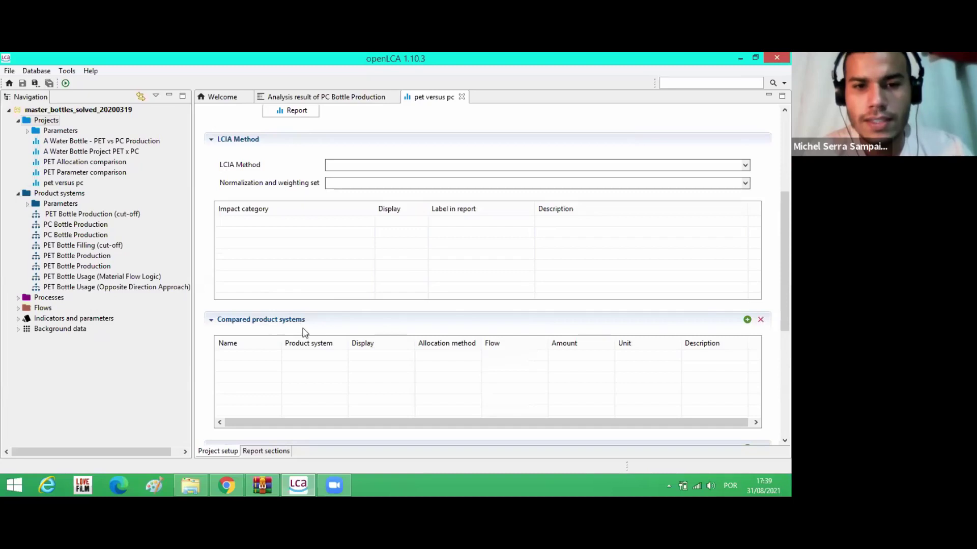
{"action": "double_click", "coordinate": [239, 357]}
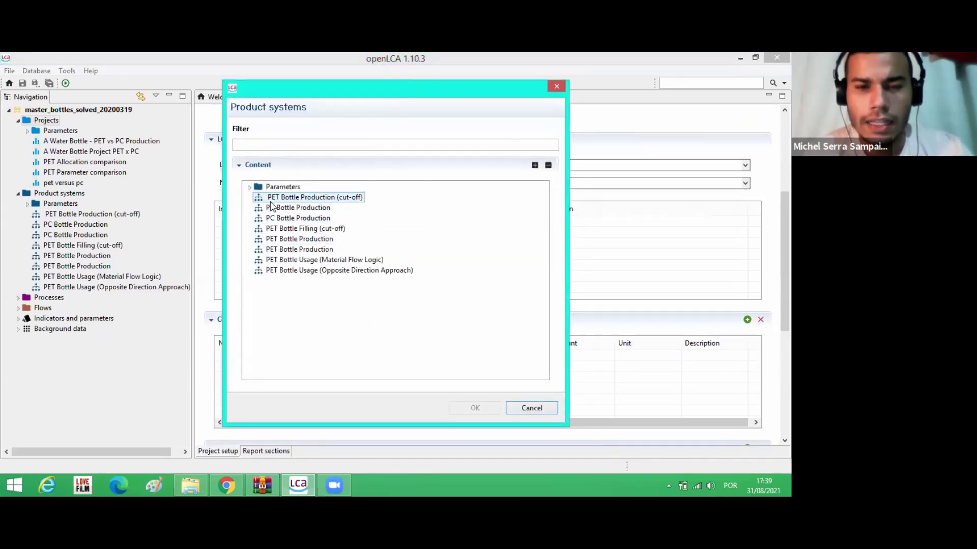
{"action": "left_click", "coordinate": [314, 209]}
{"action": "left_click", "coordinate": [475, 409]}
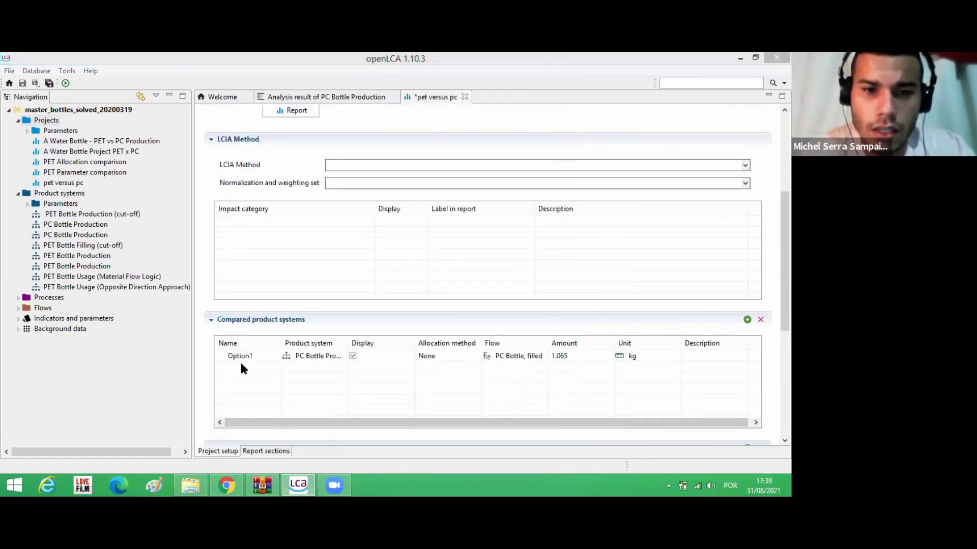
{"action": "double_click", "coordinate": [242, 366]}
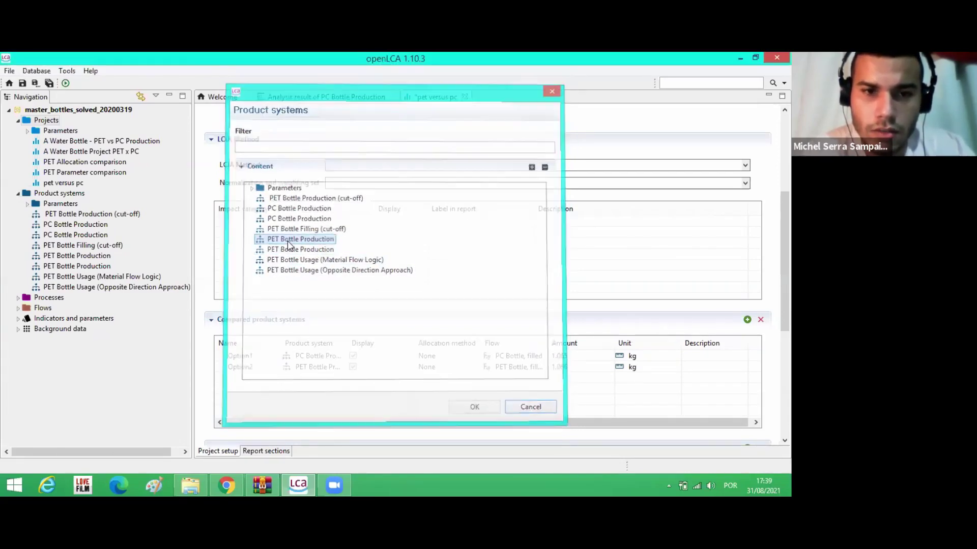
{"action": "double_click", "coordinate": [288, 240]}
Step: Rename the compared PC and PET Bottle Production variants to PC and PET, and widen the table's Flow column
{"action": "left_click", "coordinate": [251, 357]}
{"action": "left_click", "coordinate": [251, 356]}
{"action": "type", "text": "PC"}
{"action": "left_click", "coordinate": [257, 368]}
{"action": "left_click", "coordinate": [257, 368]}
{"action": "type", "text": "P"}
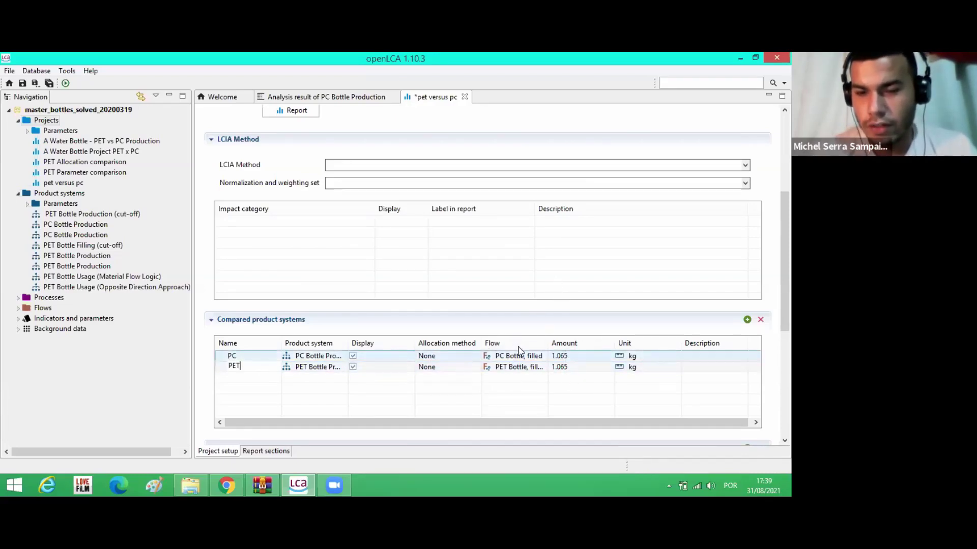
{"action": "left_click_drag", "start_coordinate": [547, 343], "coordinate": [585, 342]}
{"action": "left_click", "coordinate": [525, 367]}
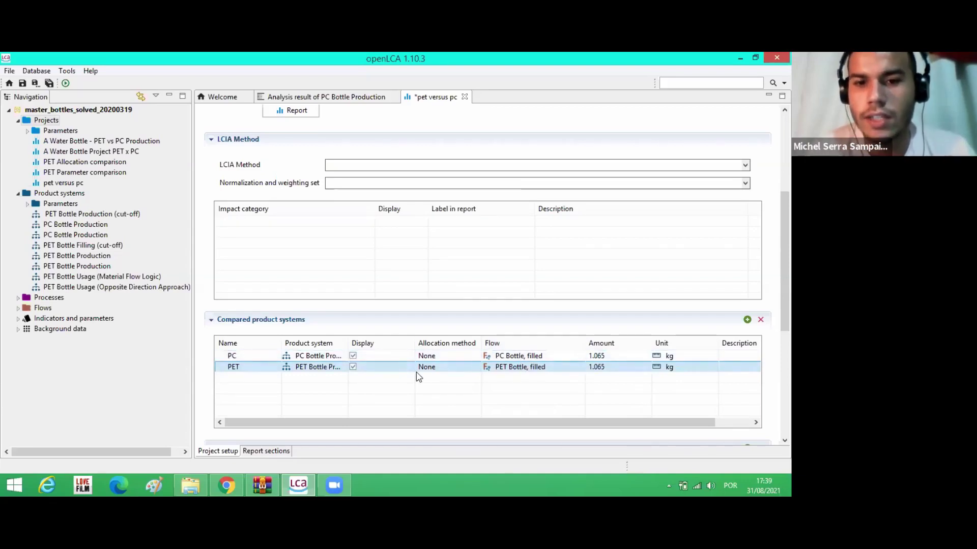
Step: Generate a report for the project without an LCIA method and look through its sections
{"action": "scroll", "coordinate": [325, 127], "scroll_direction": "up", "scroll_amount": 5}
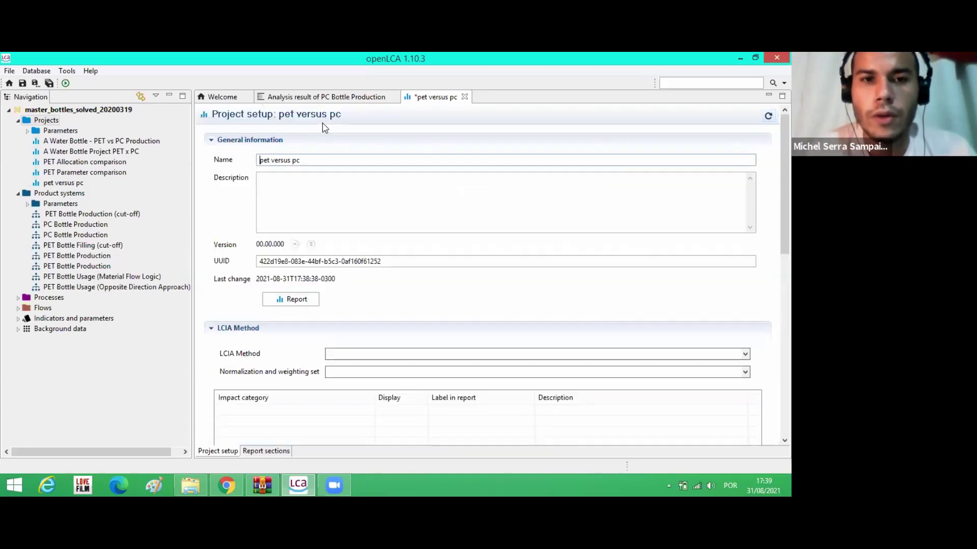
{"action": "left_click", "coordinate": [299, 301]}
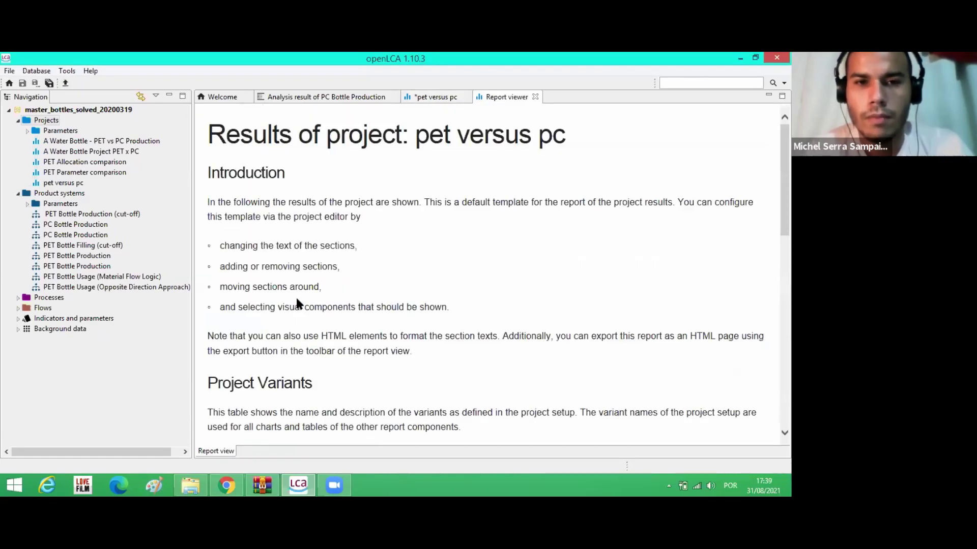
{"action": "scroll", "coordinate": [296, 300], "scroll_direction": "down", "scroll_amount": 8}
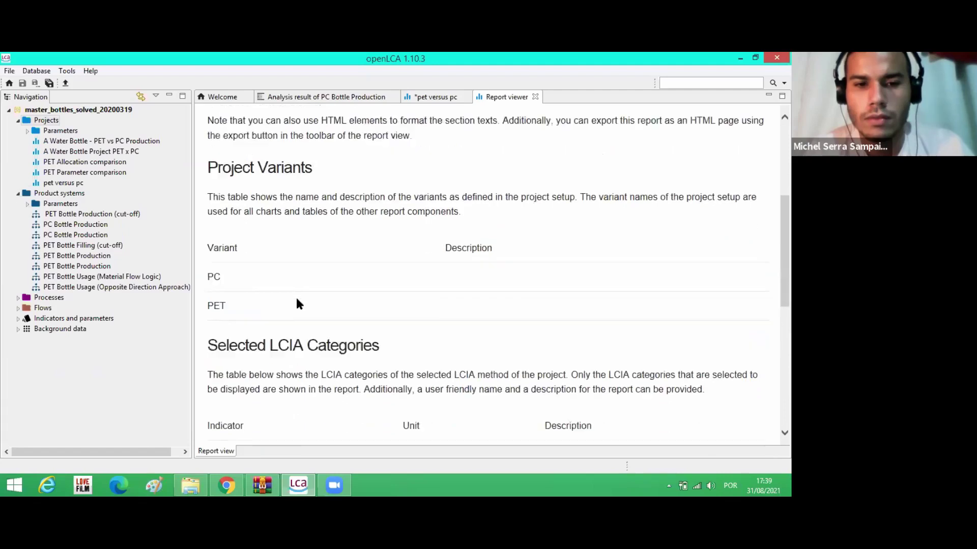
{"action": "scroll", "coordinate": [299, 300], "scroll_direction": "down", "scroll_amount": 4}
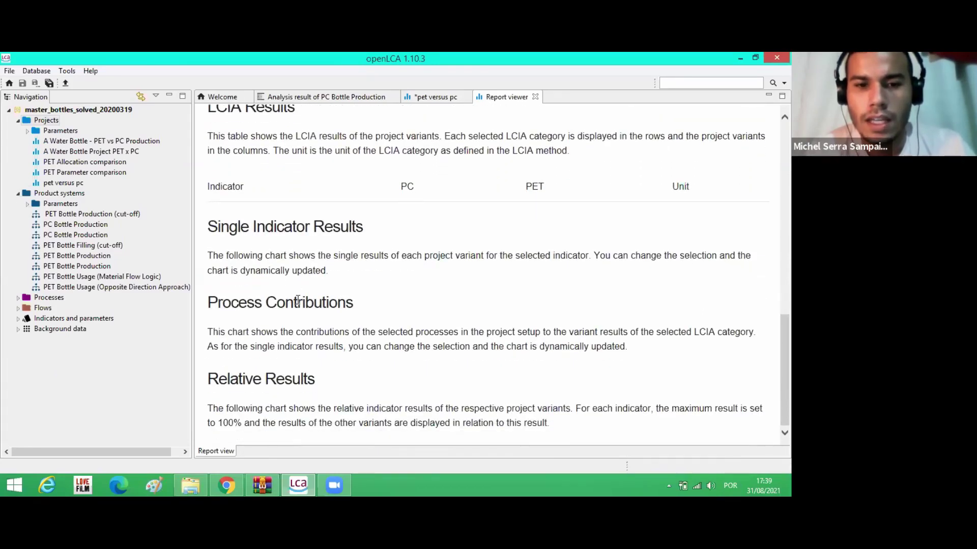
{"action": "scroll", "coordinate": [298, 300], "scroll_direction": "up", "scroll_amount": 12}
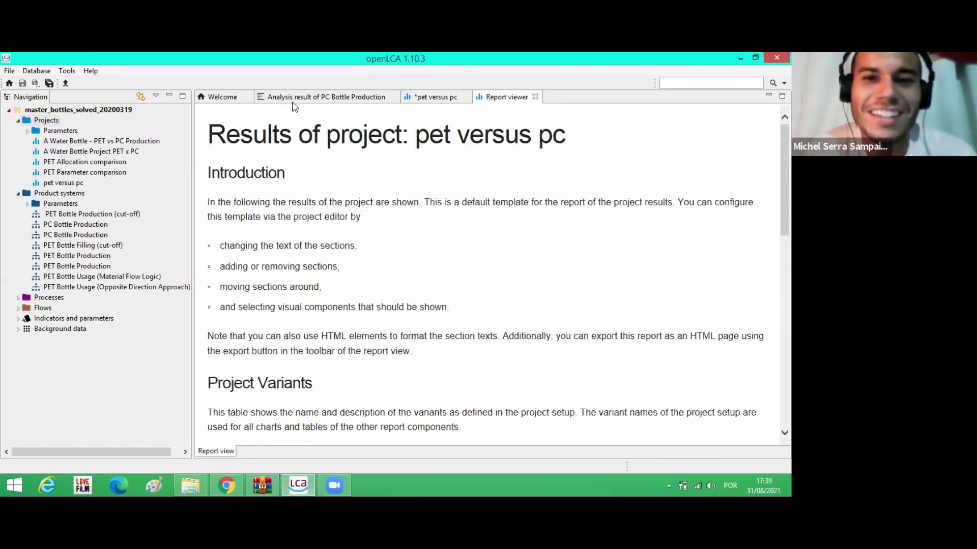
Step: Set the project's LCIA method to CML-IA baseline, leaving the normalization and weighting set empty
{"action": "left_click", "coordinate": [439, 97]}
{"action": "scroll", "coordinate": [312, 224], "scroll_direction": "down", "scroll_amount": 2}
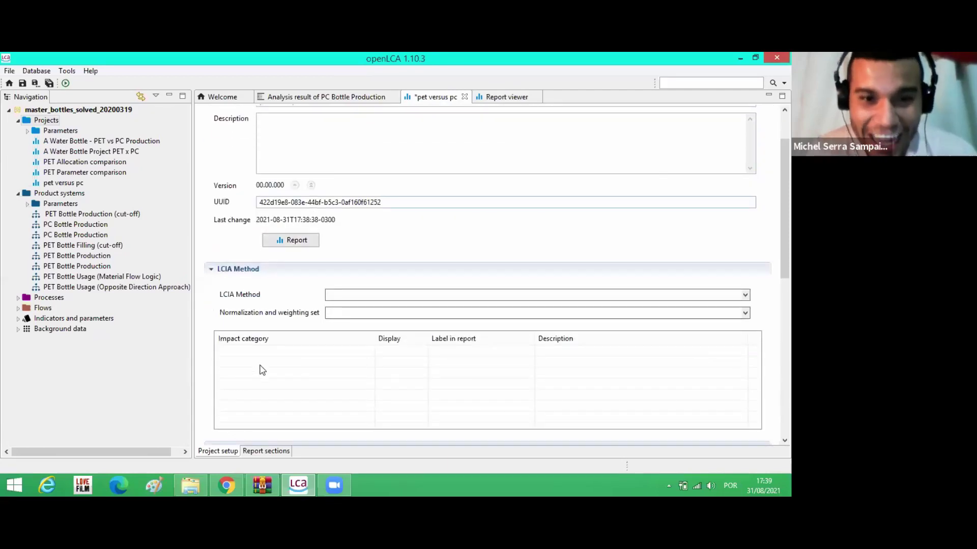
{"action": "left_click", "coordinate": [374, 295]}
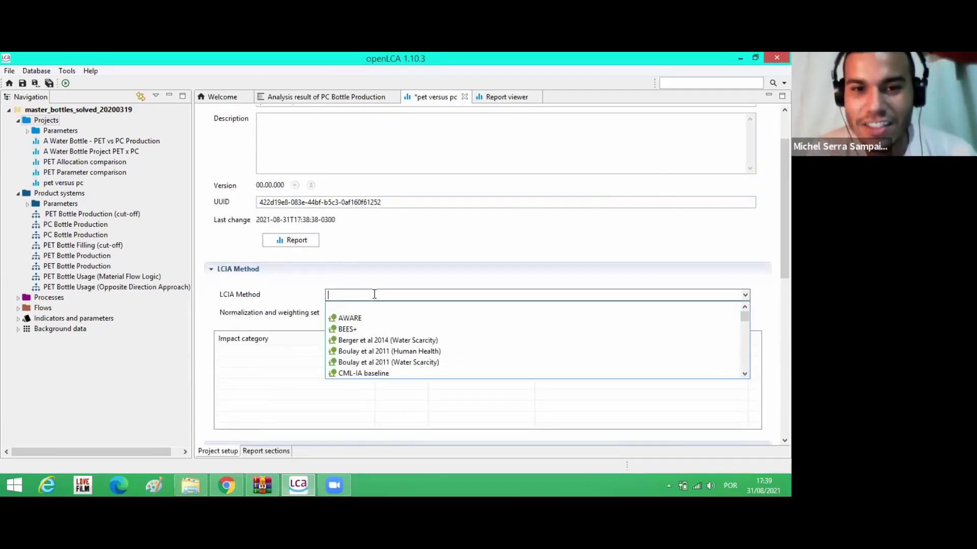
{"action": "left_click", "coordinate": [396, 374]}
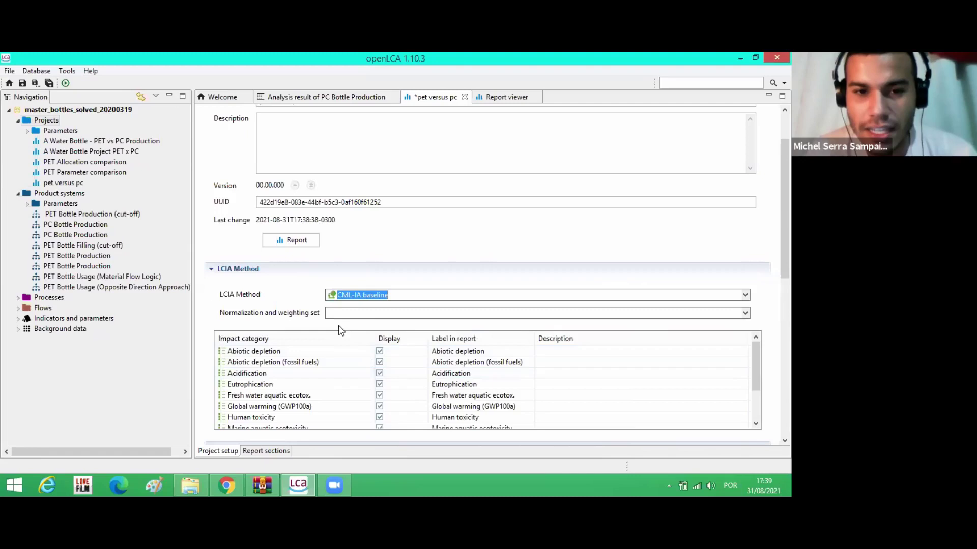
{"action": "scroll", "coordinate": [360, 370], "scroll_direction": "down", "scroll_amount": 4}
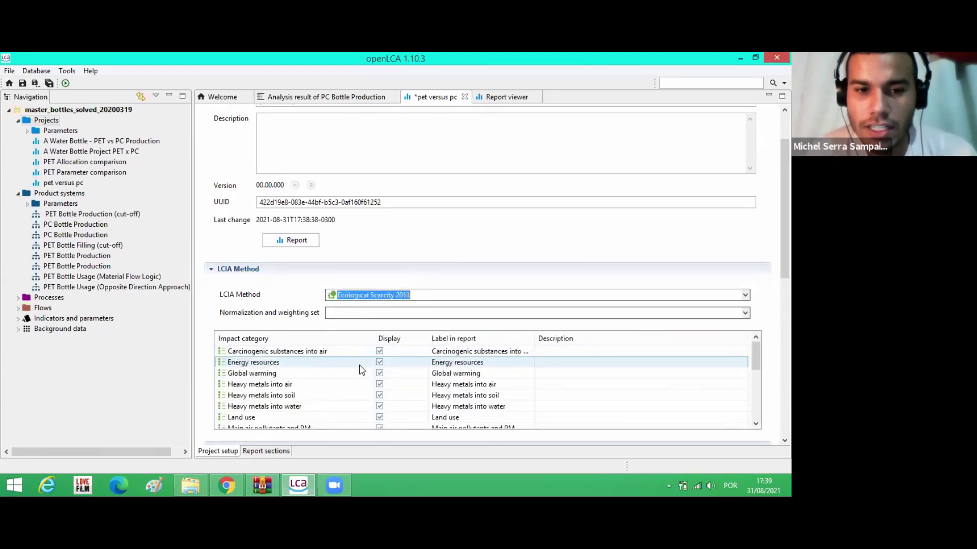
{"action": "scroll", "coordinate": [360, 370], "scroll_direction": "up", "scroll_amount": 10}
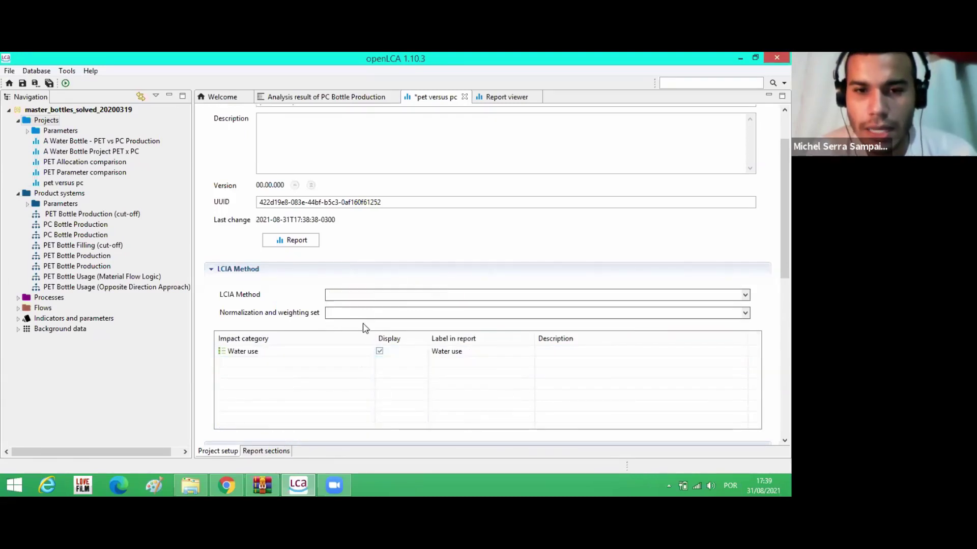
{"action": "left_click", "coordinate": [381, 295]}
{"action": "left_click", "coordinate": [379, 374]}
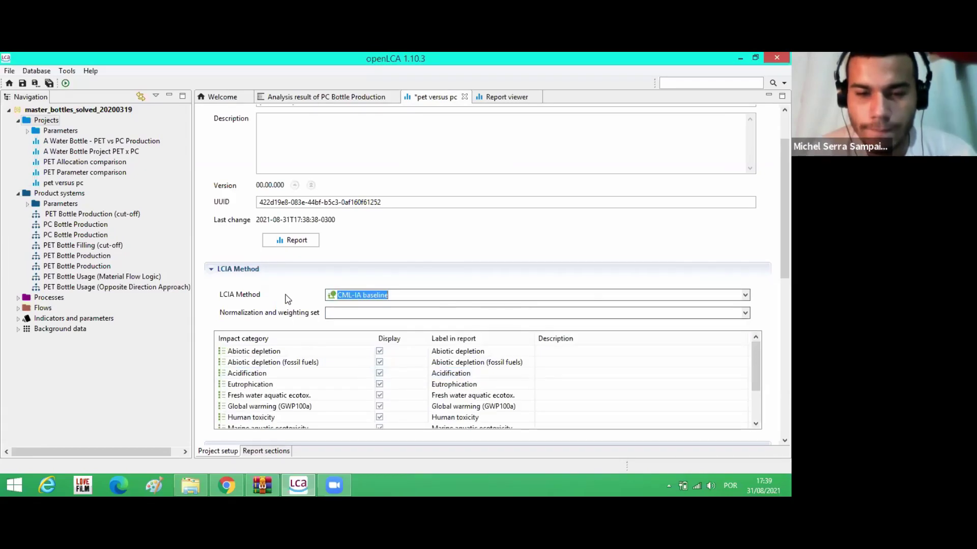
{"action": "left_click", "coordinate": [370, 313]}
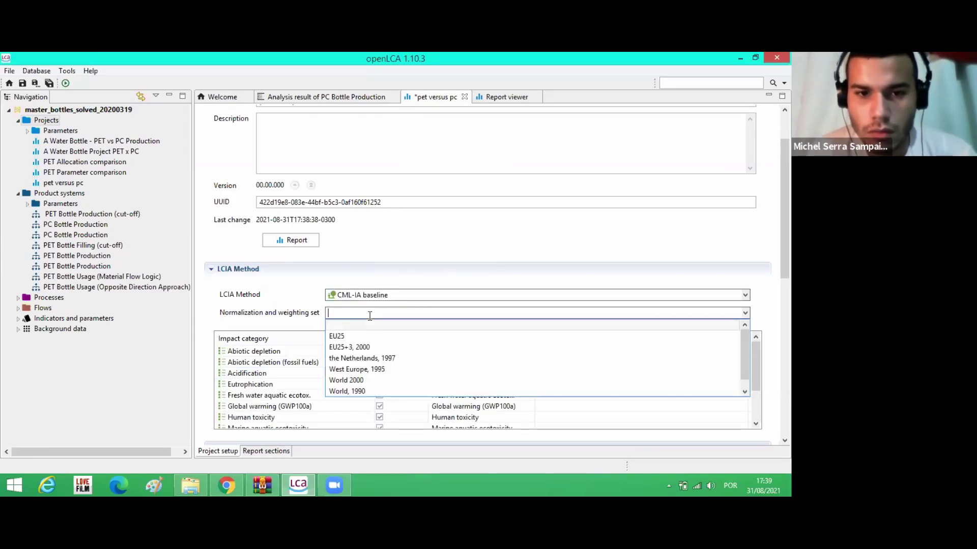
{"action": "left_click", "coordinate": [292, 330]}
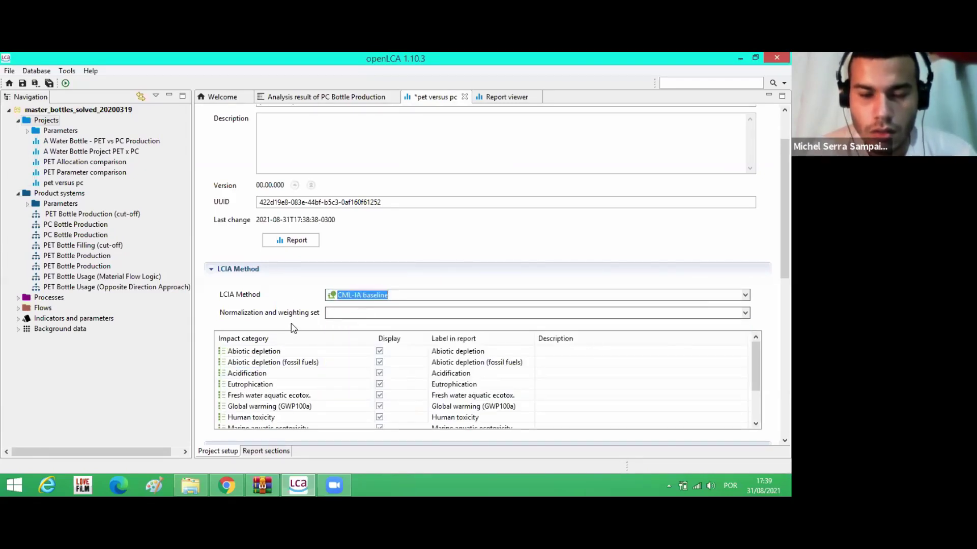
Step: Turn off the report display of every impact category except Global warming (GWP100a) and Human toxicity
{"action": "left_click", "coordinate": [380, 351]}
{"action": "left_click", "coordinate": [379, 363]}
{"action": "left_click", "coordinate": [380, 373]}
{"action": "left_click", "coordinate": [379, 384]}
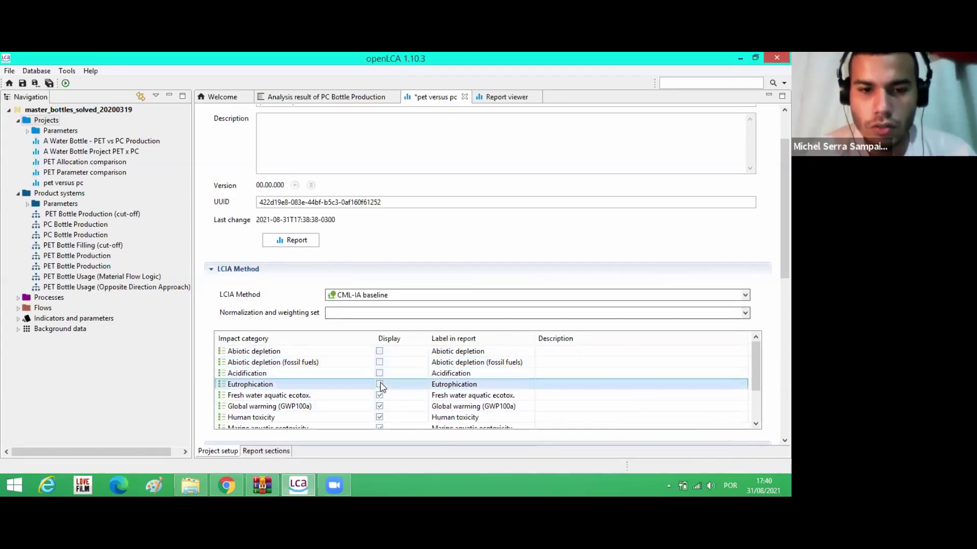
{"action": "left_click", "coordinate": [379, 395]}
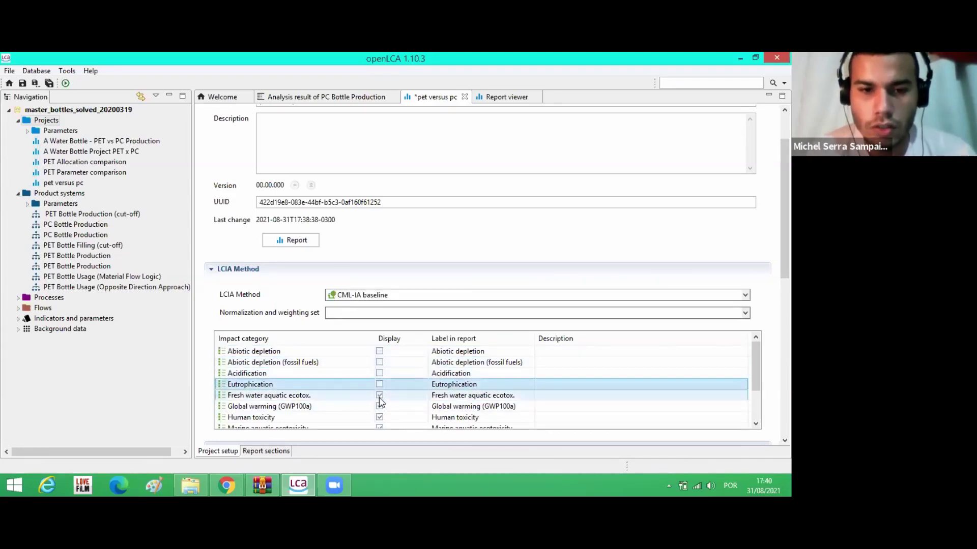
{"action": "left_click", "coordinate": [379, 426]}
{"action": "left_click", "coordinate": [380, 427]}
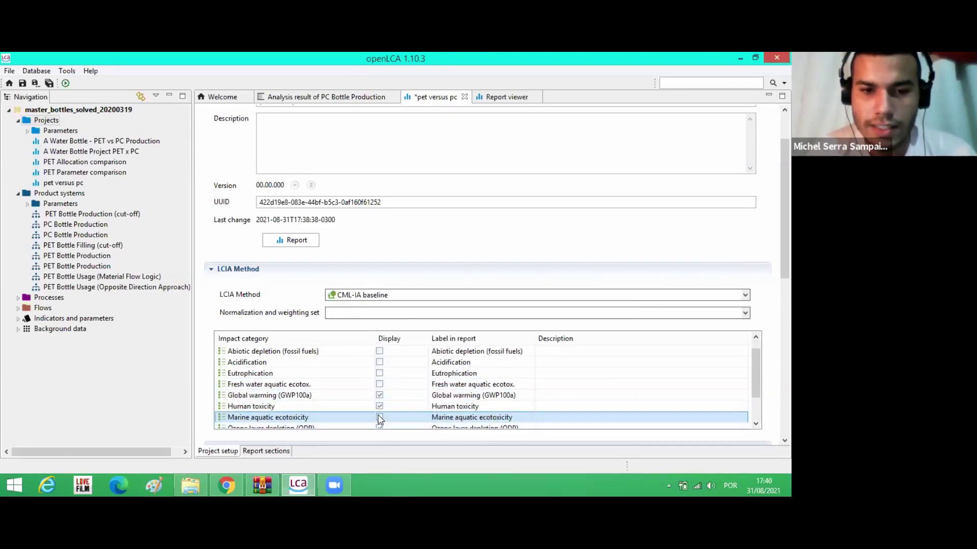
{"action": "scroll", "coordinate": [382, 430], "scroll_direction": "down", "scroll_amount": 1}
{"action": "left_click", "coordinate": [379, 417]}
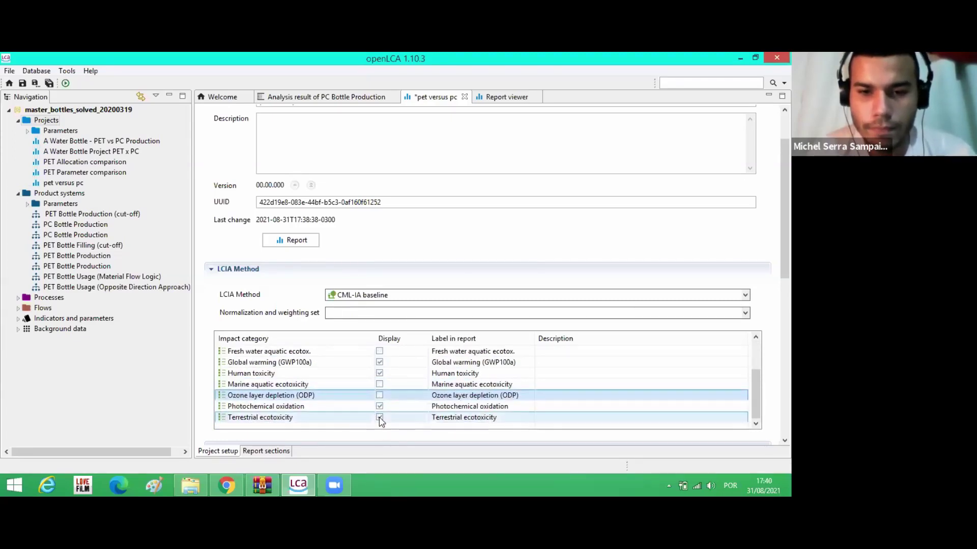
{"action": "left_click", "coordinate": [379, 406]}
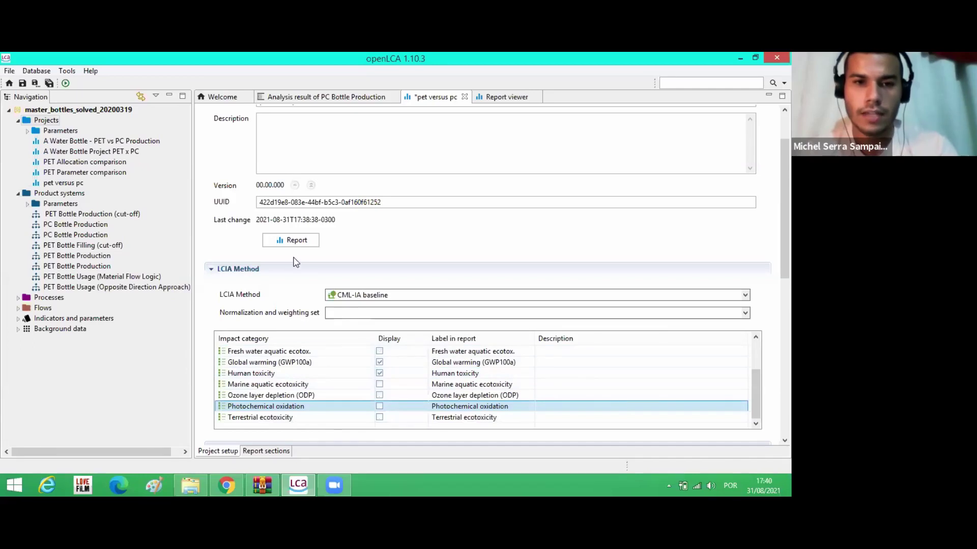
Step: Generate the project report again and examine its Selected LCIA Categories and LCIA Results tables
{"action": "left_click", "coordinate": [304, 240]}
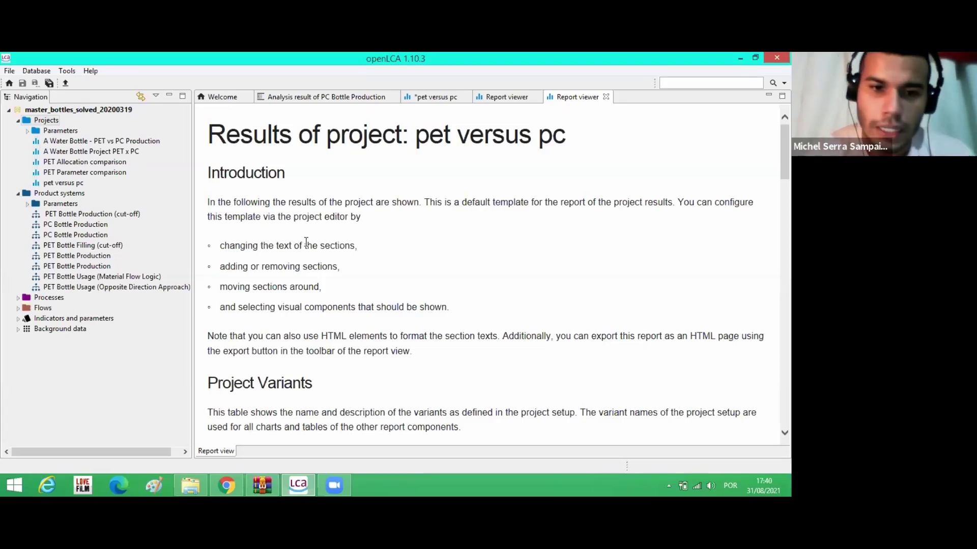
{"action": "scroll", "coordinate": [347, 289], "scroll_direction": "down", "scroll_amount": 3}
{"action": "scroll", "coordinate": [348, 288], "scroll_direction": "down", "scroll_amount": 10}
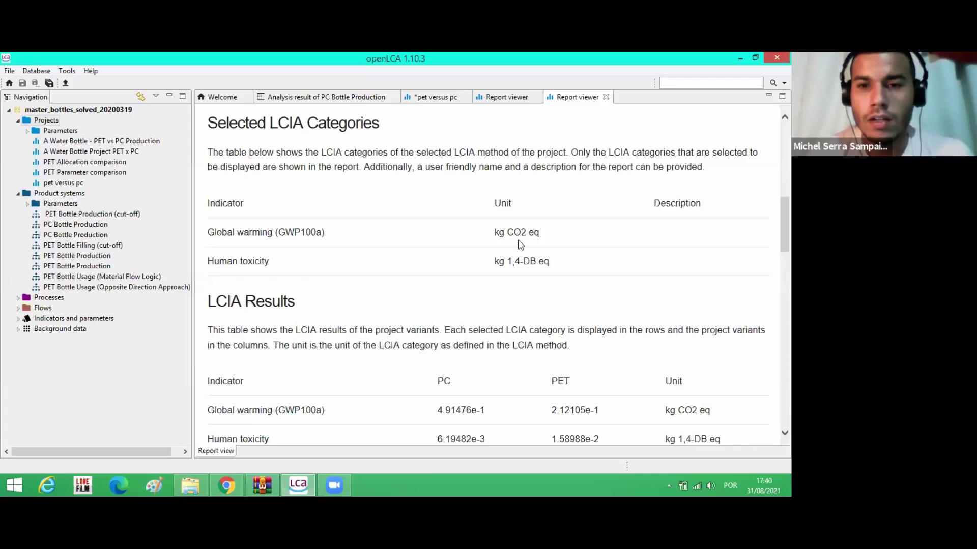
{"action": "left_click_drag", "start_coordinate": [520, 246], "coordinate": [529, 267]}
{"action": "scroll", "coordinate": [527, 269], "scroll_direction": "down", "scroll_amount": 3}
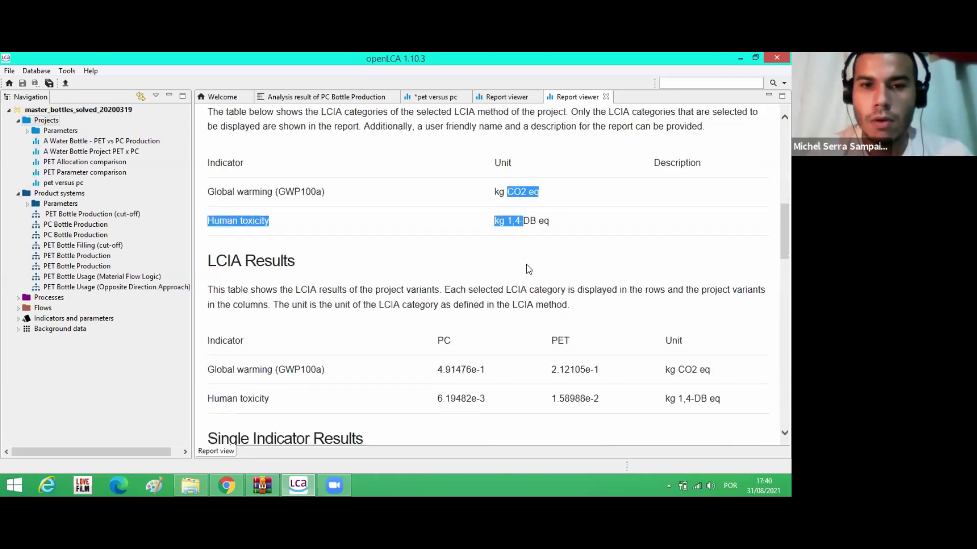
Step: Examine the indicator units, the LCIA Results table and the Global warming (GWP100a) chart under Single Indicator Results in the report
{"action": "left_click", "coordinate": [528, 190]}
{"action": "double_click", "coordinate": [534, 150]}
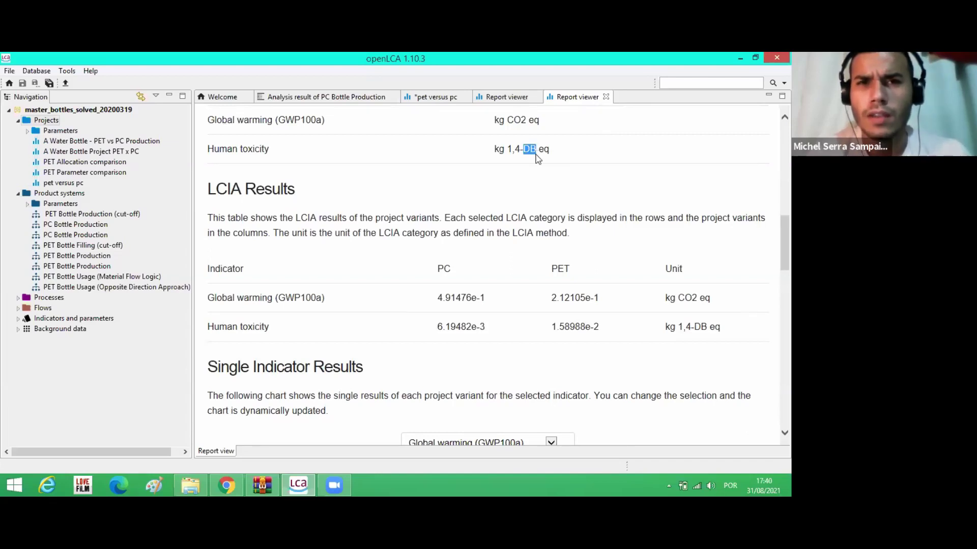
{"action": "left_click", "coordinate": [493, 256]}
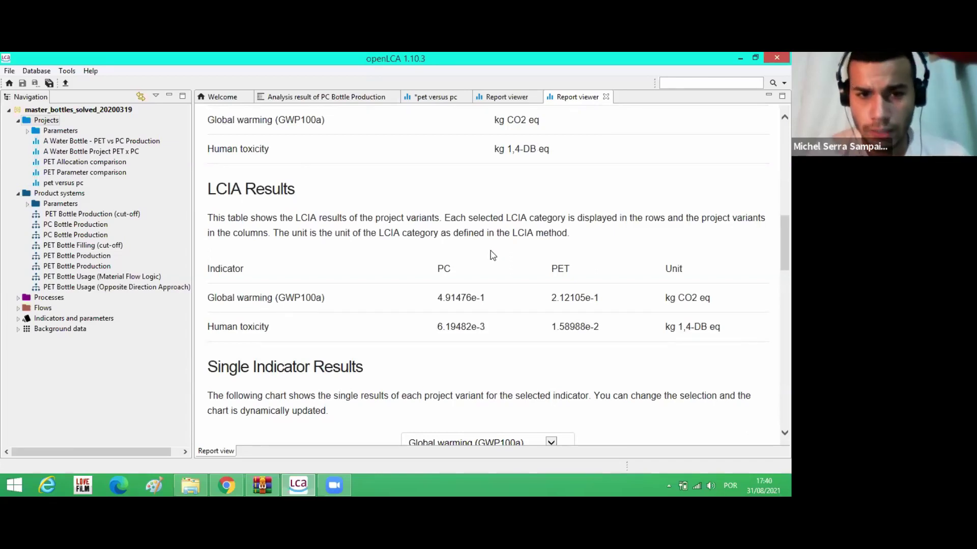
{"action": "scroll", "coordinate": [493, 256], "scroll_direction": "down", "scroll_amount": 3}
{"action": "scroll", "coordinate": [493, 256], "scroll_direction": "down", "scroll_amount": 3}
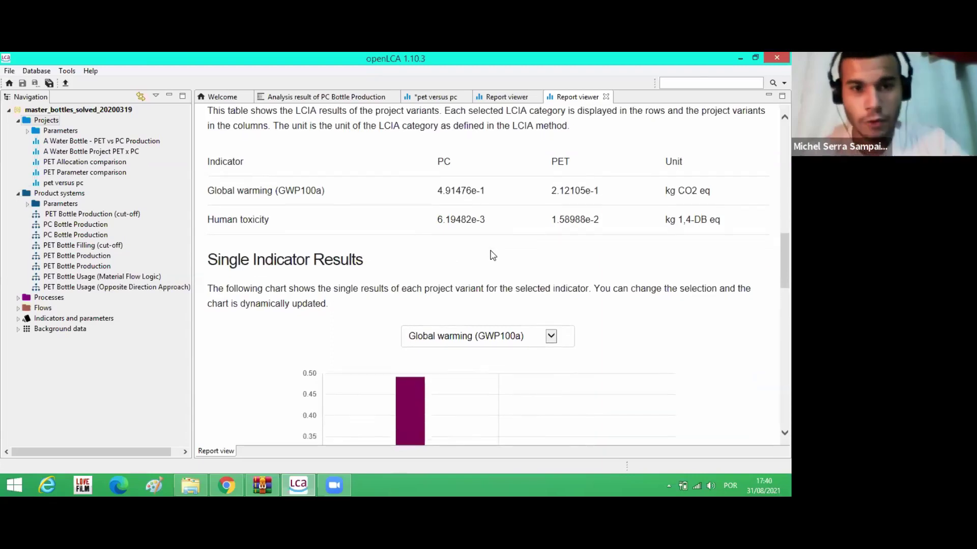
{"action": "scroll", "coordinate": [493, 256], "scroll_direction": "up", "scroll_amount": 8}
{"action": "scroll", "coordinate": [492, 256], "scroll_direction": "down", "scroll_amount": 10}
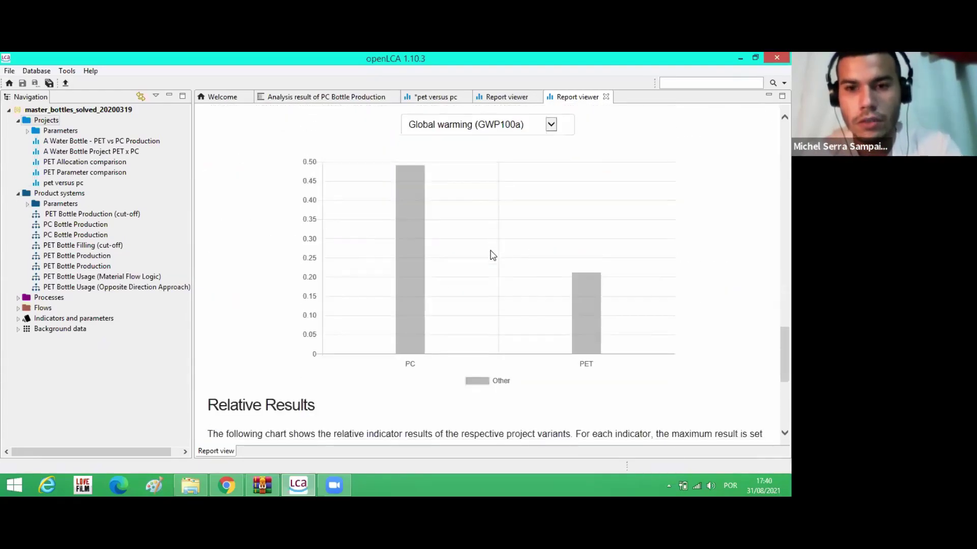
{"action": "scroll", "coordinate": [493, 256], "scroll_direction": "up", "scroll_amount": 4}
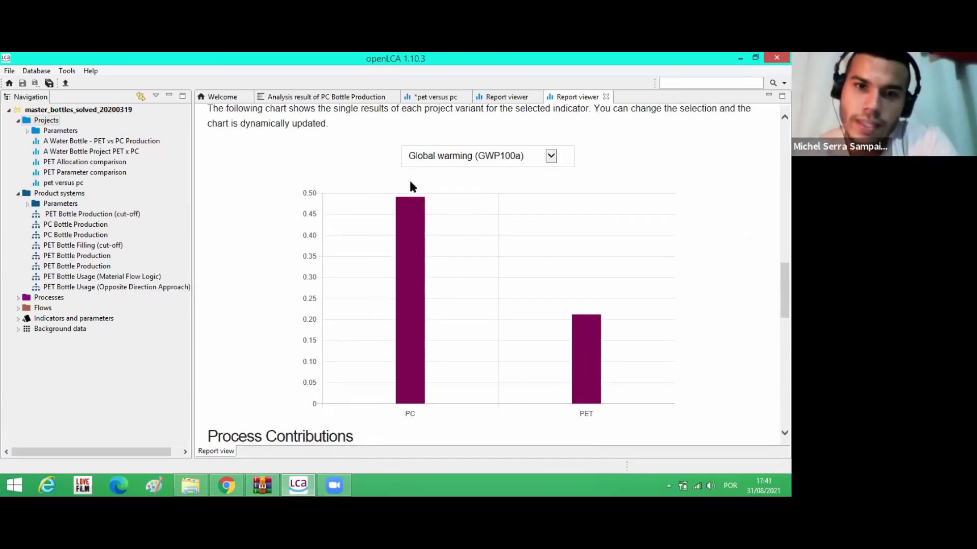
Step: Switch the Single Indicator Results chart to Human toxicity and read the PET bar's value
{"action": "left_click", "coordinate": [552, 157]}
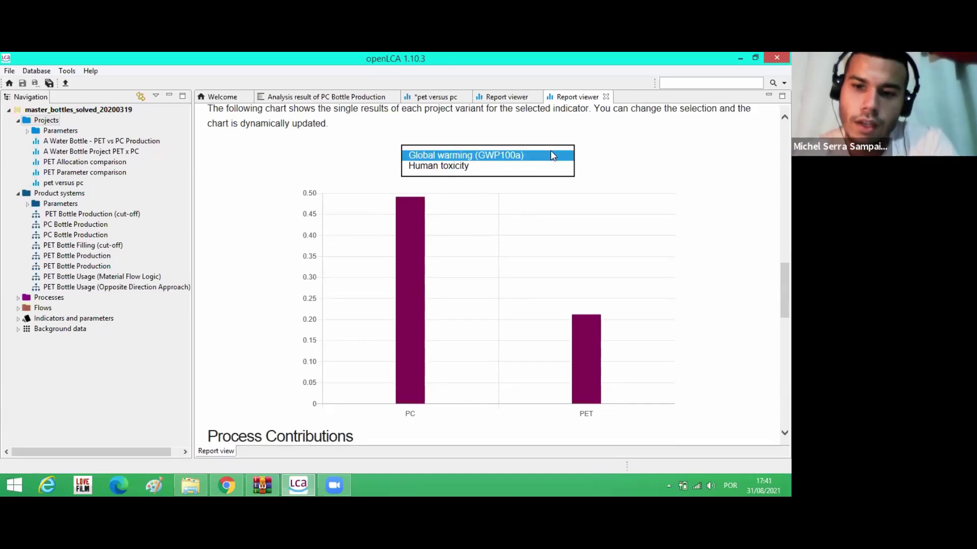
{"action": "left_click", "coordinate": [534, 166]}
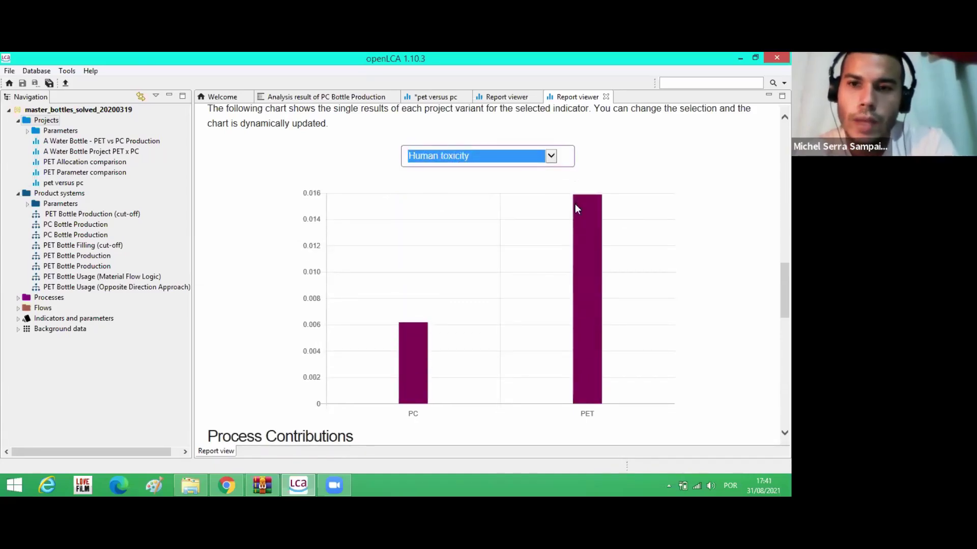
{"action": "mouse_move", "coordinate": [576, 205]}
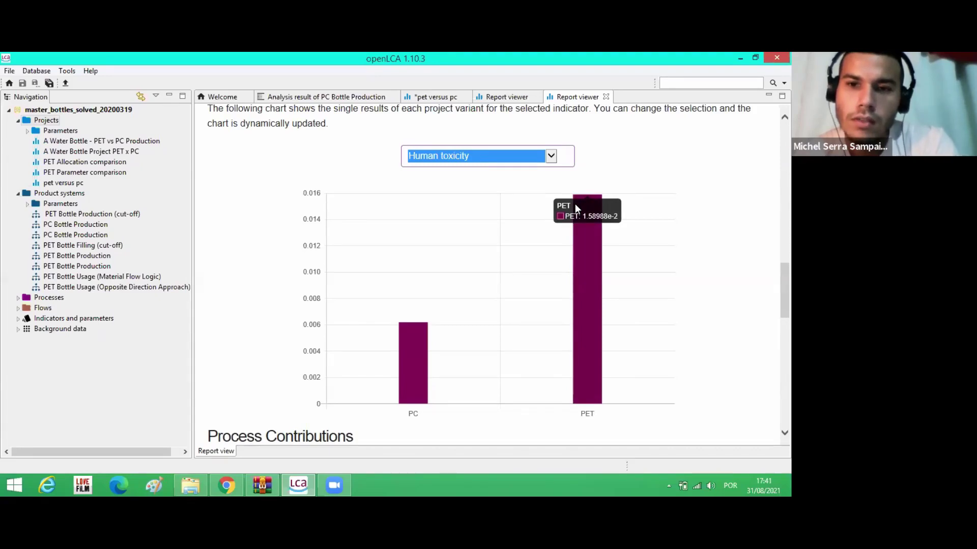
{"action": "left_click", "coordinate": [658, 167]}
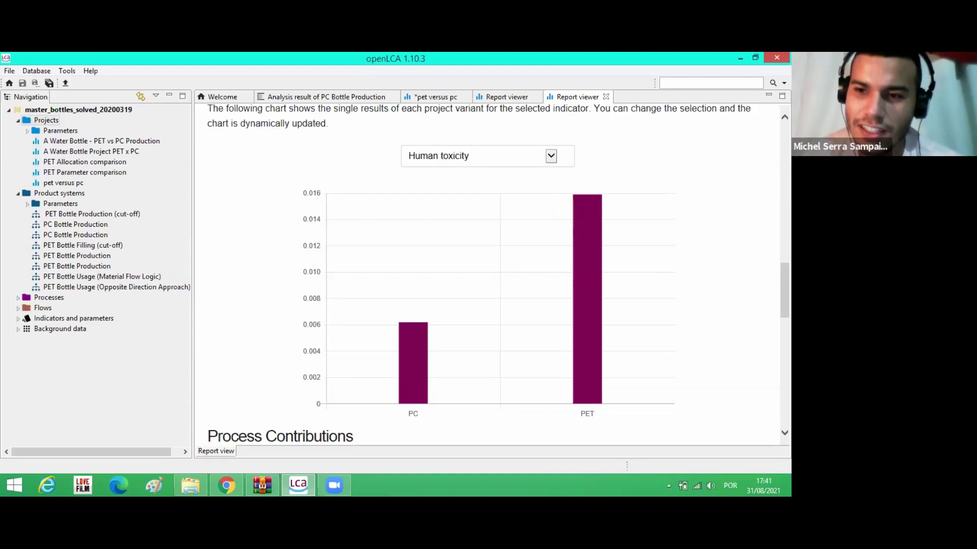
Step: Review the Process Contributions chart and compare the PC and PET bars for Global warming and Human toxicity in the Relative Results chart
{"action": "scroll", "coordinate": [489, 275], "scroll_direction": "down", "scroll_amount": 6}
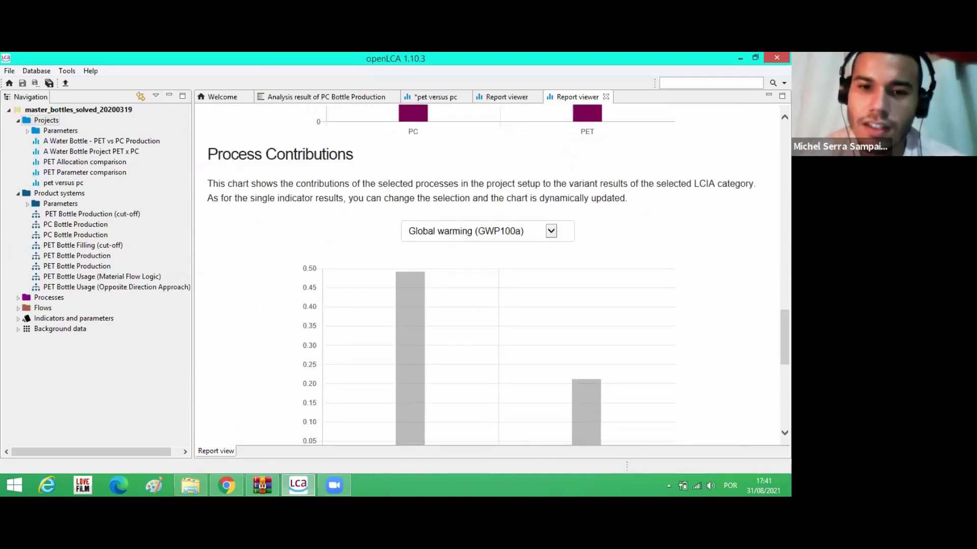
{"action": "scroll", "coordinate": [488, 275], "scroll_direction": "down", "scroll_amount": 2}
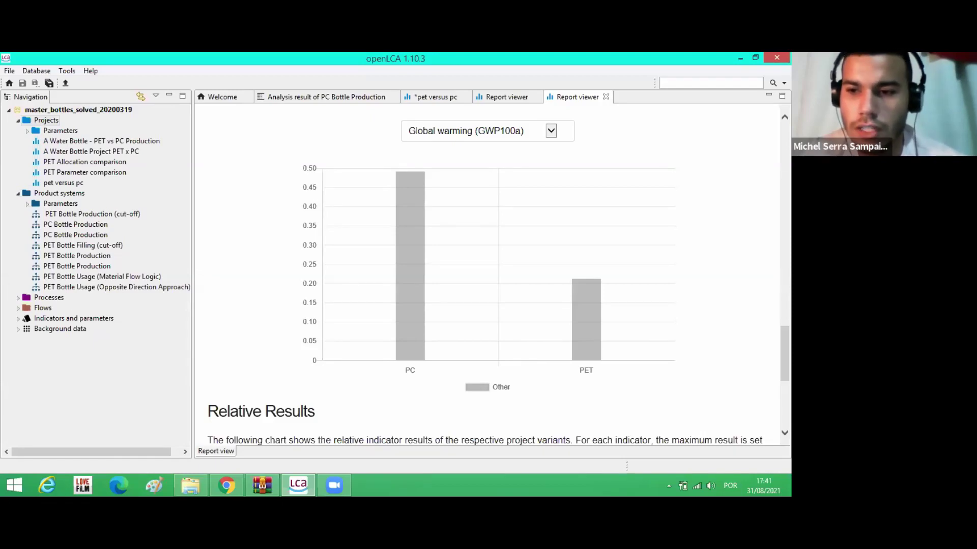
{"action": "scroll", "coordinate": [564, 431], "scroll_direction": "down", "scroll_amount": 5}
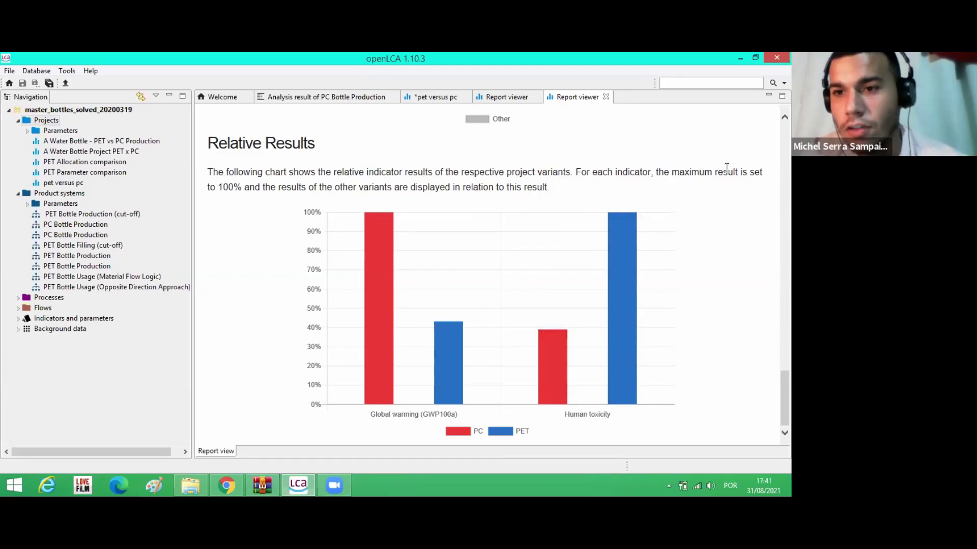
{"action": "mouse_move", "coordinate": [616, 217]}
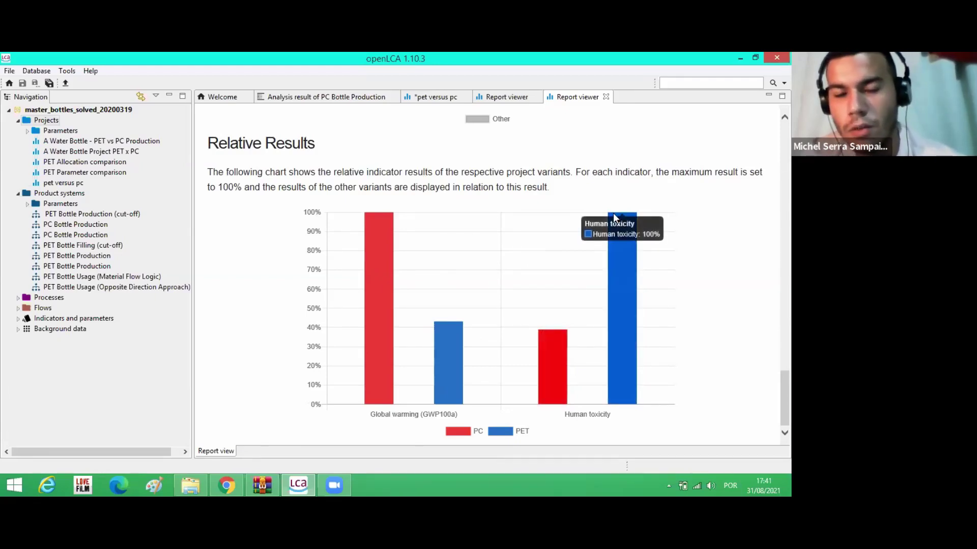
{"action": "mouse_move", "coordinate": [543, 334]}
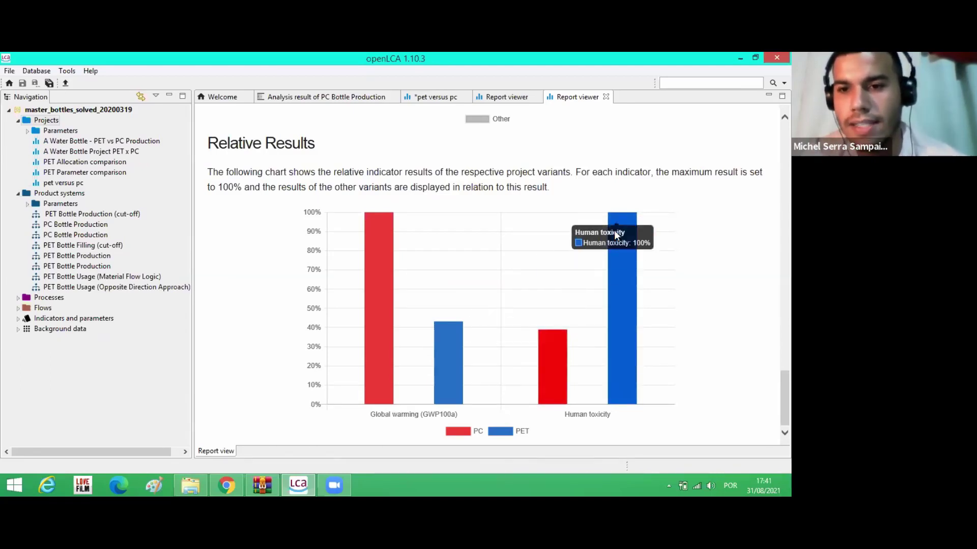
{"action": "mouse_move", "coordinate": [545, 380]}
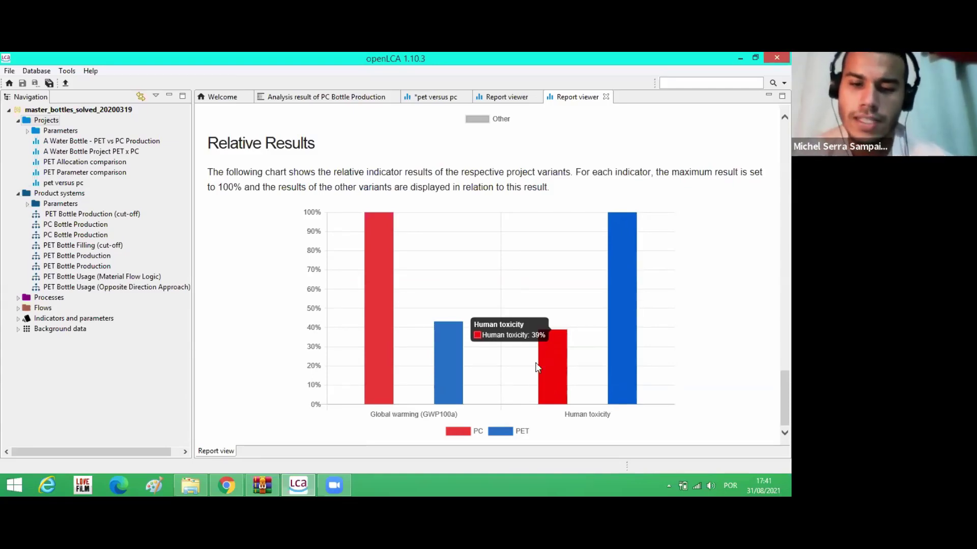
{"action": "mouse_move", "coordinate": [371, 367]}
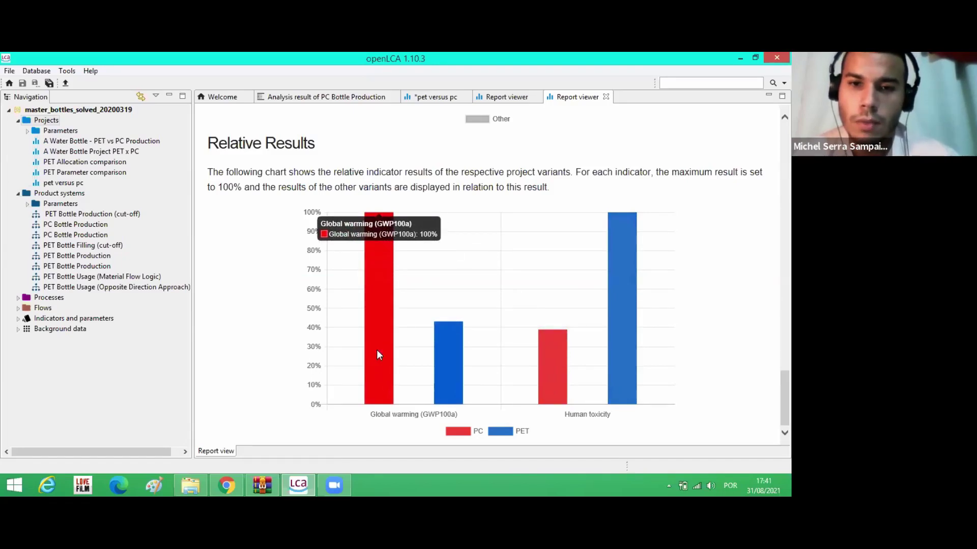
{"action": "mouse_move", "coordinate": [450, 379]}
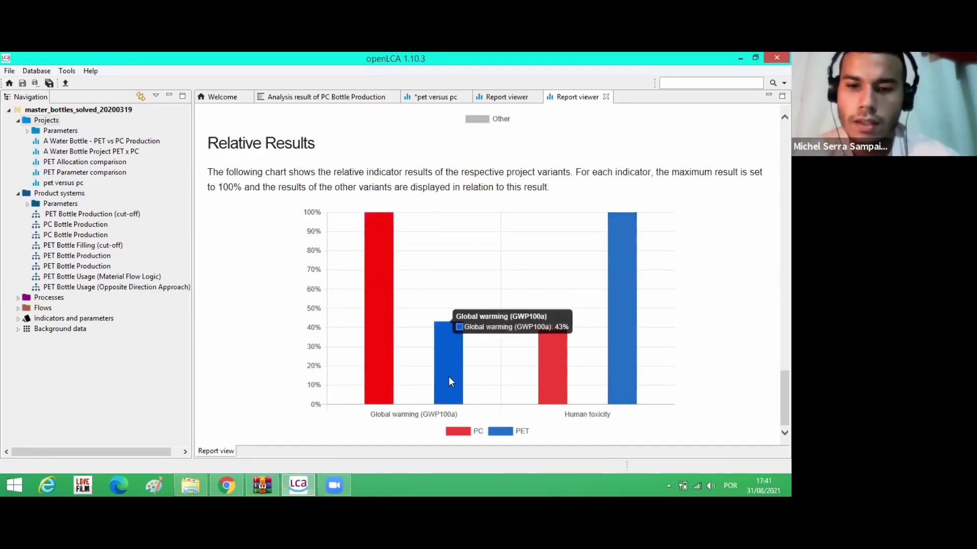
{"action": "mouse_move", "coordinate": [371, 243]}
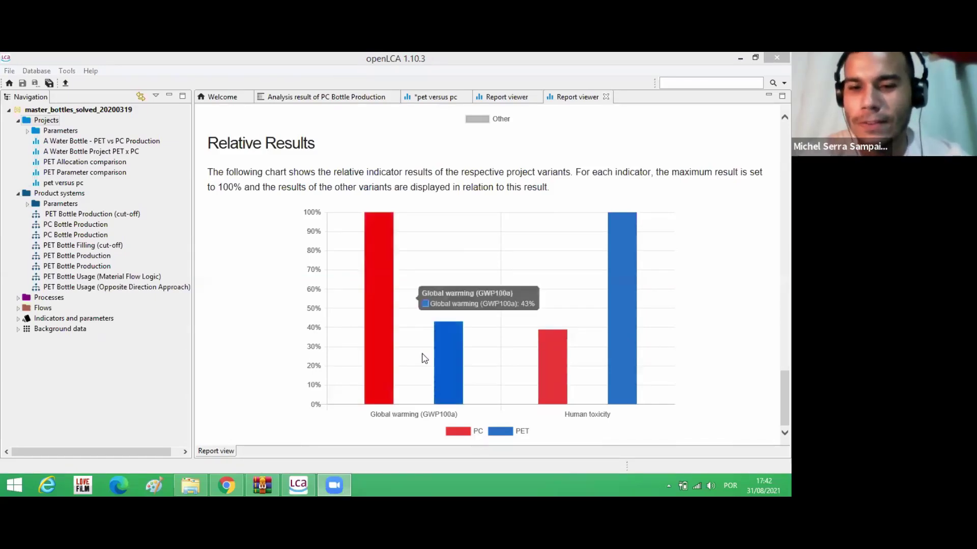
{"action": "mouse_move", "coordinate": [381, 214]}
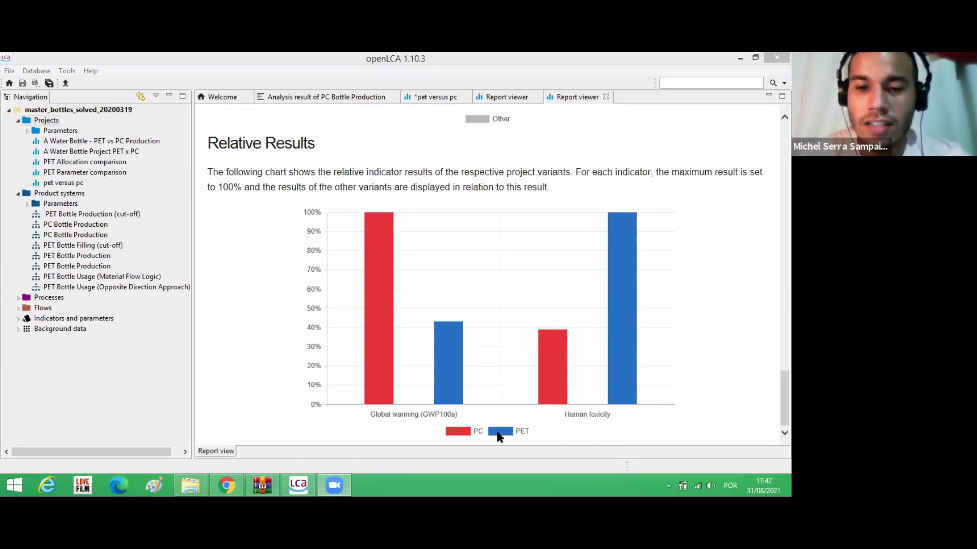
{"action": "mouse_move", "coordinate": [630, 345]}
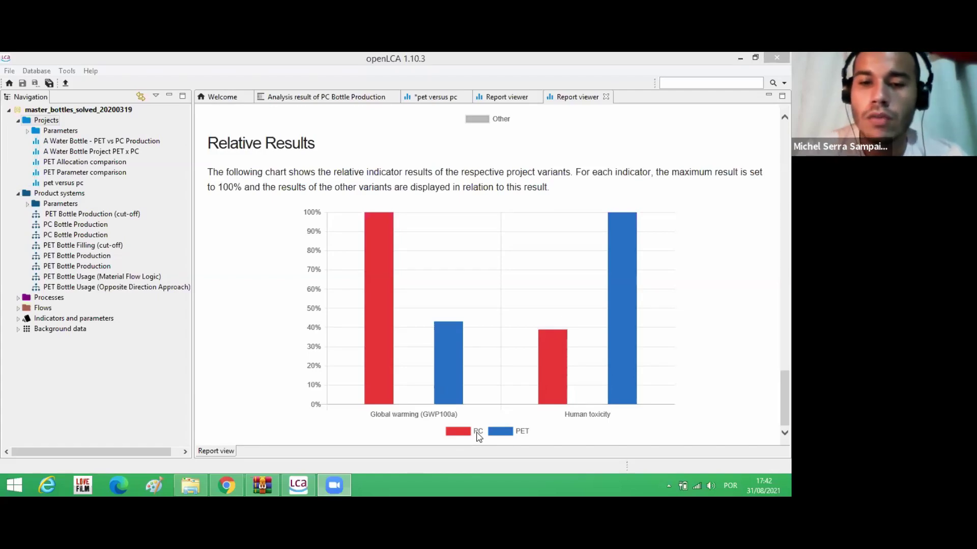
{"action": "mouse_move", "coordinate": [617, 385]}
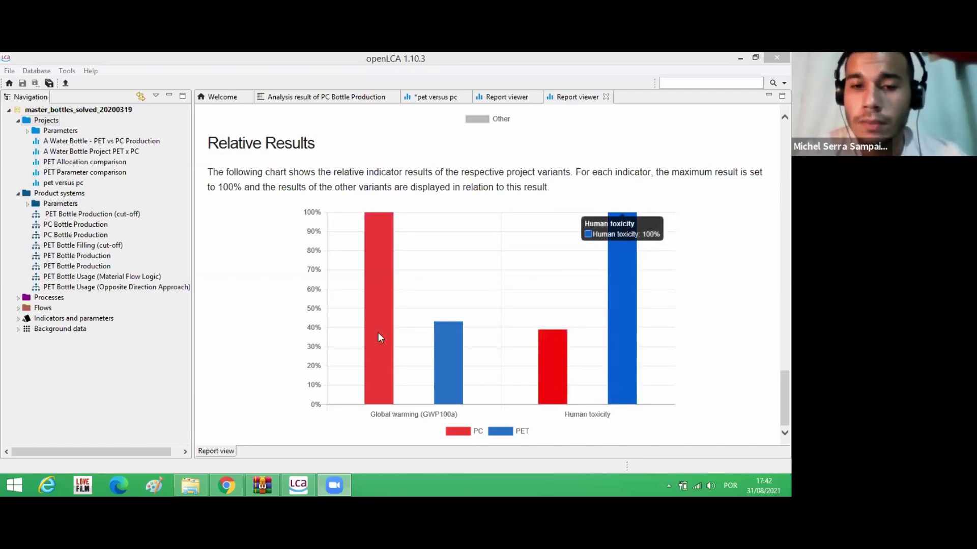
{"action": "mouse_move", "coordinate": [374, 388]}
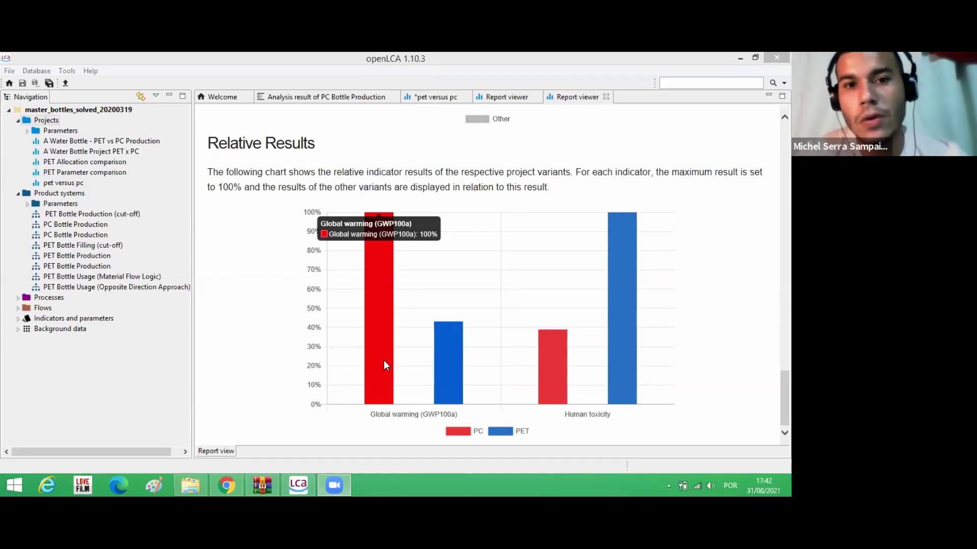
{"action": "left_click", "coordinate": [249, 267]}
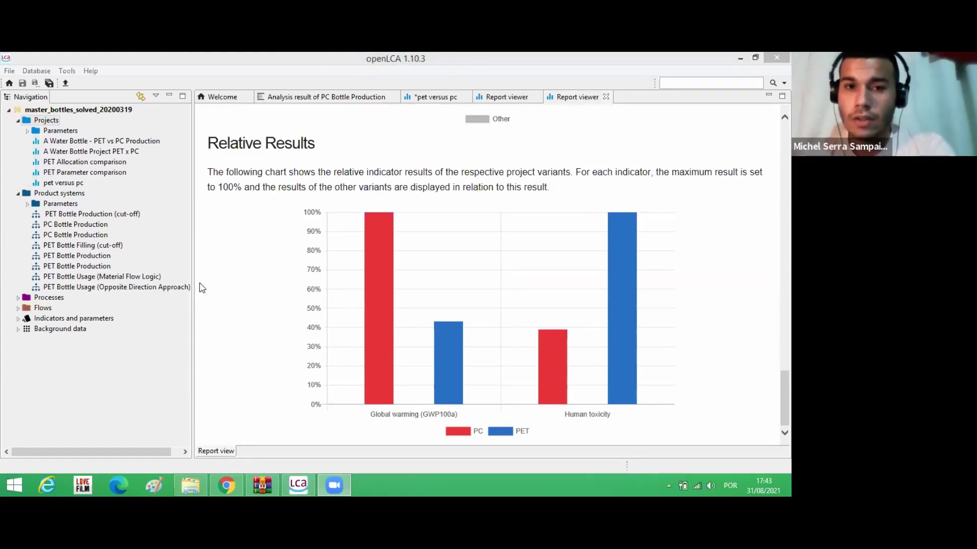
{"action": "left_click", "coordinate": [230, 273]}
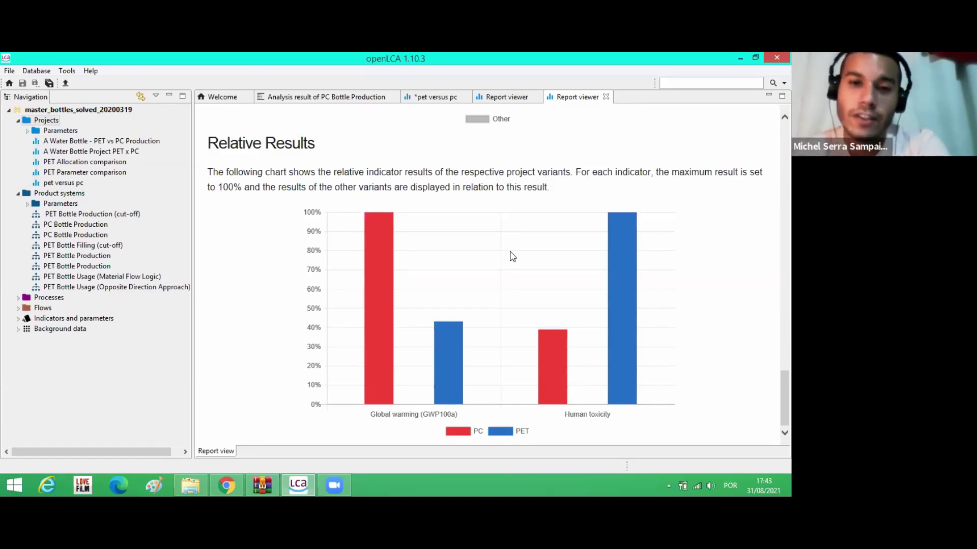
{"action": "mouse_move", "coordinate": [387, 306]}
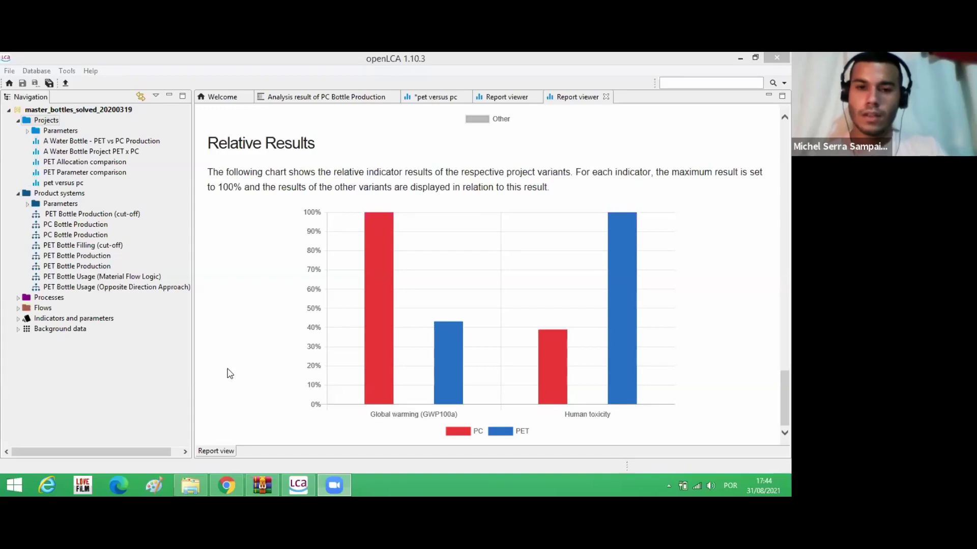
Step: Close the PC Bottle Production analysis result and the earlier report, keeping the unsaved pet versus pc project open
{"action": "left_click", "coordinate": [390, 96]}
{"action": "left_click", "coordinate": [390, 97]}
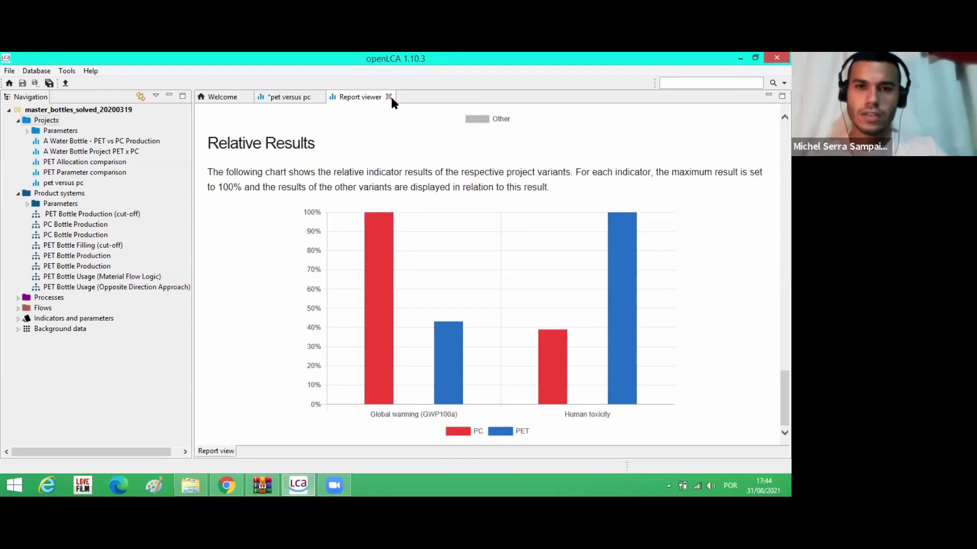
{"action": "left_click", "coordinate": [318, 97]}
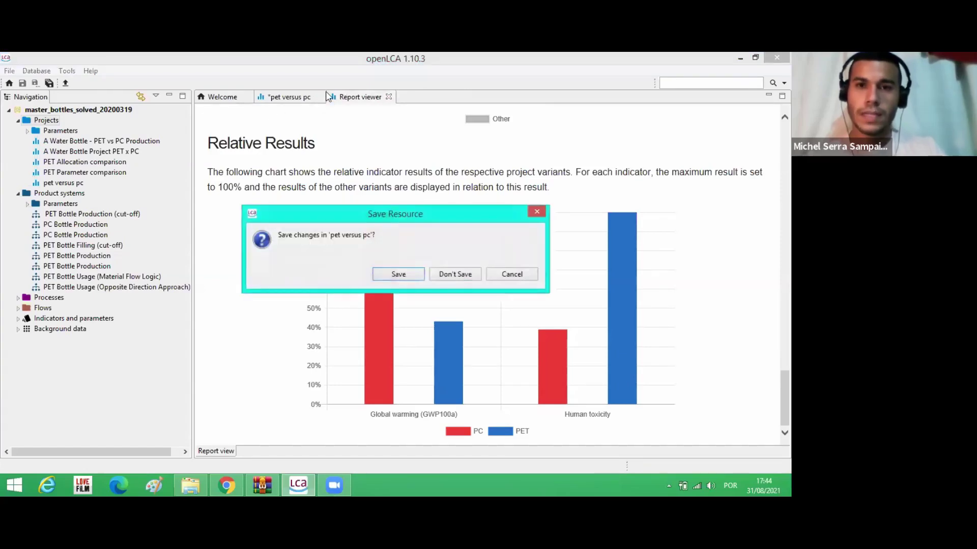
{"action": "left_click", "coordinate": [383, 197]}
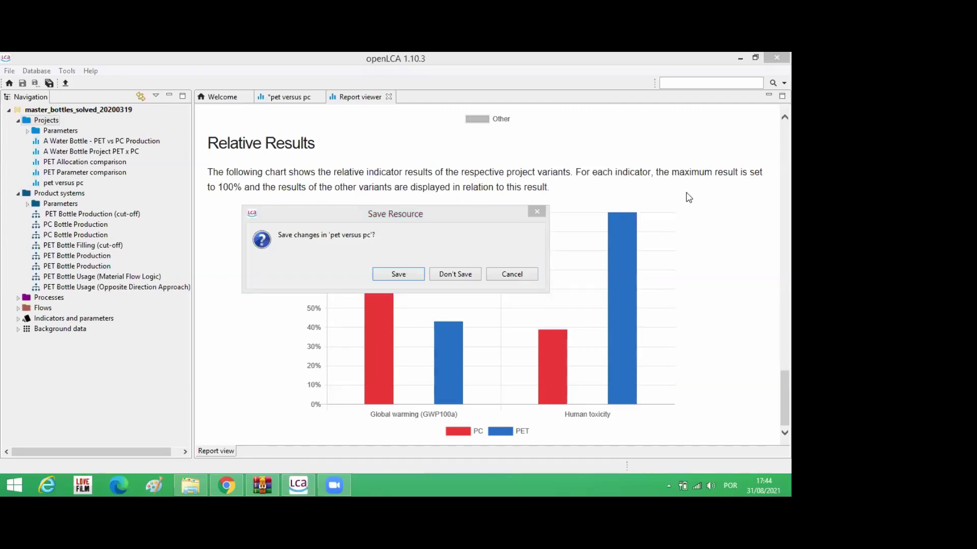
{"action": "left_click", "coordinate": [510, 281]}
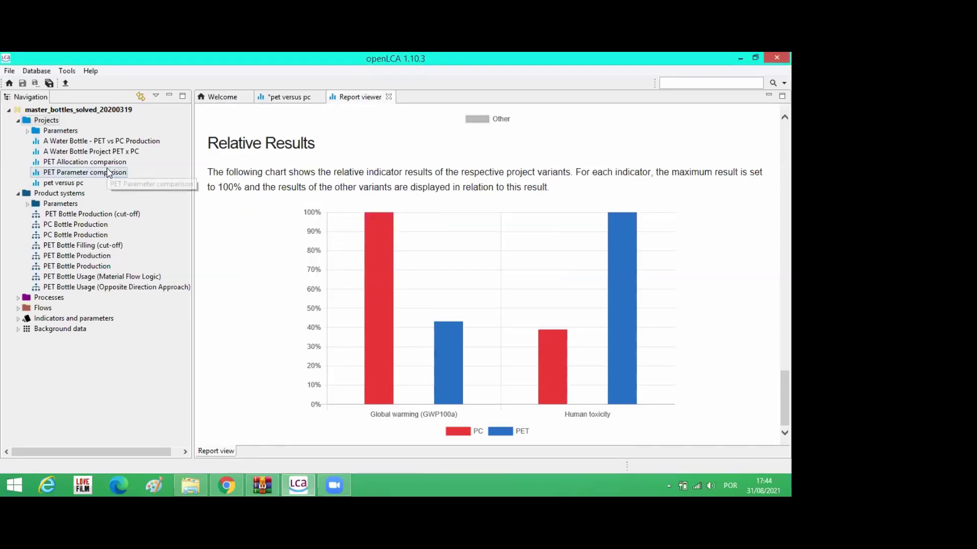
Step: Go back to the pet versus pc project setup and open the first PC Bottle Production product system
{"action": "left_click", "coordinate": [288, 97]}
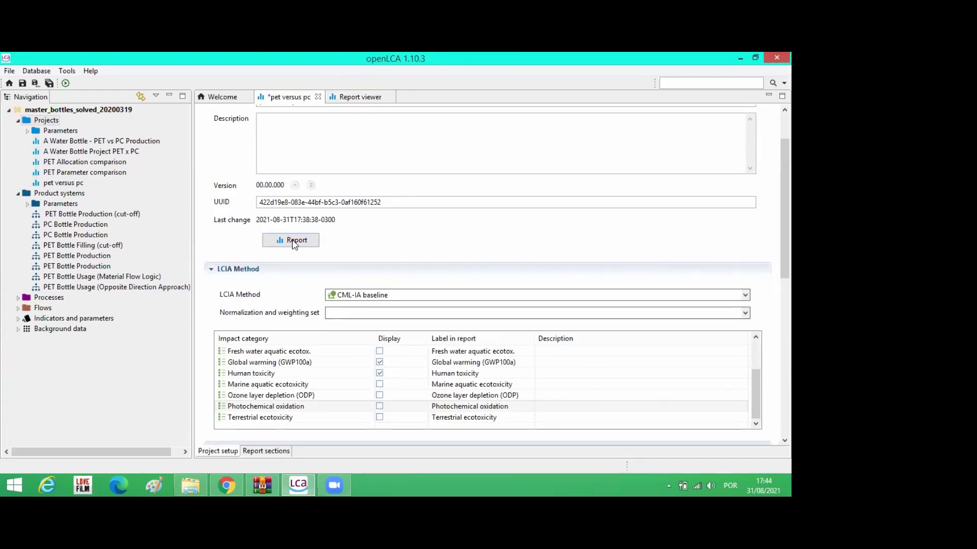
{"action": "left_click", "coordinate": [80, 195]}
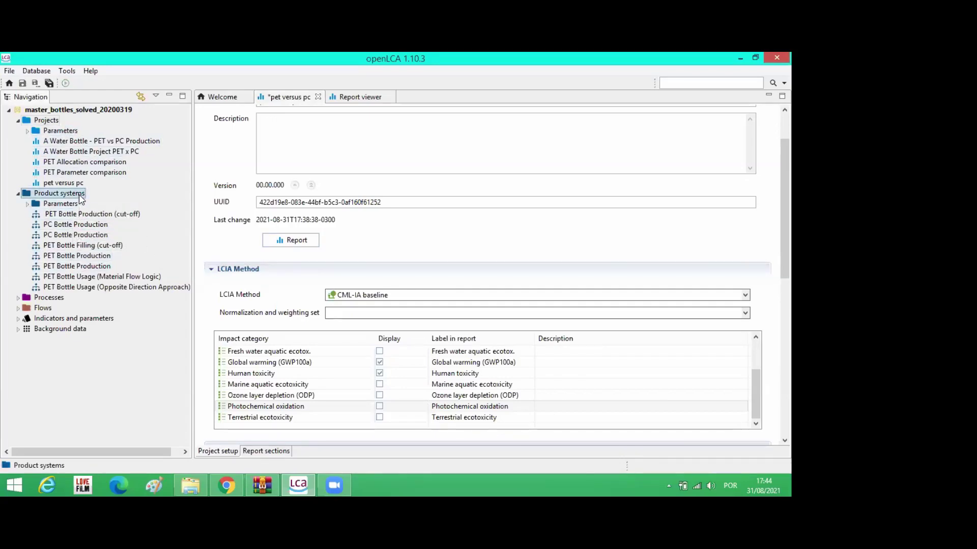
{"action": "double_click", "coordinate": [92, 227]}
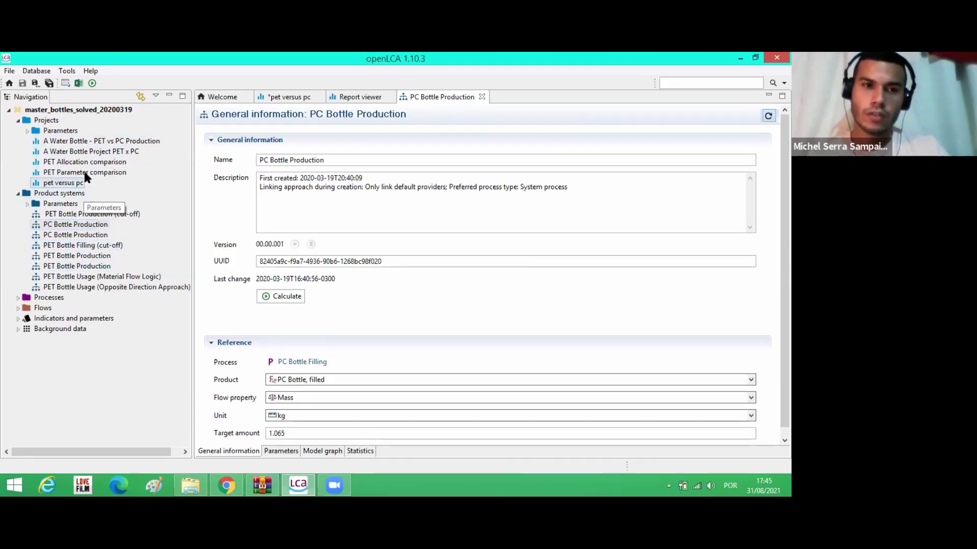
Step: Delete the pet versus pc project from the database, discarding its unsaved changes
{"action": "left_click", "coordinate": [78, 184]}
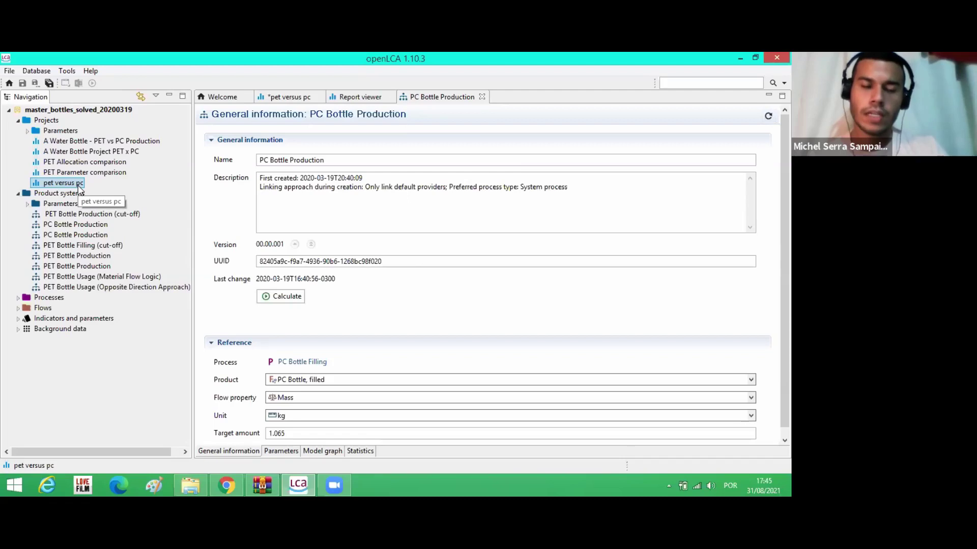
{"action": "right_click", "coordinate": [79, 188]}
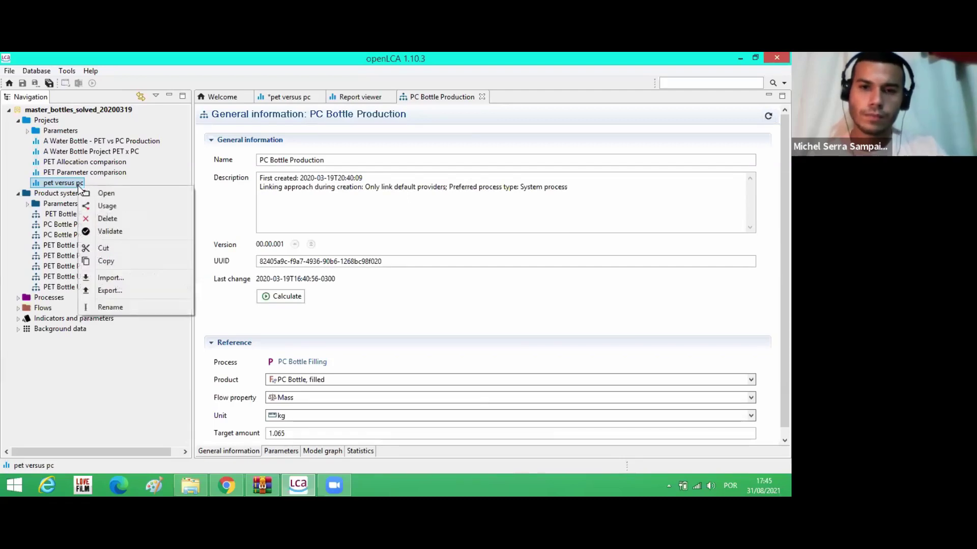
{"action": "left_click", "coordinate": [104, 219]}
{"action": "left_click", "coordinate": [351, 279]}
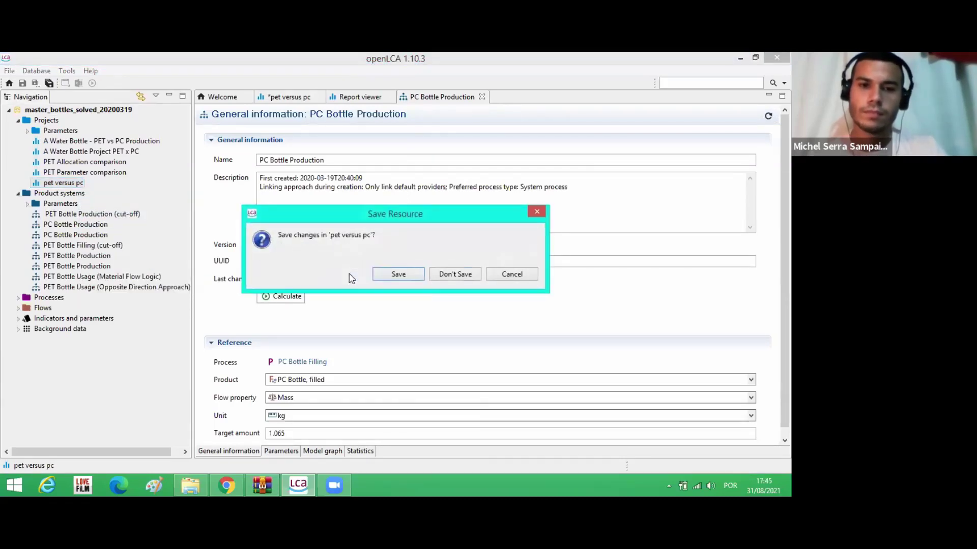
{"action": "left_click", "coordinate": [455, 275]}
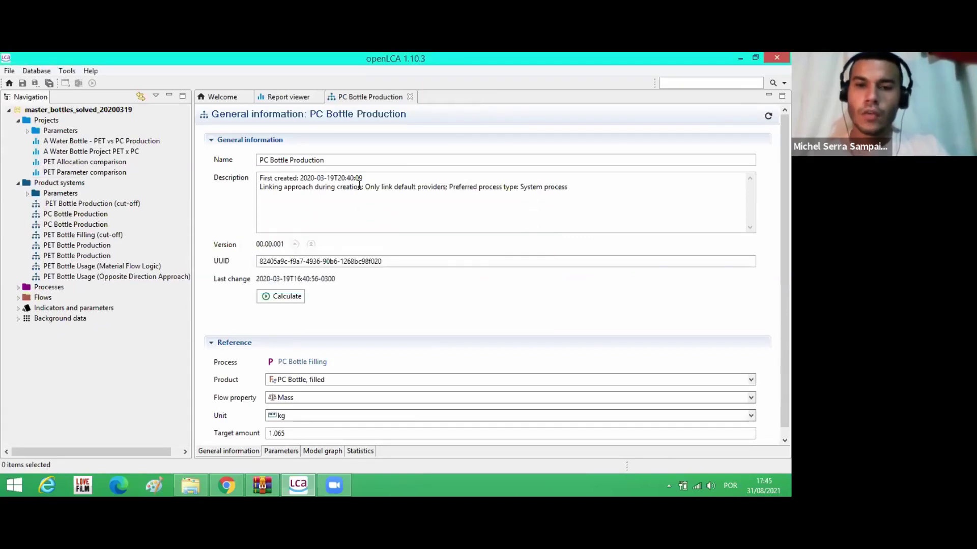